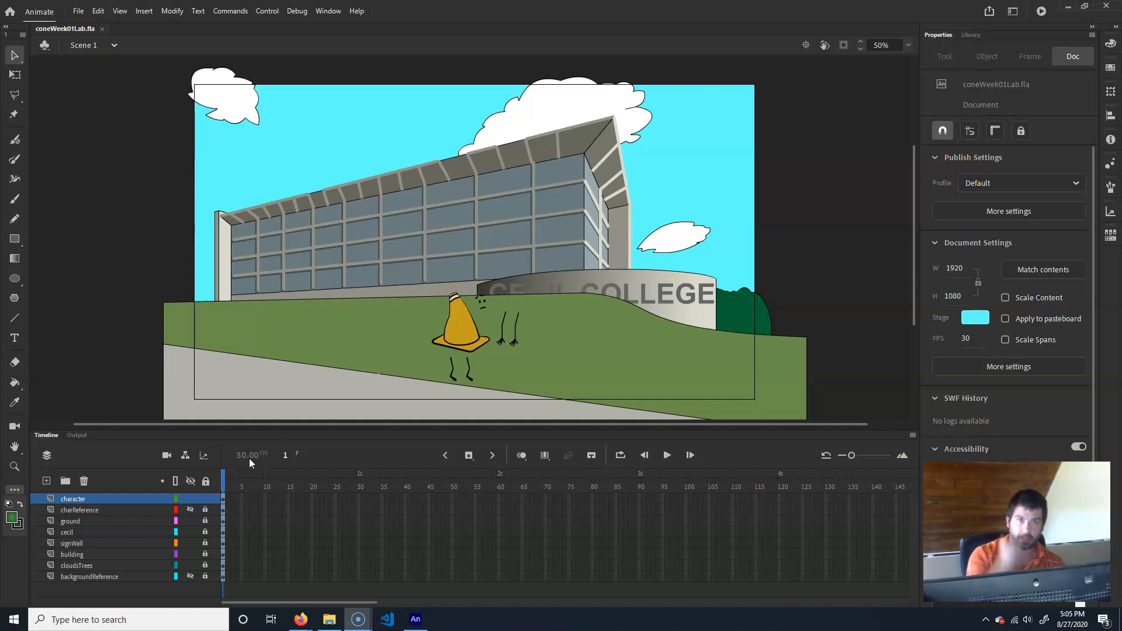
left_click(427, 378)
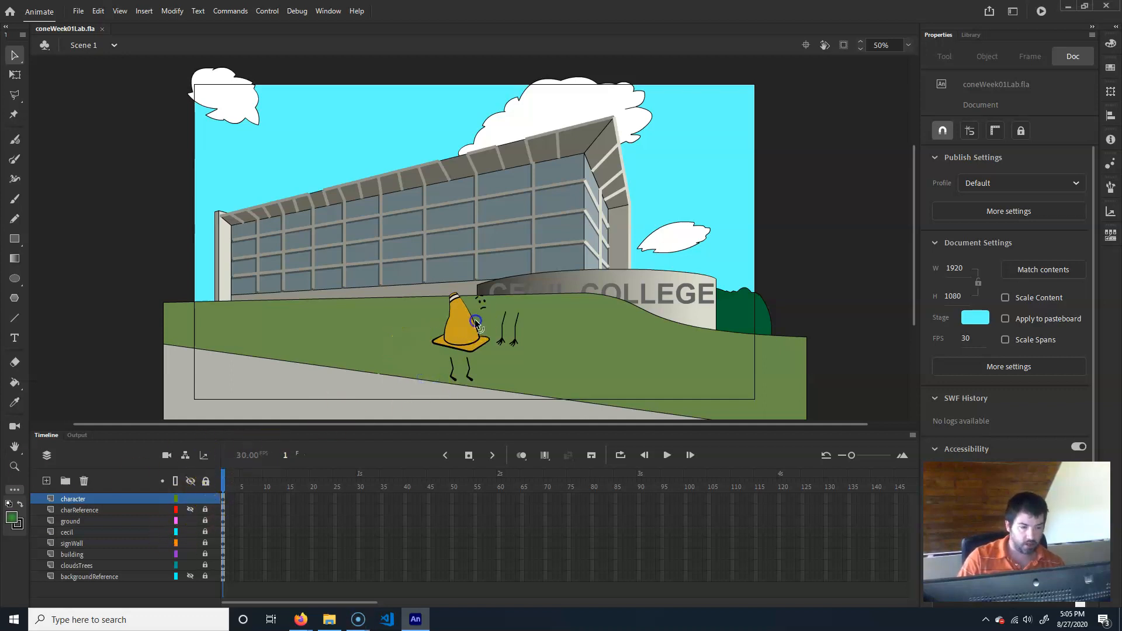
left_click(470, 340)
left_click(304, 326)
left_click(469, 345)
left_click(467, 372)
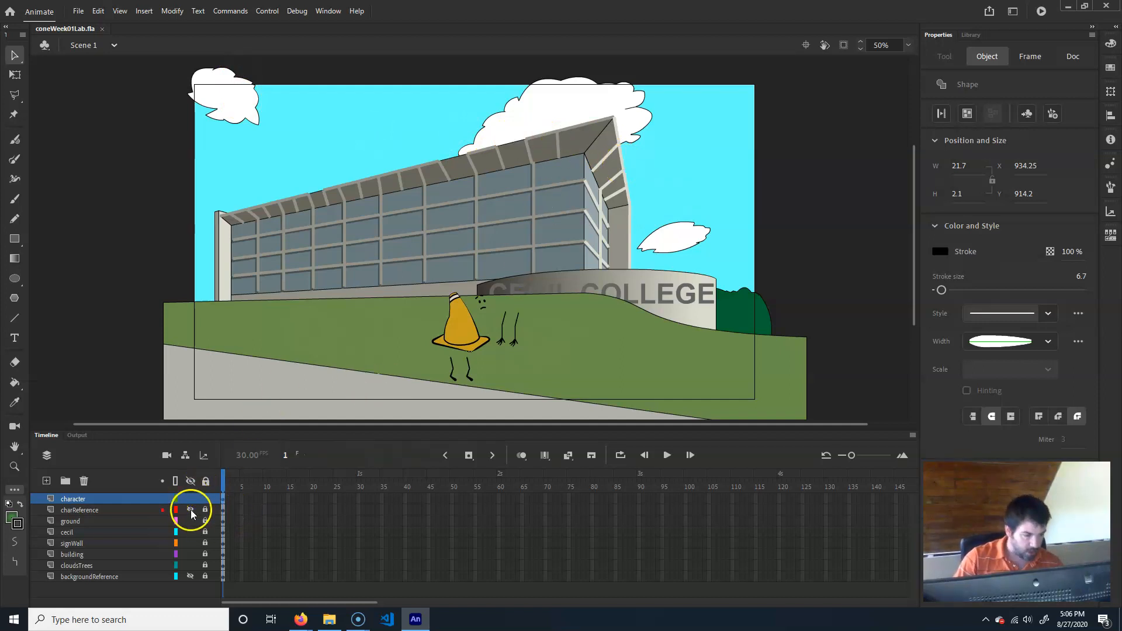
Hide all layers except cloudsTrees, and make cloudsTrees the active, unlocked layer
left_click_drag(190, 498, 192, 567)
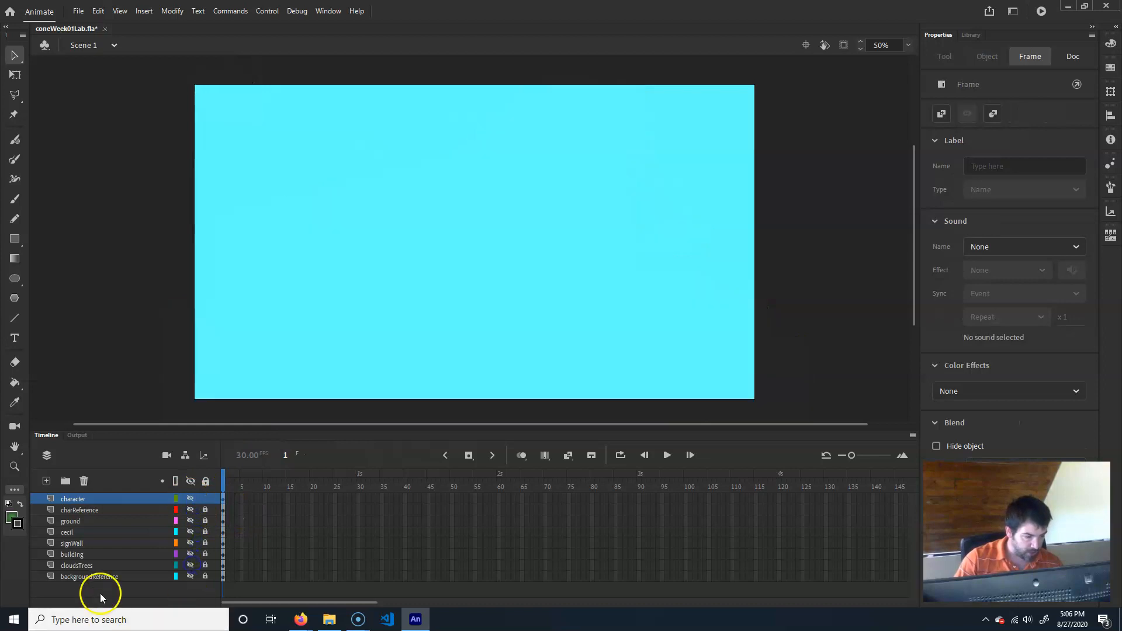
left_click(191, 565)
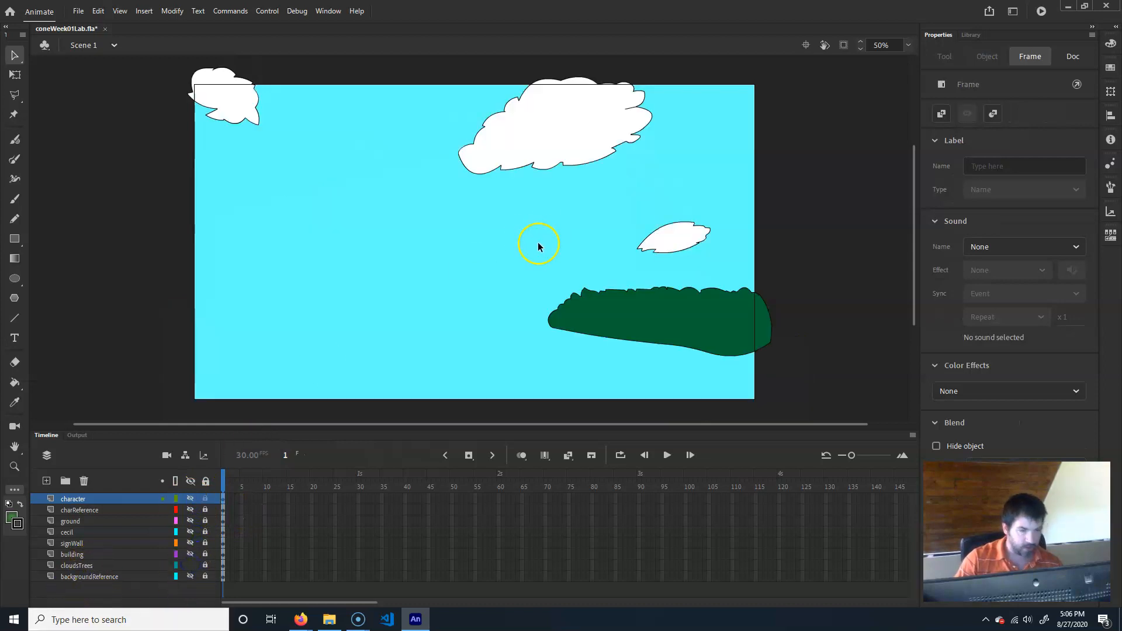
left_click(79, 566)
left_click(204, 567)
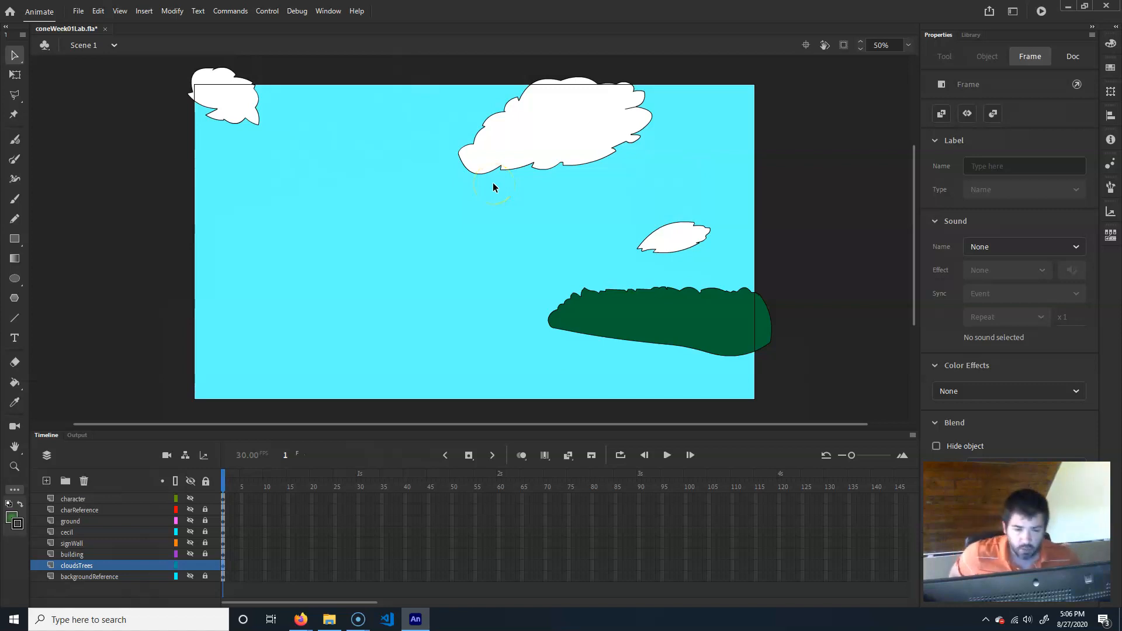
left_click(460, 139)
left_click(551, 110)
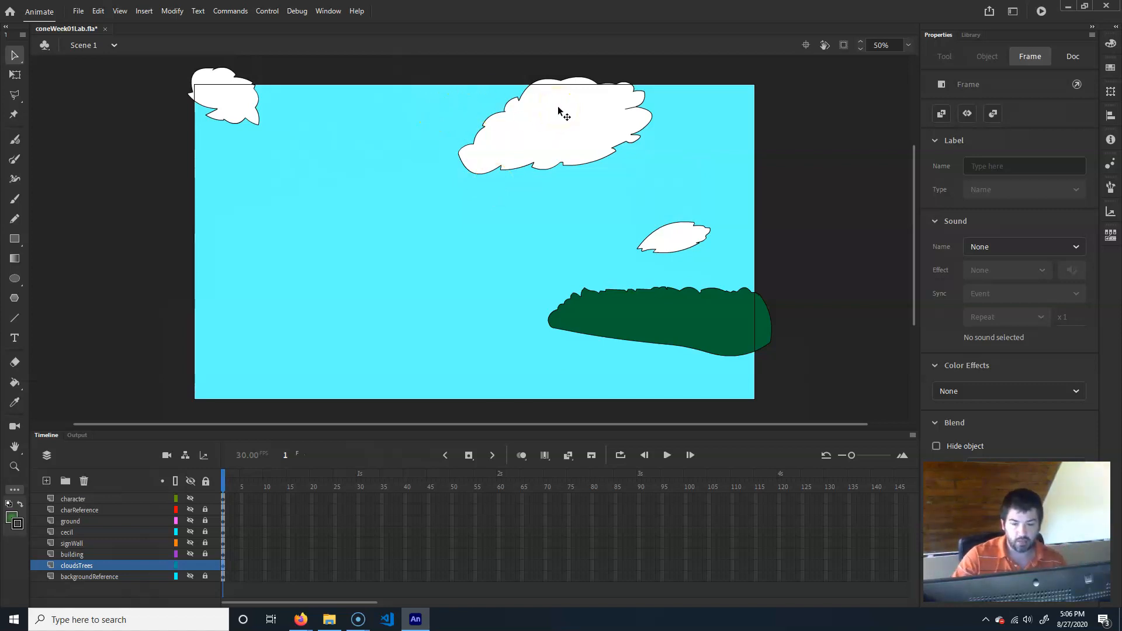
left_click(1044, 390)
left_click(1046, 374)
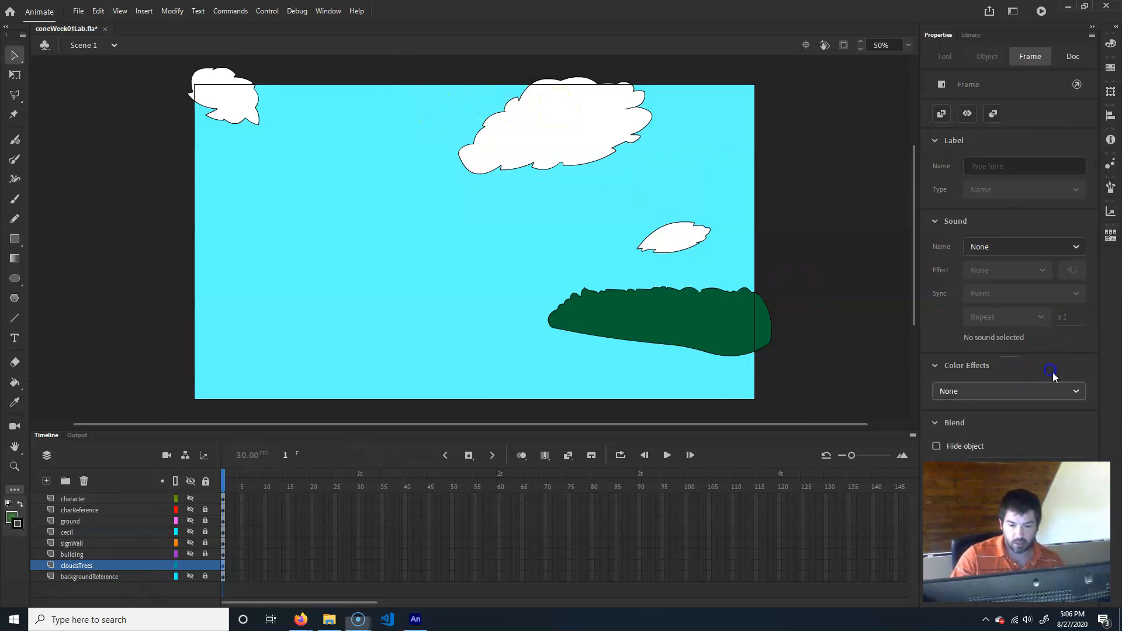
left_click(240, 102)
left_click(602, 146)
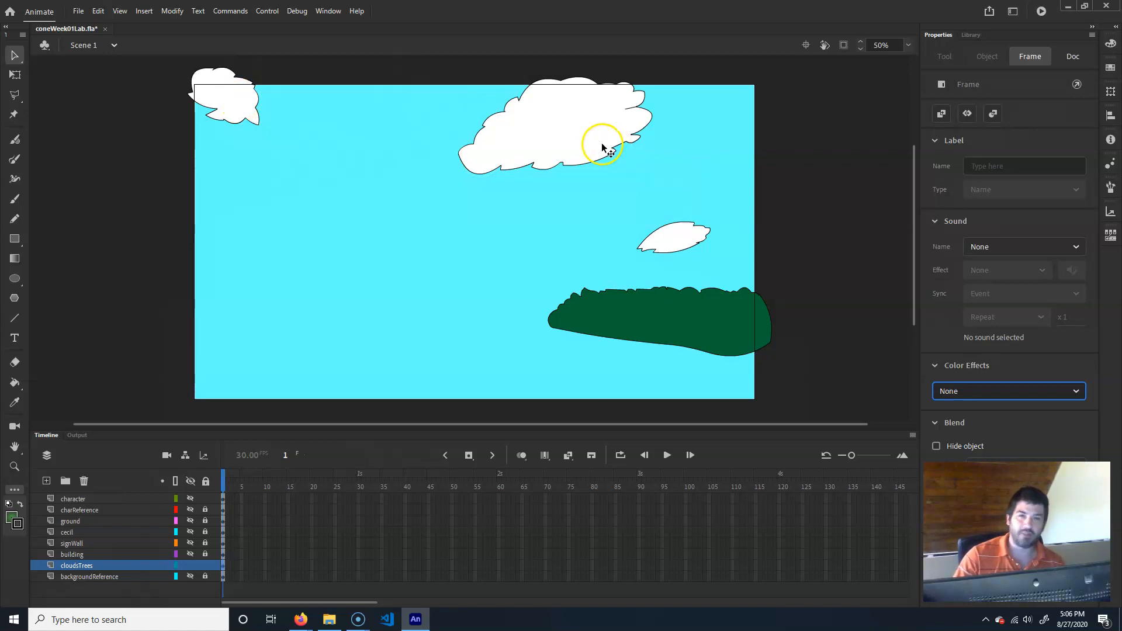
left_click(603, 146)
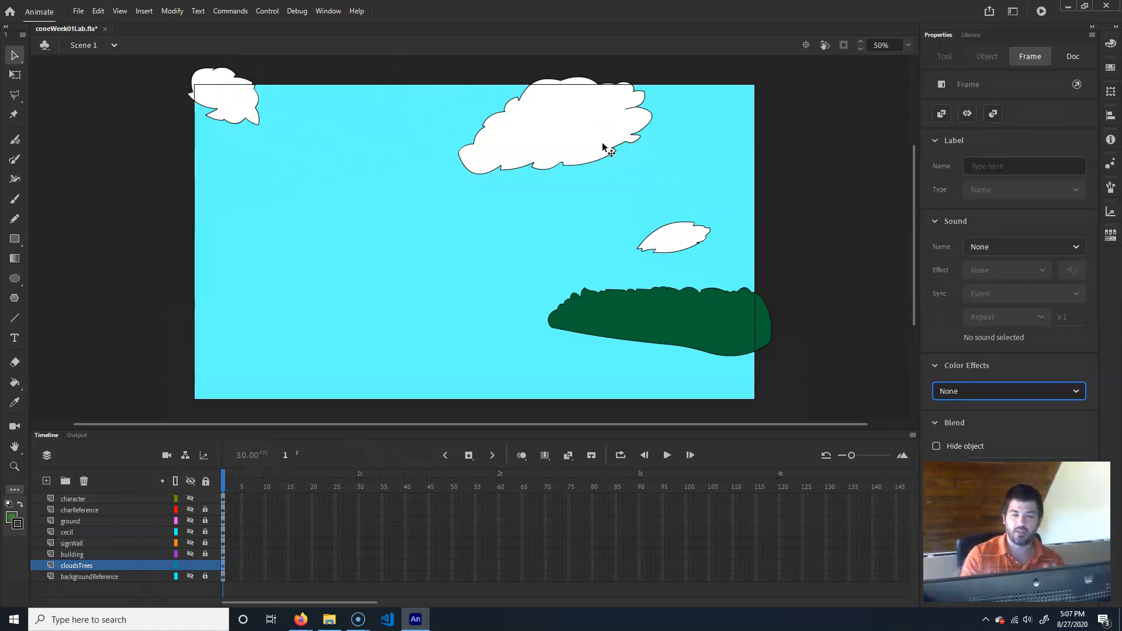
left_click(514, 88)
left_click(225, 93)
left_click(161, 431)
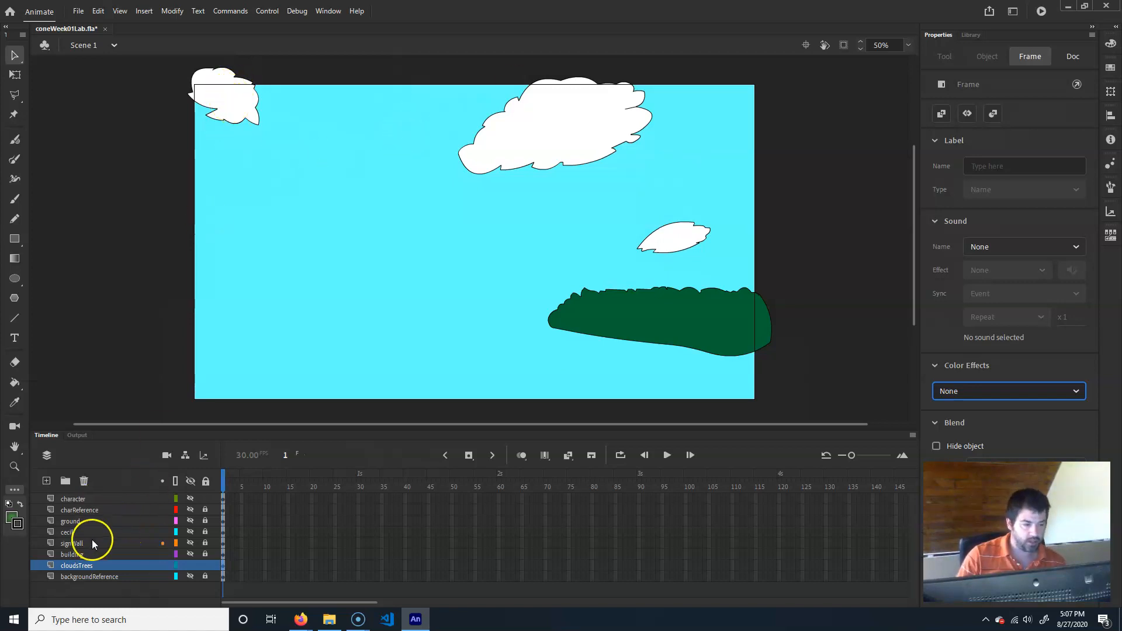
Delete the black outline strokes of the small upper-left cloud and the large cloud
left_click(240, 123)
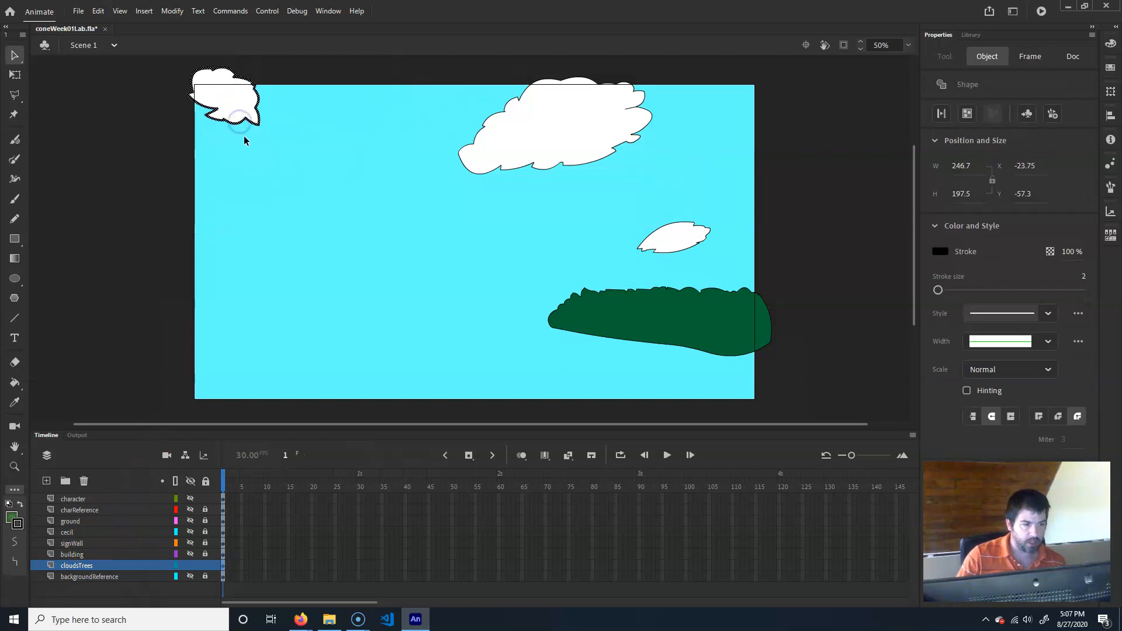
left_click(275, 228)
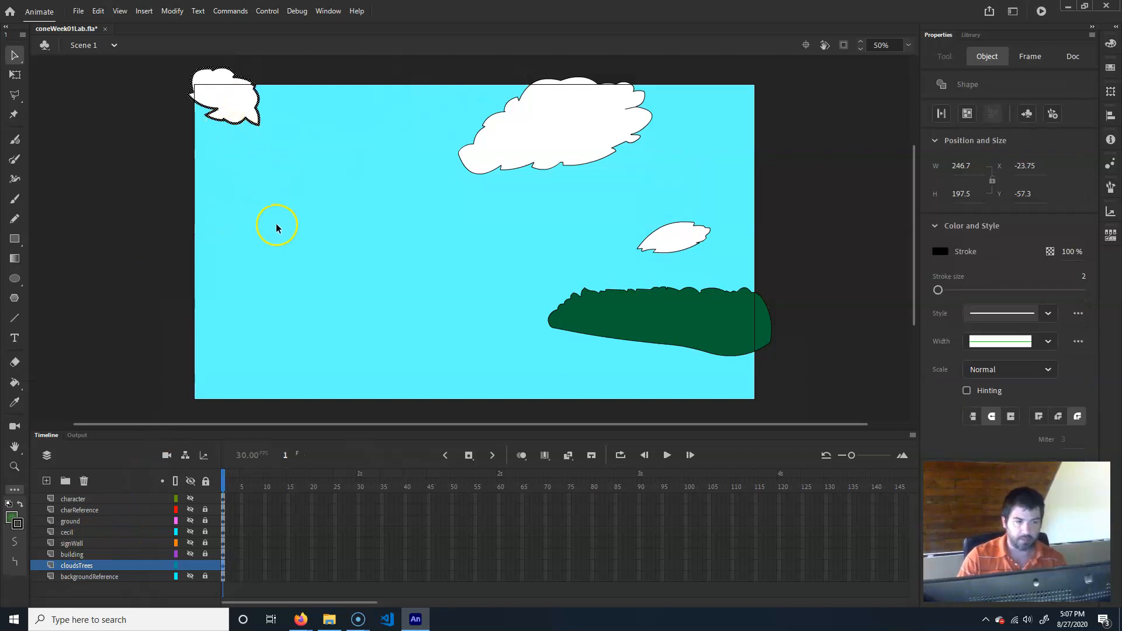
left_click(480, 176)
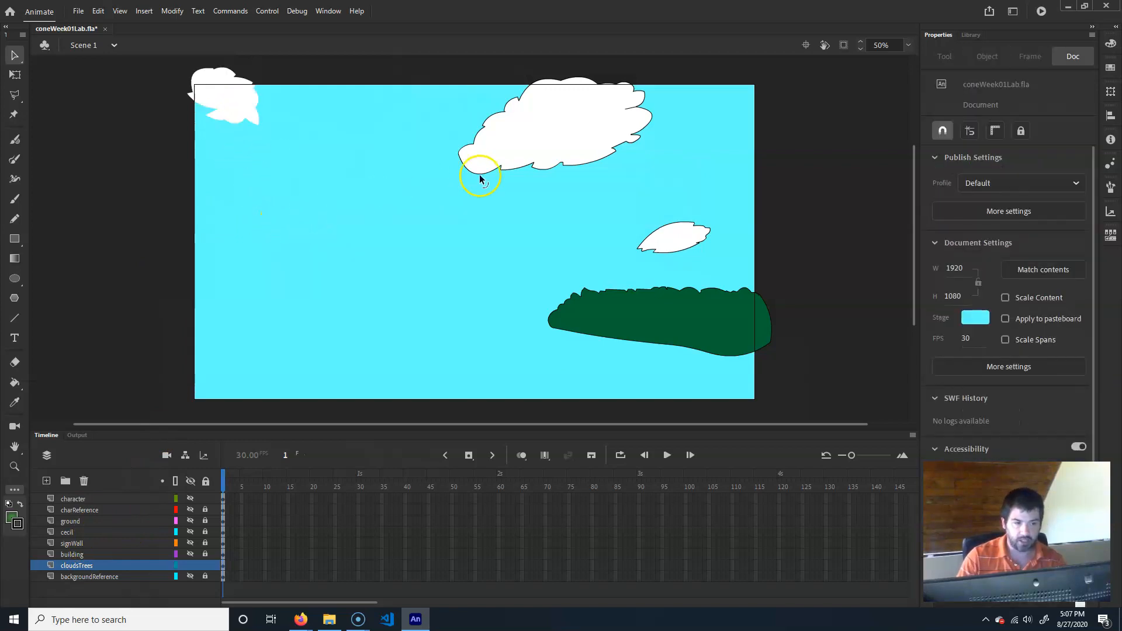
left_click(473, 258)
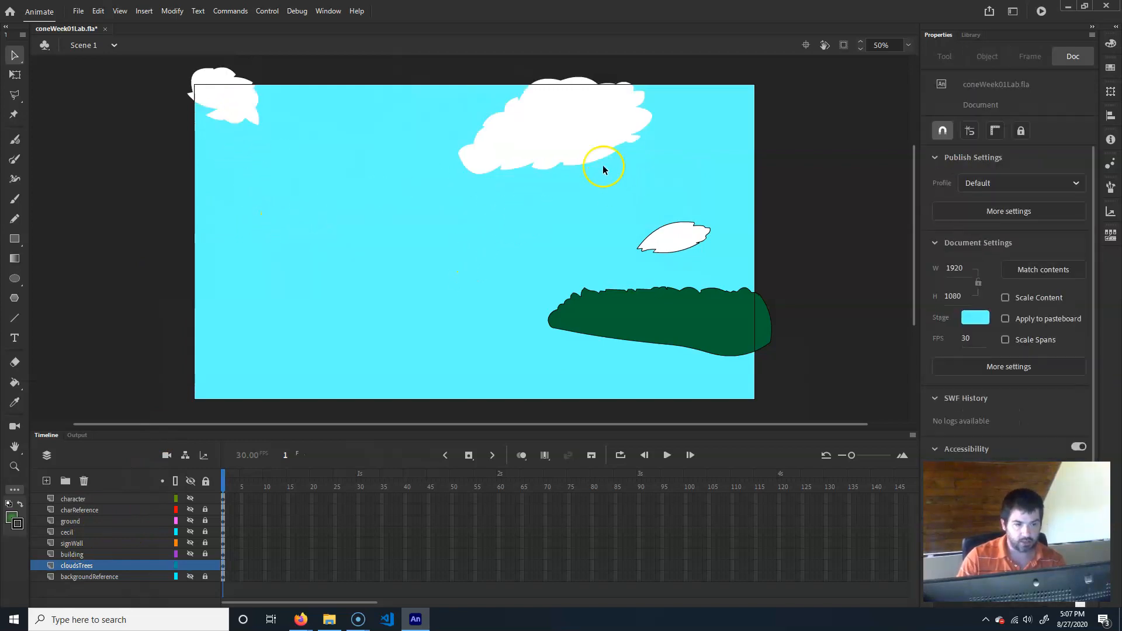
left_click(612, 90)
left_click(696, 118)
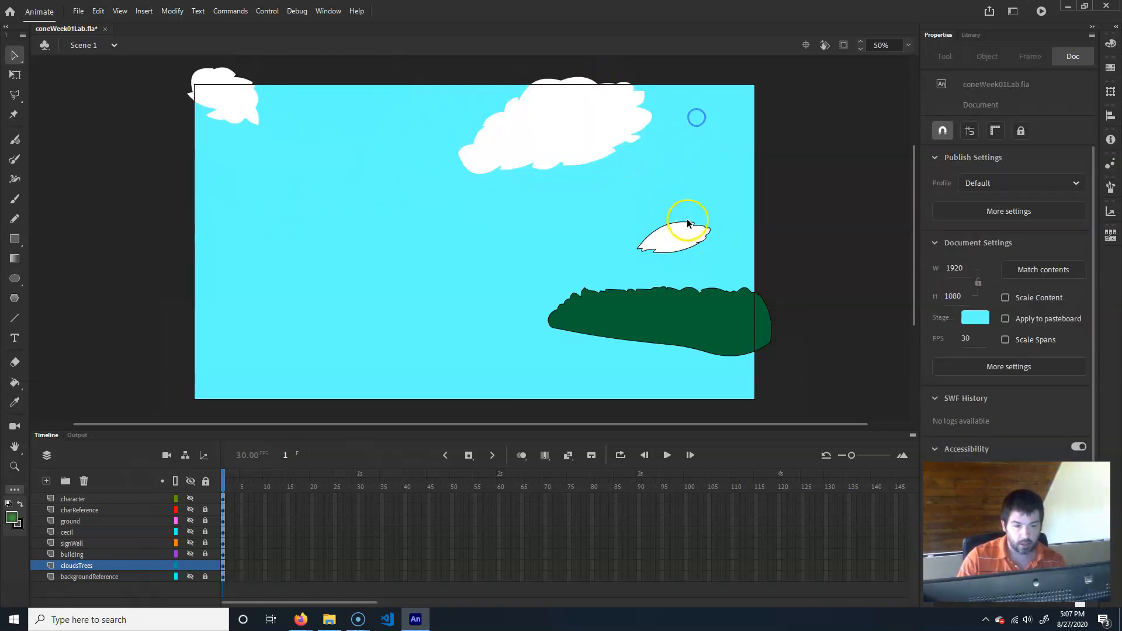
Delete the black outline strokes of the small right-hand cloud and the green trees
left_click(684, 220)
left_click(609, 226)
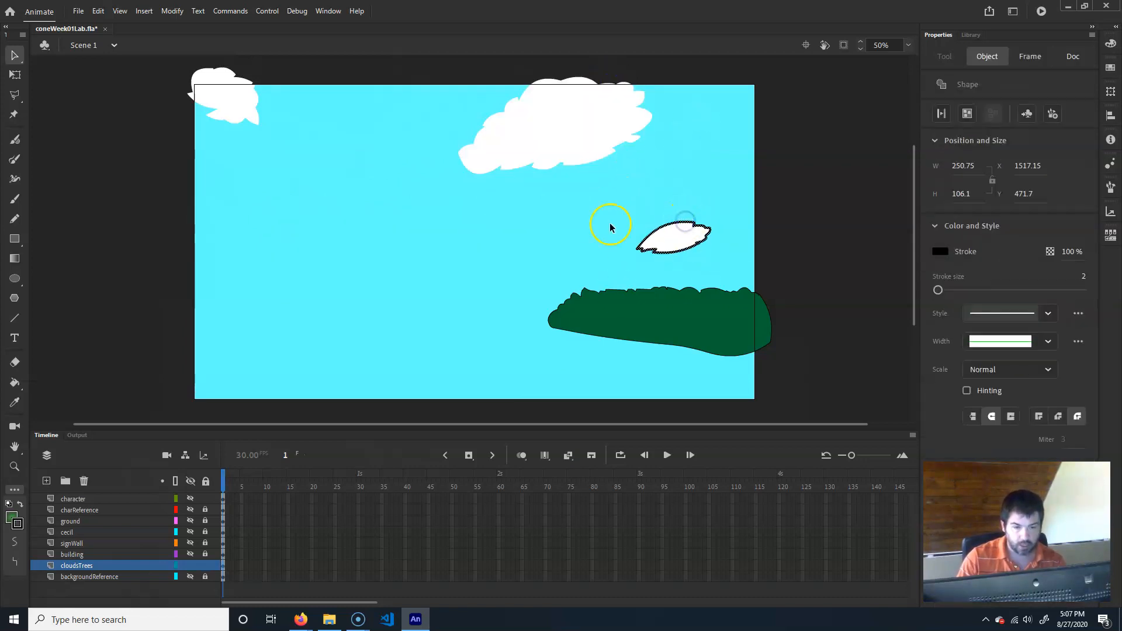
left_click(745, 295)
left_click(420, 363)
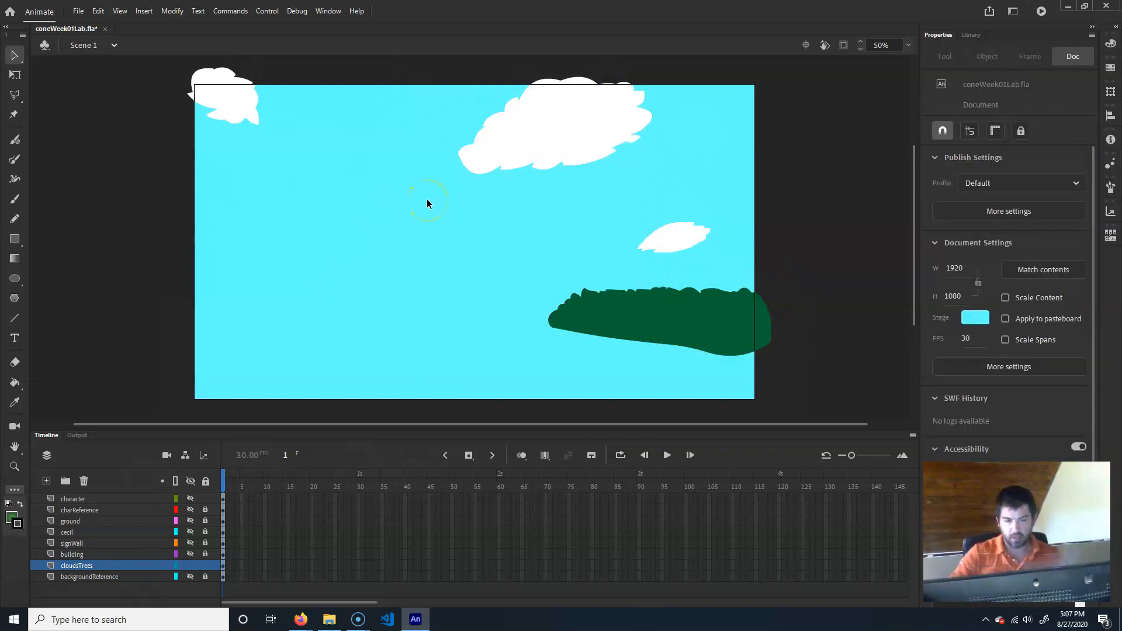
left_click(181, 130)
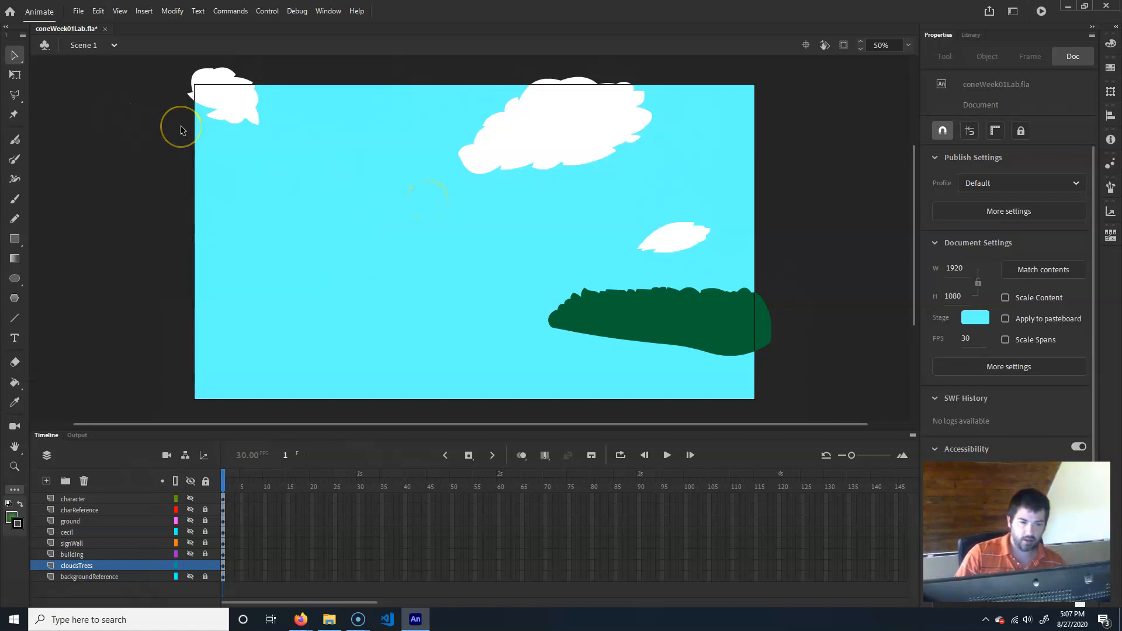
left_click(203, 167)
left_click(326, 178)
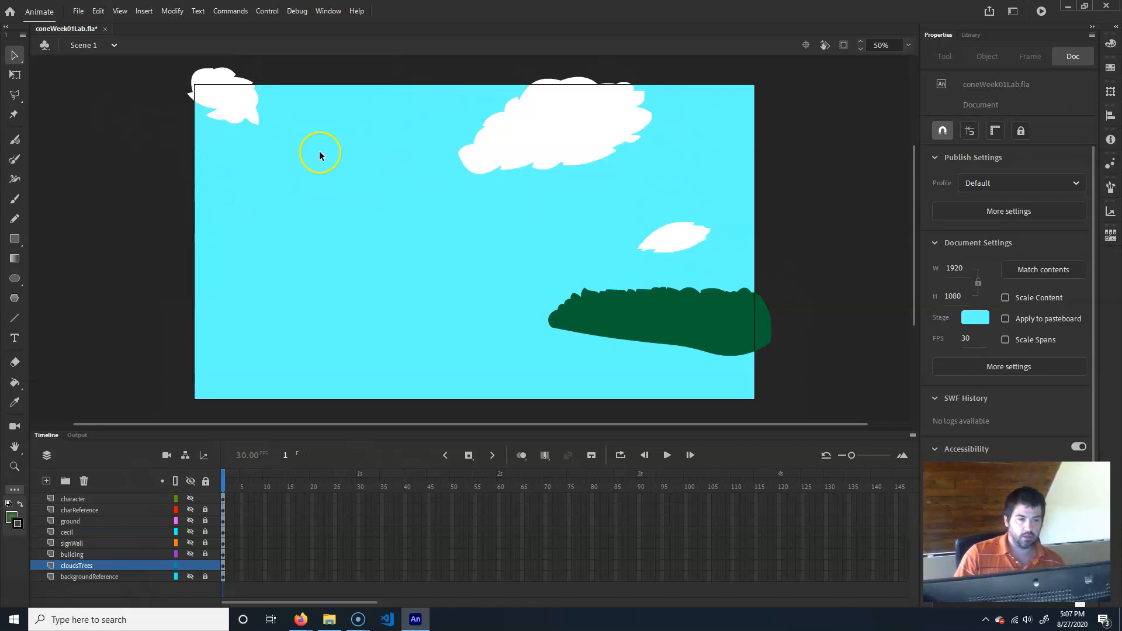
Convert the three white cloud fills together into a Movie Clip symbol named clouds_mc
left_click(253, 105)
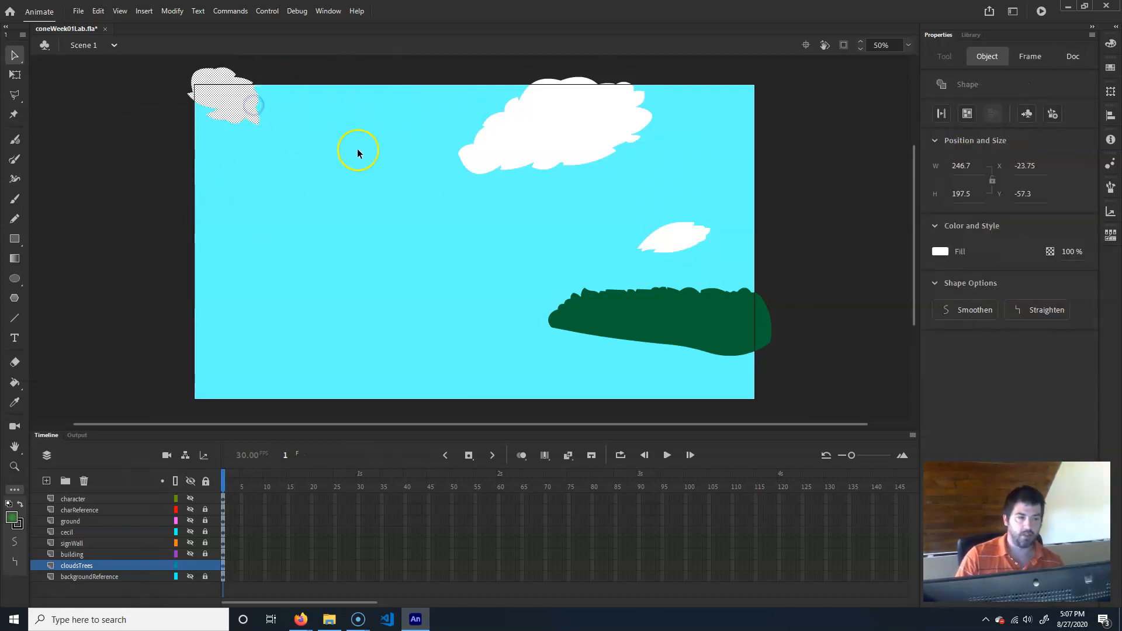
left_click(573, 134, "shift")
left_click(671, 240, "shift")
left_click(766, 251)
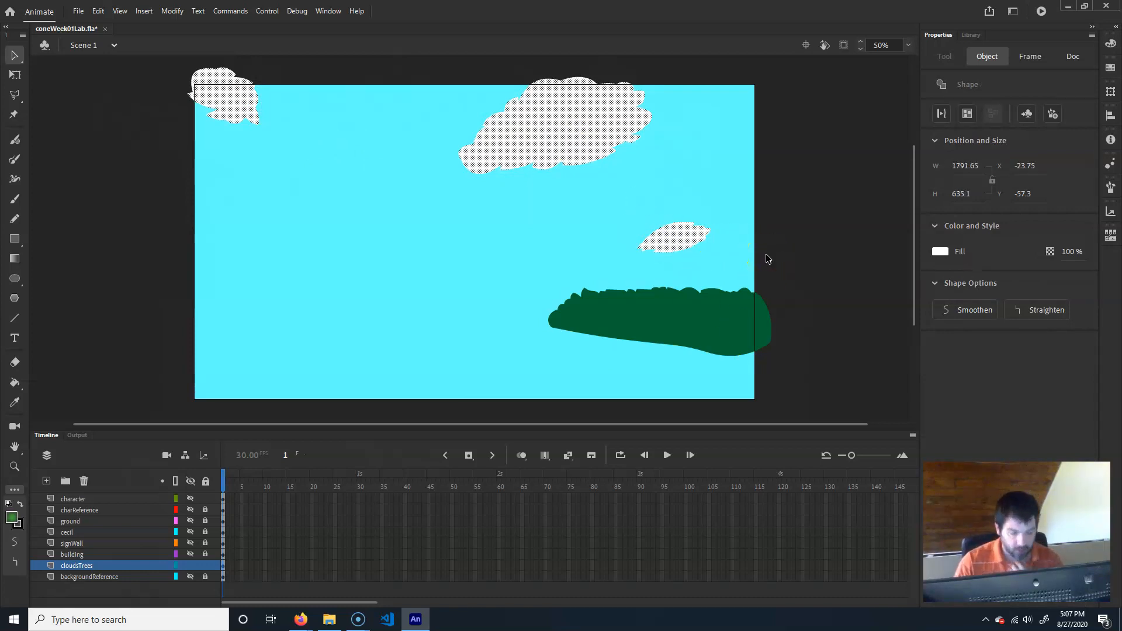
left_click(756, 282)
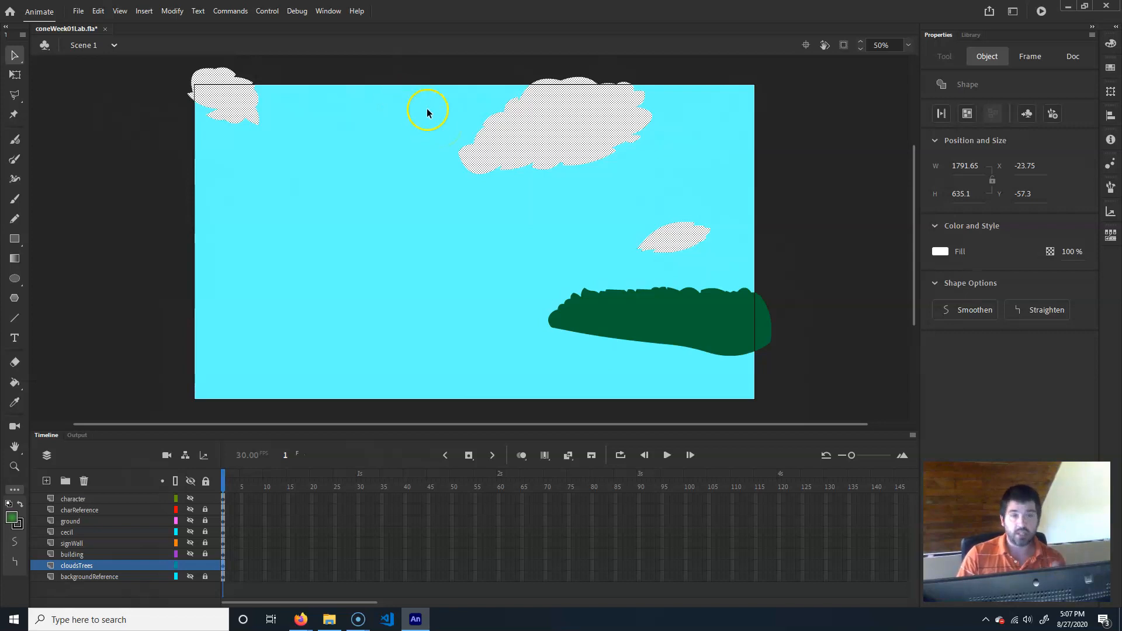
left_click(171, 11)
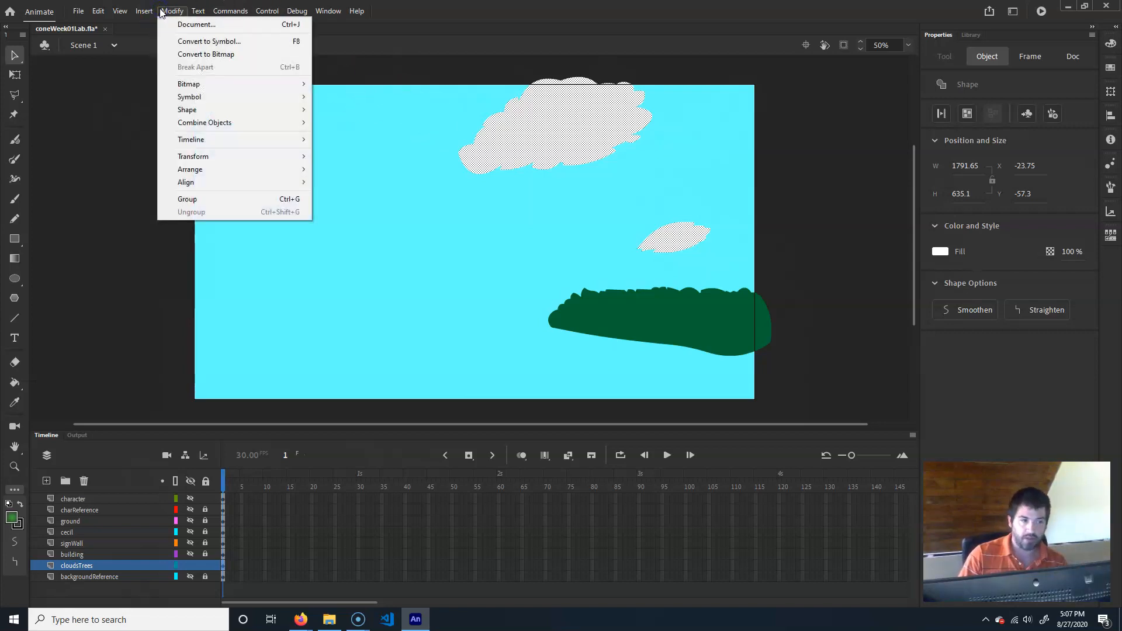
left_click(210, 41)
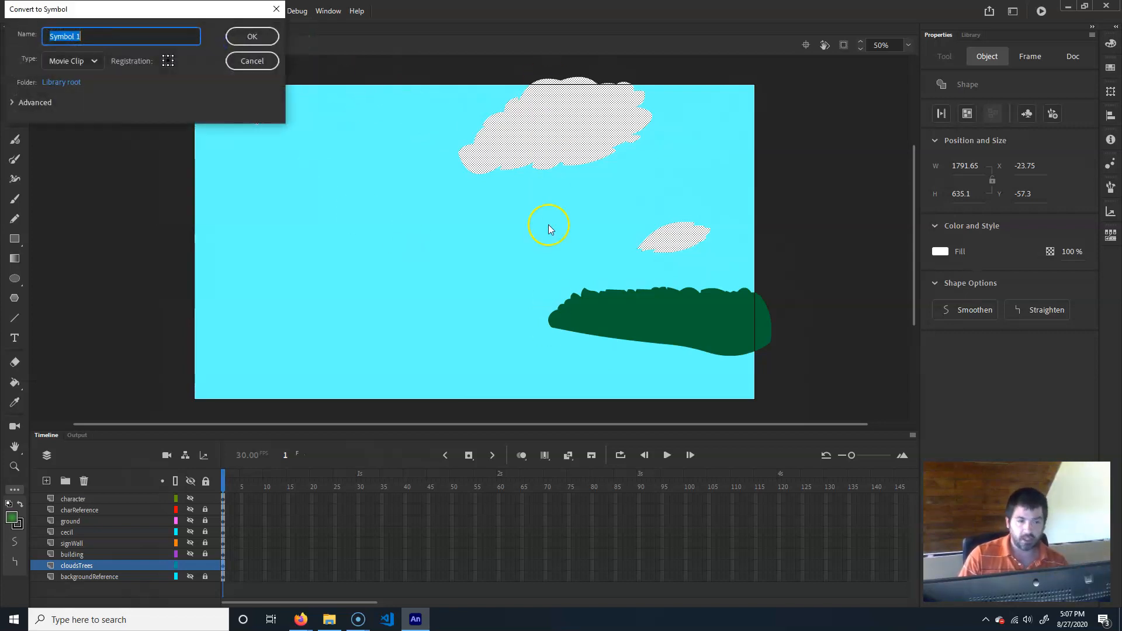
left_click_drag(161, 14, 353, 225)
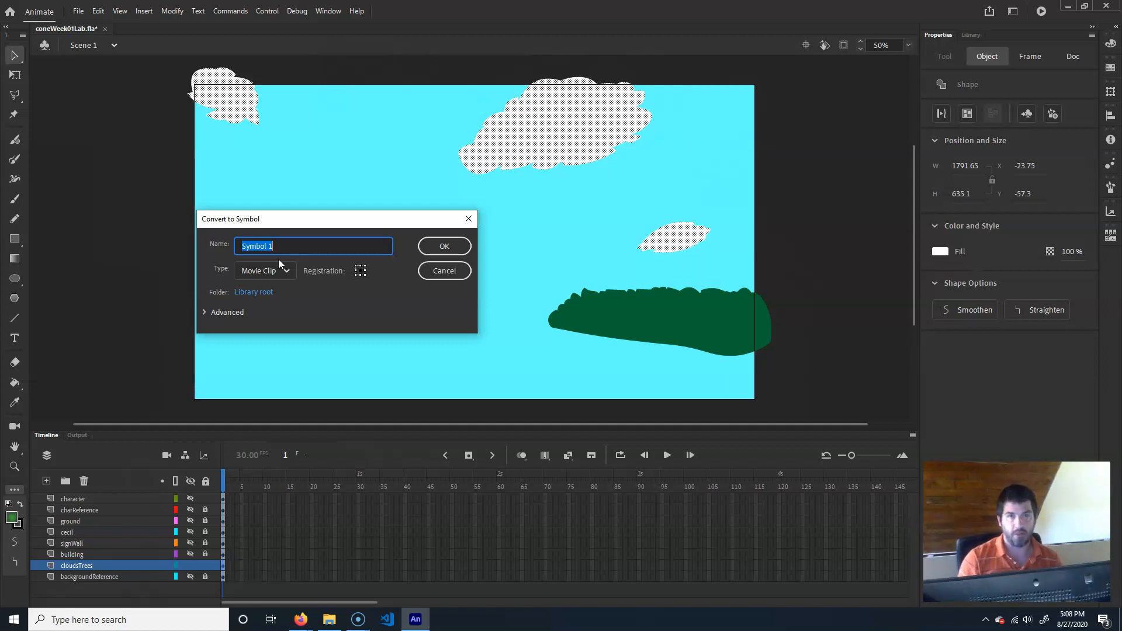
left_click_drag(296, 247, 178, 243)
type("clo")
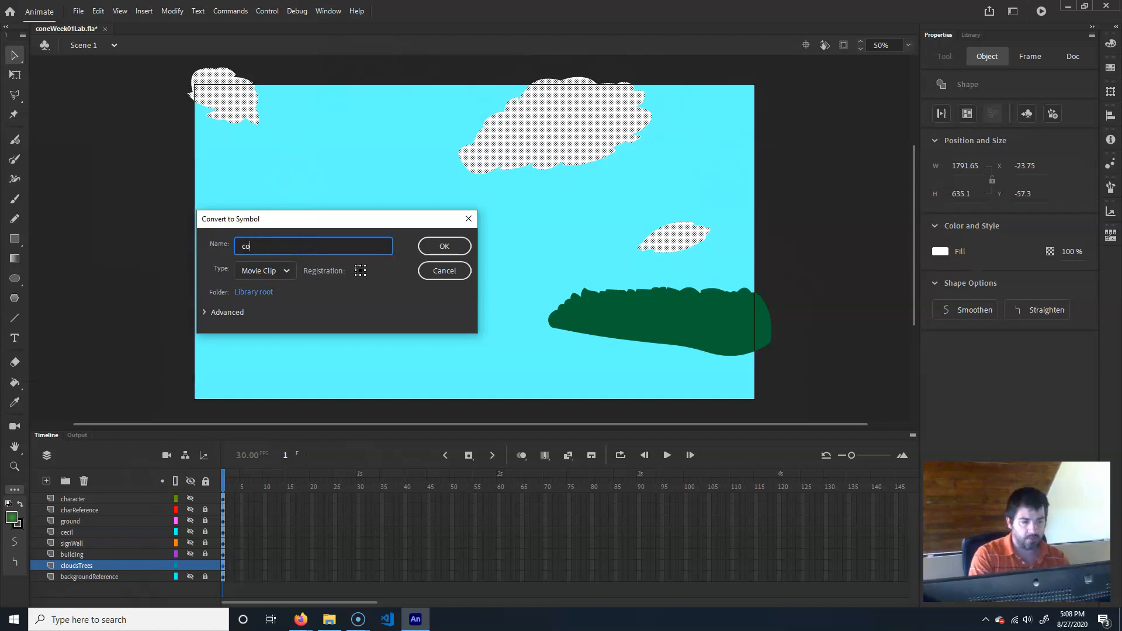
type("ud")
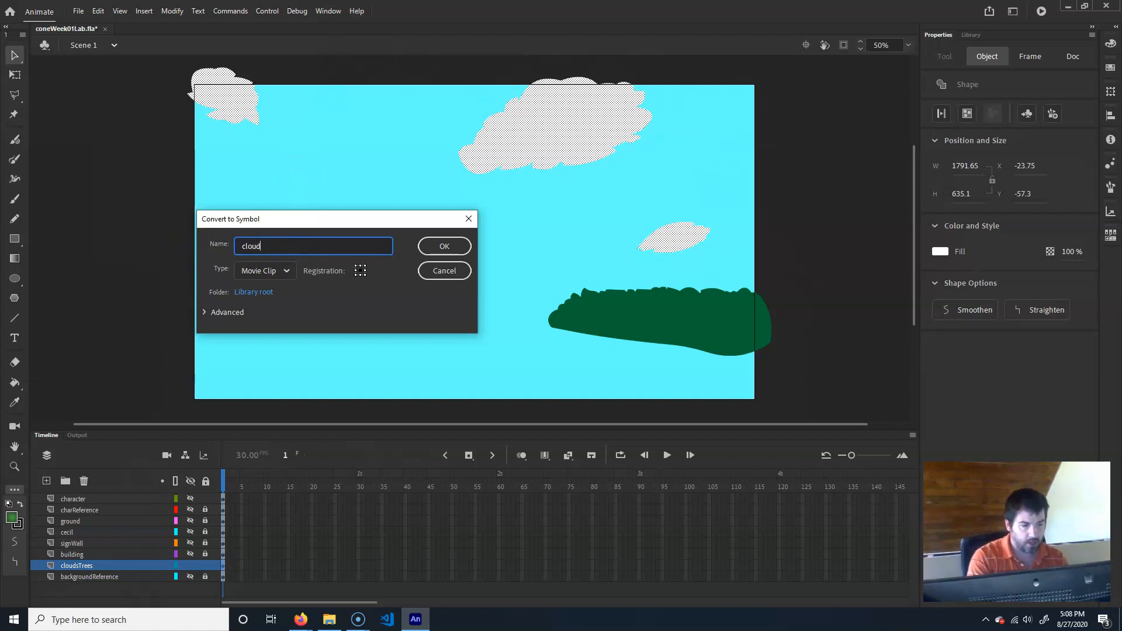
type("s_mc")
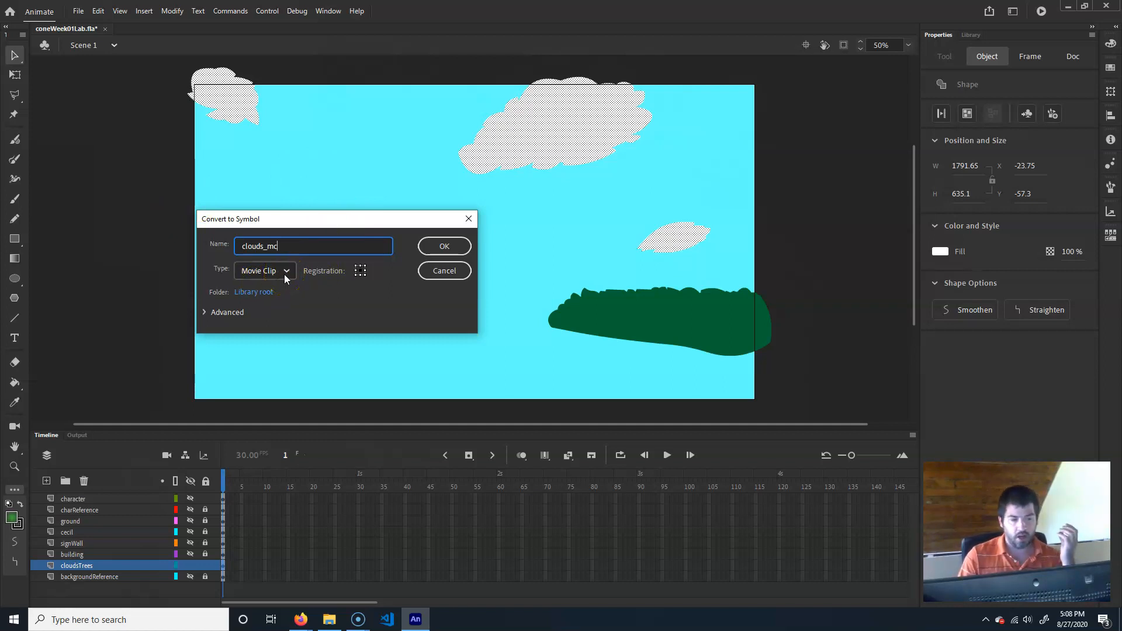
left_click(432, 243)
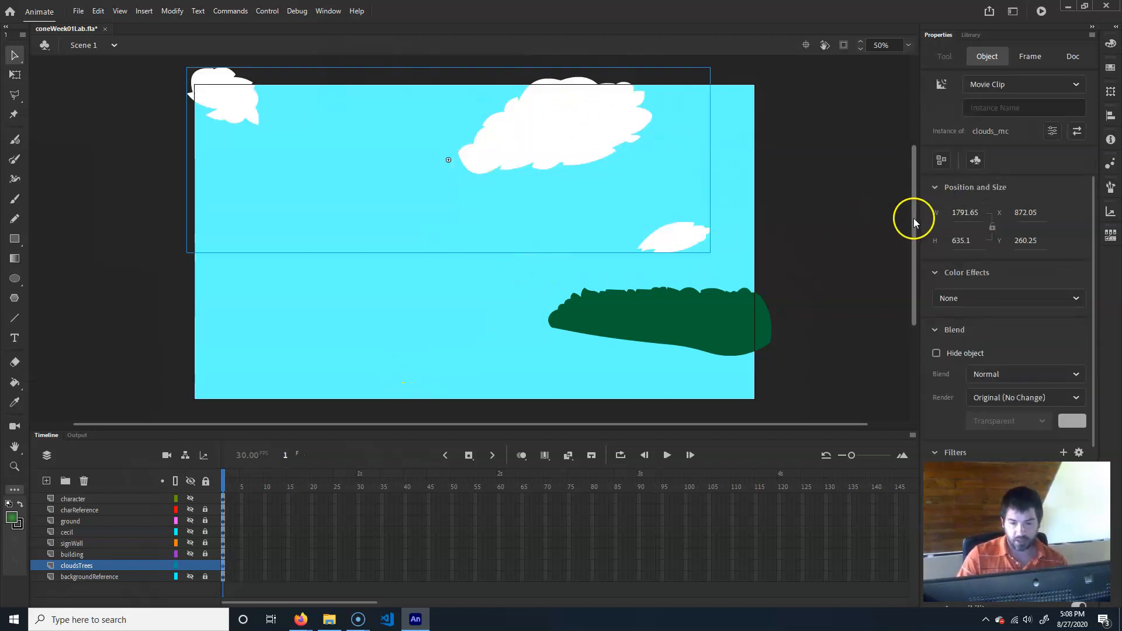
Review the clouds_mc instance's properties and preview the items in the document's library
scroll(954, 423, "down", 5)
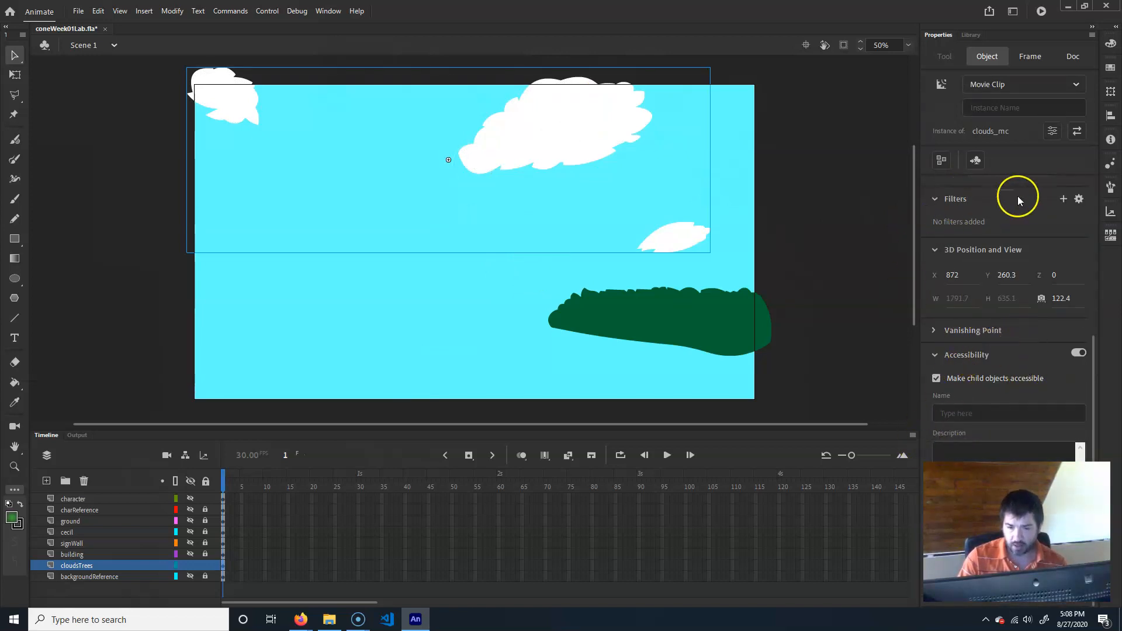
scroll(992, 298, "up", 5)
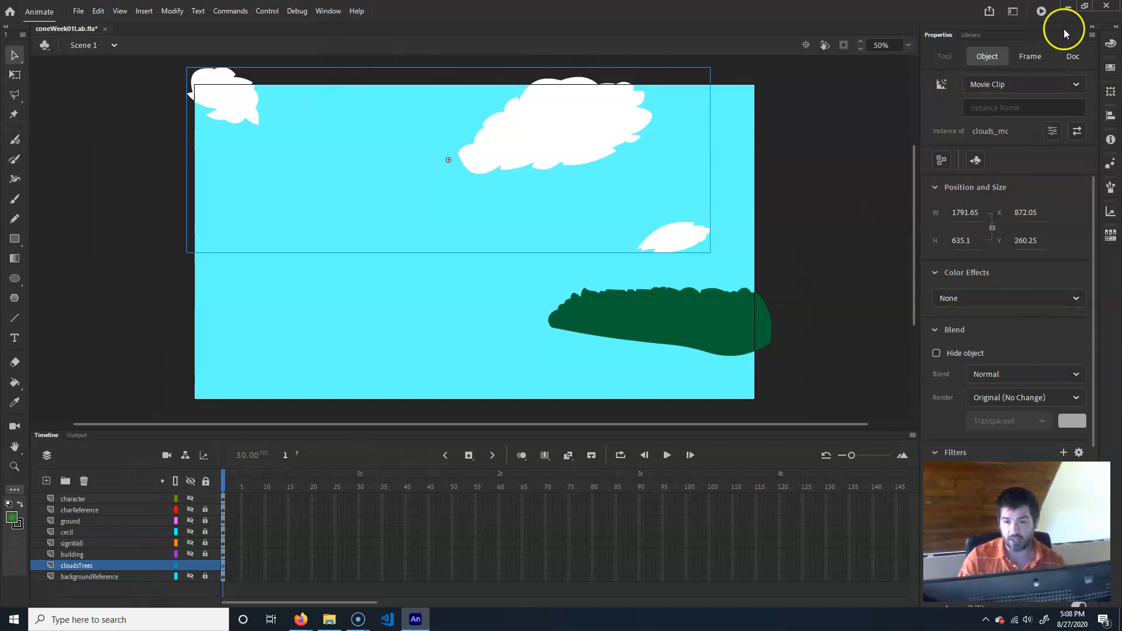
left_click(967, 34)
left_click(990, 178)
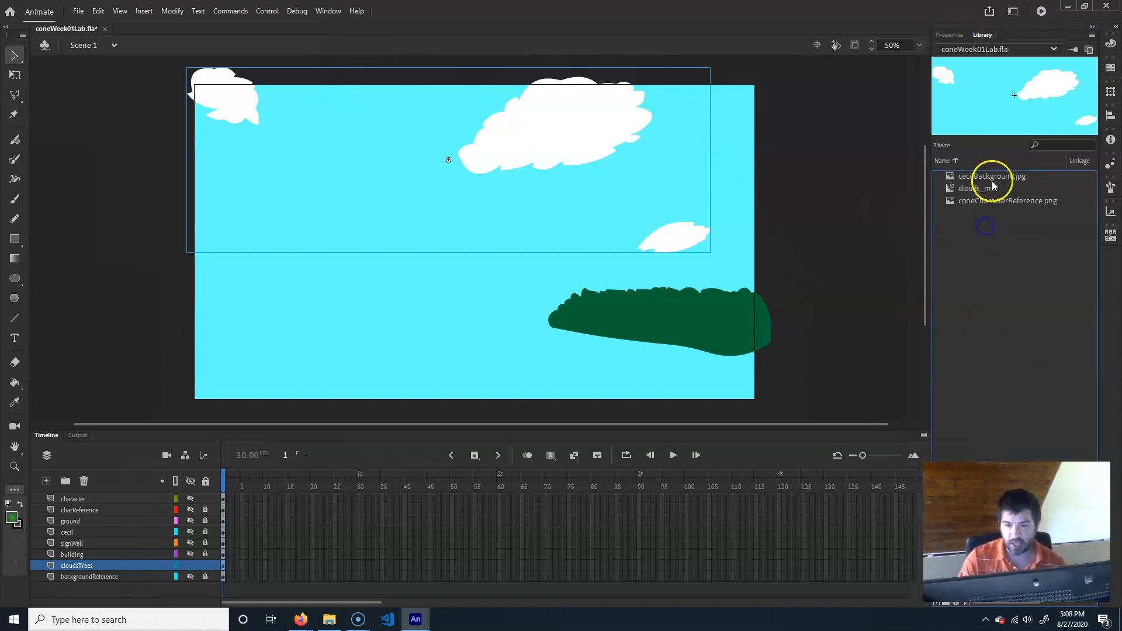
left_click(994, 200)
left_click(992, 178)
left_click(994, 200)
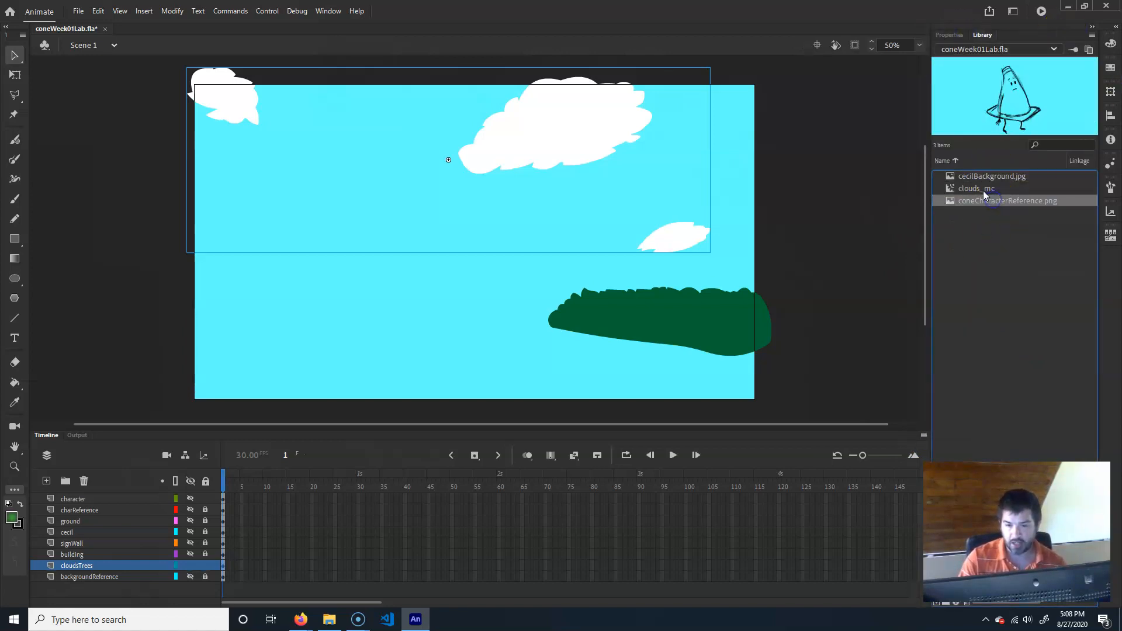
left_click(980, 188)
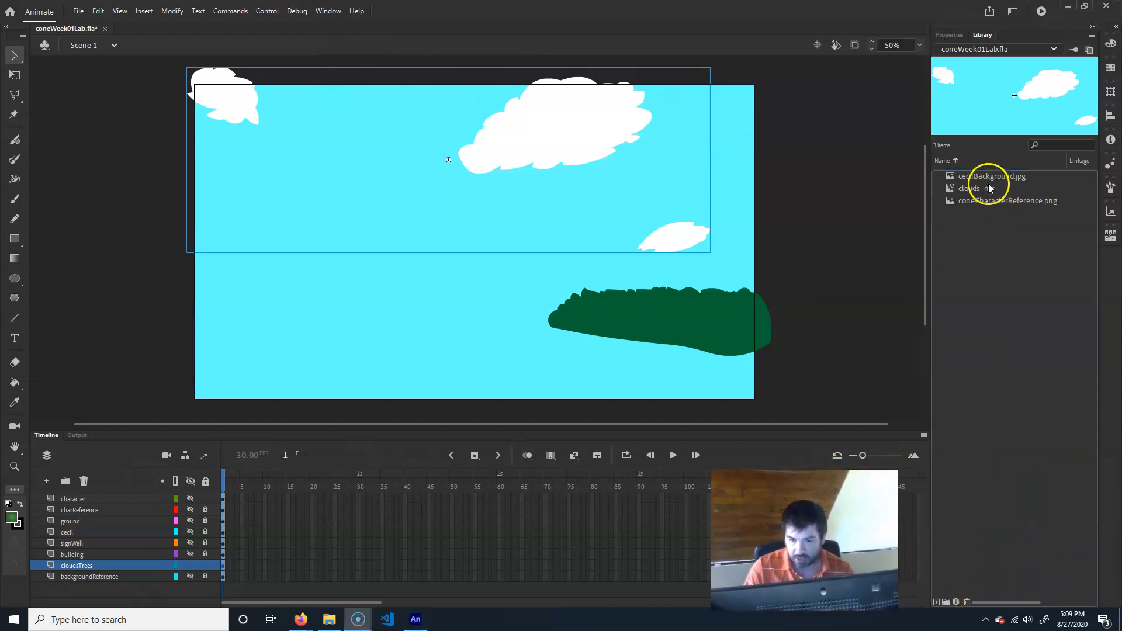
Create a library folder named refImages and move cecilBackground.jpg and coneCharacterReference.png into it
left_click(945, 602)
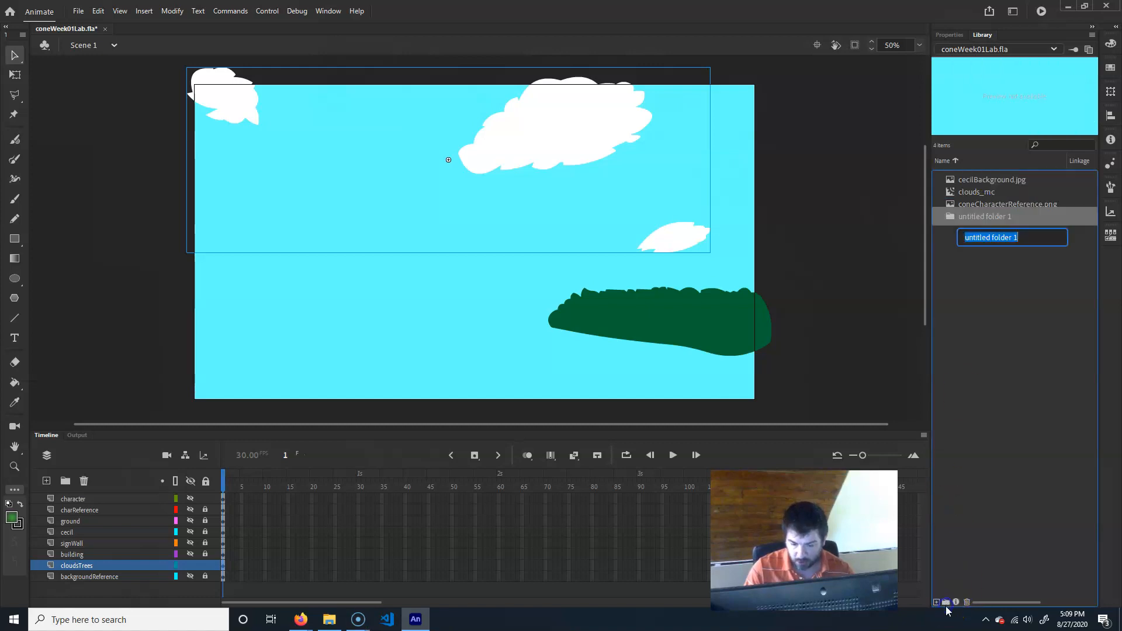
key("BackSpace")
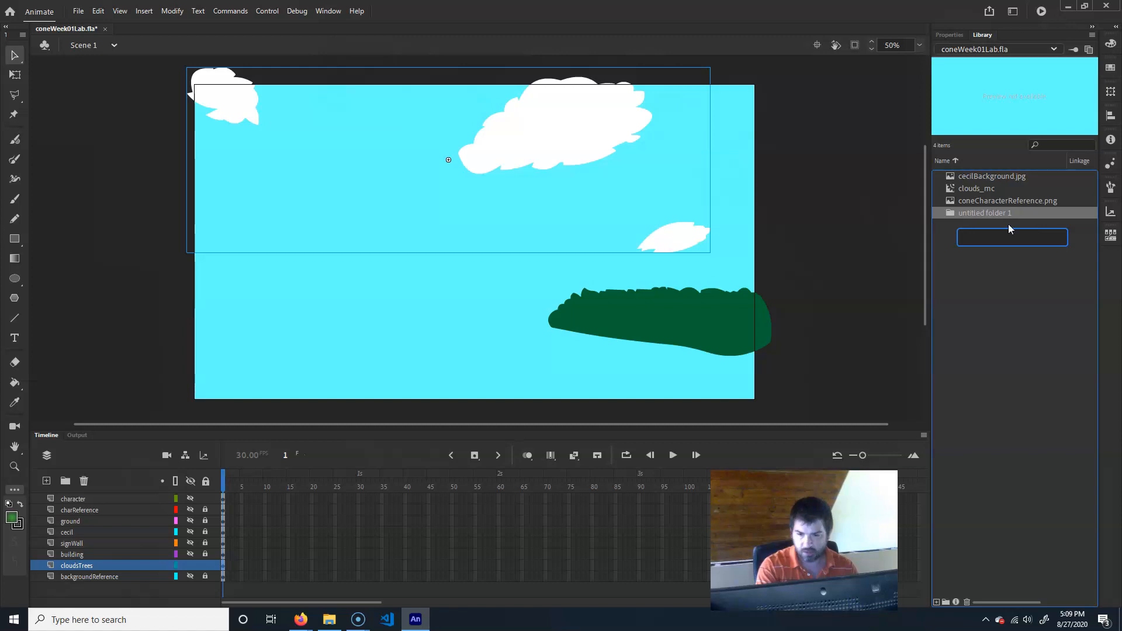
type("refImages")
key("Return")
left_click(1005, 176)
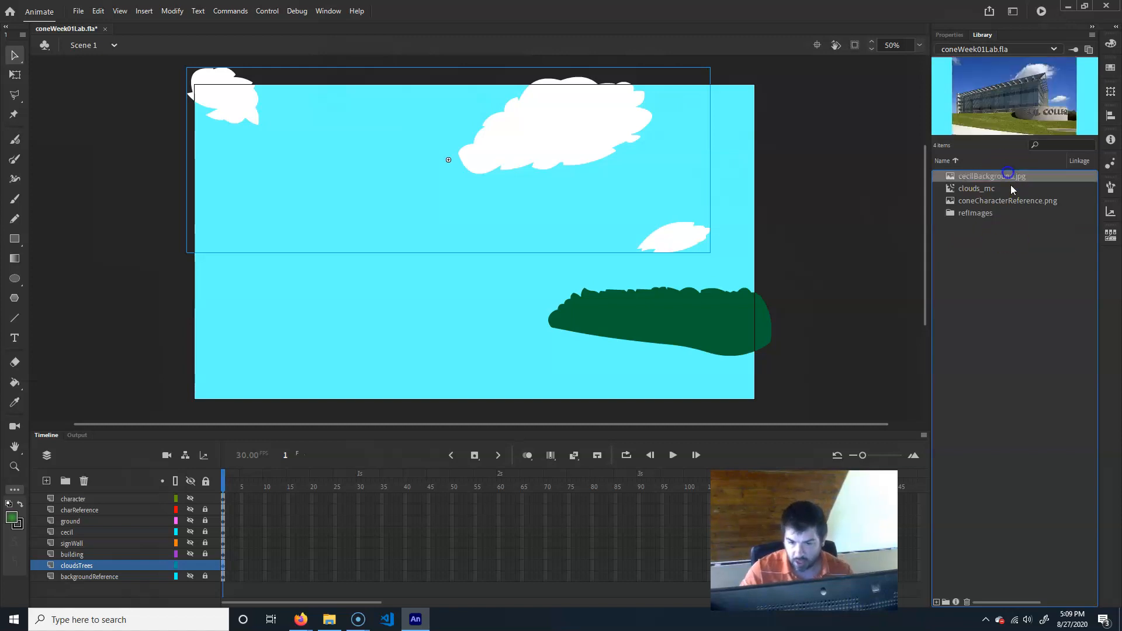
left_click(1005, 202, "ctrl")
left_click_drag(990, 213, 989, 212)
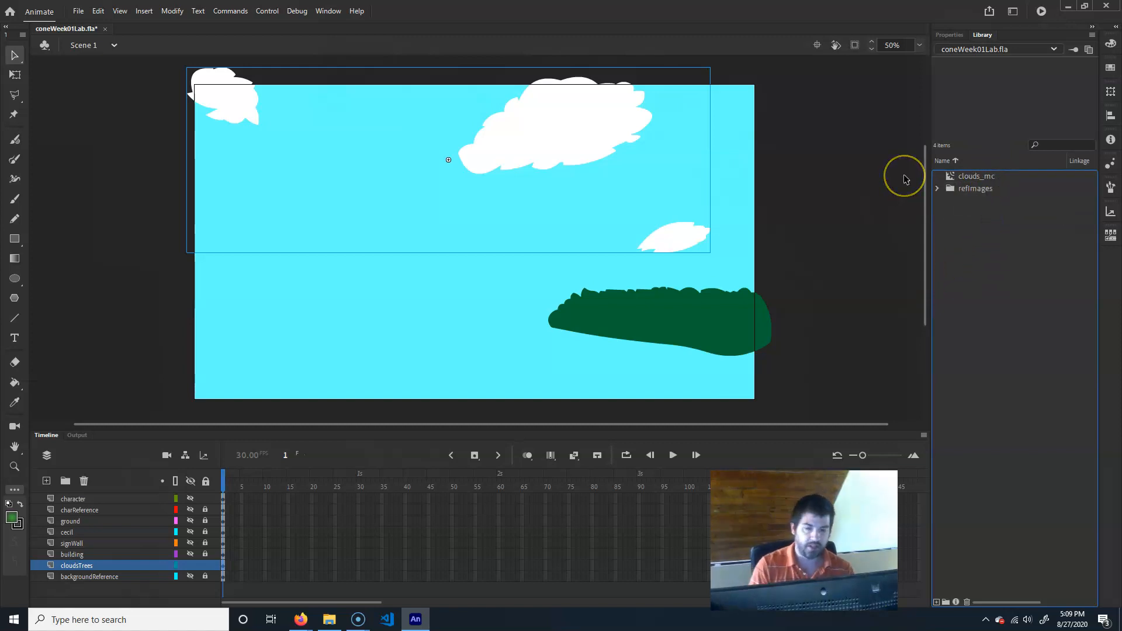
Add a Blur filter to the clouds_mc instance on the stage
left_click(987, 175)
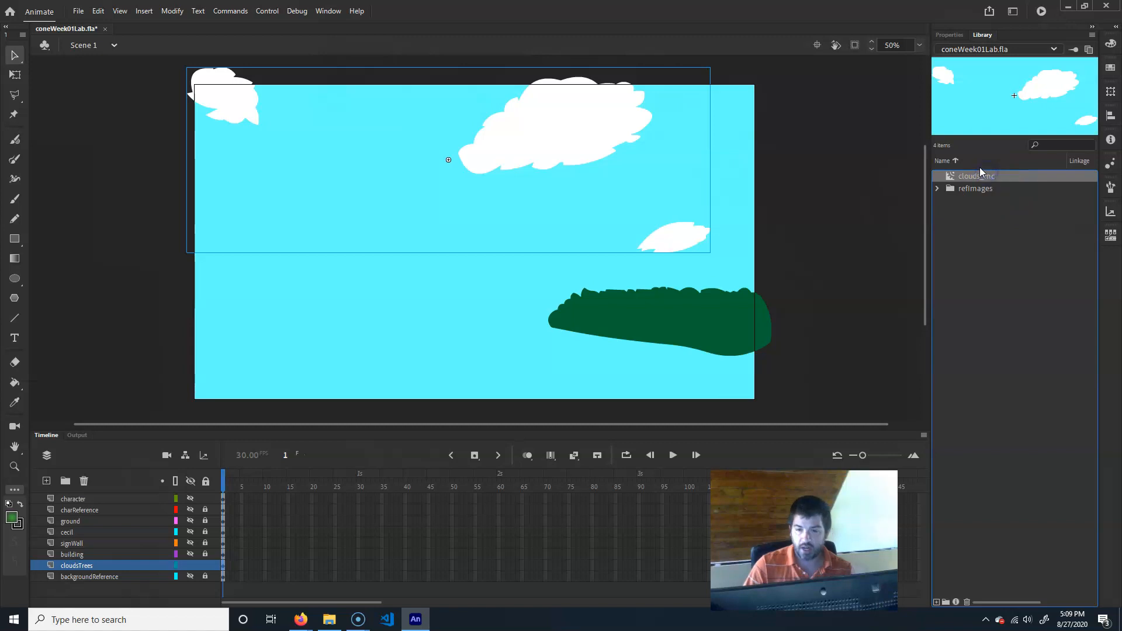
left_click(948, 34)
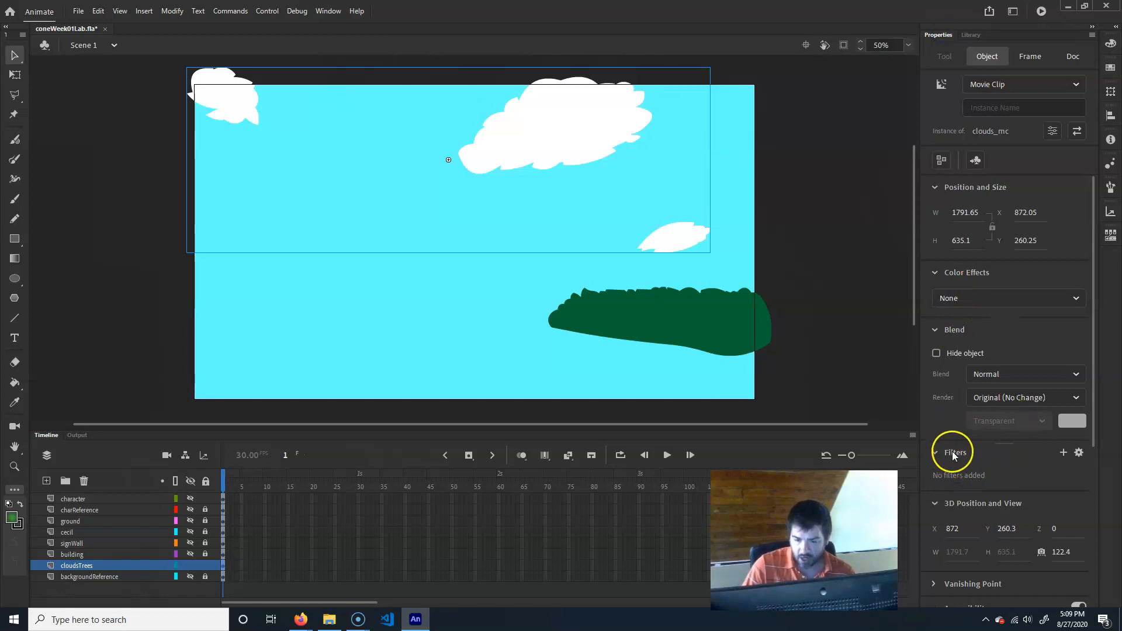
left_click(1063, 454)
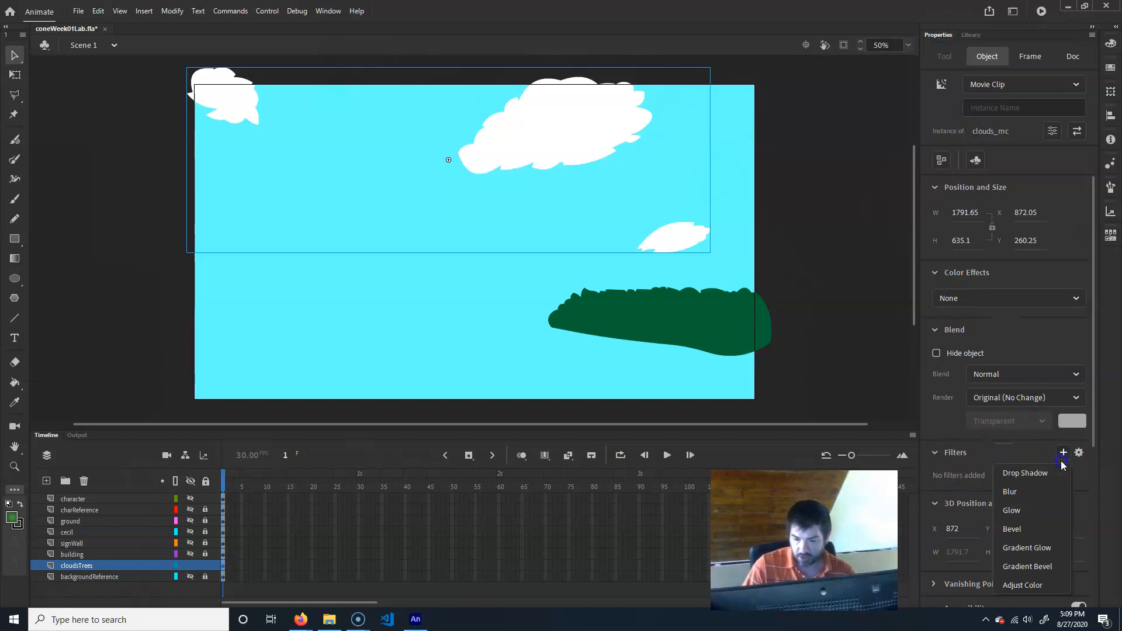
left_click(1019, 493)
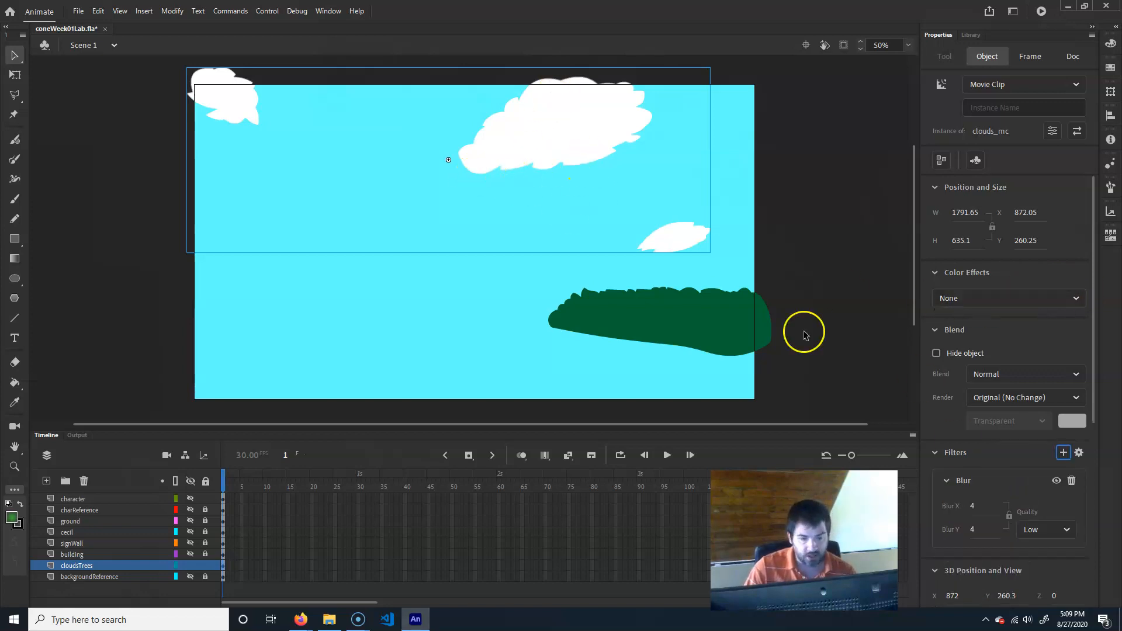
Set the clouds_mc filter's Blur X and Blur Y to 15
left_click(973, 506)
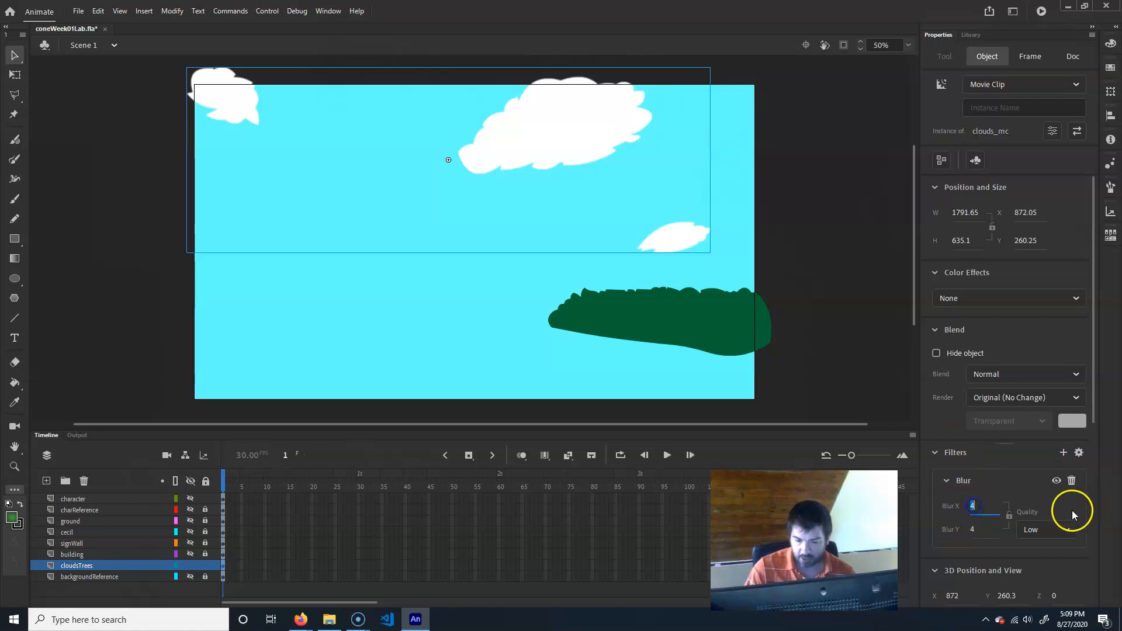
type("15")
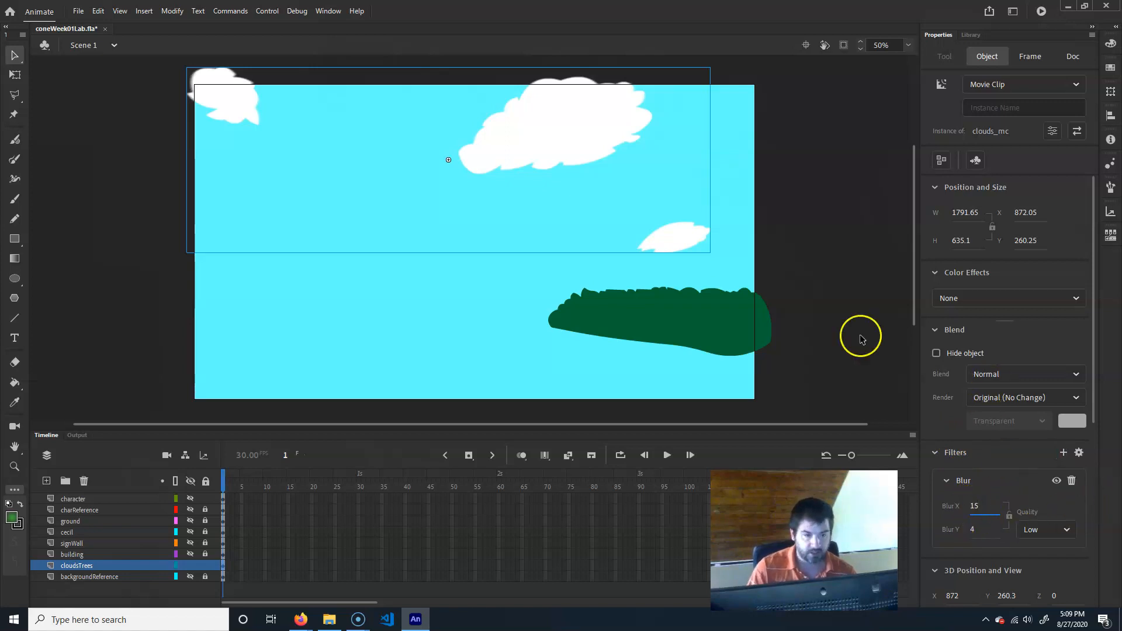
left_click(974, 527)
type("15")
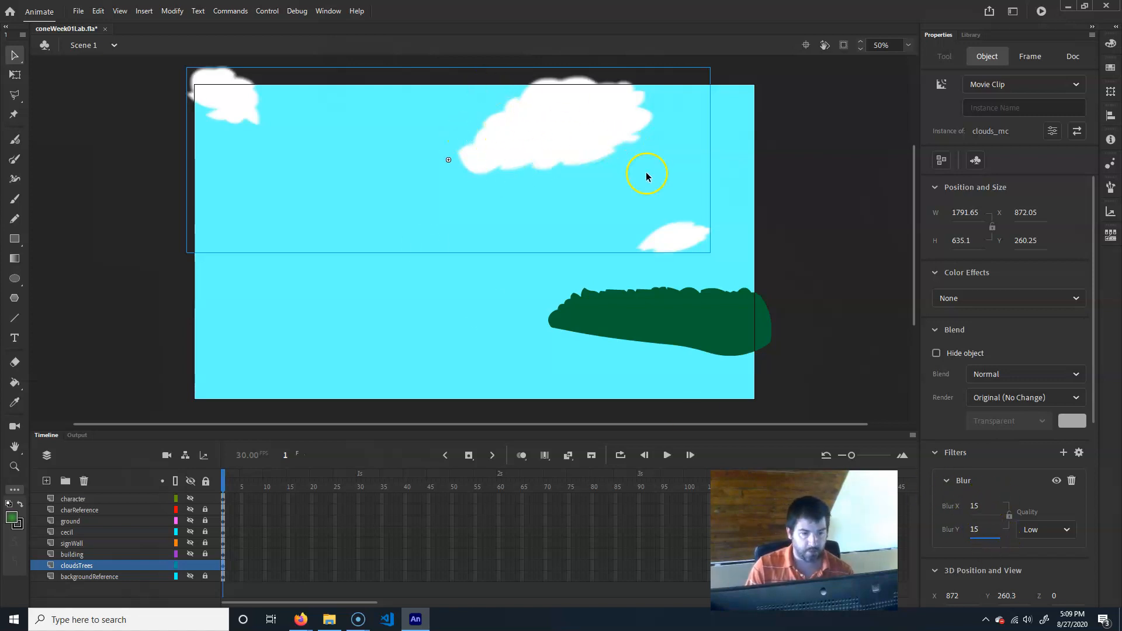
Increase the clouds' blur to 25 for both Blur X and Blur Y
left_click(974, 506)
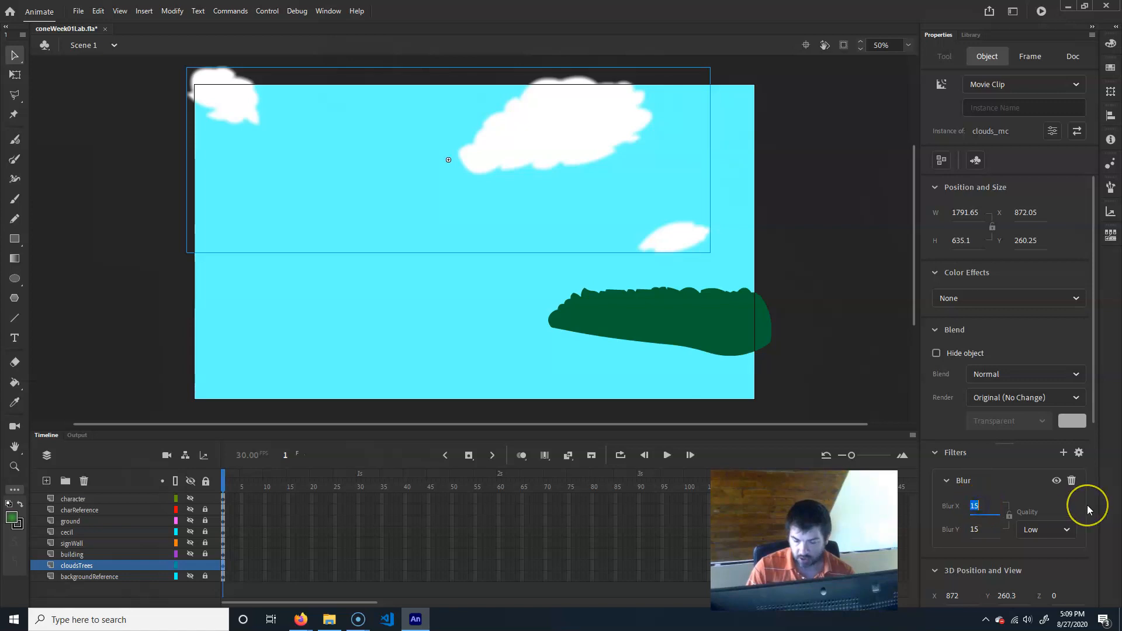
type("25")
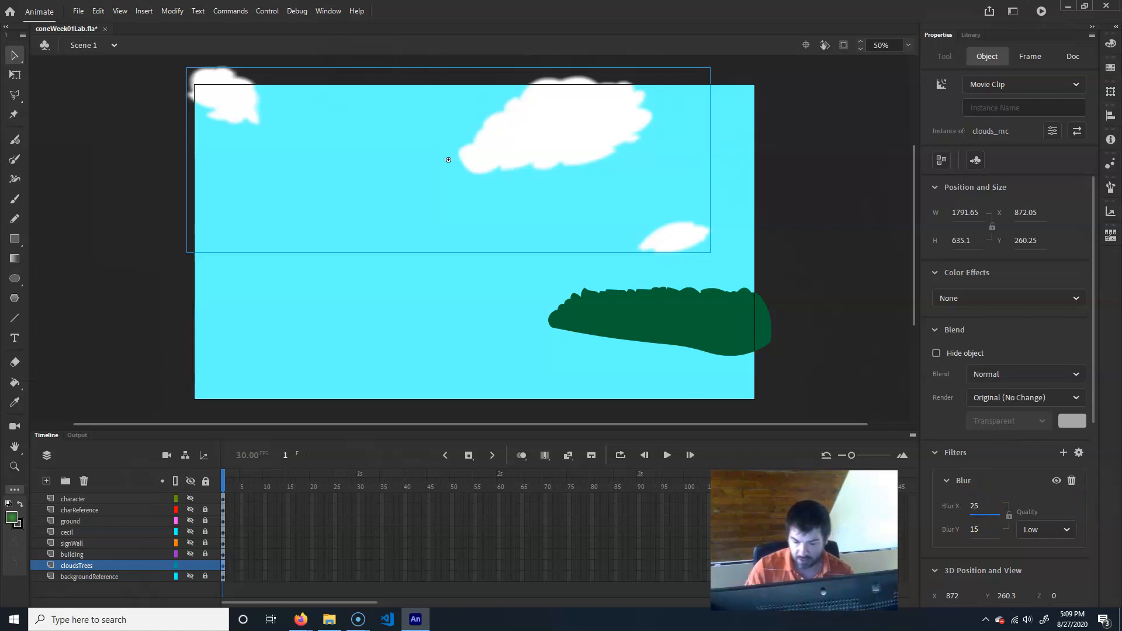
left_click(974, 528)
type("25")
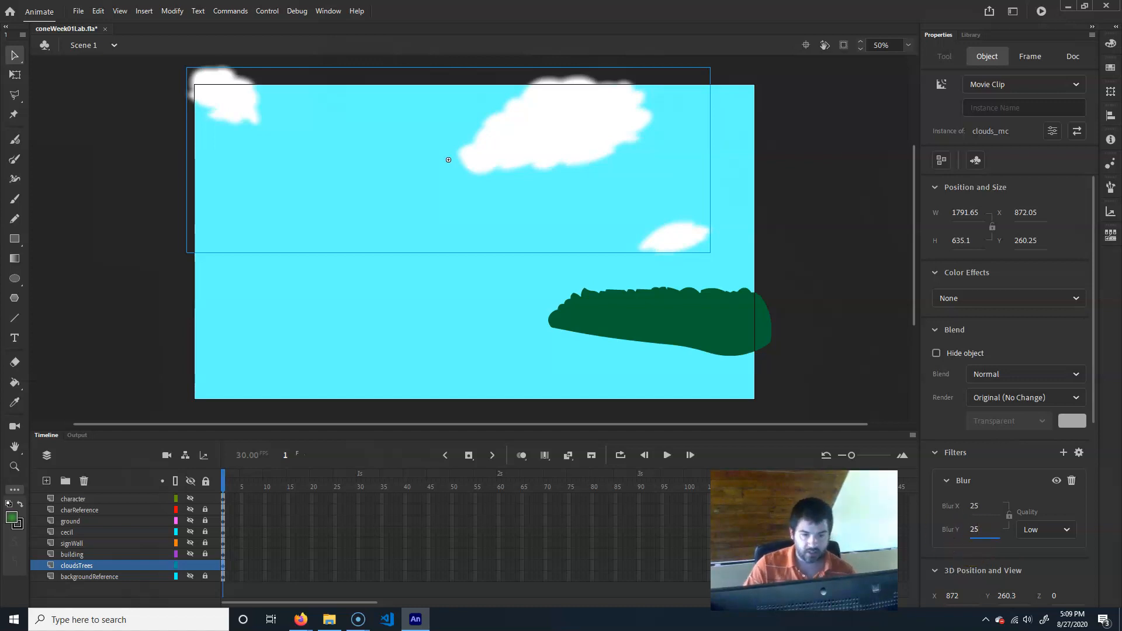
Convert the green trees shape into a Movie Clip symbol named trees_mc
left_click(725, 324)
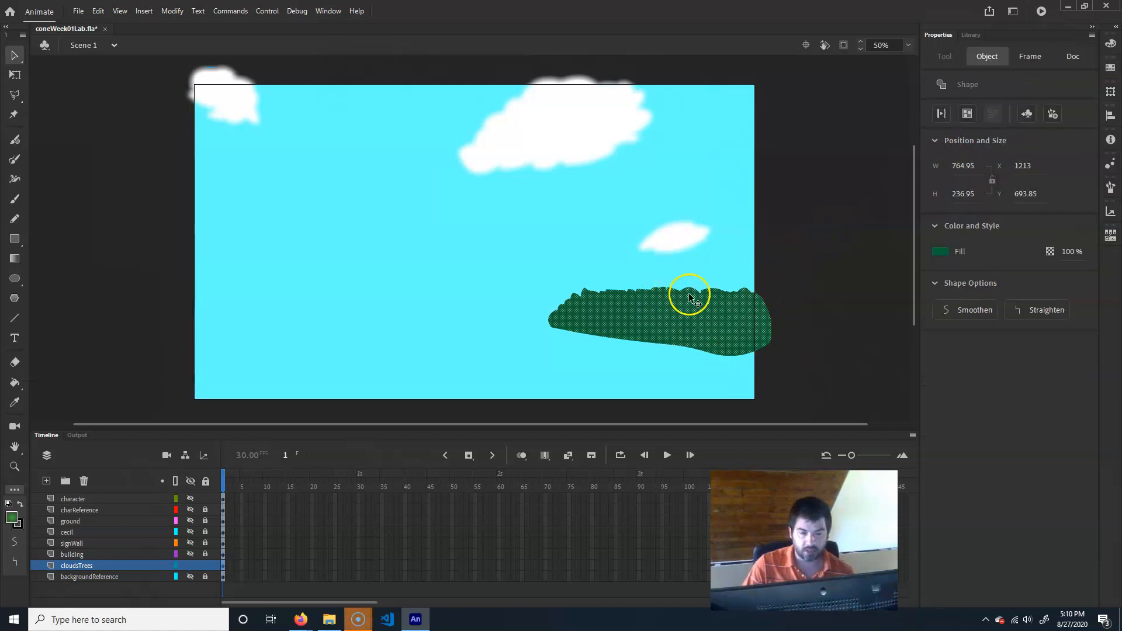
left_click(177, 11)
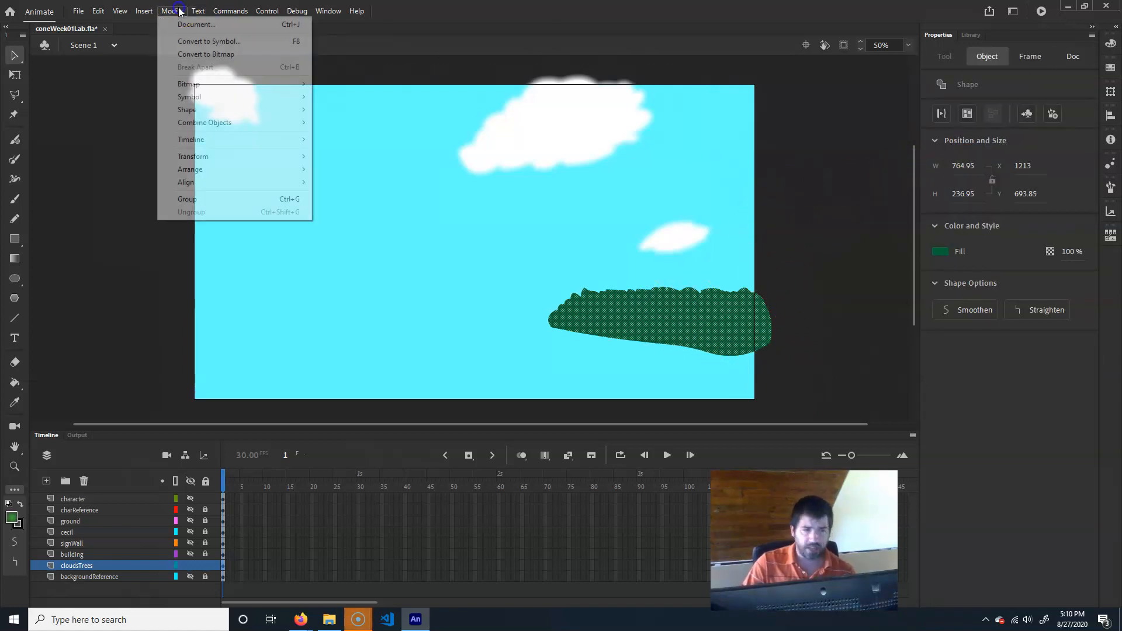
left_click(228, 45)
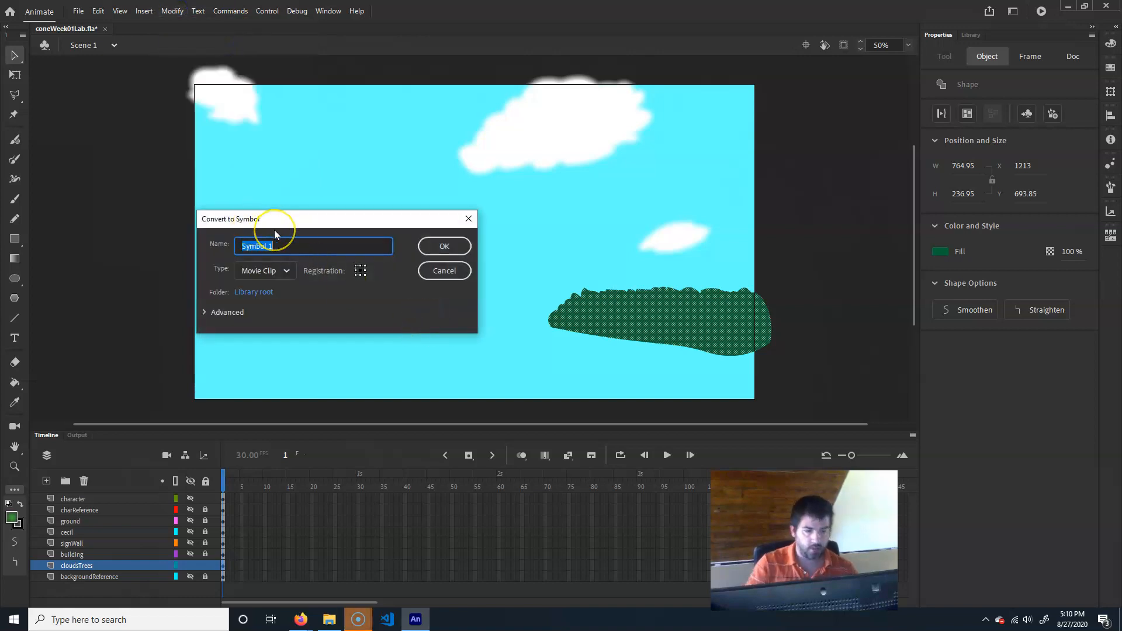
type("trees")
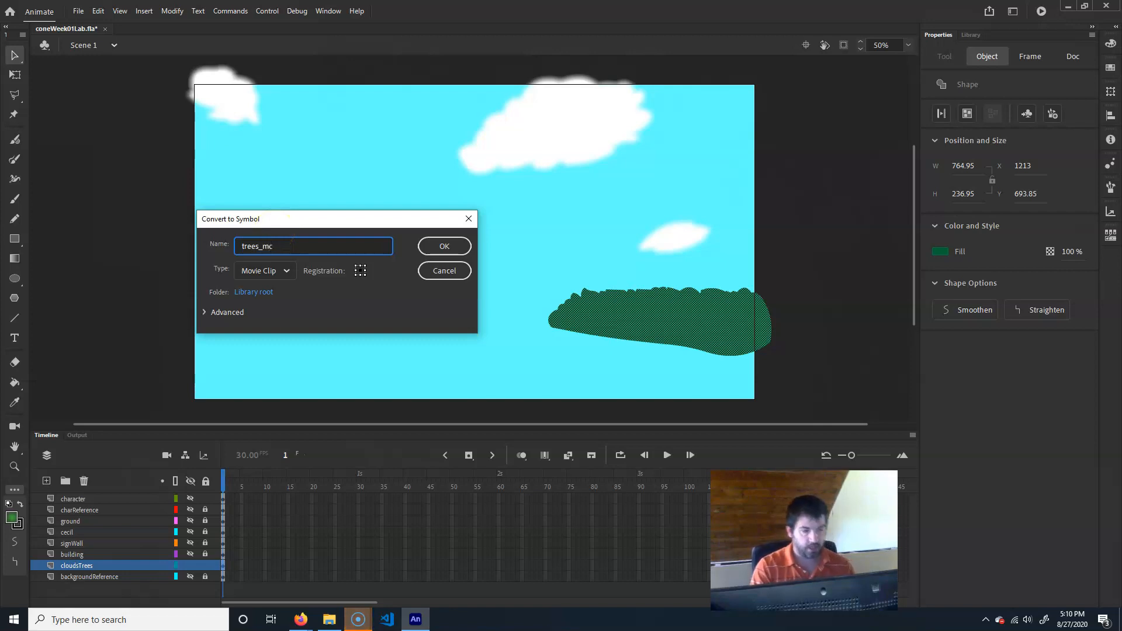
type("_mc")
key("Return")
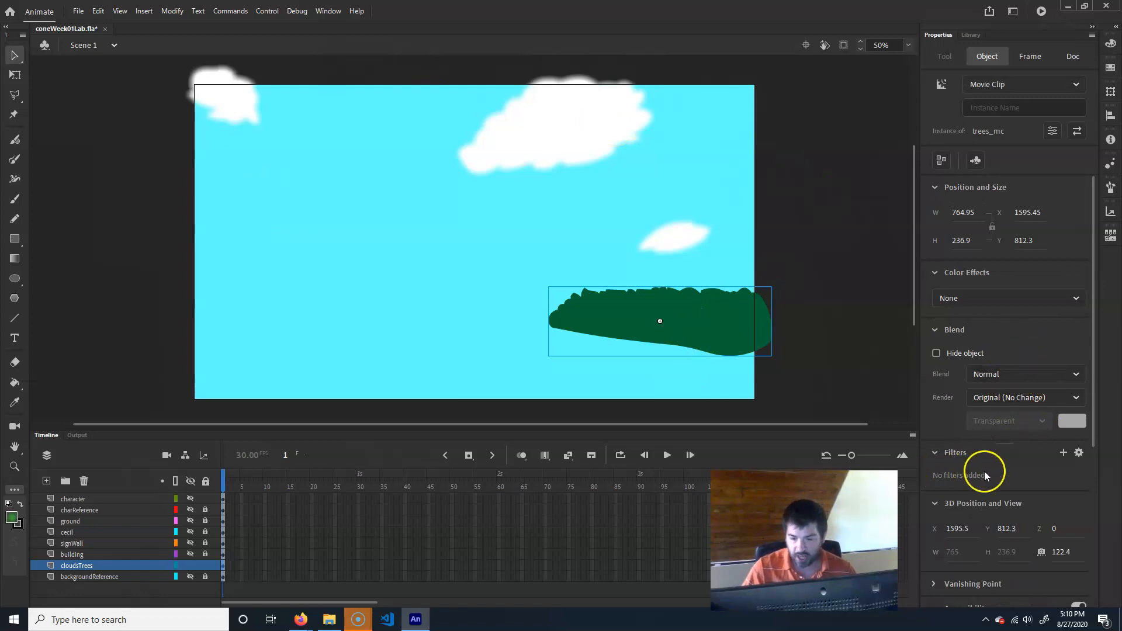
Add a Blur filter to the trees_mc instance with Blur X and Blur Y set to 10
left_click(1064, 452)
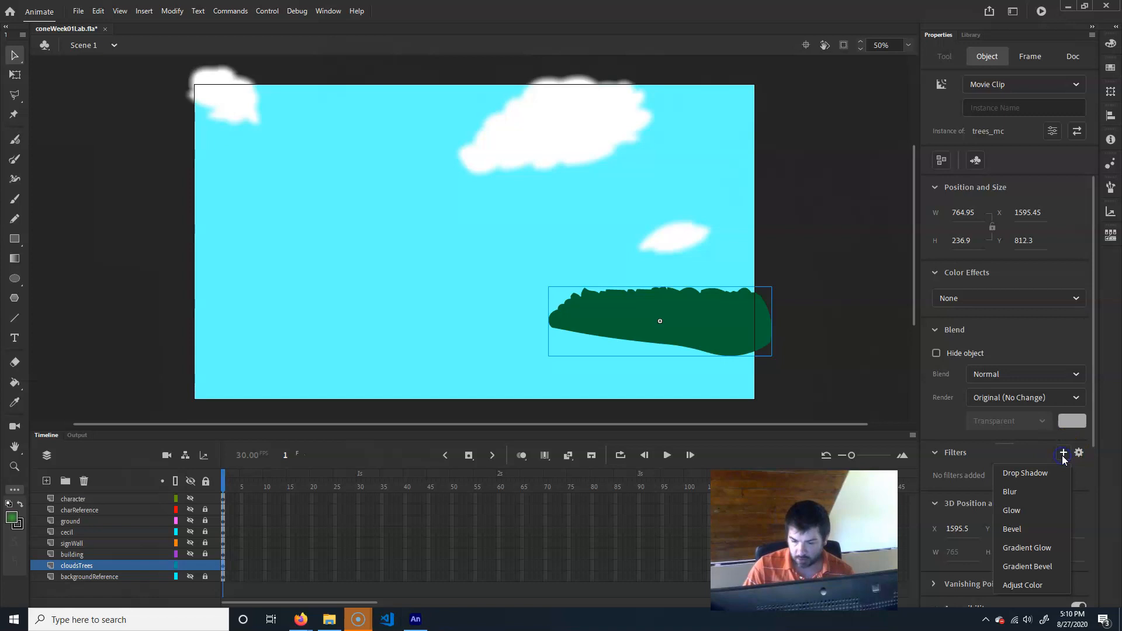
left_click(1013, 498)
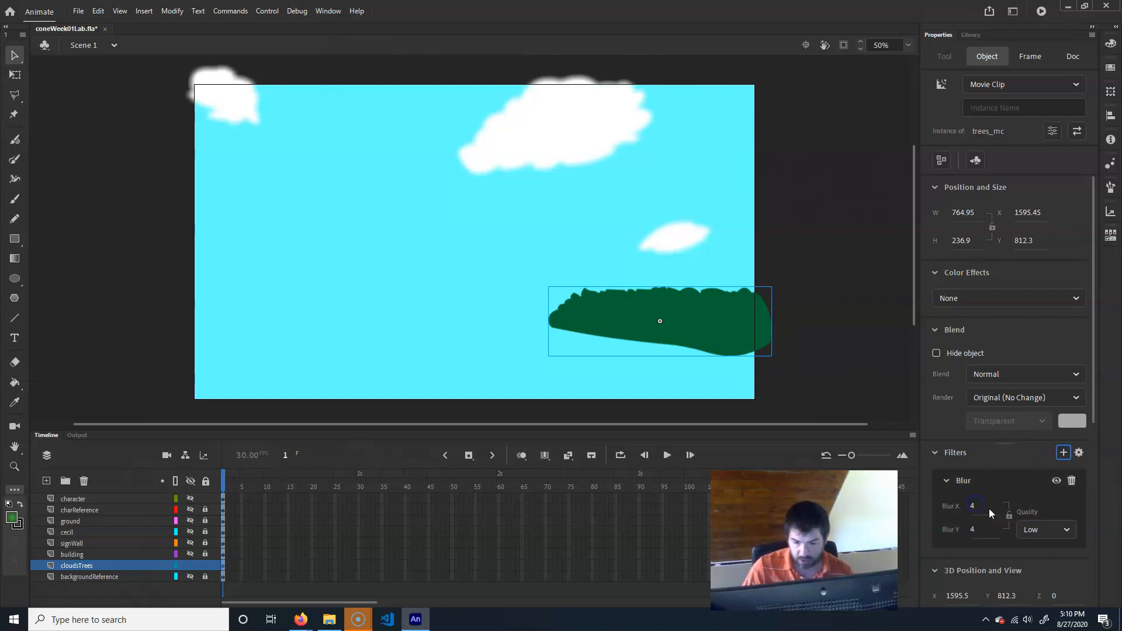
key("Tab")
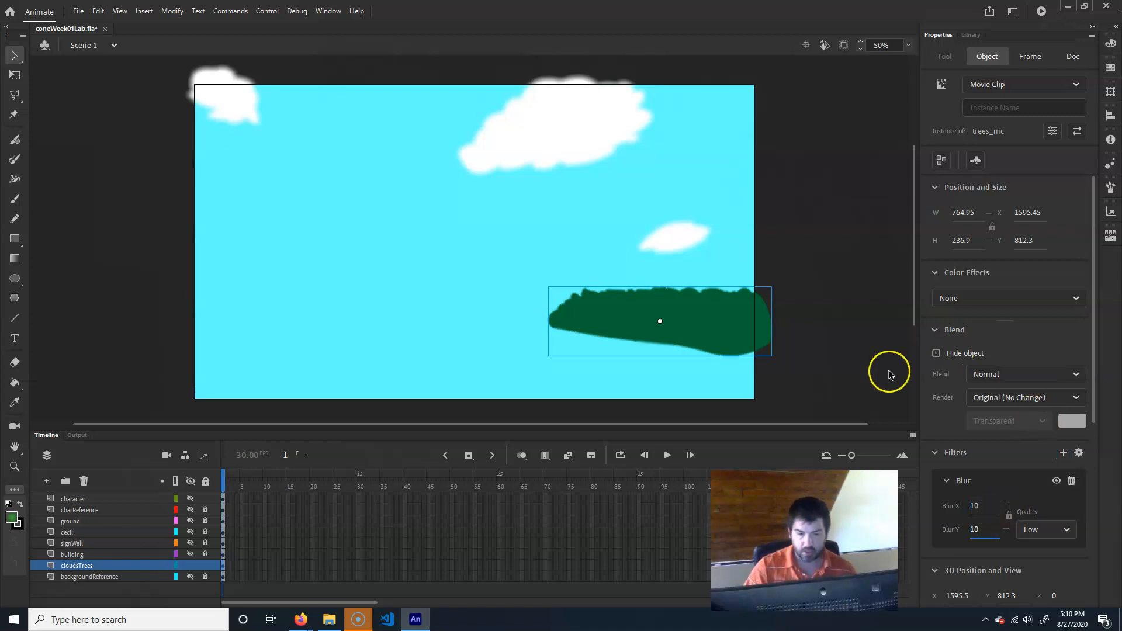
left_click(800, 259)
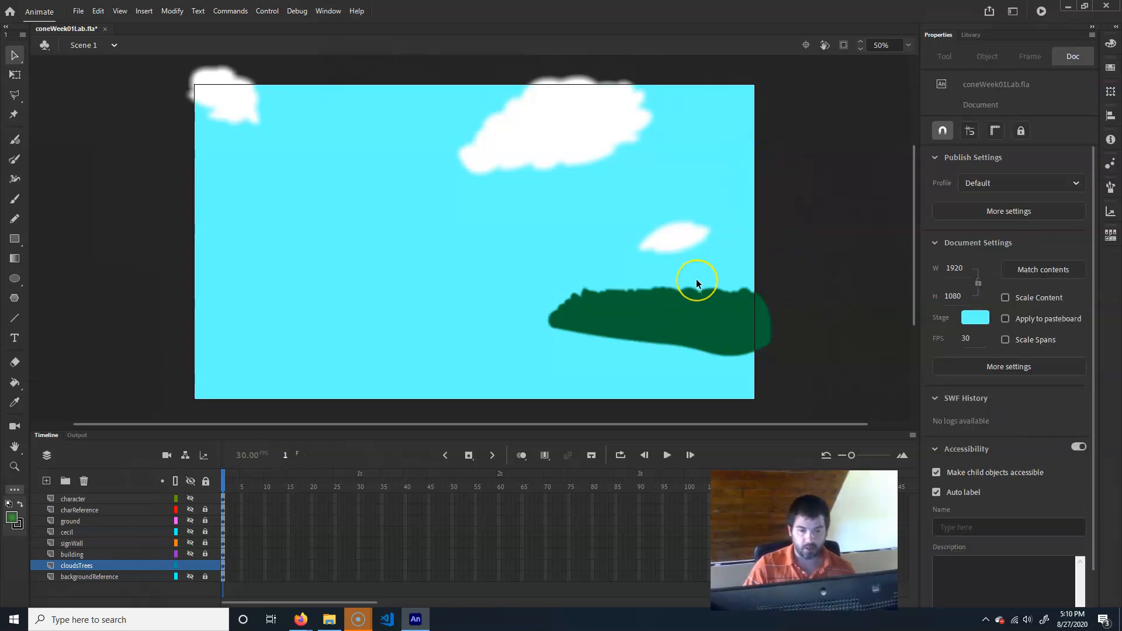
Open the trees_mc symbol for editing in place and select its green fill shape
left_click(205, 565)
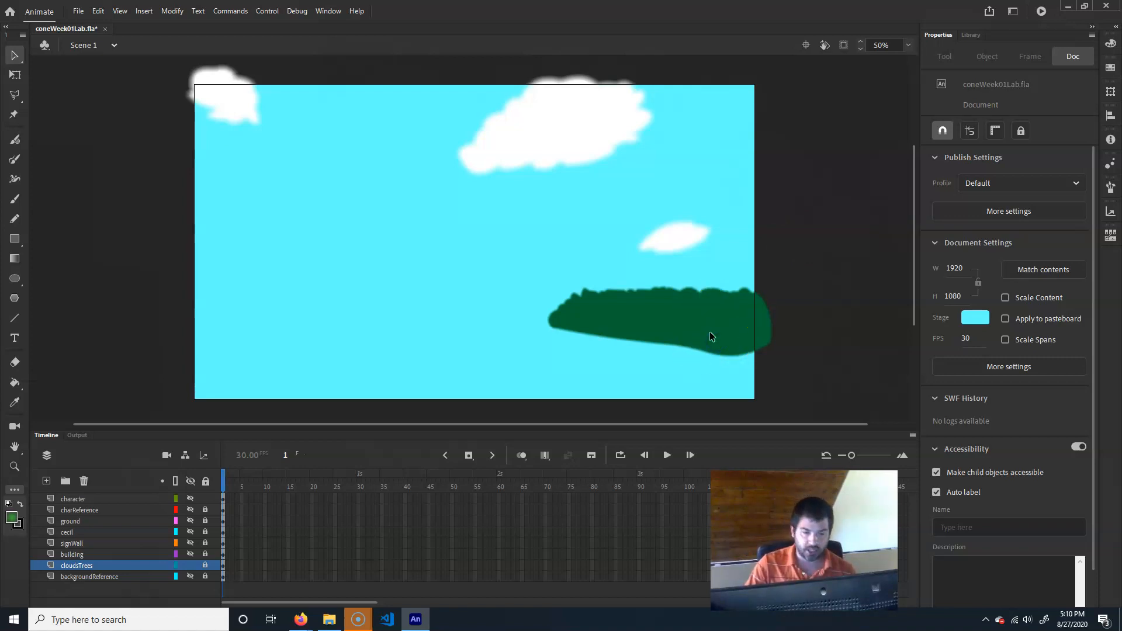
left_click(206, 565)
left_click(715, 333)
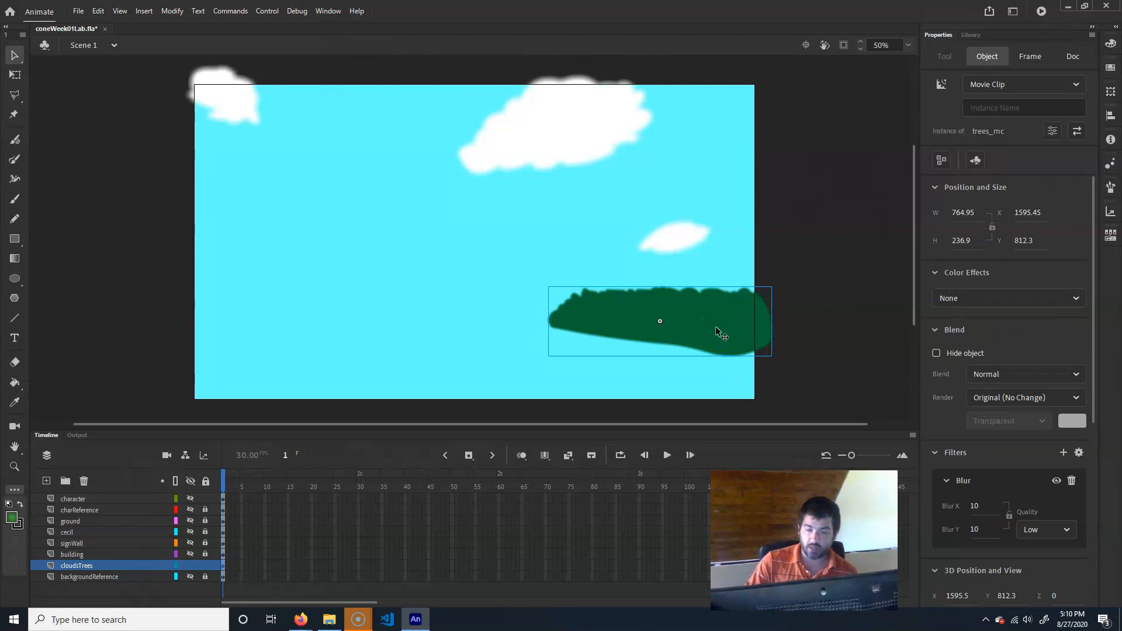
double_click(717, 326)
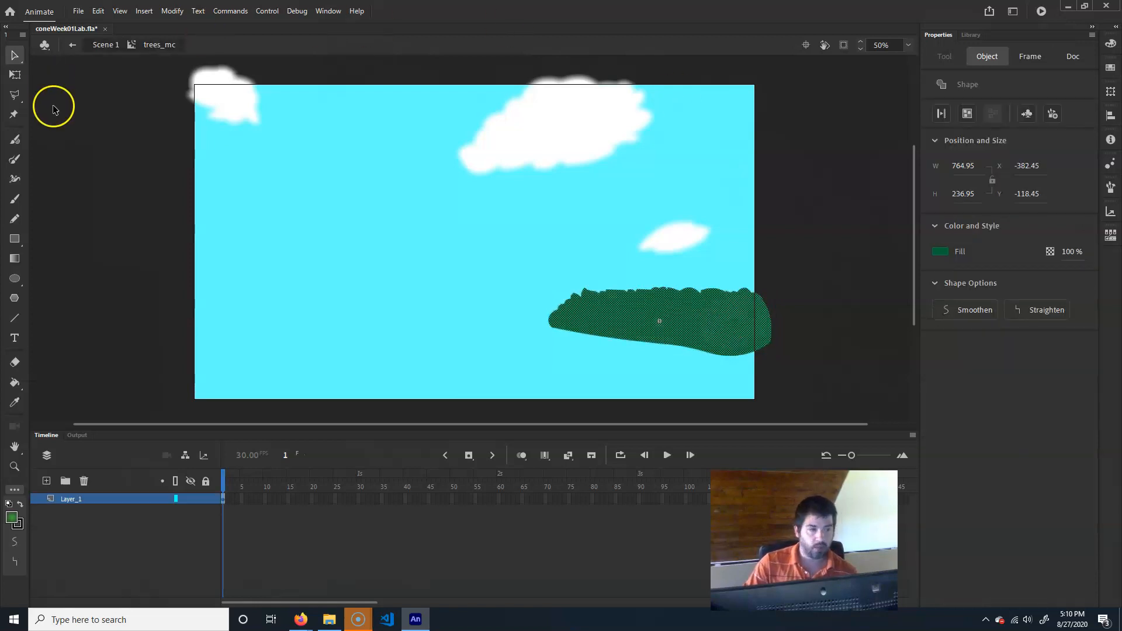
left_click(796, 238)
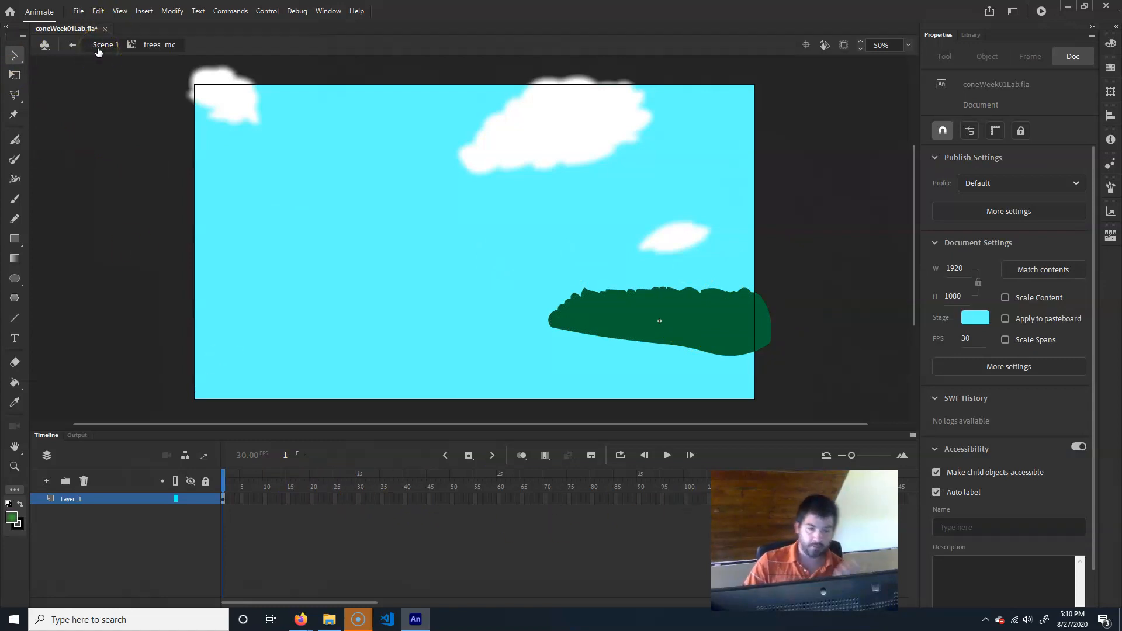
left_click(708, 330)
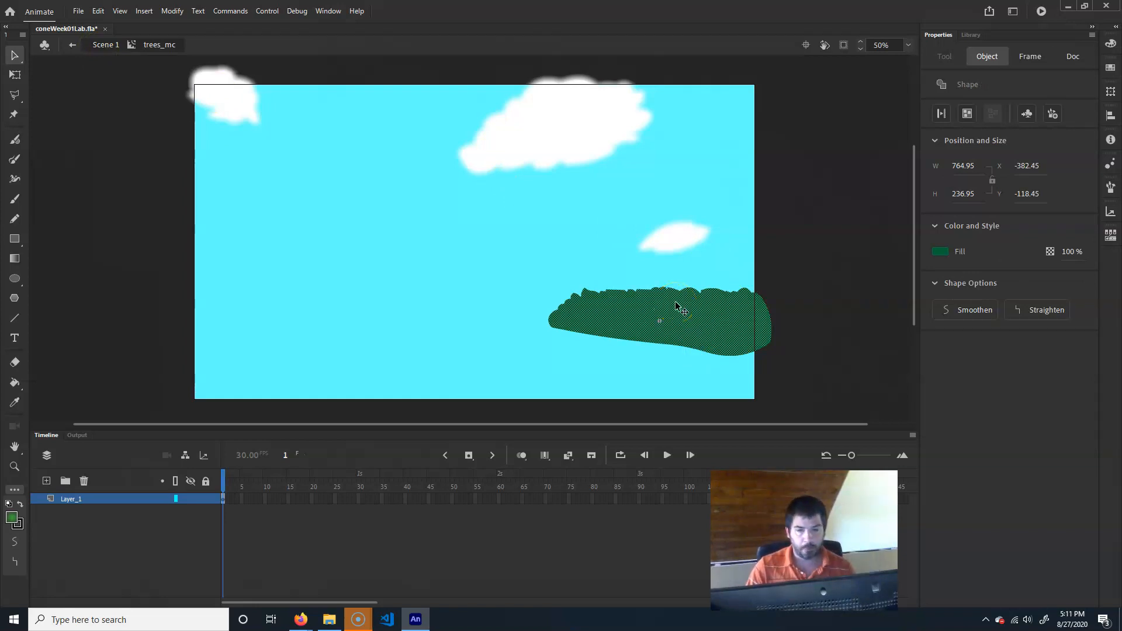
left_click(676, 301)
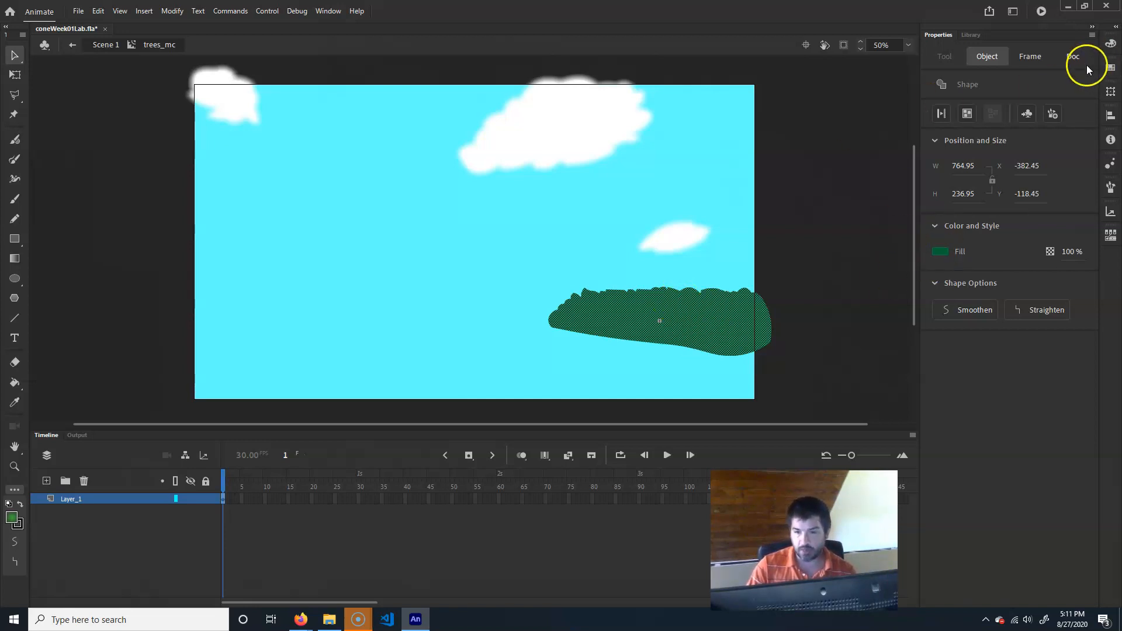
Change the trees' solid fill to a linear gradient and remove the gradient's middle color stop
left_click(1110, 44)
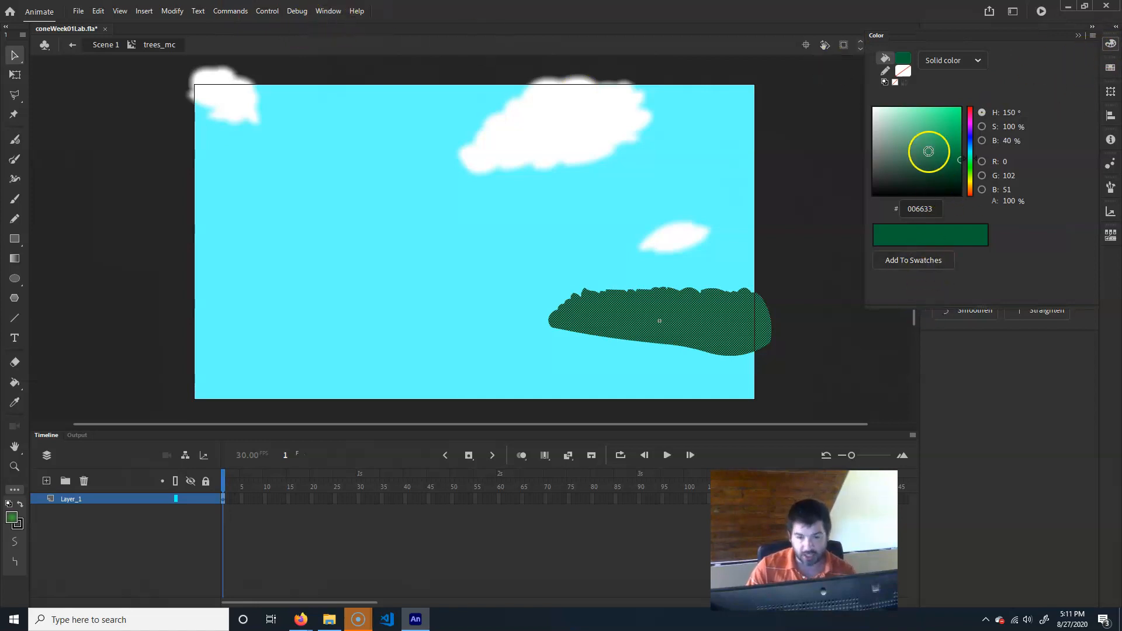
left_click(970, 62)
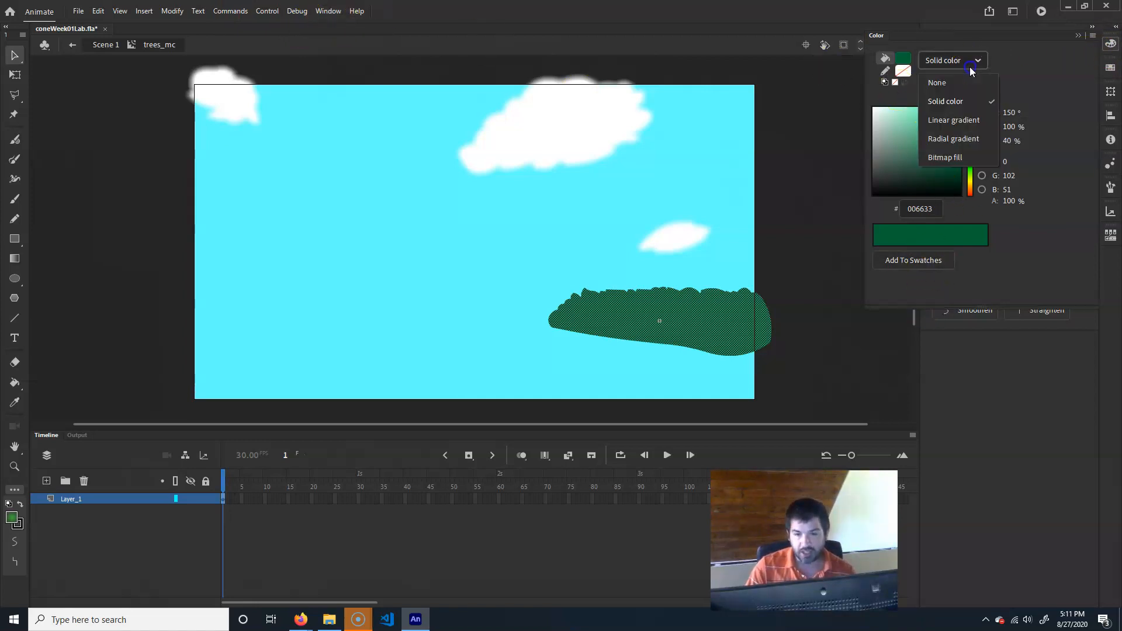
left_click(957, 119)
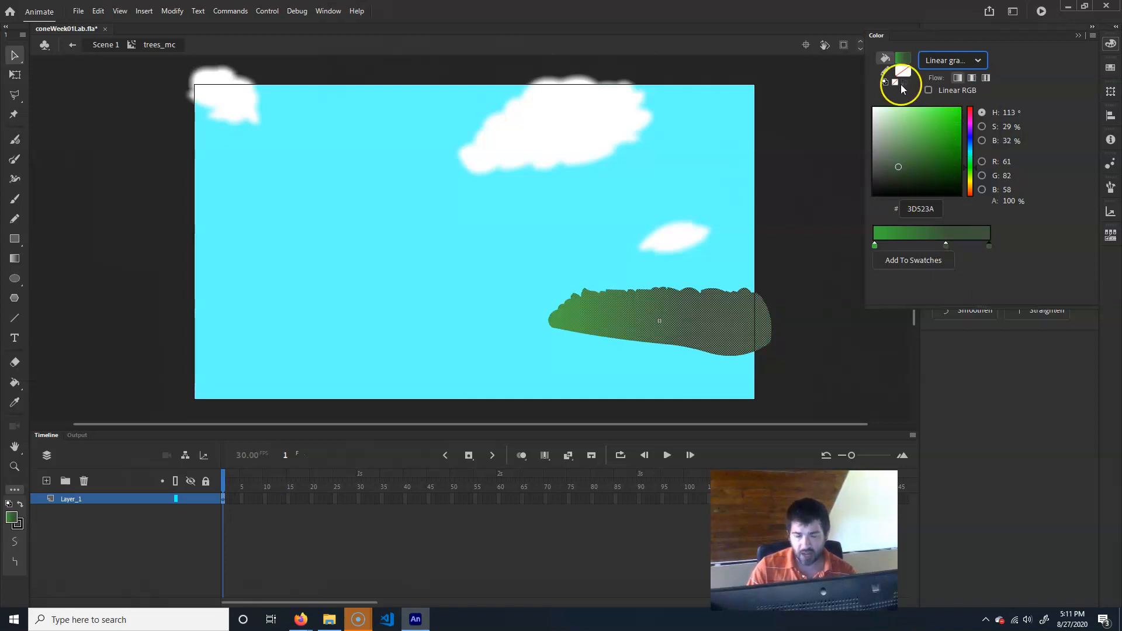
left_click_drag(946, 246, 945, 367)
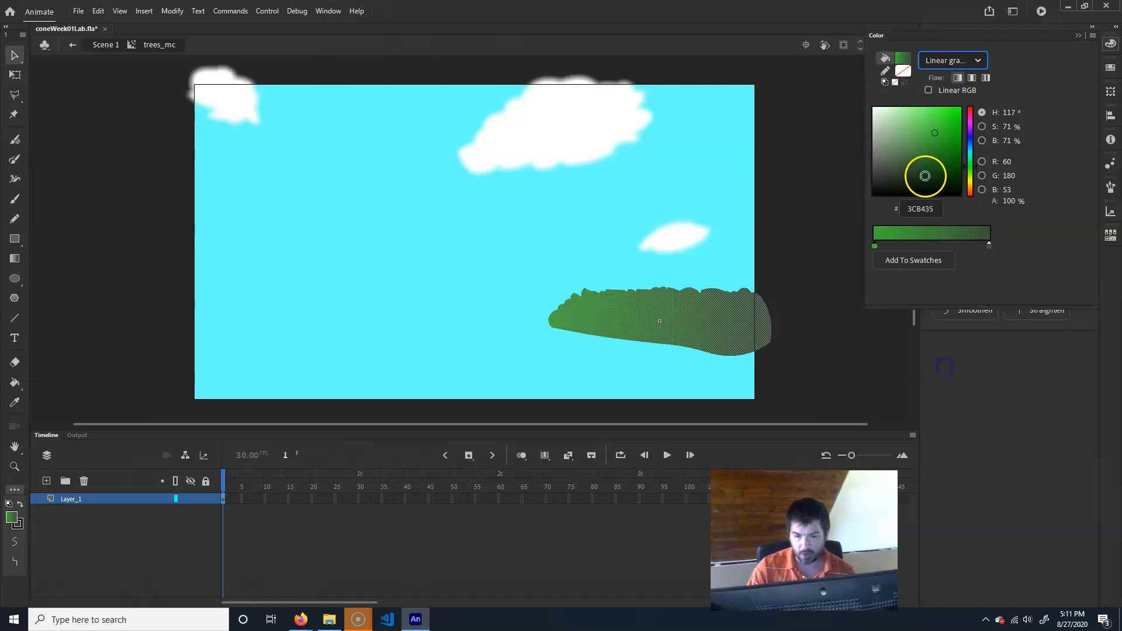
Set the end color stop of the trees' linear gradient to the dark green 1E462A
left_click(990, 248)
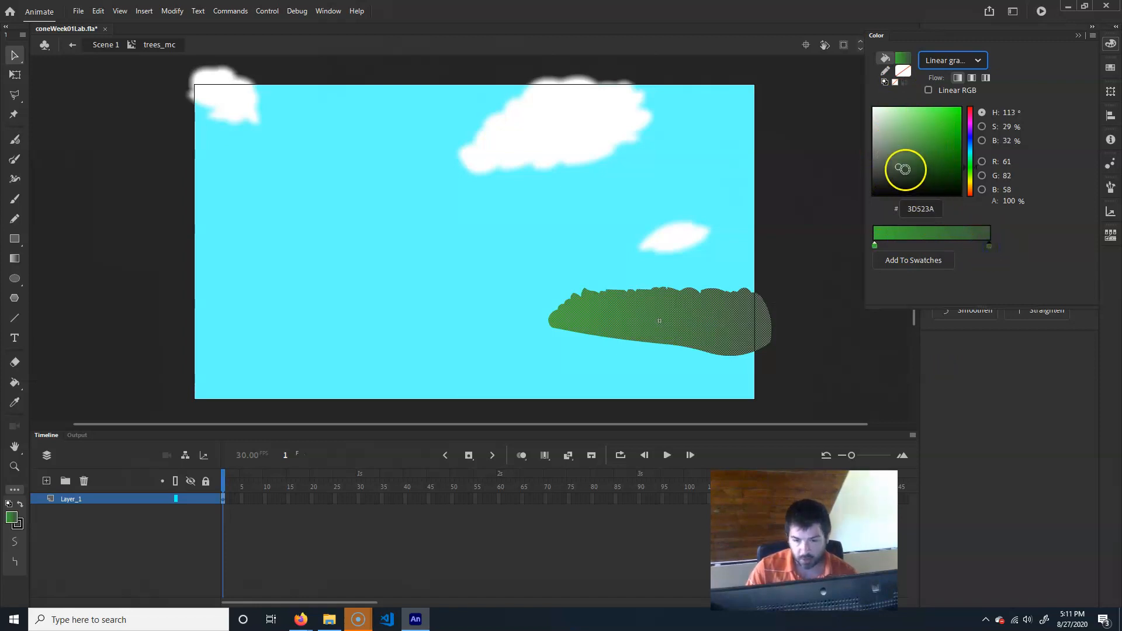
left_click(915, 164)
left_click(970, 163)
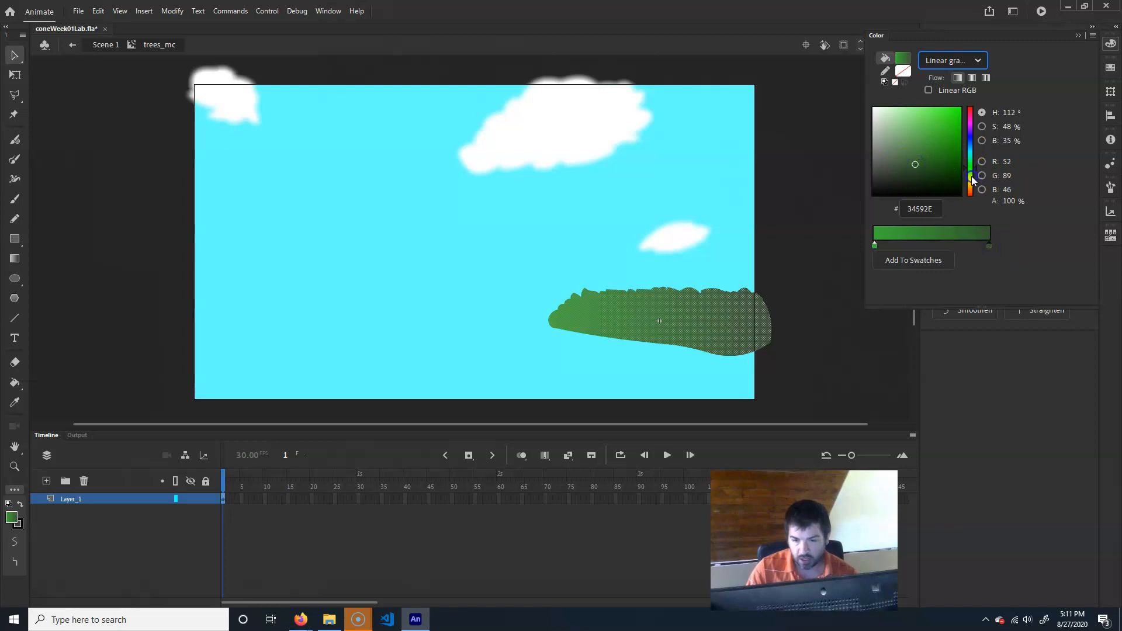
left_click_drag(974, 166, 925, 171)
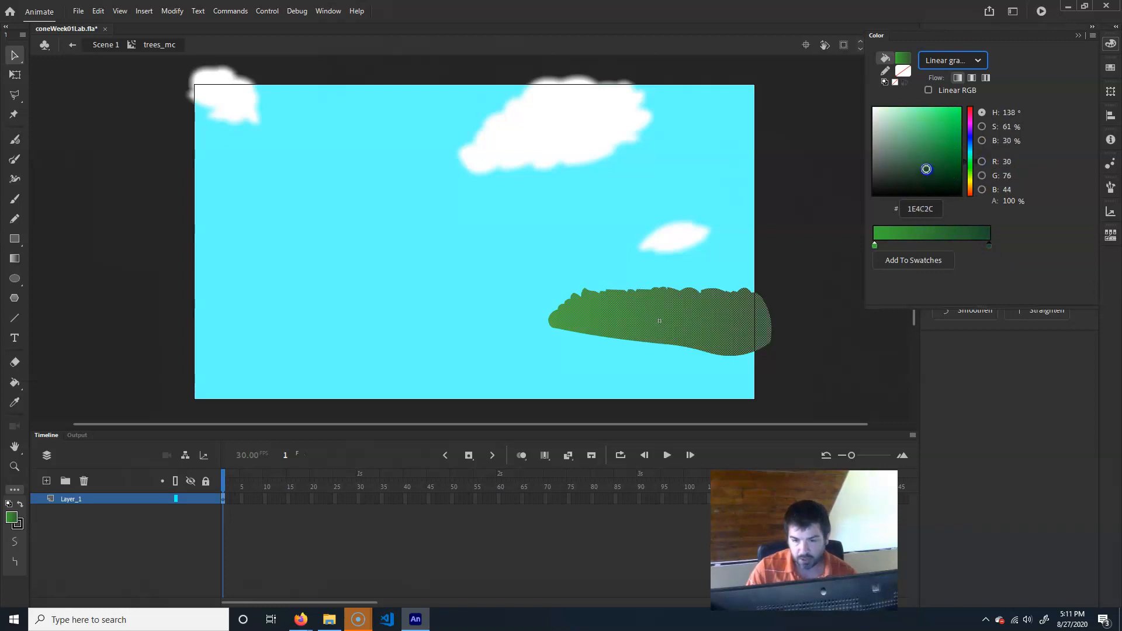
Set the start color stop of the trees' gradient to the medium green 1F8349 and deselect the shape
left_click(877, 245)
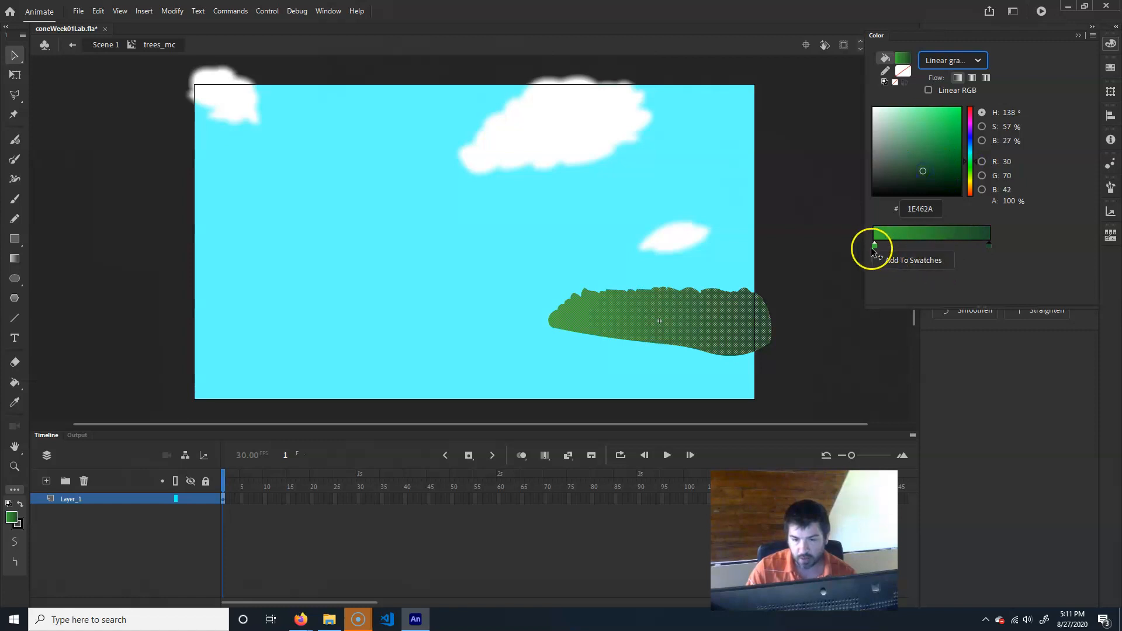
mouse_move(964, 171)
left_mouse_down()
mouse_move(967, 156)
mouse_move(970, 168)
left_mouse_up()
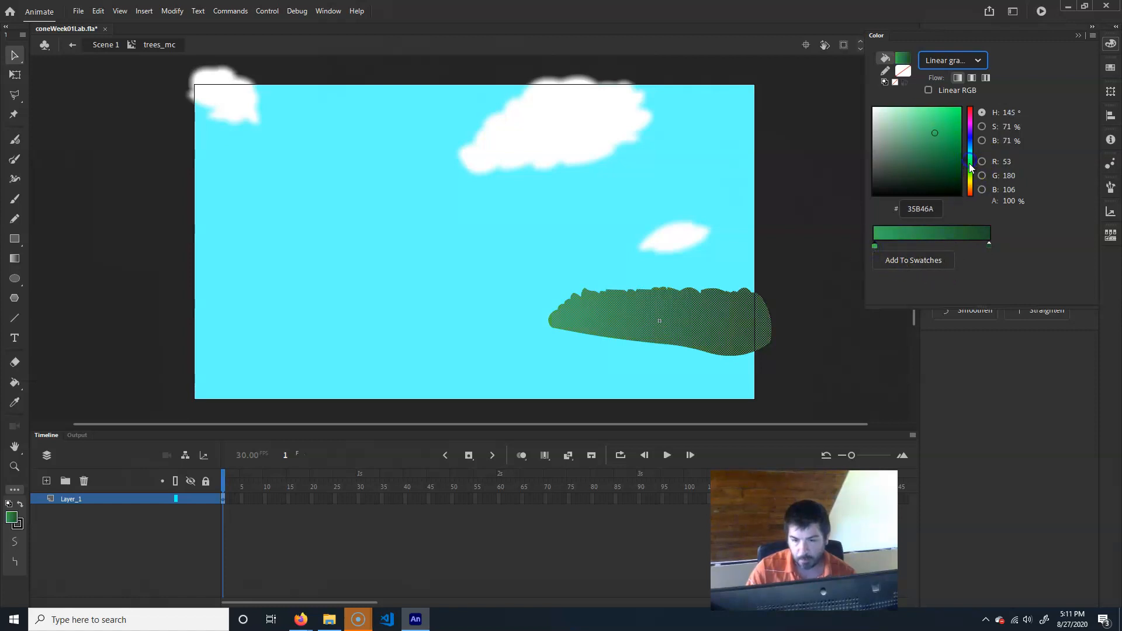
left_click_drag(933, 133, 939, 150)
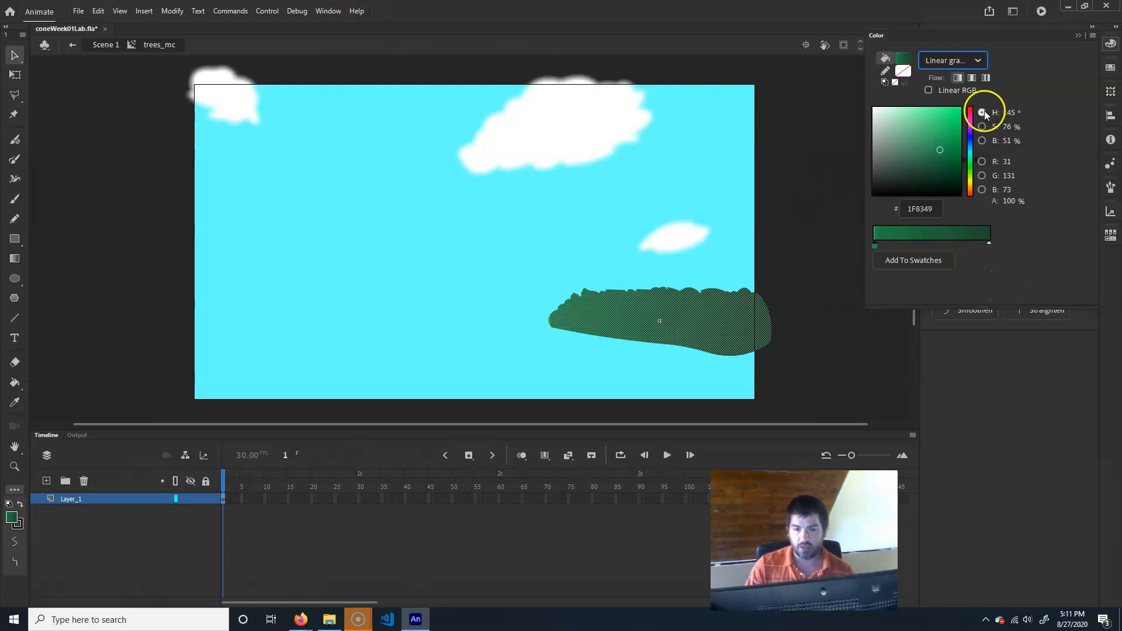
left_click(1076, 37)
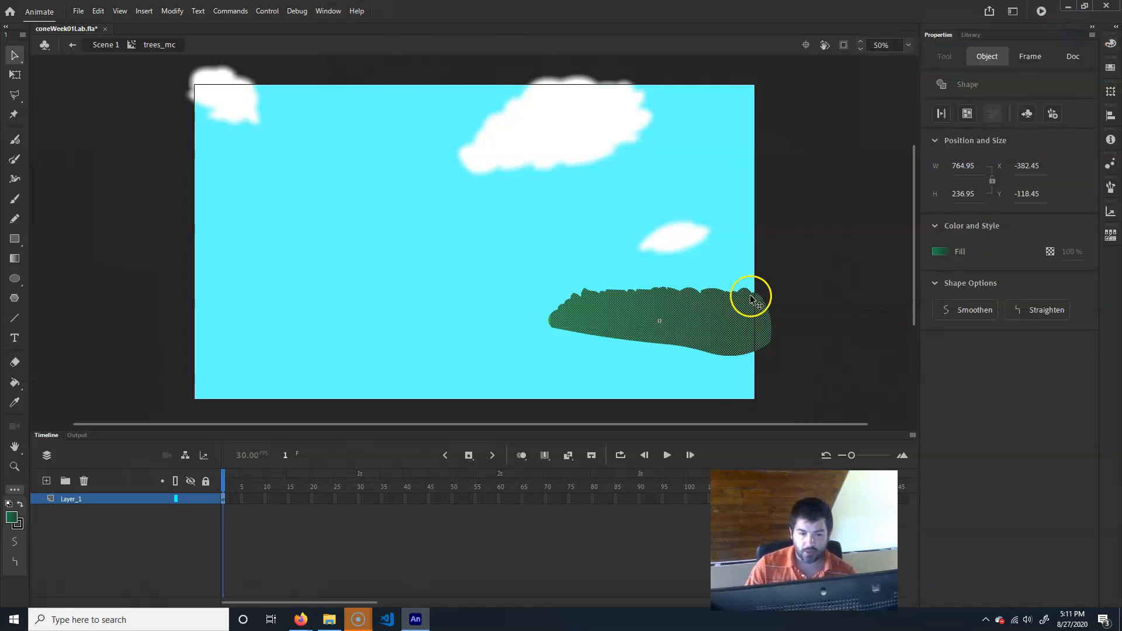
left_click(788, 223)
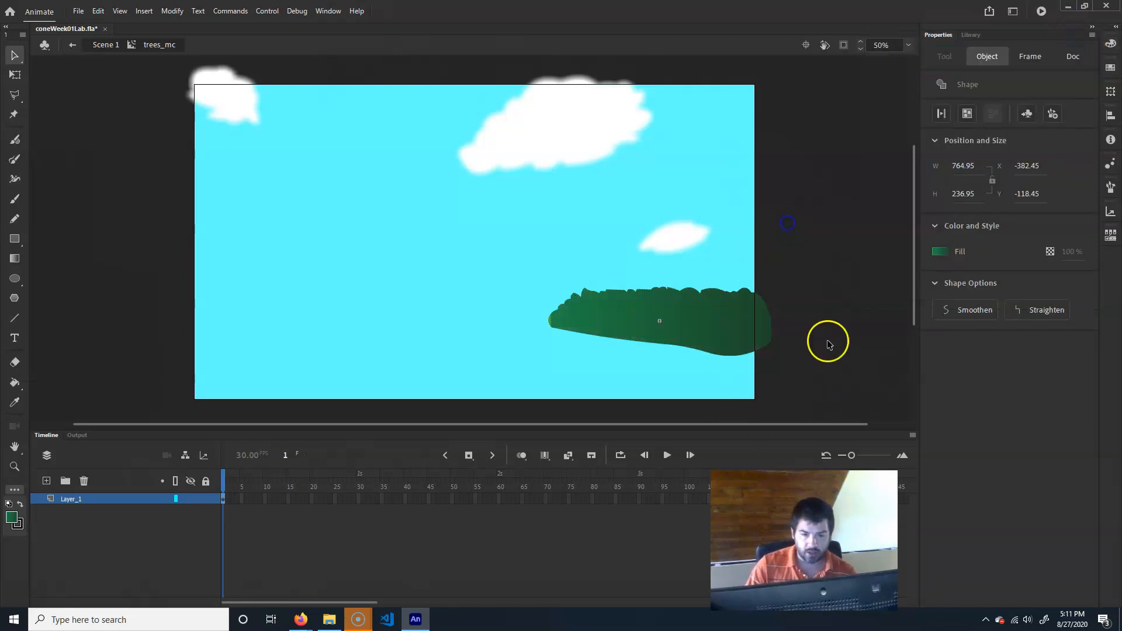
With the trees shape selected, move the Gradient Transform tool to just above the Line tool in the toolbar and activate it
left_click(738, 339)
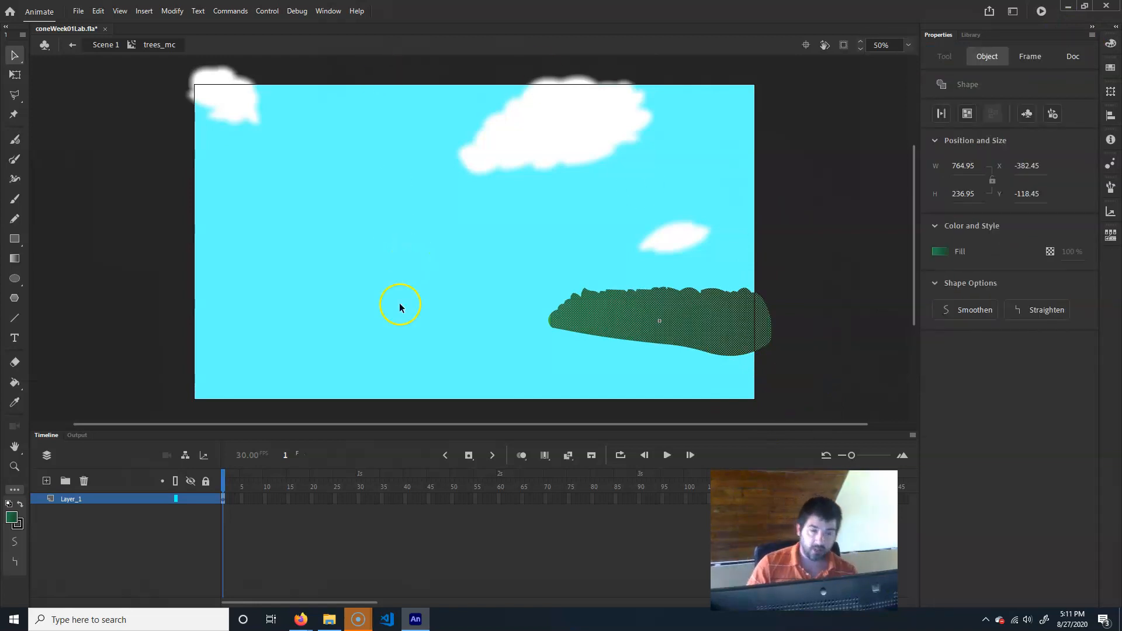
left_click(15, 491)
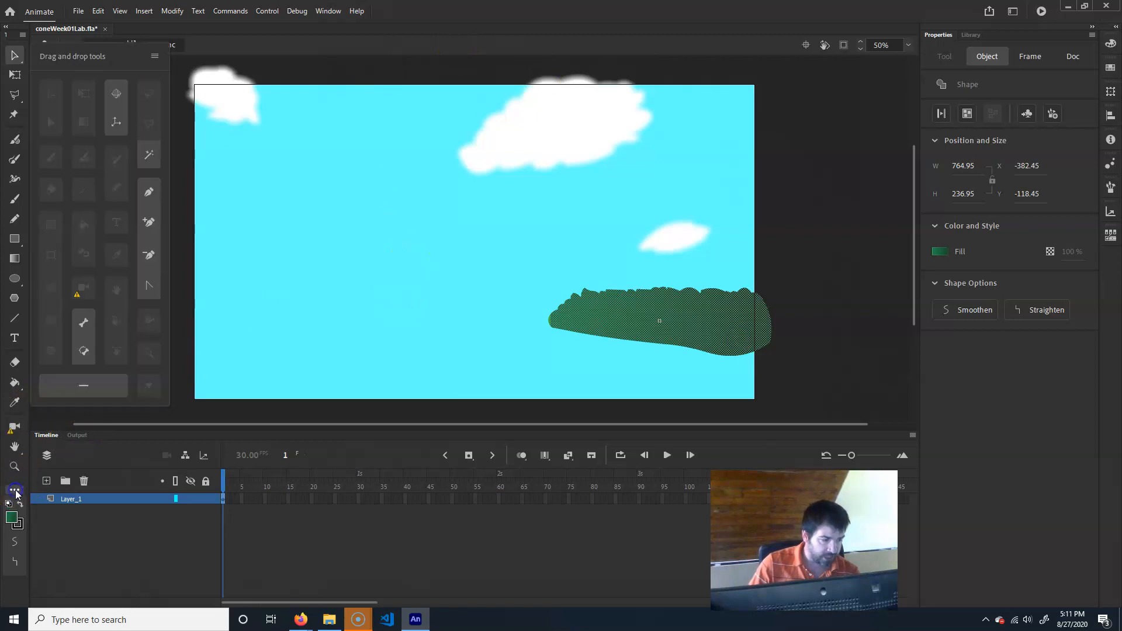
left_click_drag(9, 266, 84, 122)
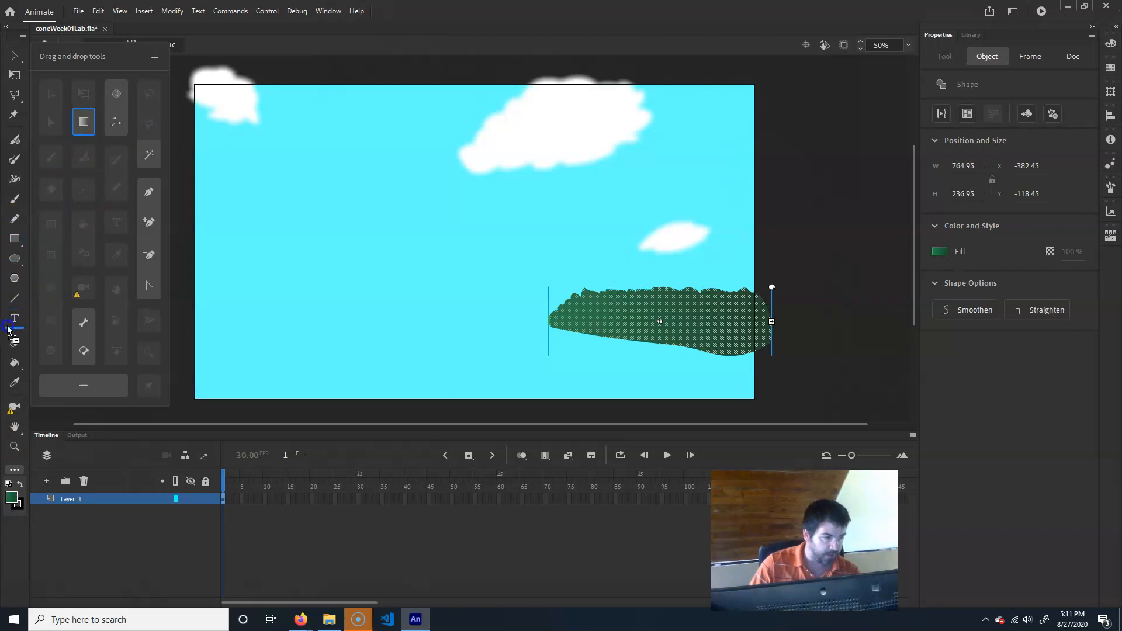
left_click_drag(17, 330, 19, 294)
left_click(14, 299)
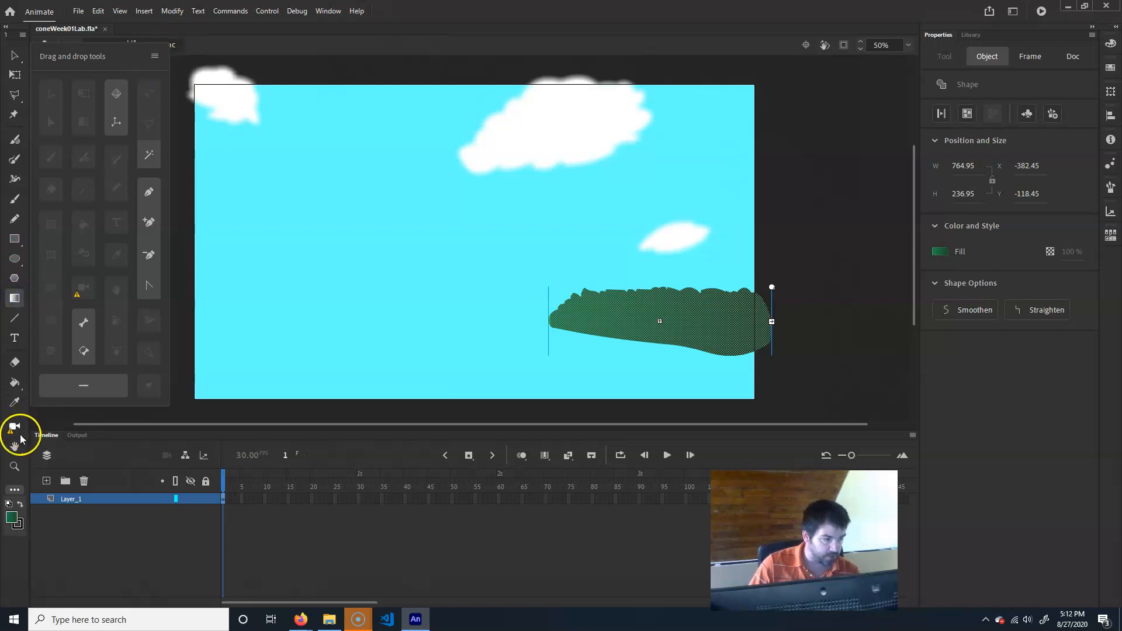
left_click(15, 490)
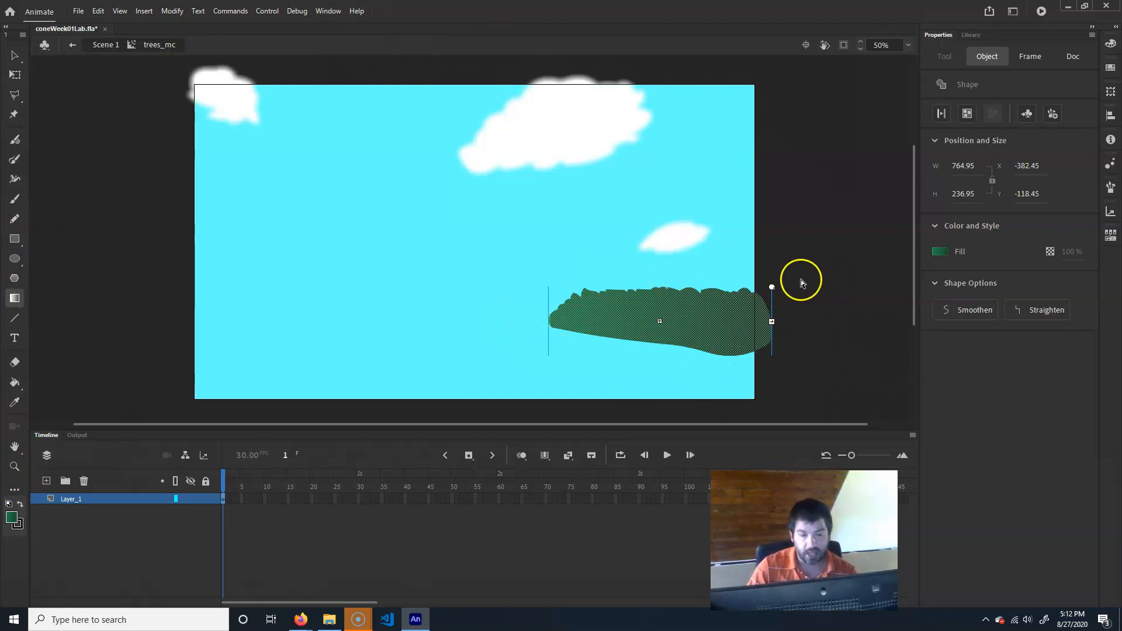
Rotate the trees' gradient to run vertically from light to dark, shorten it to about half, and shift its center slightly down
left_click_drag(773, 287, 680, 382)
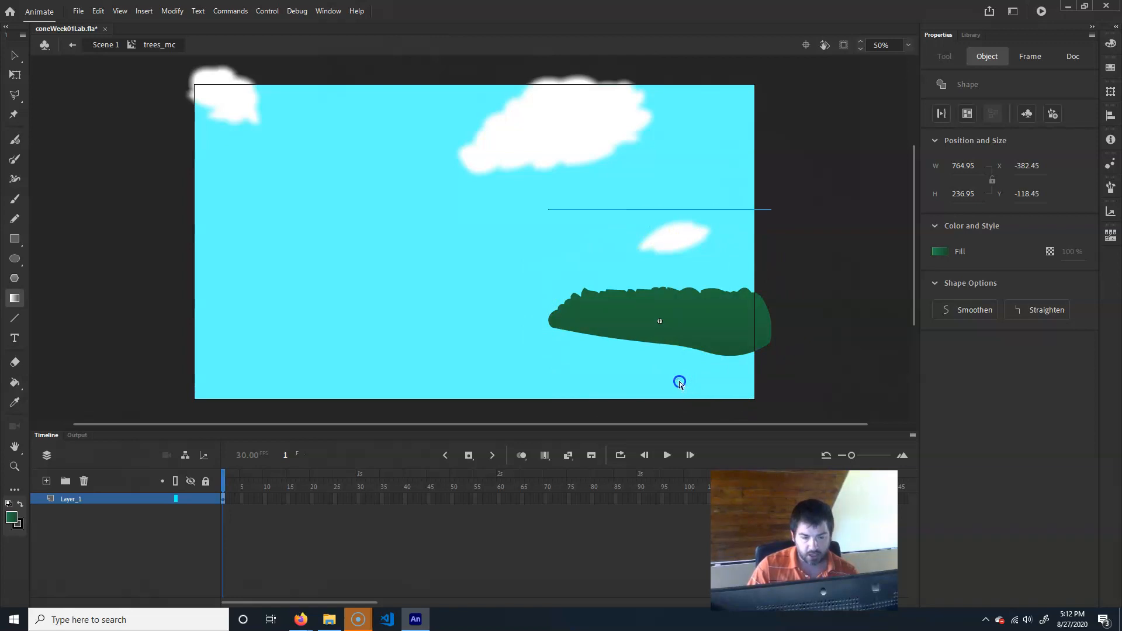
scroll(784, 350, "down", 3)
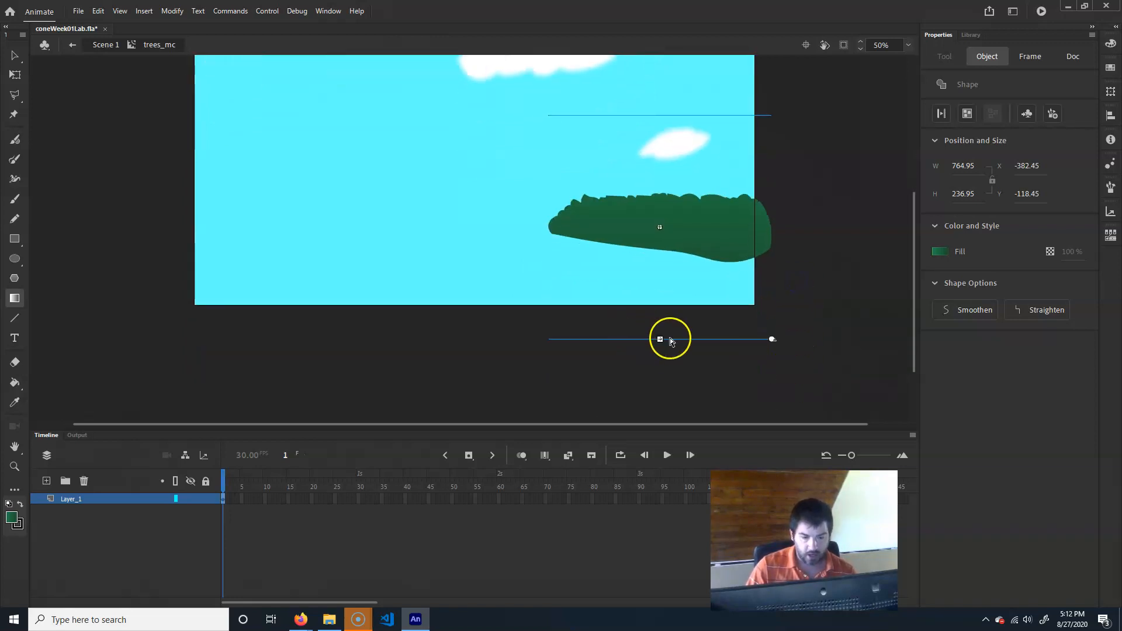
left_click_drag(660, 338, 663, 282)
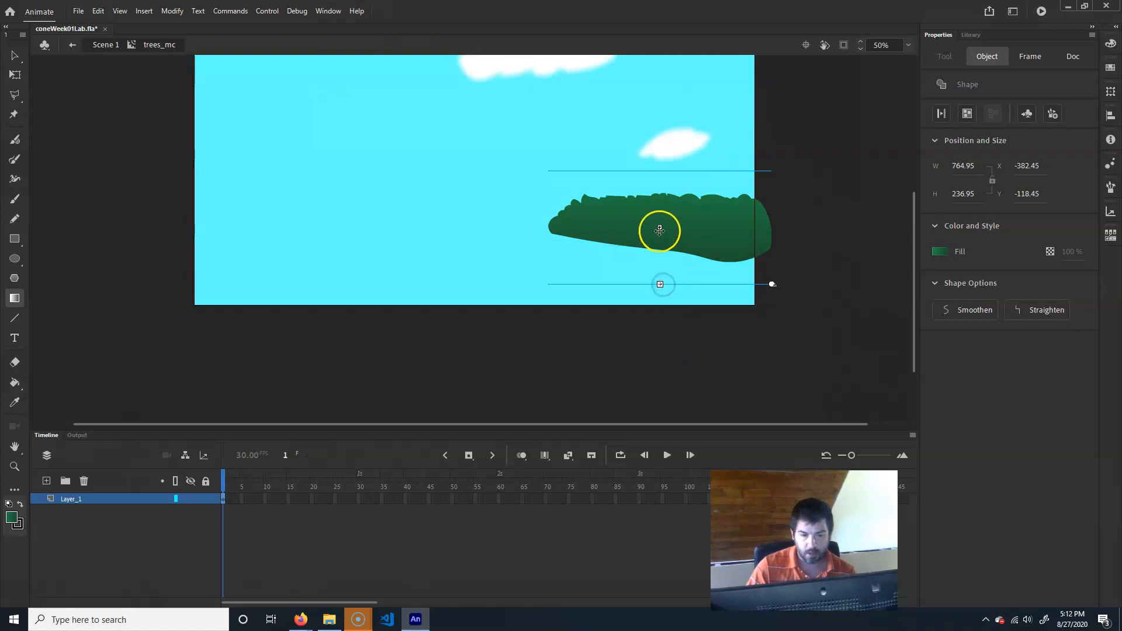
mouse_move(660, 227)
left_mouse_down()
mouse_move(659, 191)
mouse_move(661, 278)
mouse_move(671, 180)
mouse_move(667, 252)
mouse_move(668, 220)
mouse_move(660, 236)
left_mouse_up()
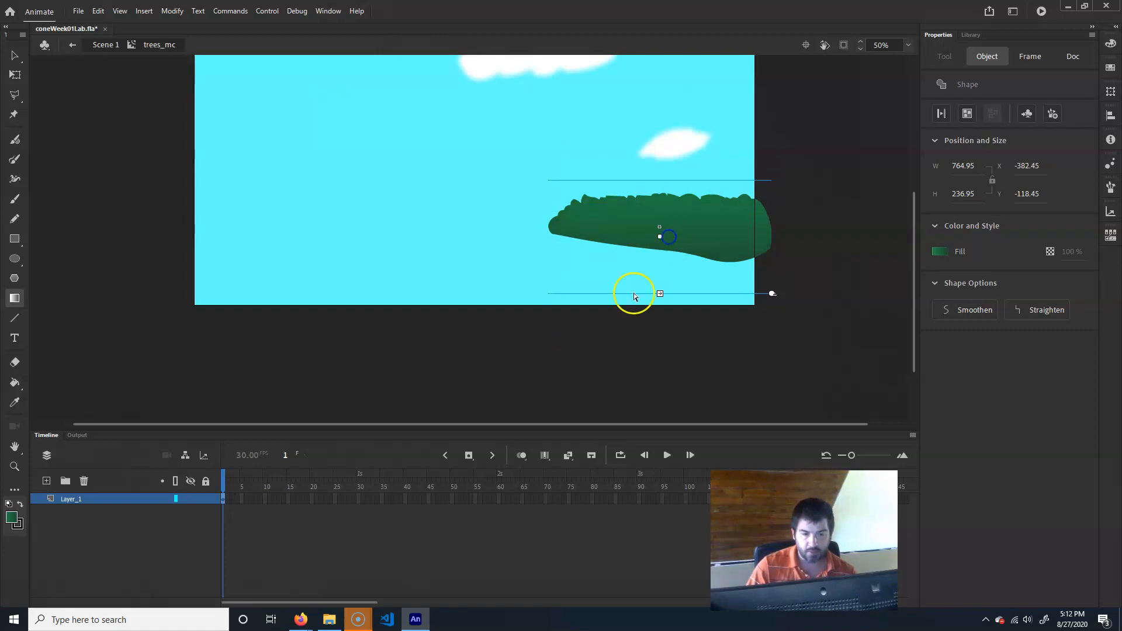
left_click_drag(662, 338, 677, 294)
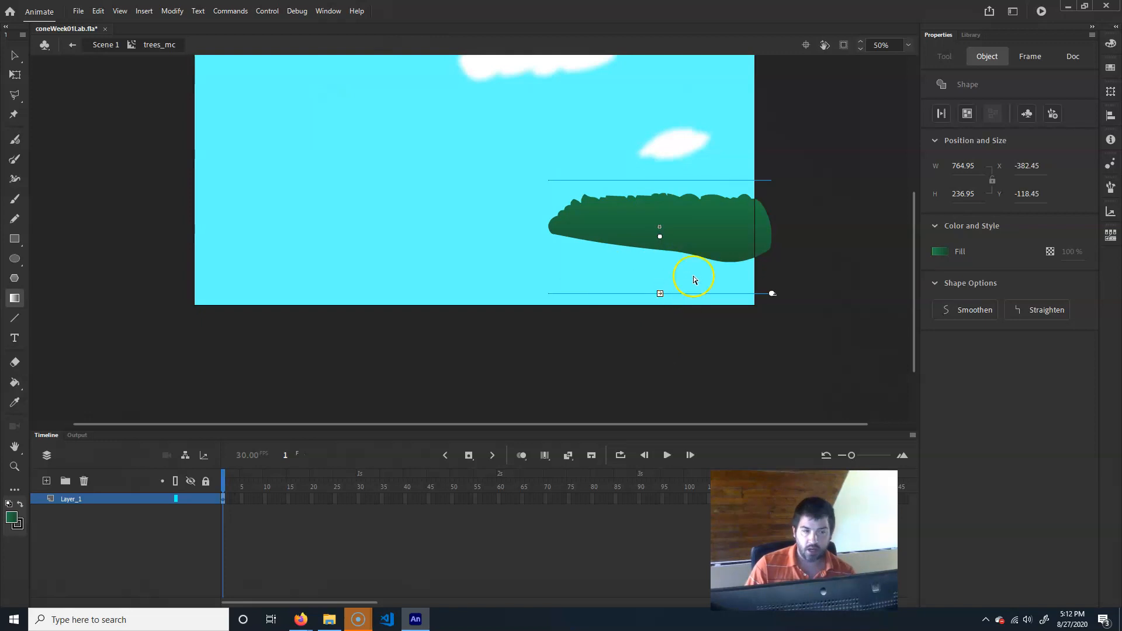
Return to Scene 1 from the trees_mc symbol and deselect the trees instance
left_click(104, 47)
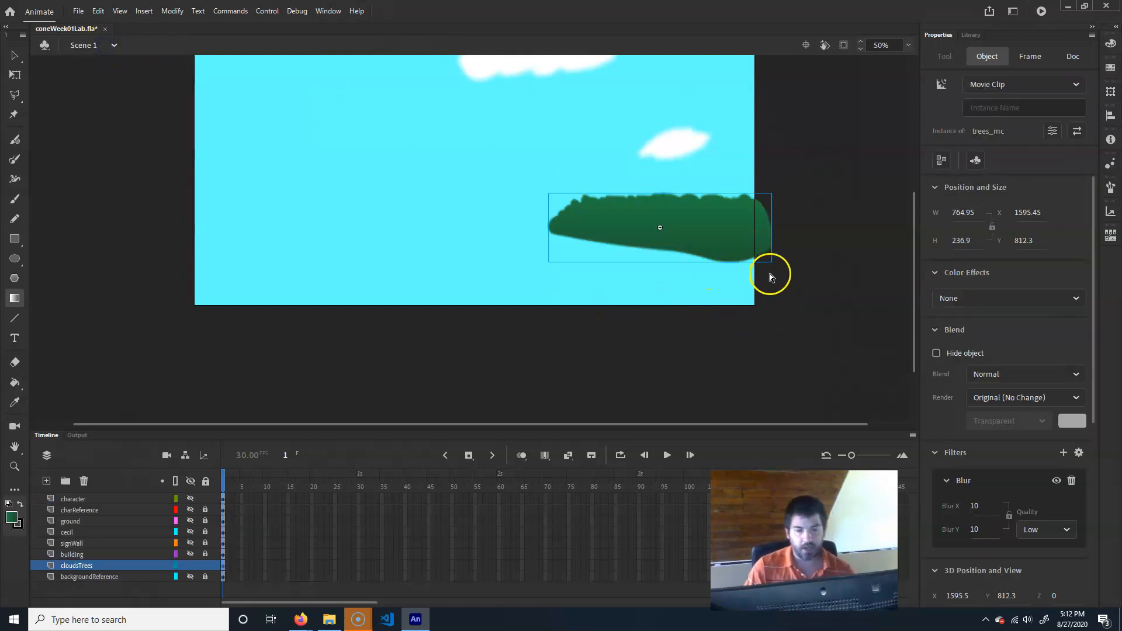
left_click(811, 334)
scroll(818, 335, "up", 3)
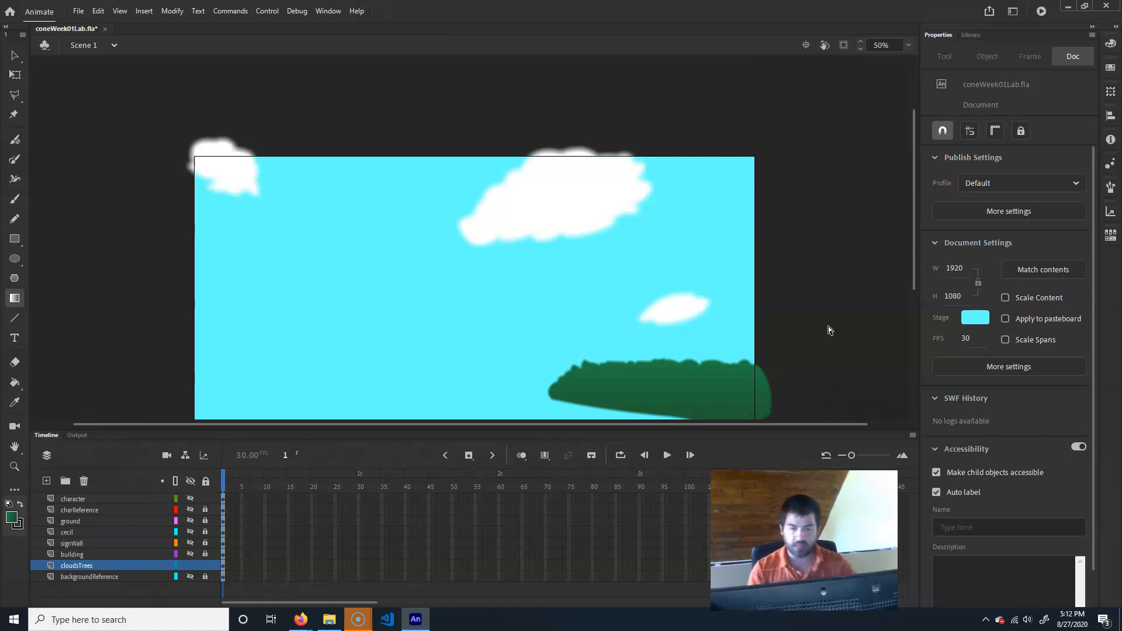
Lock the cloudsTrees layer and make the building layer visible and unlocked
left_click(190, 565)
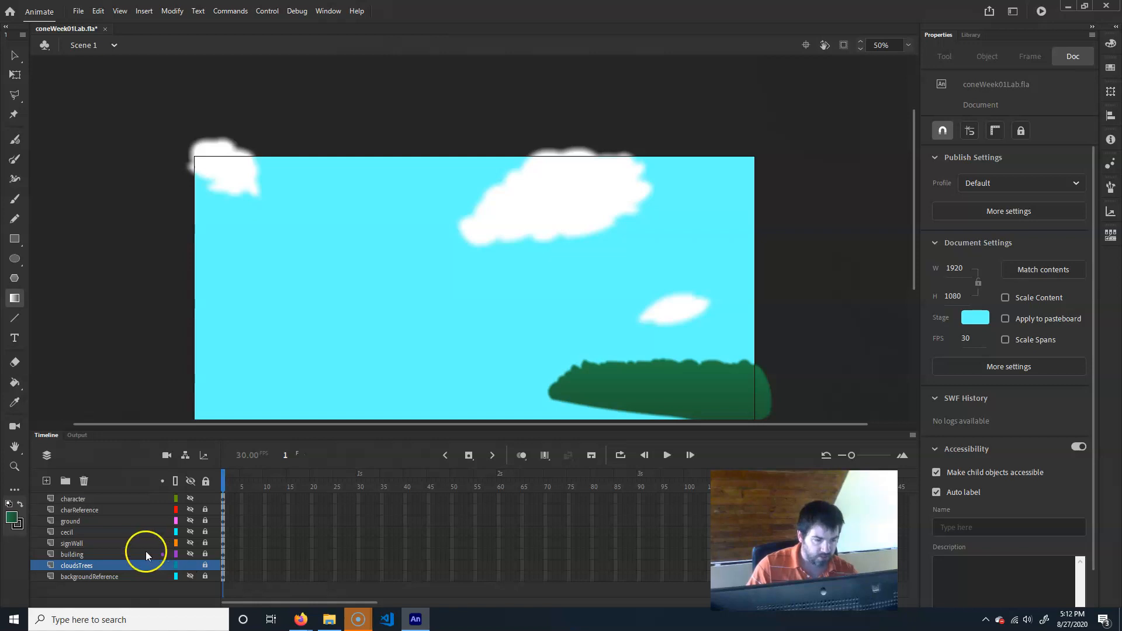
left_click(191, 555)
left_click(205, 554)
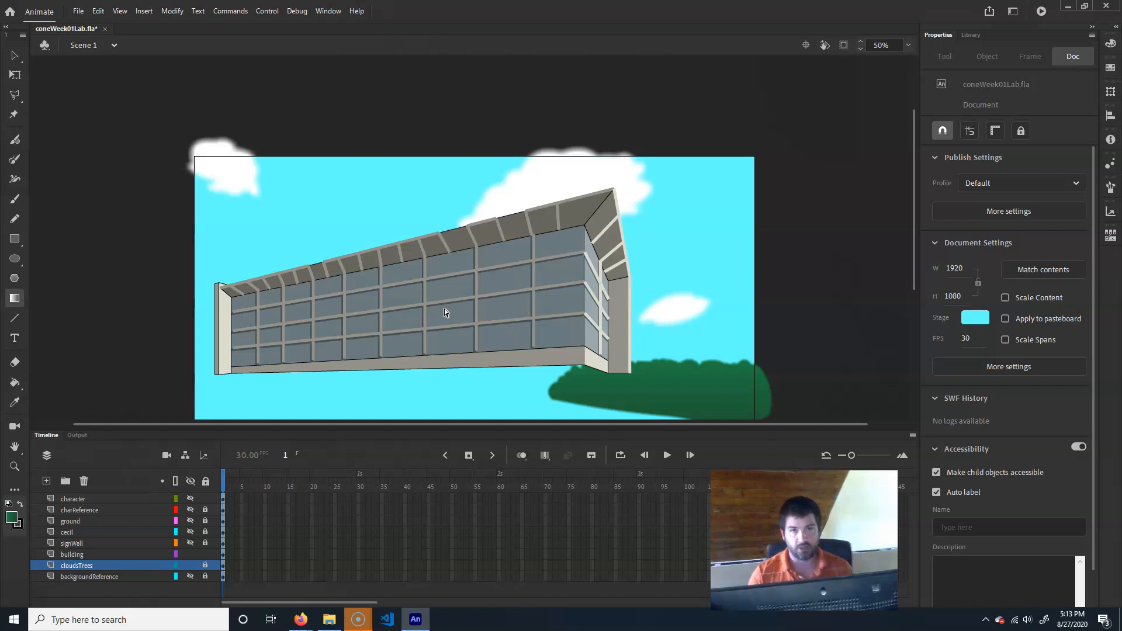
Select the front and side faces of the pillar at the building's left end together with their outlines
left_click(15, 56)
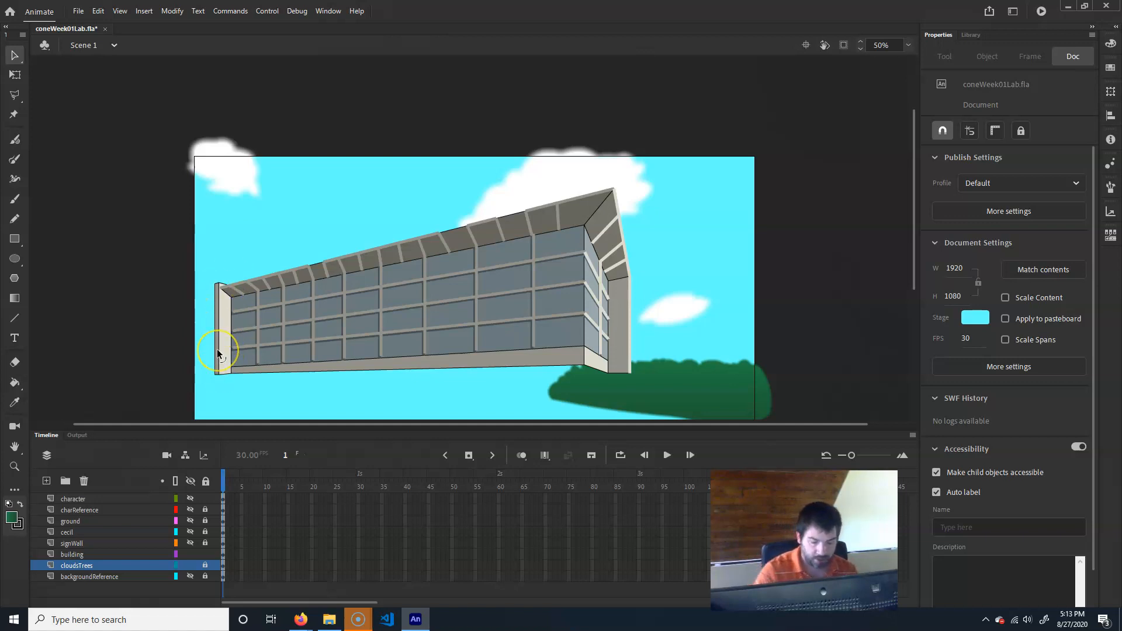
key("ctrl+1")
left_click_drag(160, 318, 620, 166)
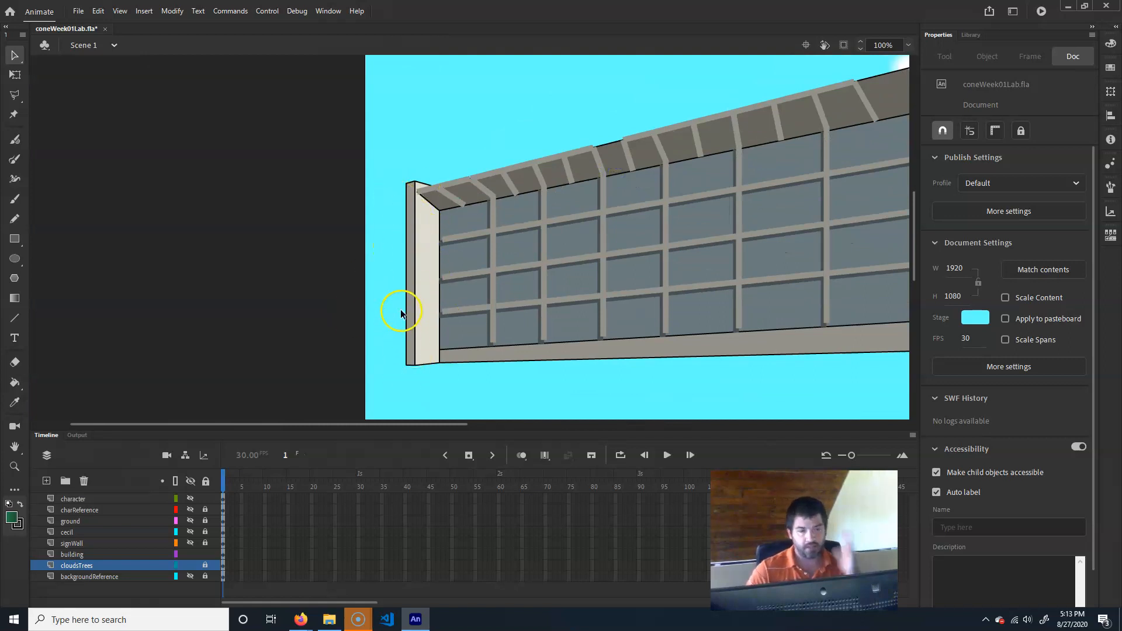
left_click(420, 286)
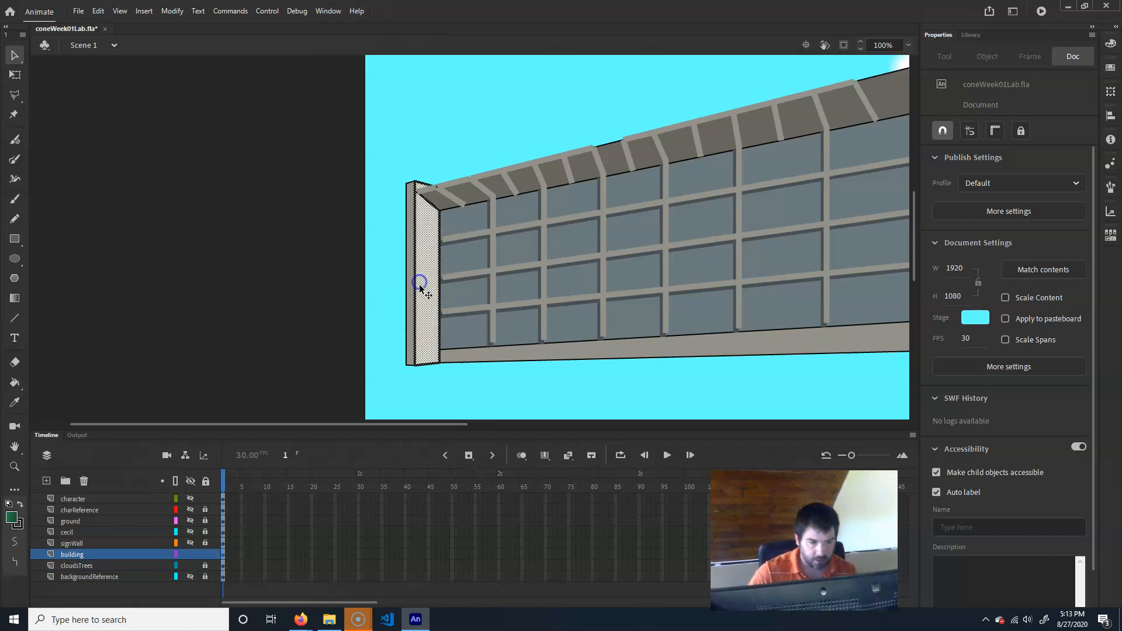
left_click(421, 303)
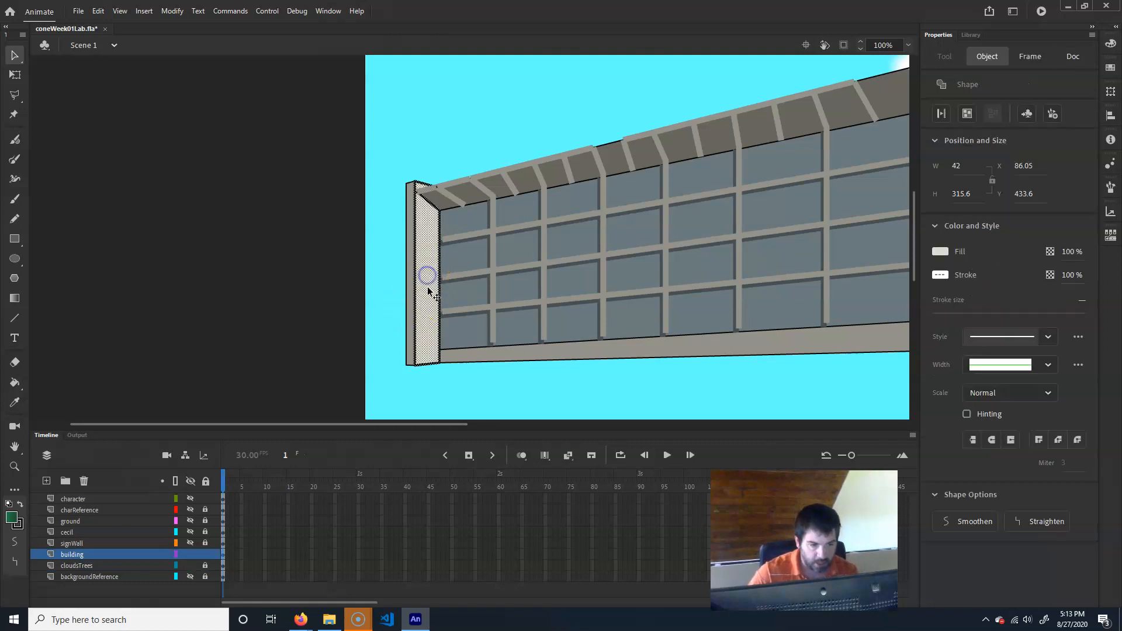
left_click(410, 284, "shift")
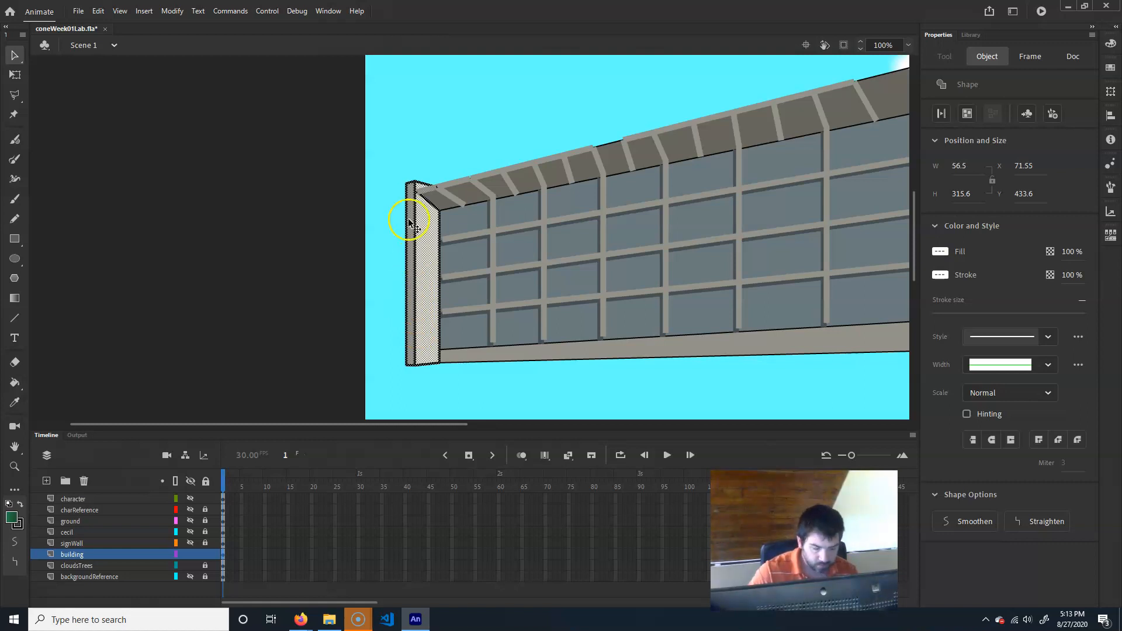
key("ctrl+equal")
left_click_drag(503, 166, 488, 275)
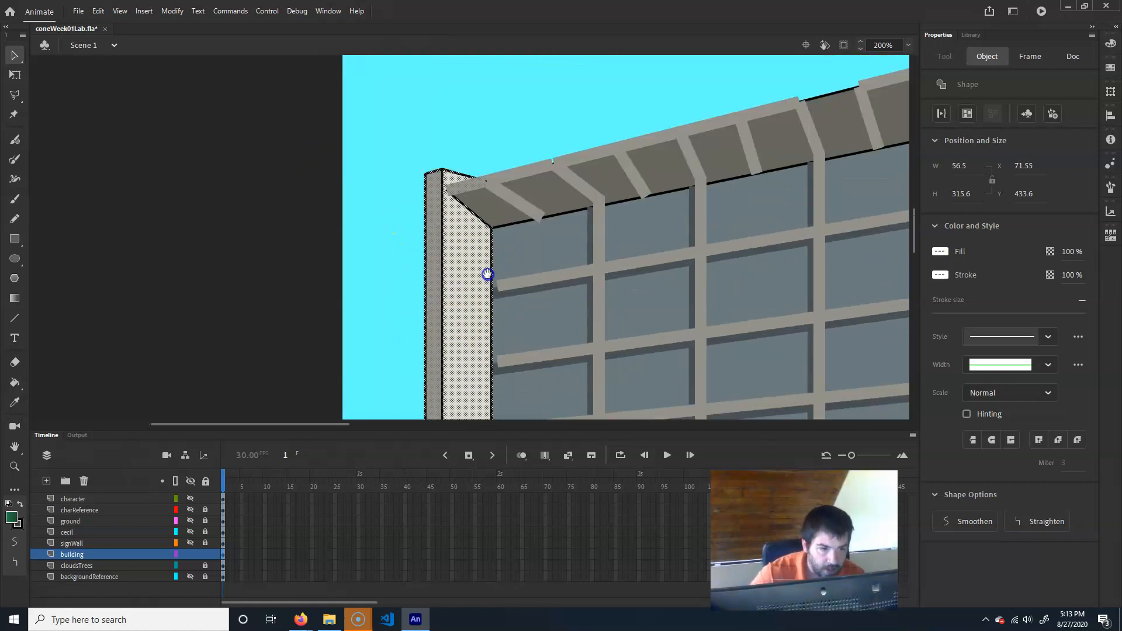
left_click(462, 191, "shift")
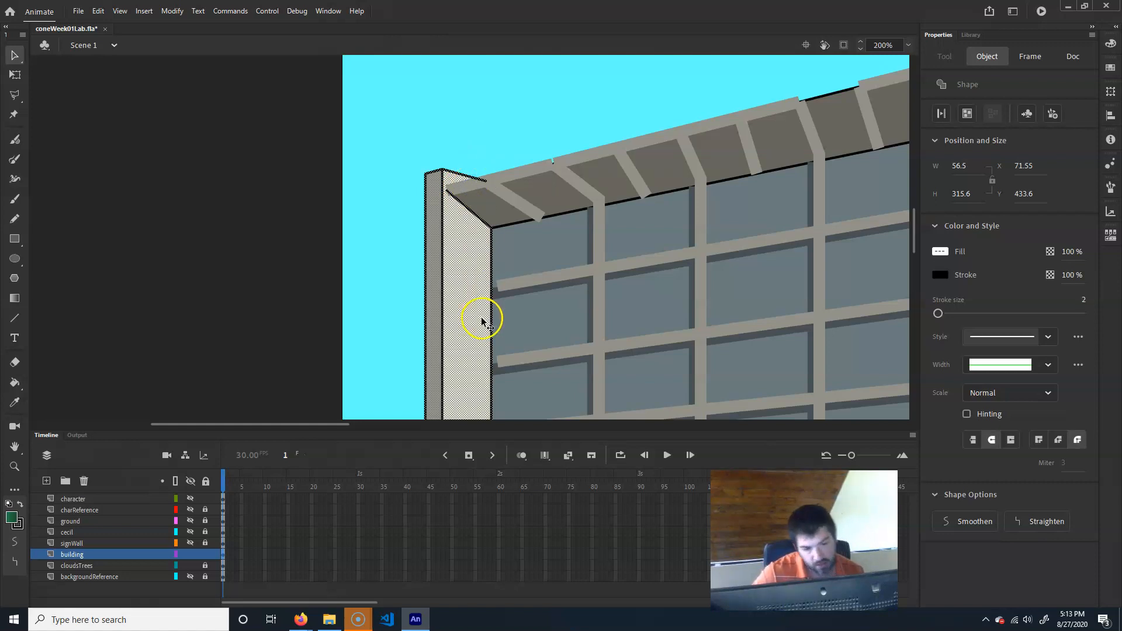
left_click(476, 215)
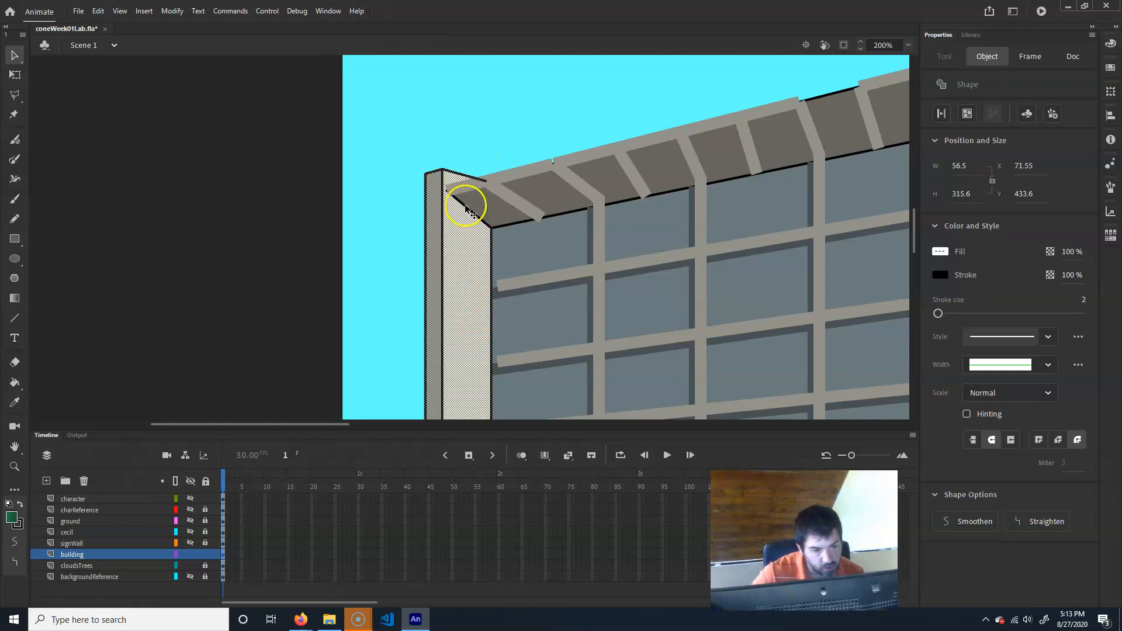
left_click_drag(526, 358, 532, 283)
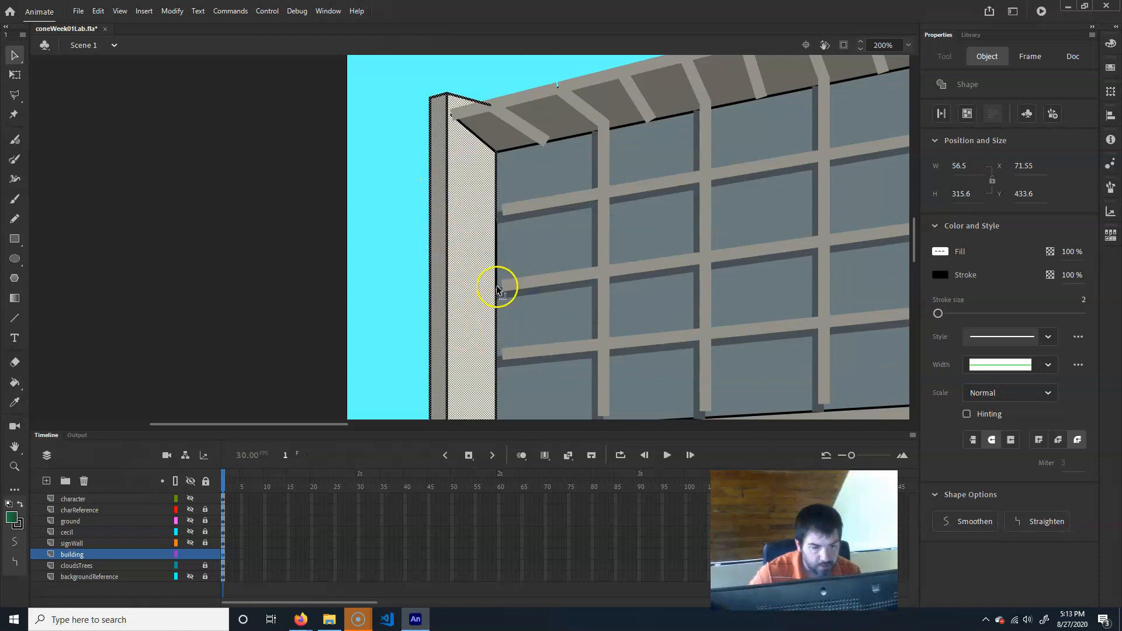
key("x")
key("z")
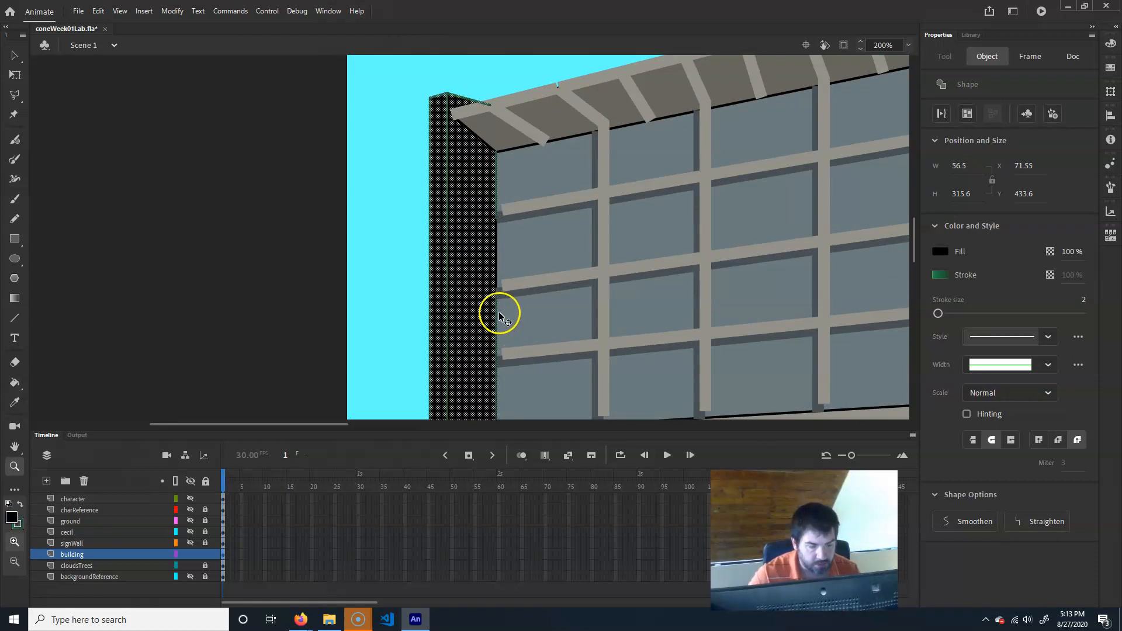
key("ctrl+z")
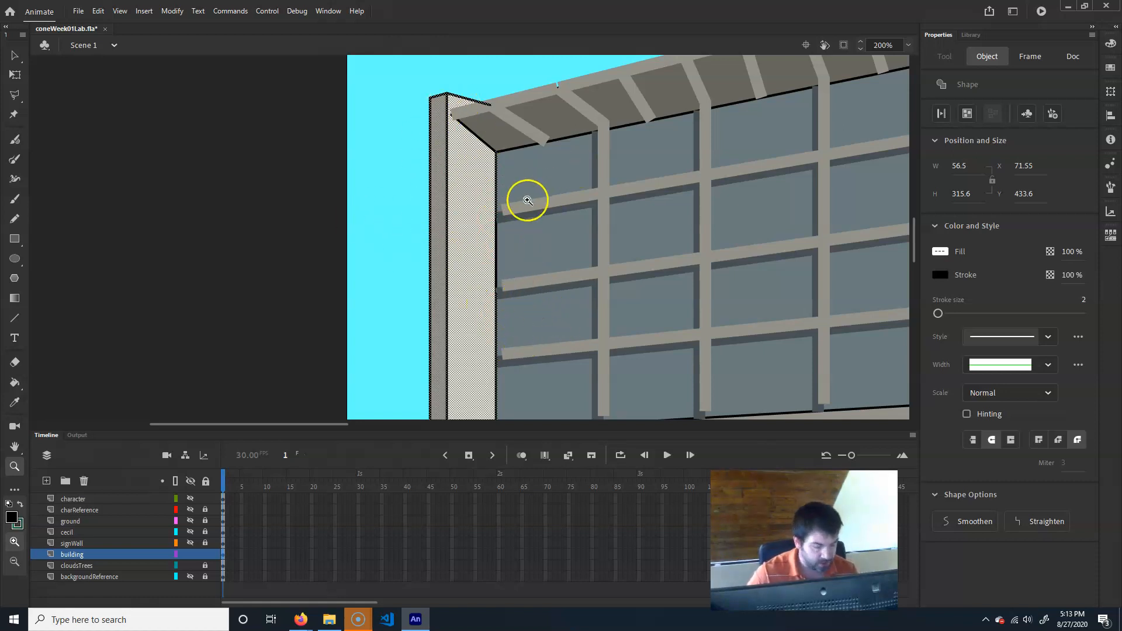
Convert the fills of the pillar's front and side faces, without their outlines, into a movie clip symbol named bd_backWall_mc
key("v")
left_click(380, 175)
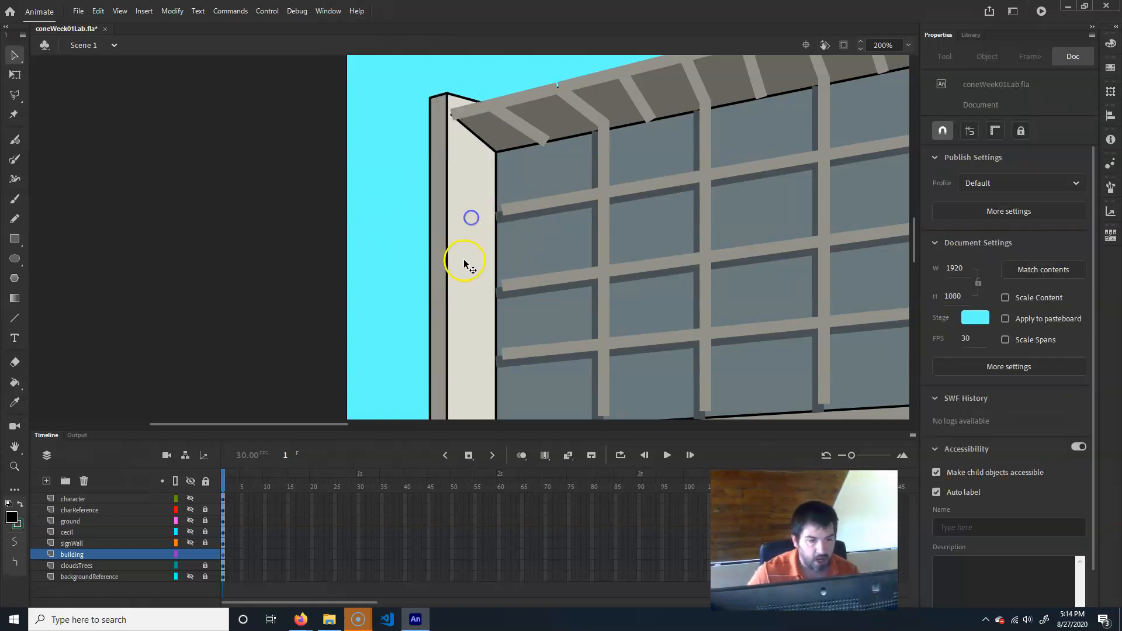
left_click(467, 265)
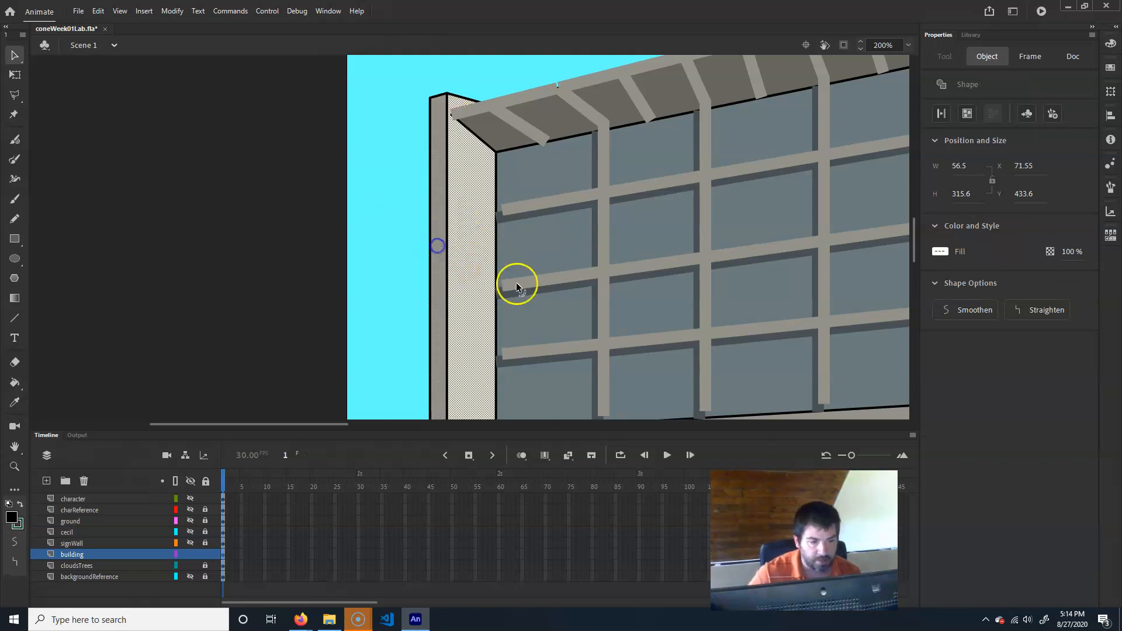
left_click_drag(669, 314, 651, 296)
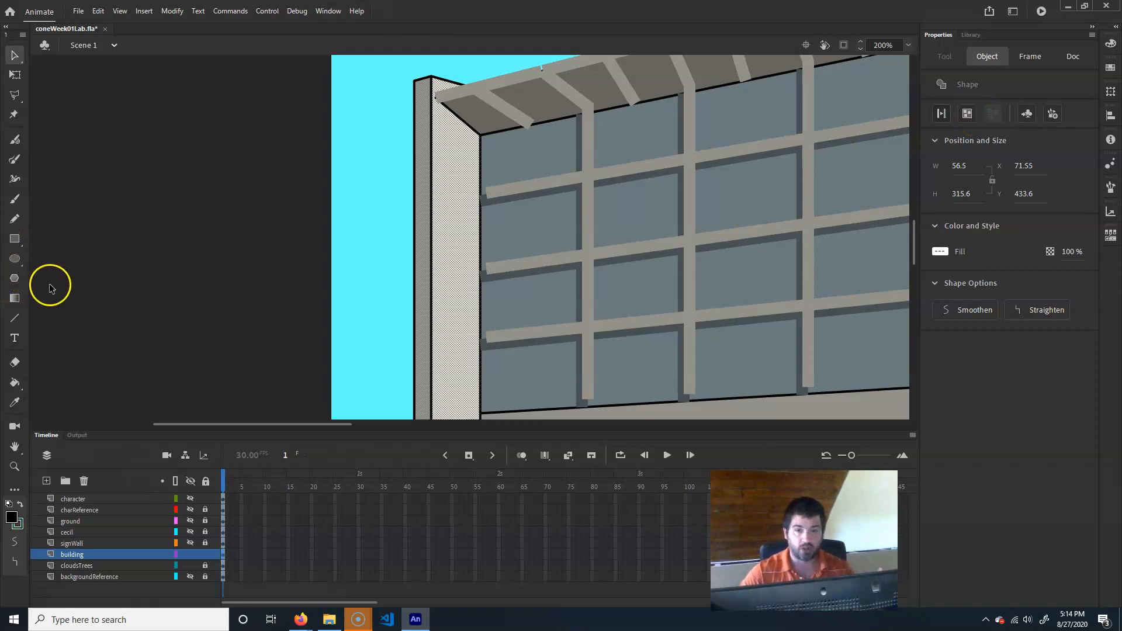
left_click(1027, 115)
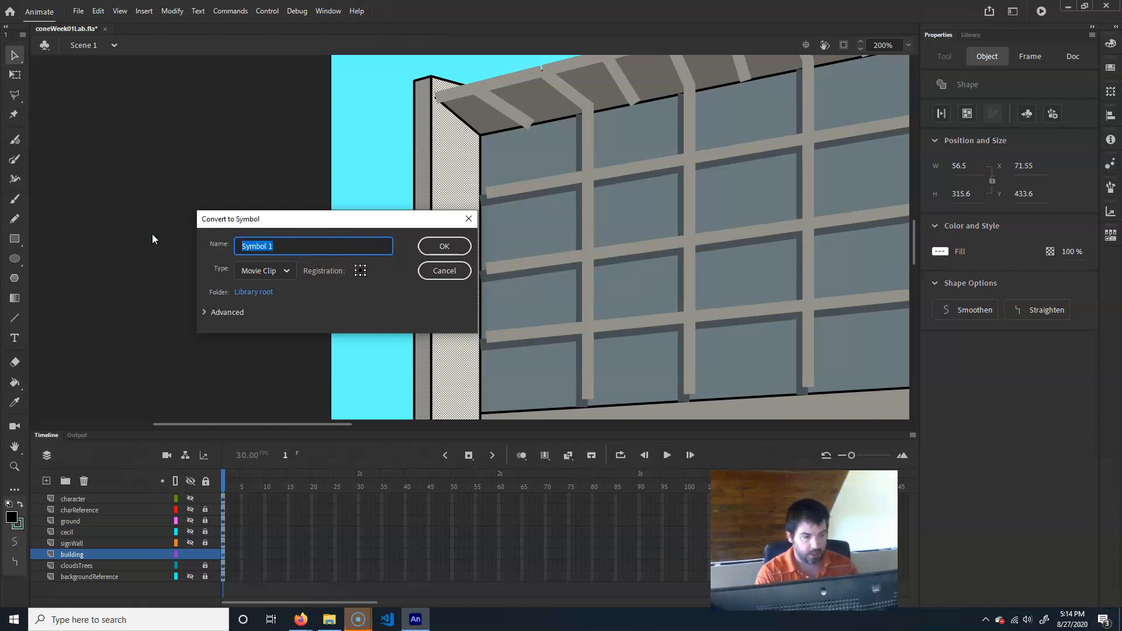
type("bd")
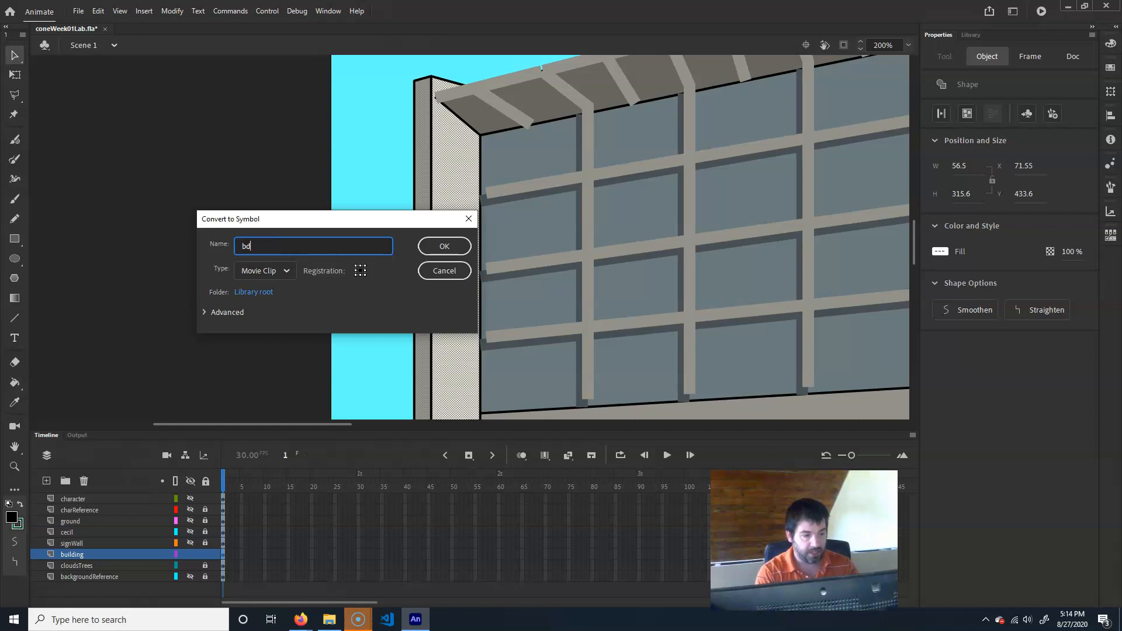
type("_ba")
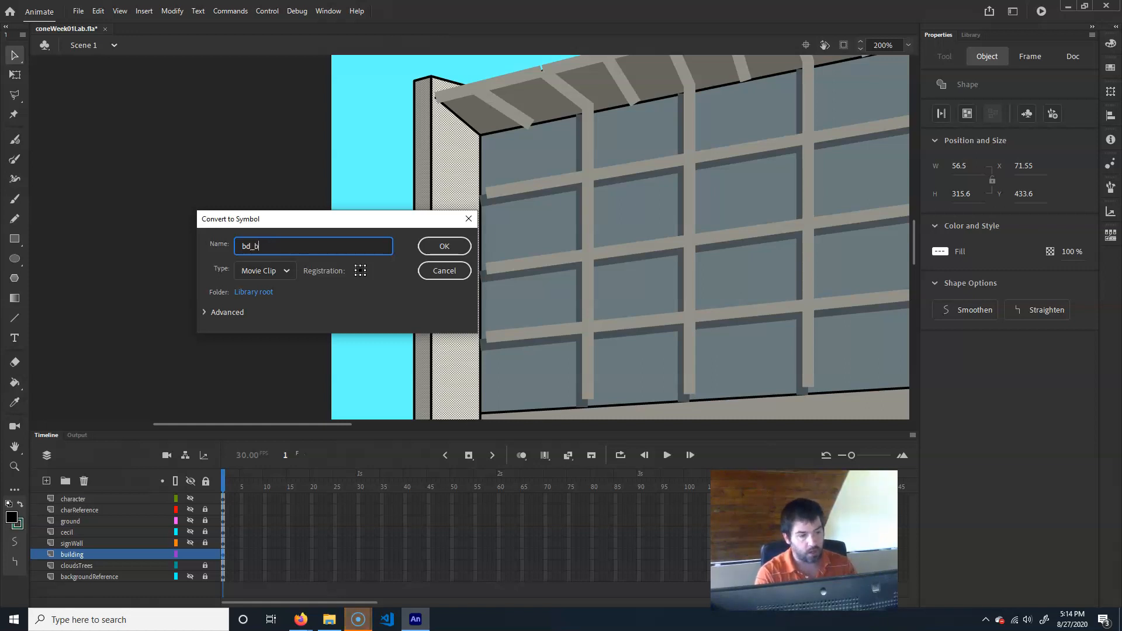
key("BackSpace")
type("ckWall_mc")
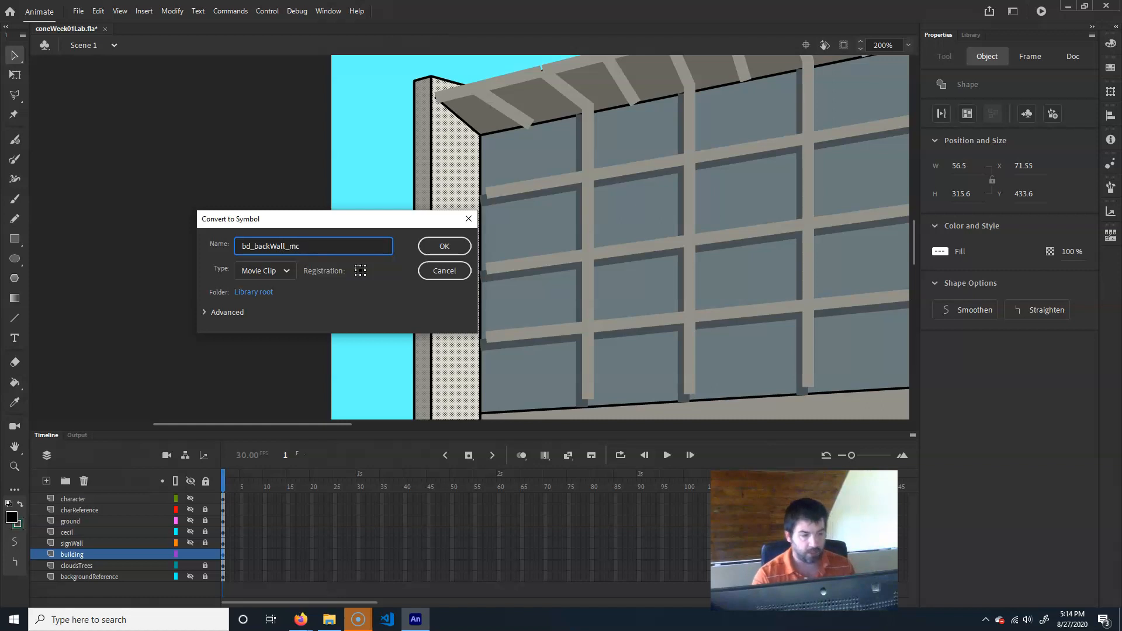
key("Return")
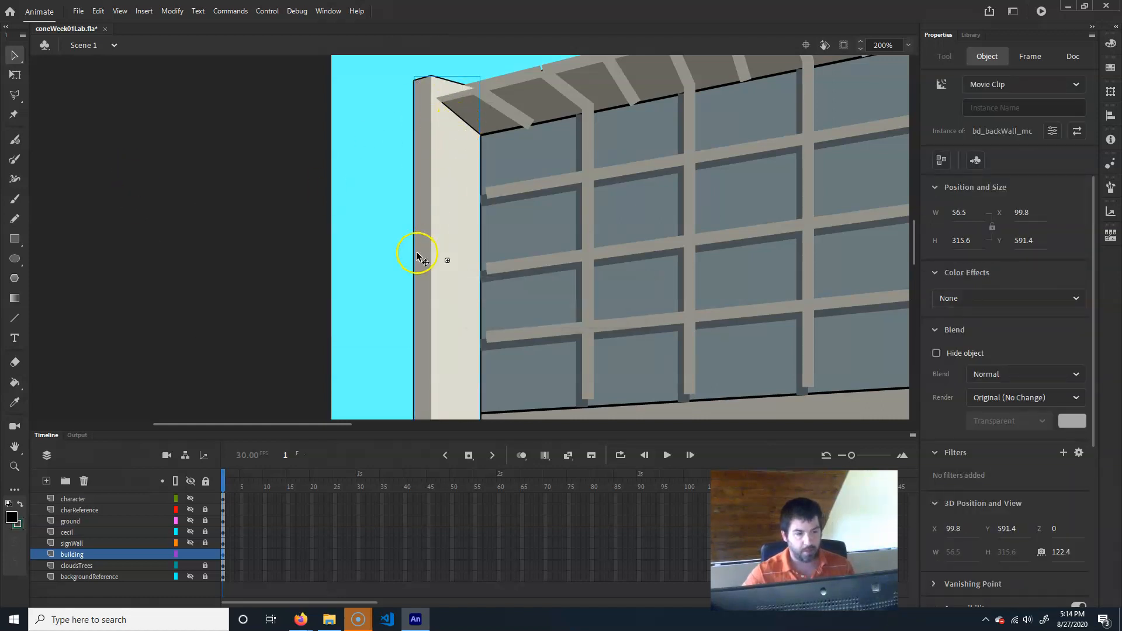
Open the bd_backWall_mc symbol in place and select the pillar's light side face to examine its notched upper corner
double_click(444, 211)
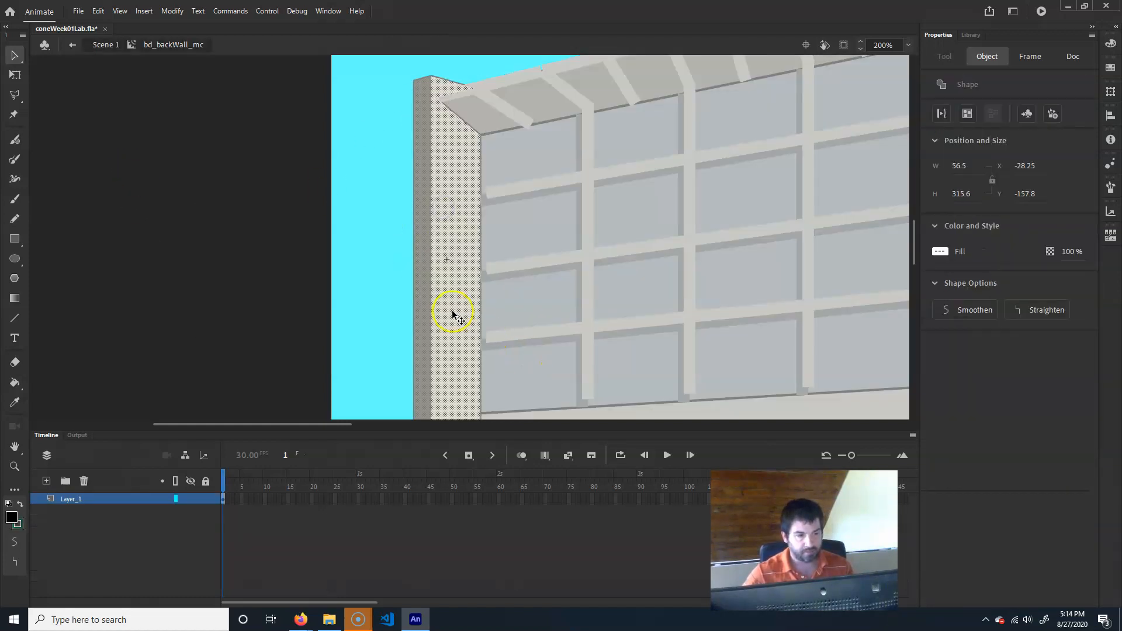
left_click(373, 208)
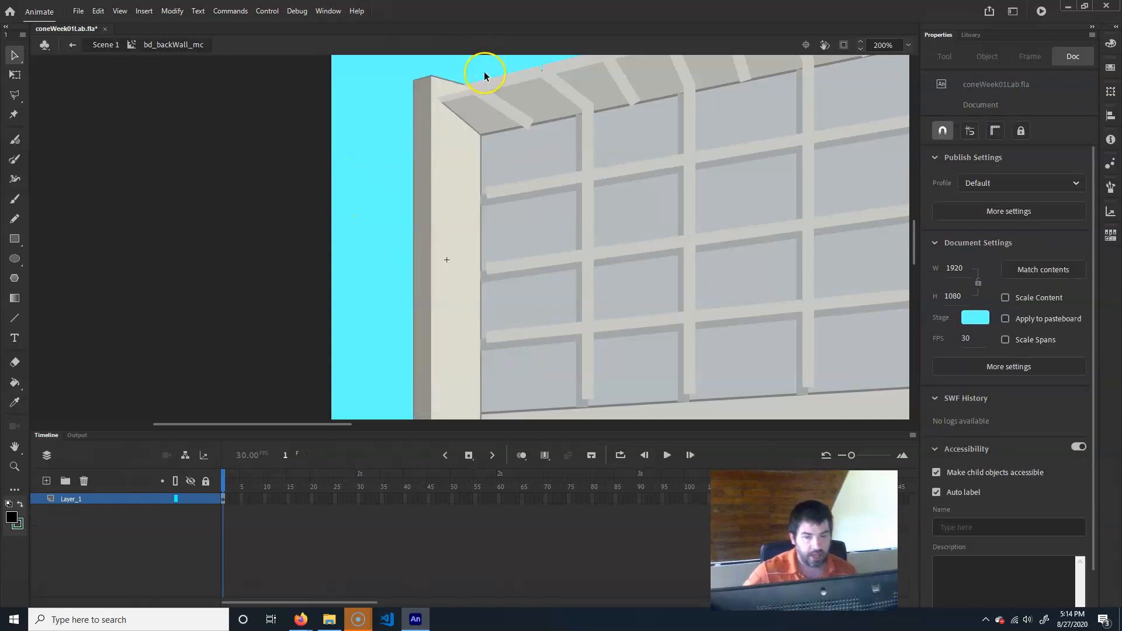
left_click(448, 146)
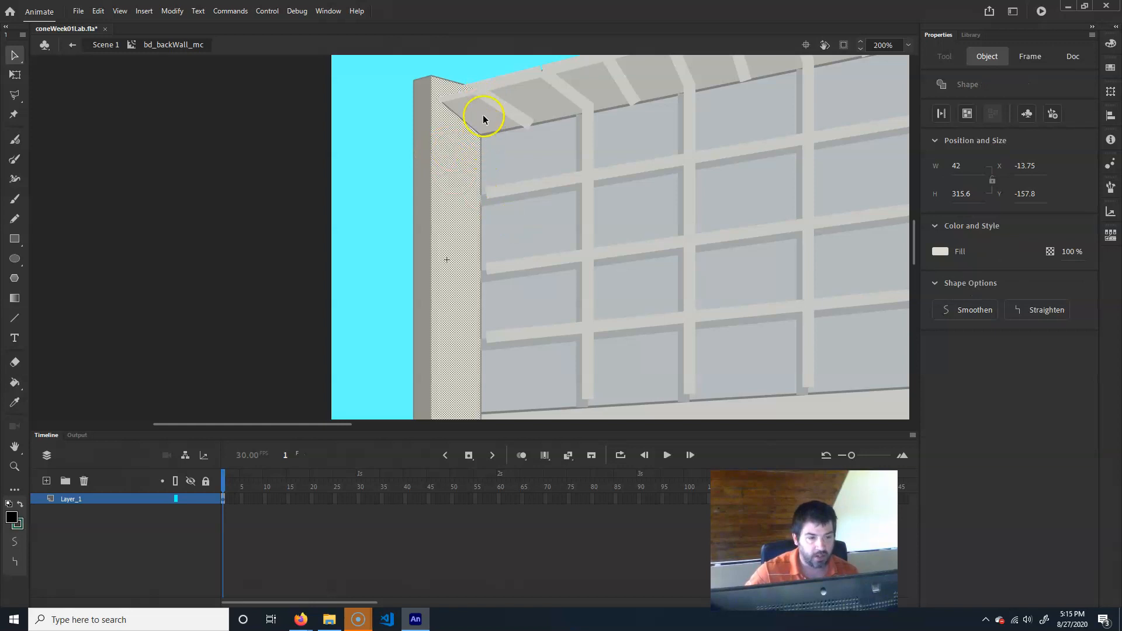
scroll(526, 258, "down", 5)
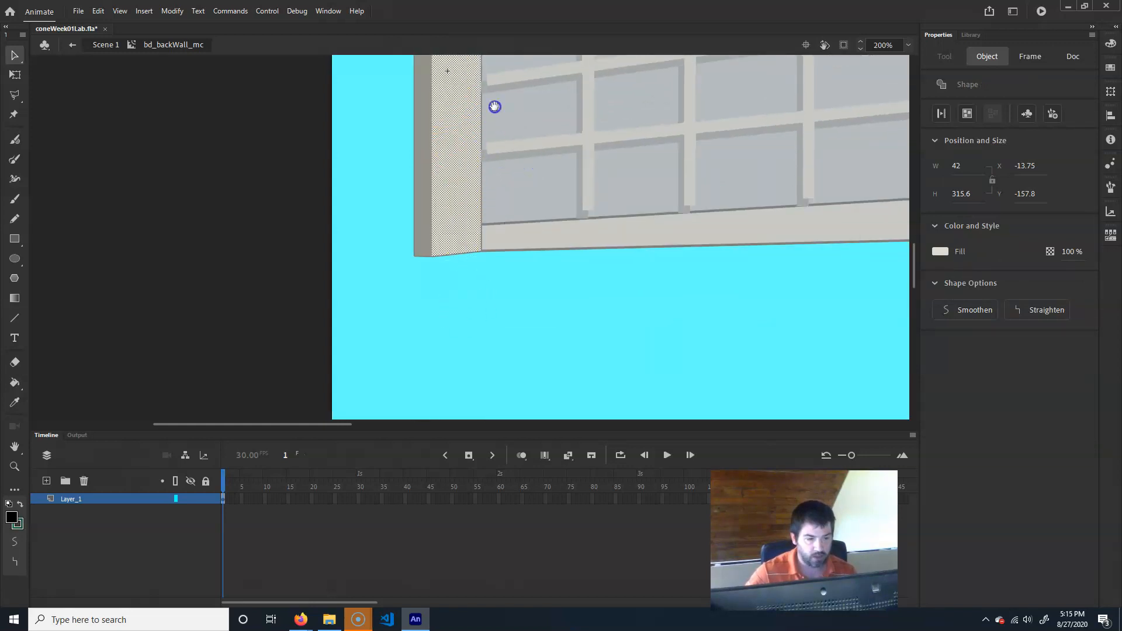
left_click_drag(495, 107, 503, 293)
left_click_drag(496, 146, 516, 251)
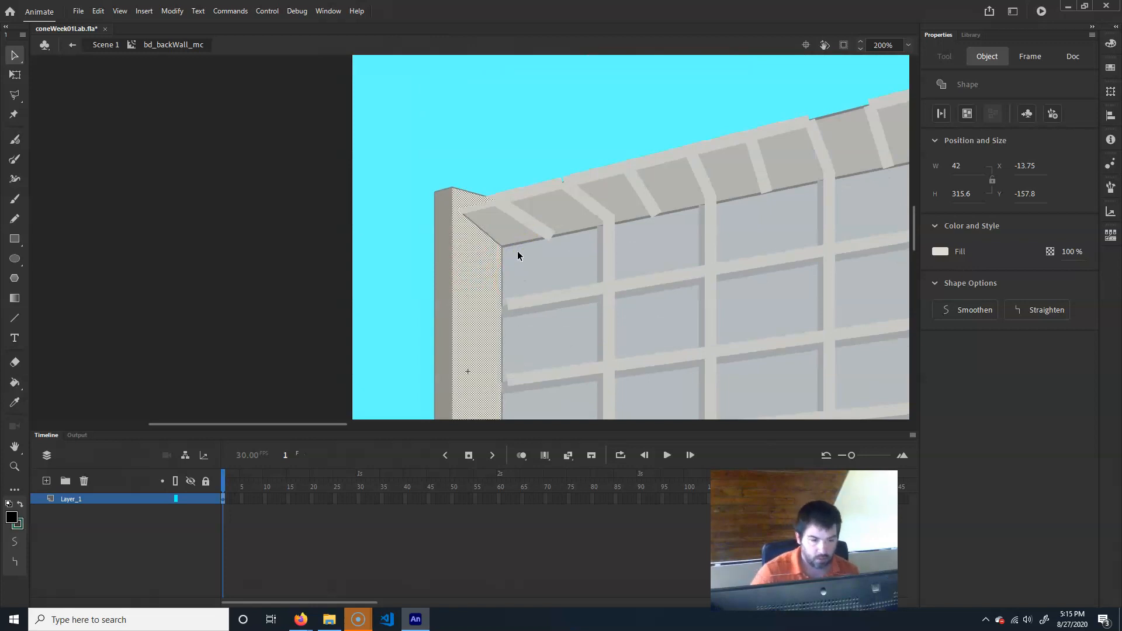
key("ctrl+equal")
left_click_drag(511, 88, 501, 351)
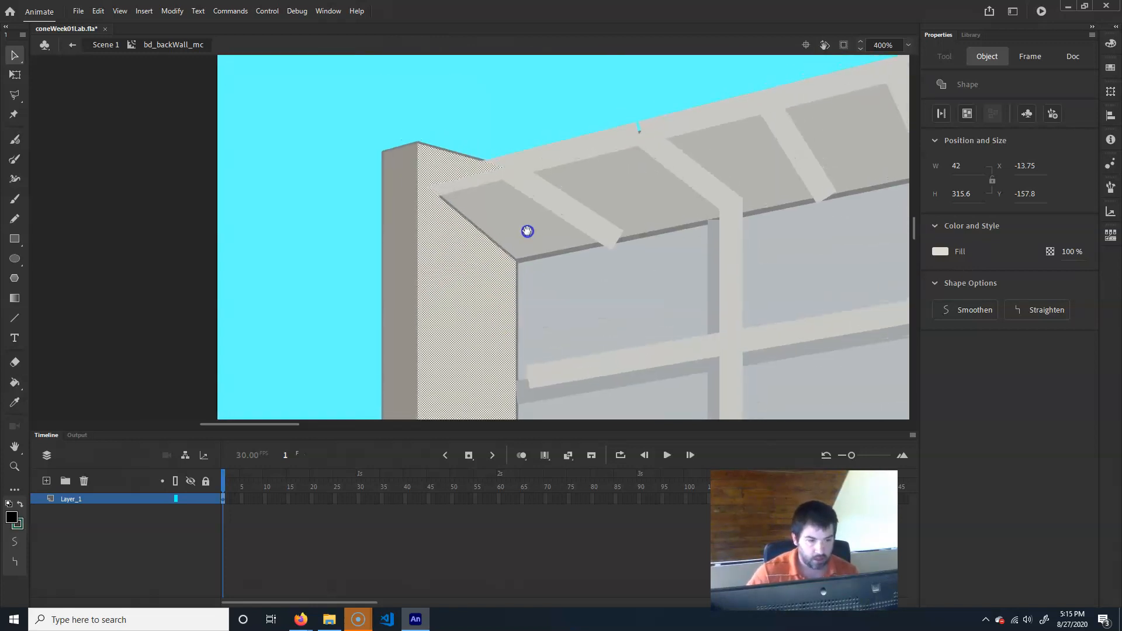
Sample the light side face's fill color with the Eyedropper and switch to the Classic Brush
left_click(14, 318)
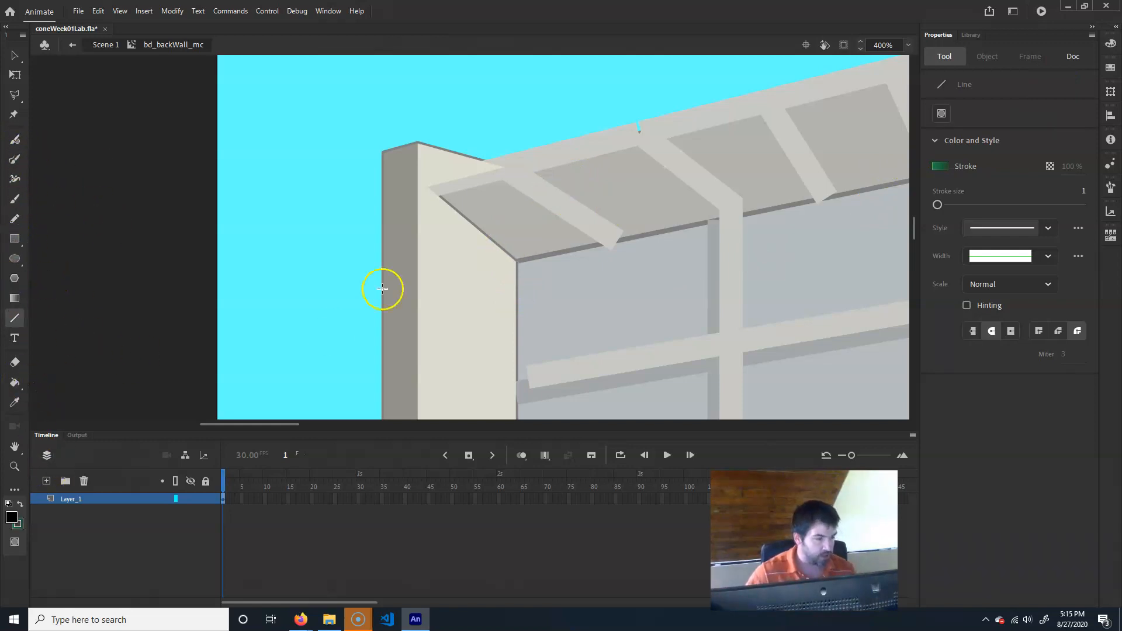
left_click(15, 402)
left_click(464, 312)
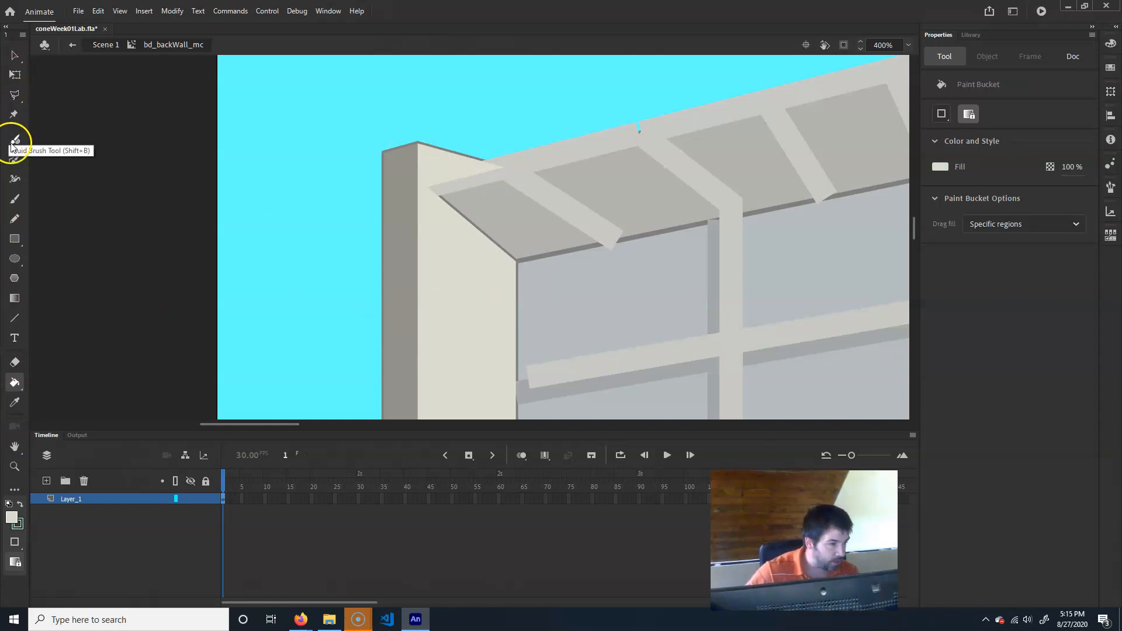
left_click(15, 199)
Try to cover the notch at the pillar's upper corner with single Classic Brush dabs at size 54
left_click(511, 264)
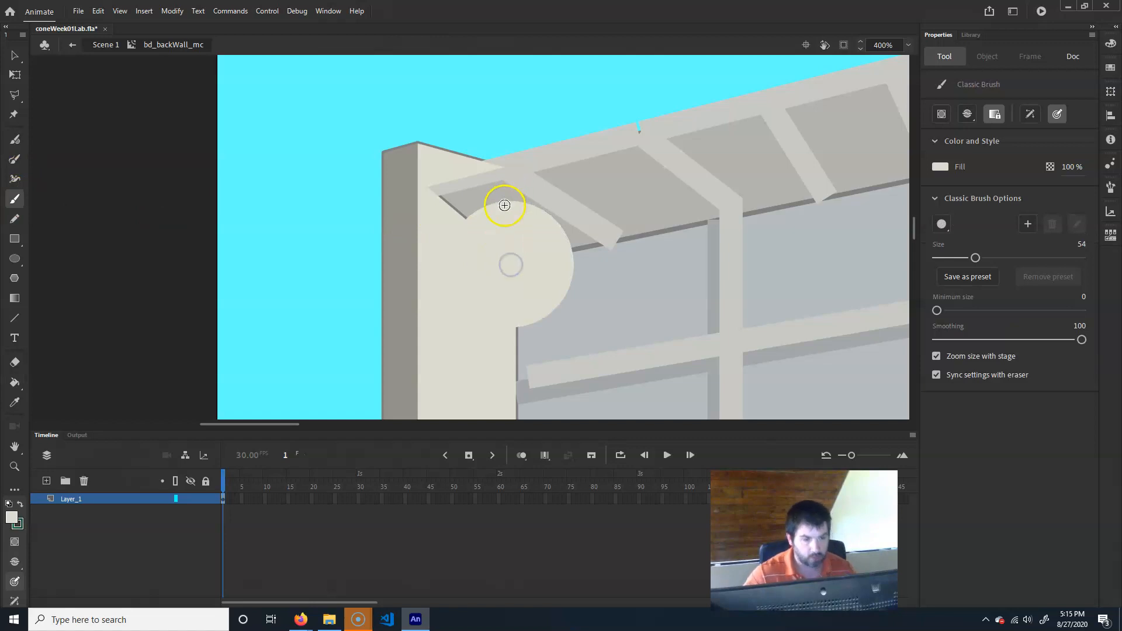
key("ctrl+z")
left_click(508, 242)
key("ctrl+z")
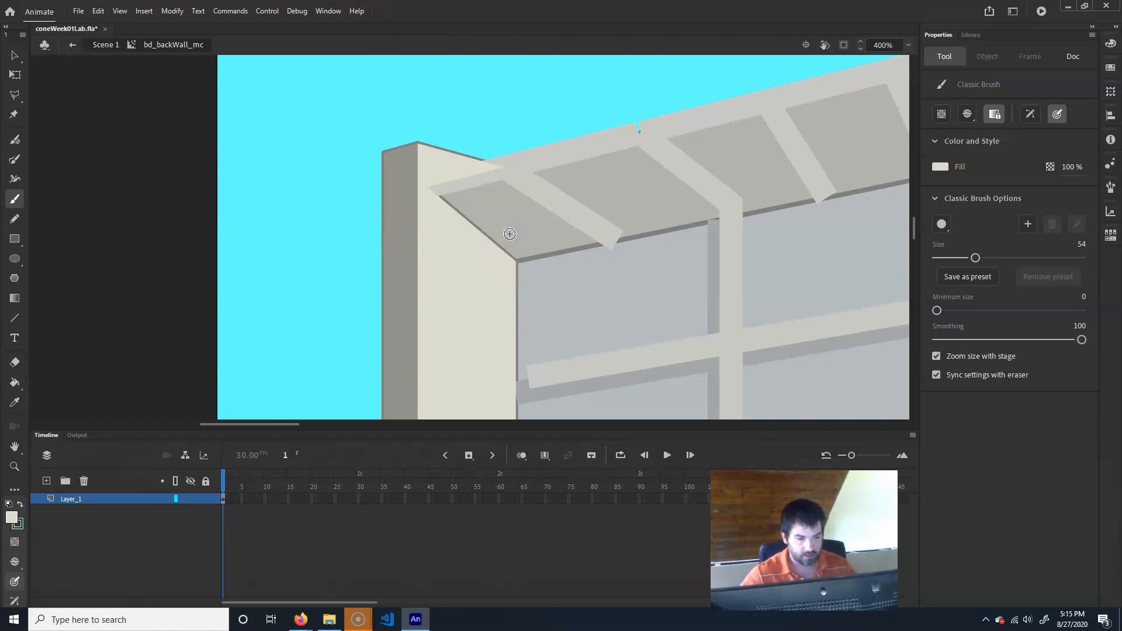
Turn off pressure sensitivity for the Classic Brush and reduce its size to 6
key("bracketleft")
key("bracketleft")
key("bracketleft")
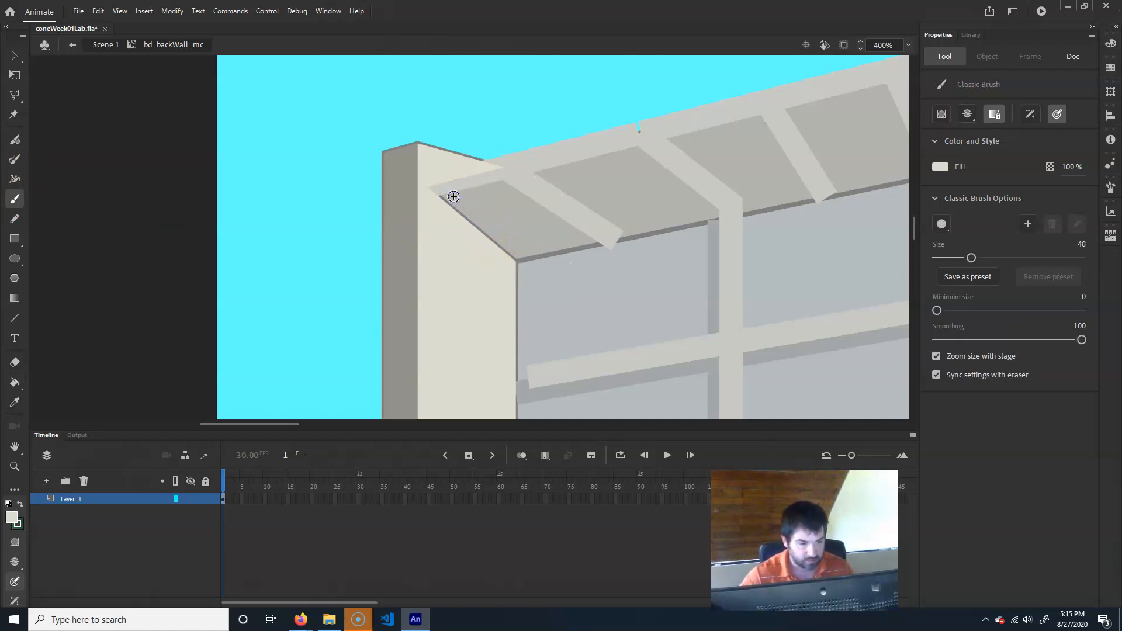
left_click(460, 202)
left_click(469, 235)
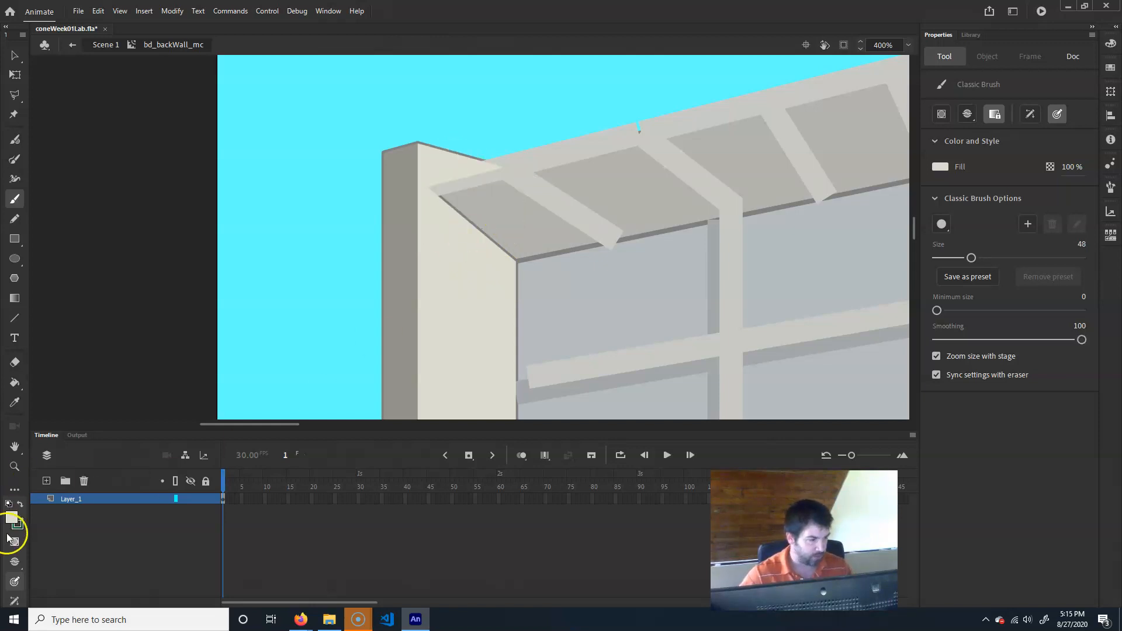
left_click(15, 581)
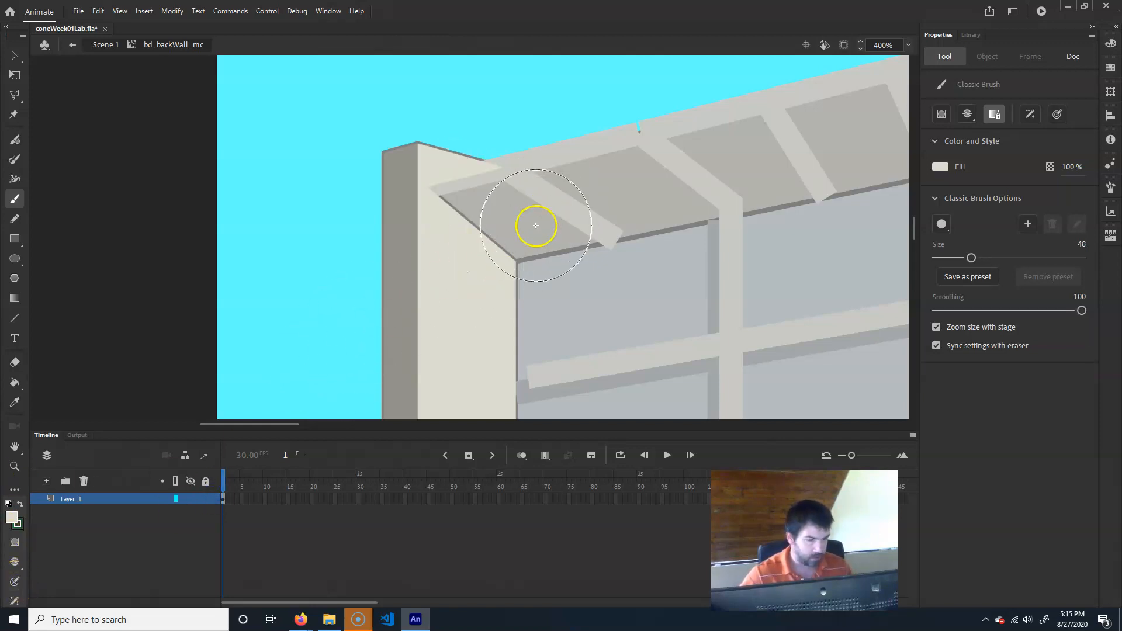
key("bracketleft")
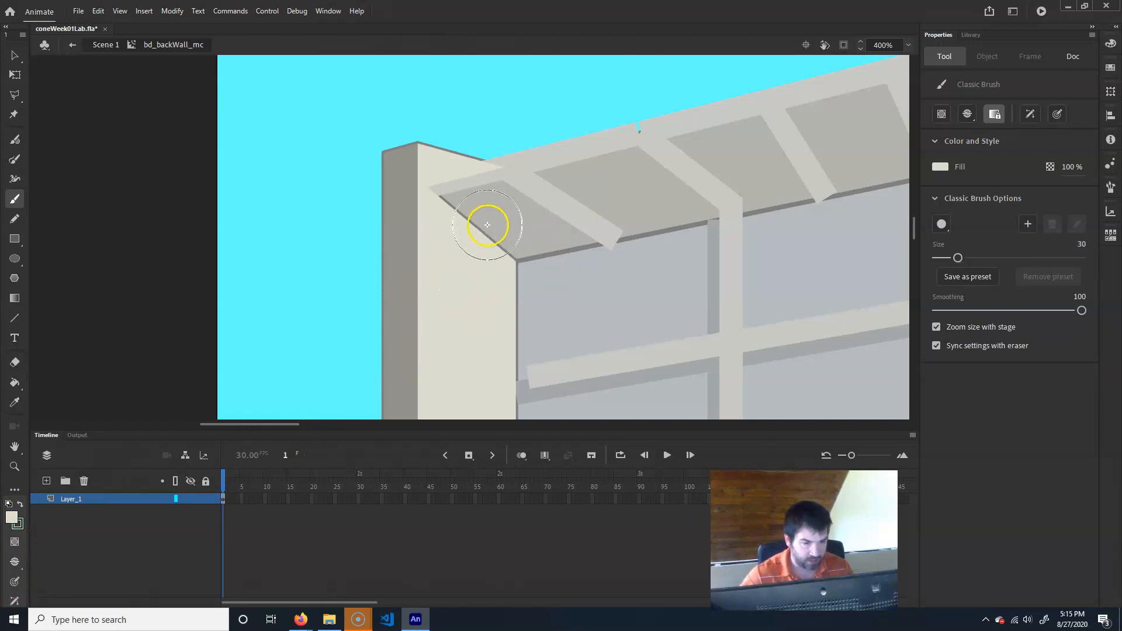
key("bracketleft")
key("bracketleft")
key("bracketleft")
key("bracketleft")
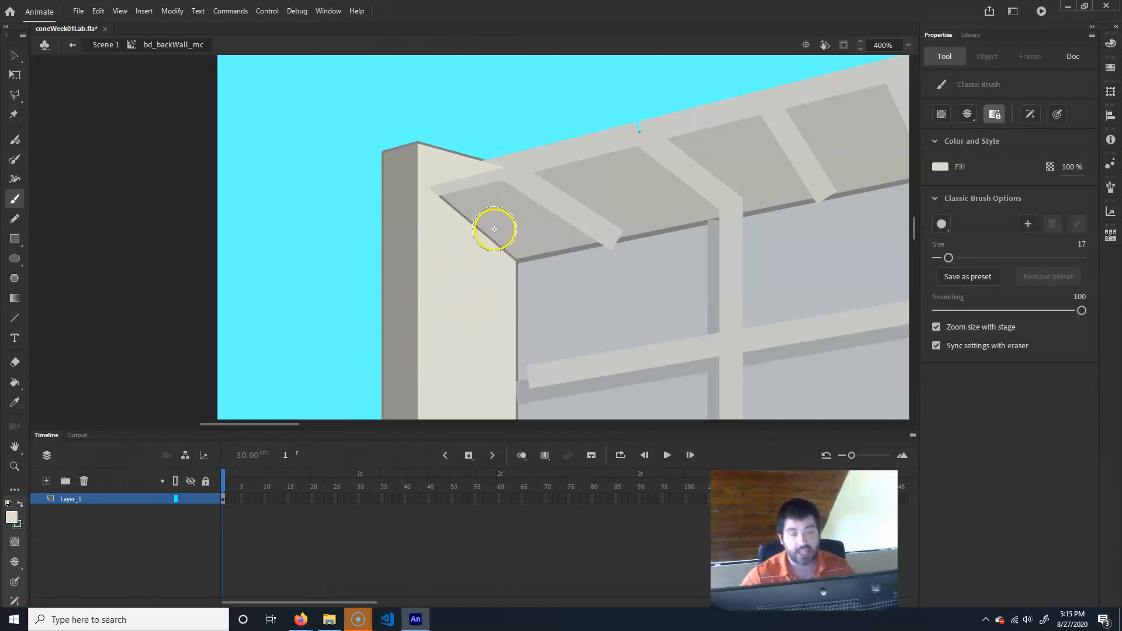
key("bracketleft")
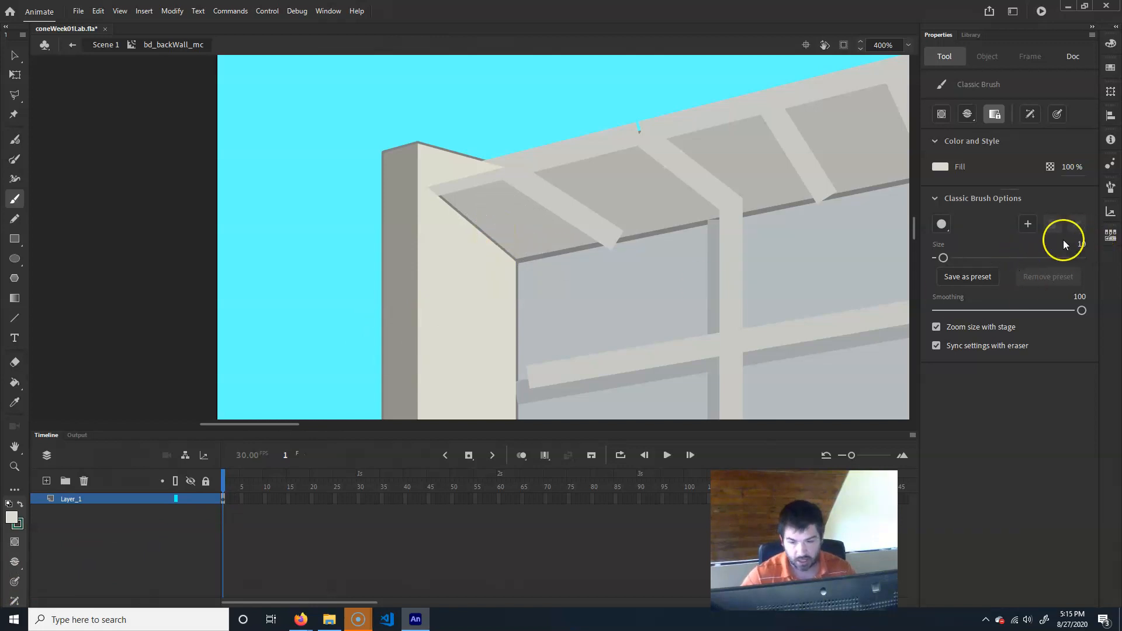
key("bracketleft")
key("bracketleft")
key("bracketleft")
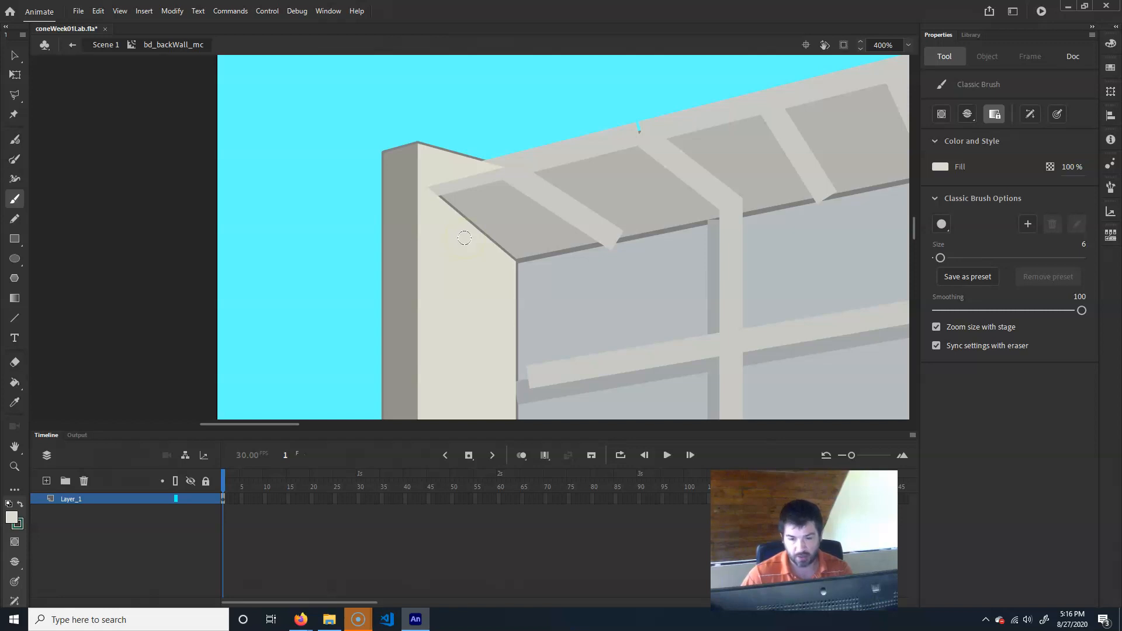
Return to Scene 1 and open the bd_backWall_mc symbol on its own from the library
left_click(106, 45)
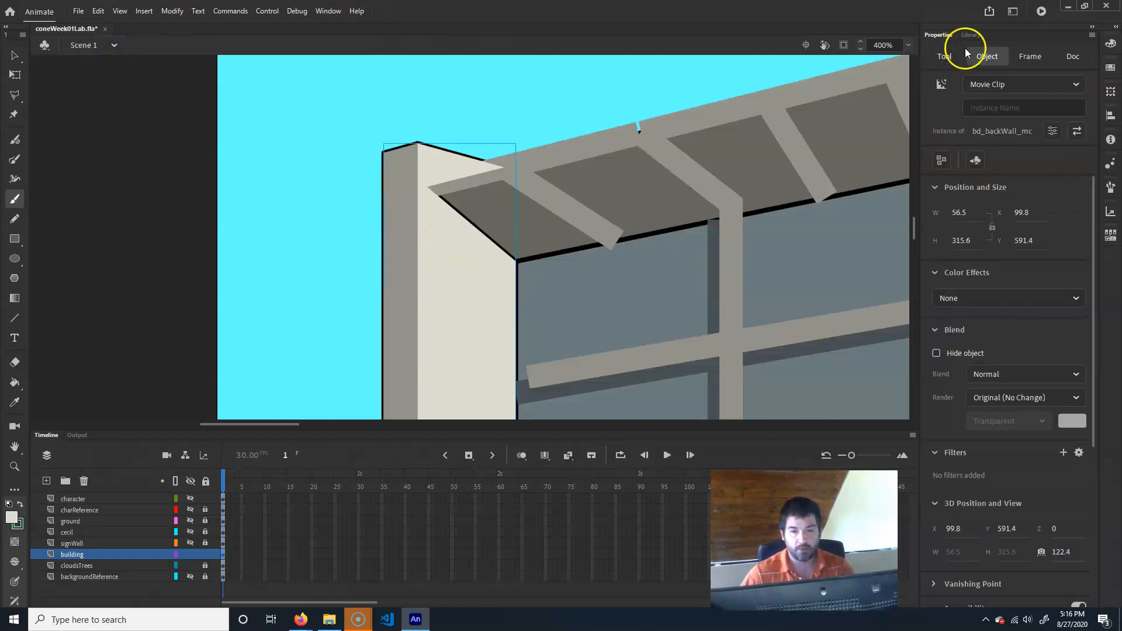
left_click(981, 36)
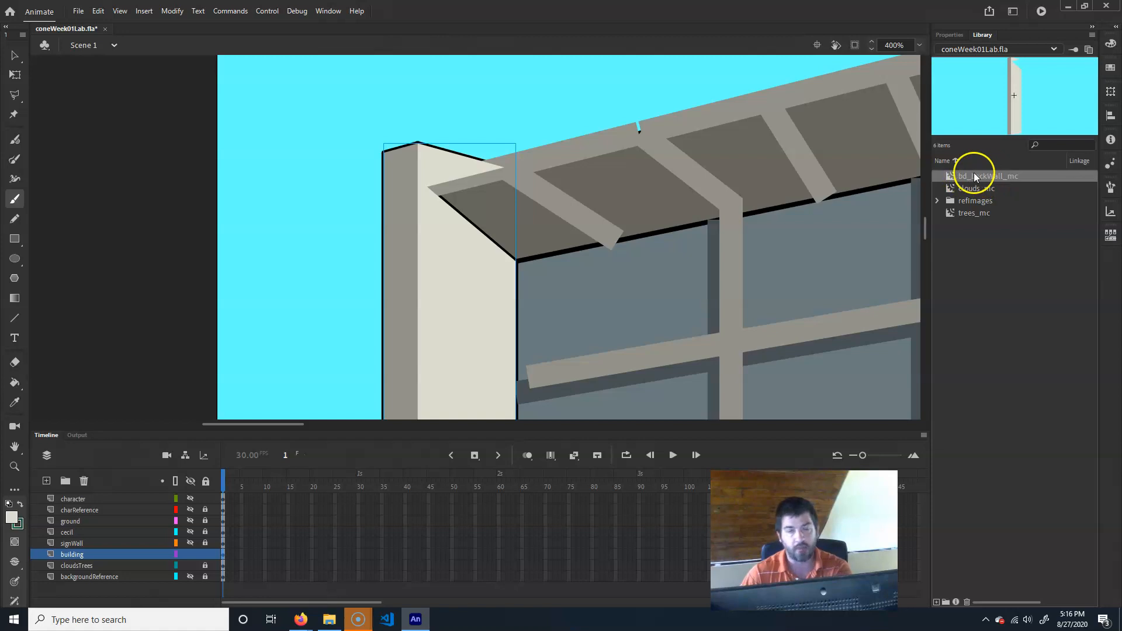
double_click(948, 178)
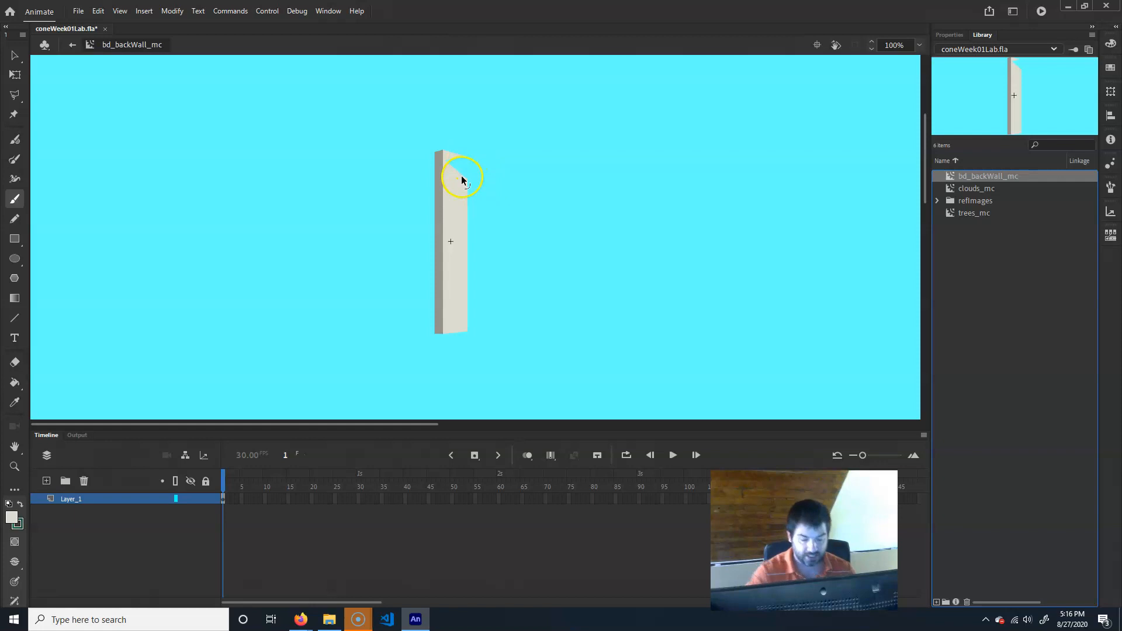
Paint a thin strip extending the light face's outer edge upward and joining the upper tip, enclosing the triangular notch
key("ctrl+=")
key("ctrl+=")
left_click_drag(514, 203, 519, 364)
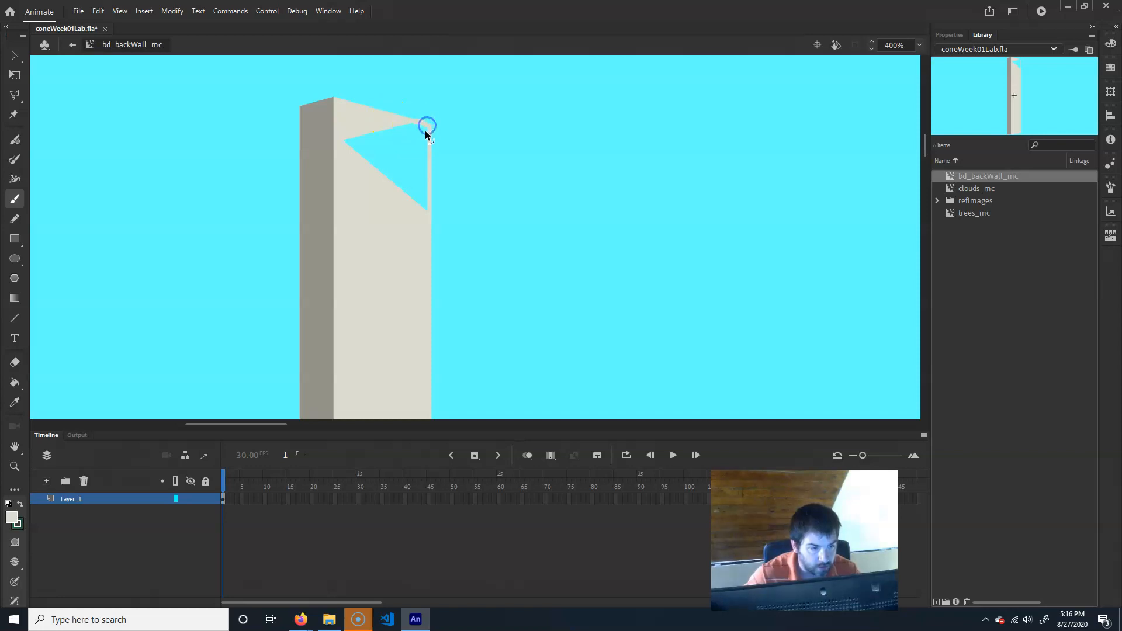
key("ctrl+equal")
key("ctrl+equal")
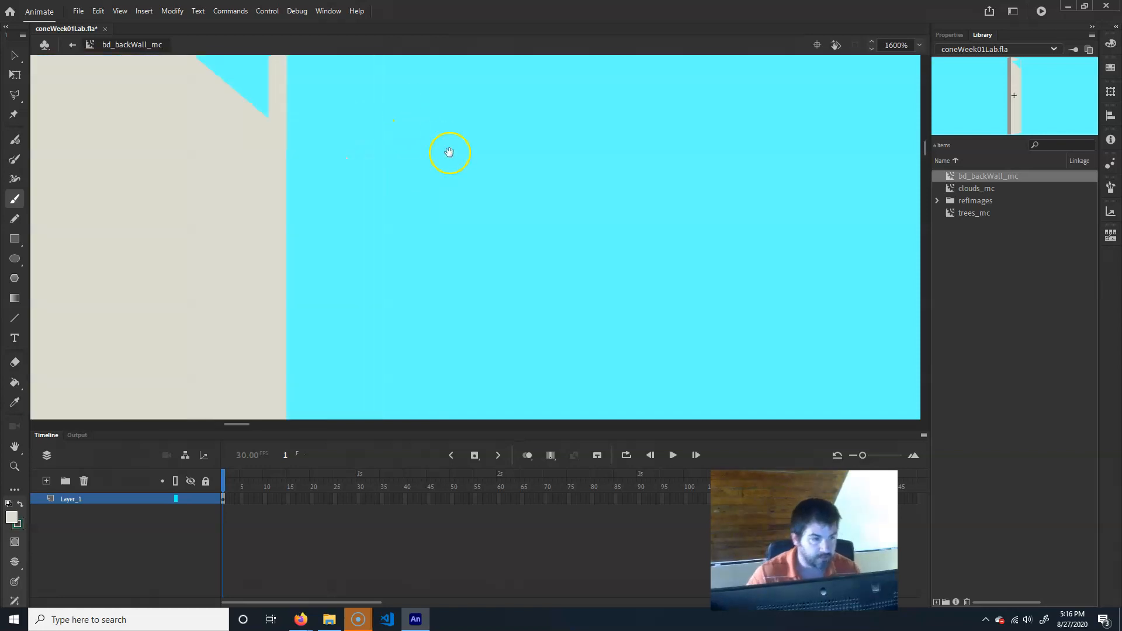
scroll(401, 230, "up", 8)
scroll(401, 231, "left", 3)
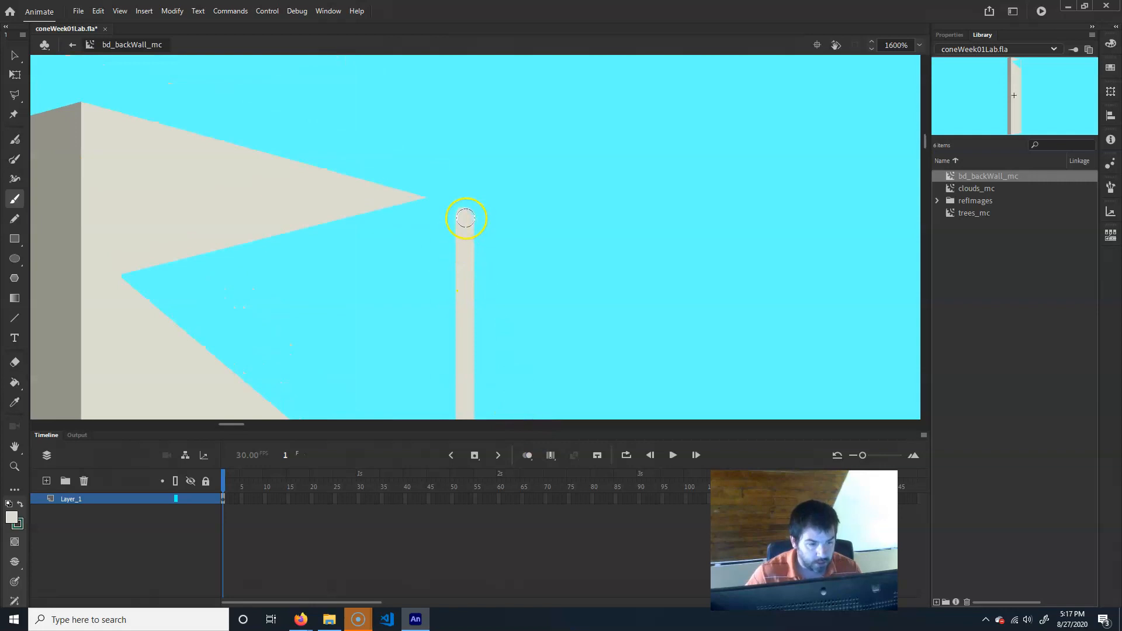
mouse_move(462, 217)
left_mouse_down()
mouse_move(410, 203)
mouse_move(425, 210)
left_mouse_up()
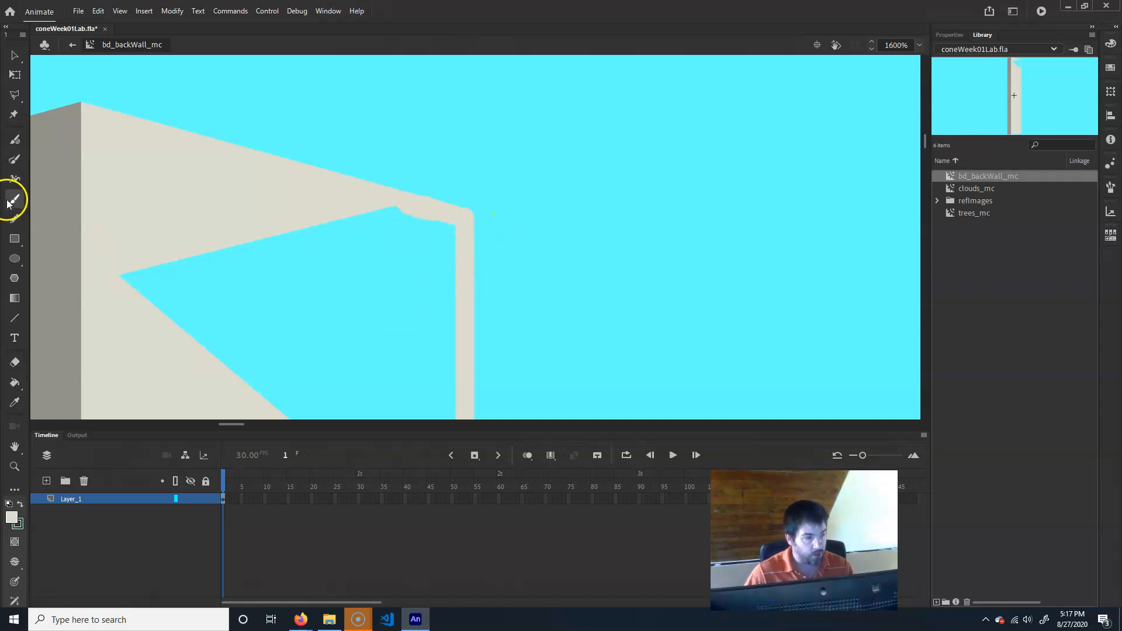
Select the pillar's light face with its painted border and fill the enclosed notch with the same light color using the Paint Bucket
key("v")
left_click(310, 191)
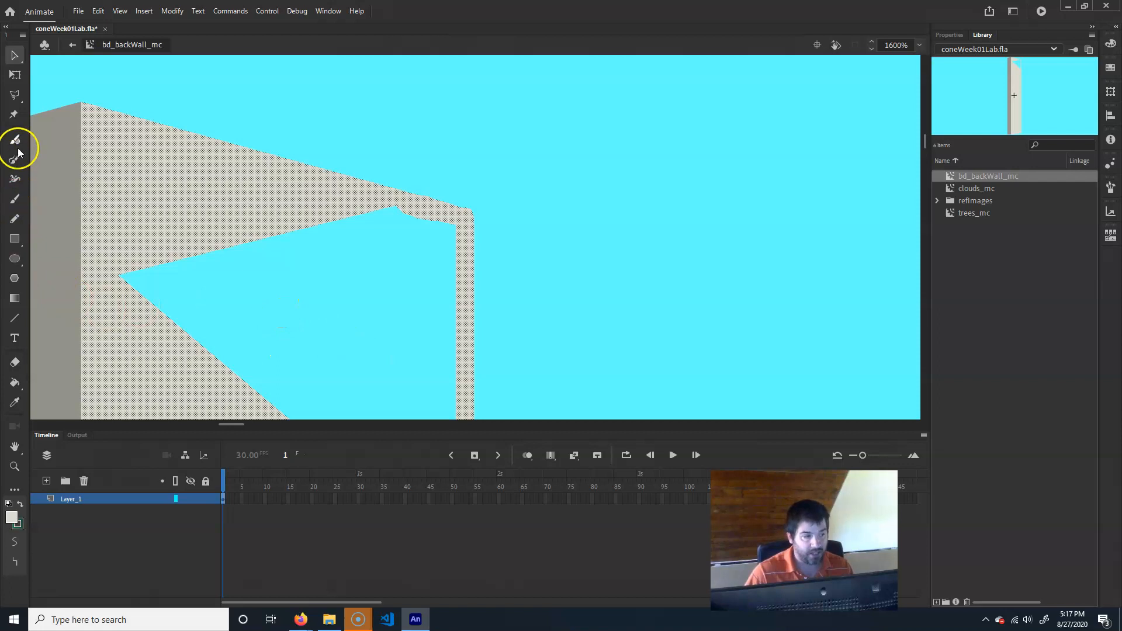
left_click(15, 382)
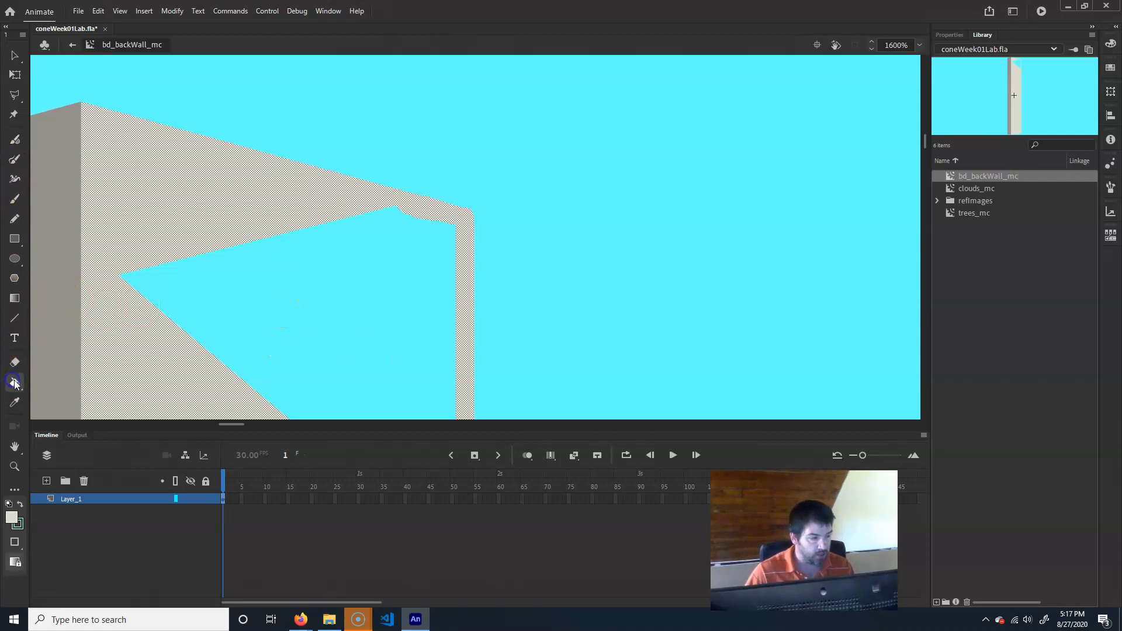
left_click(344, 300)
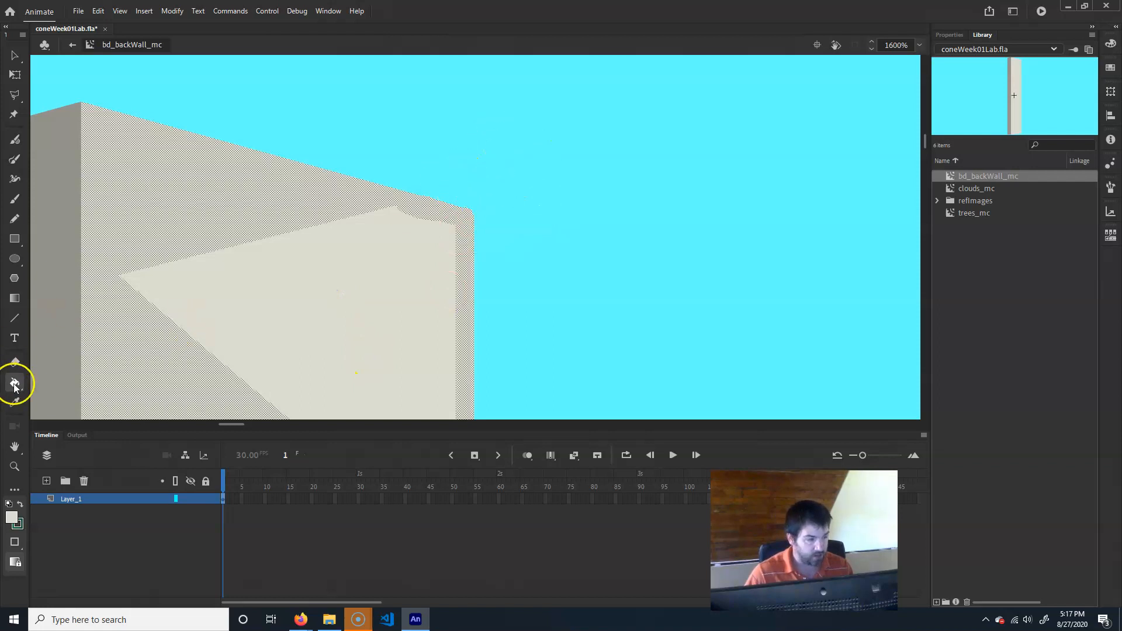
Select the pillar's light face and inspect its filled upper corner at different magnifications, leaving nothing selected
key("v")
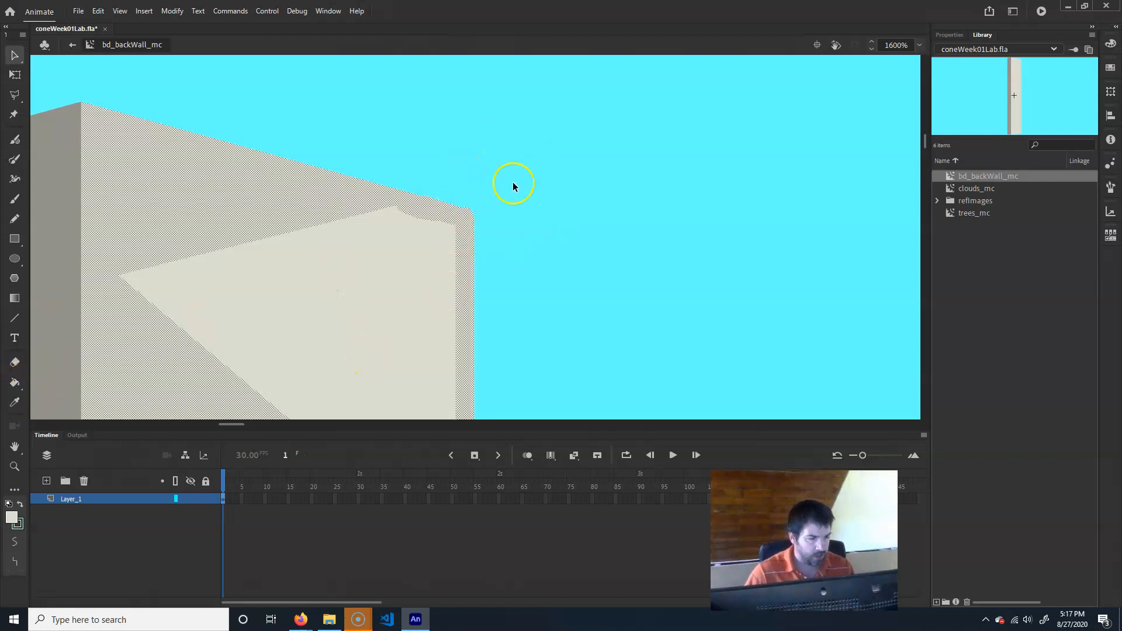
left_click(555, 165)
left_click(337, 327)
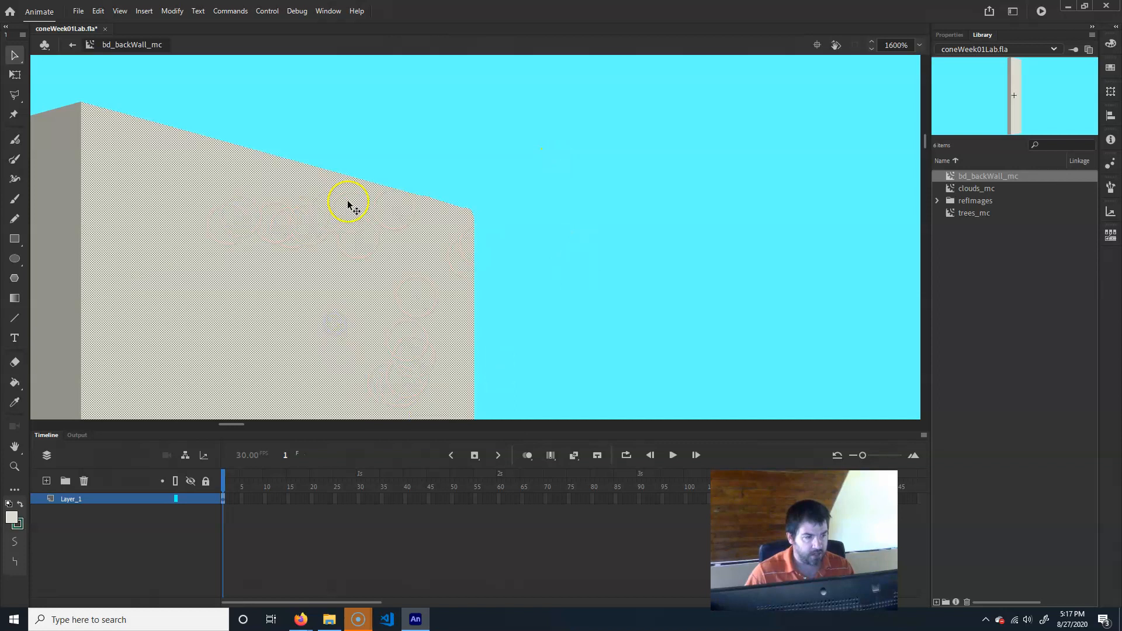
key("ctrl+equal")
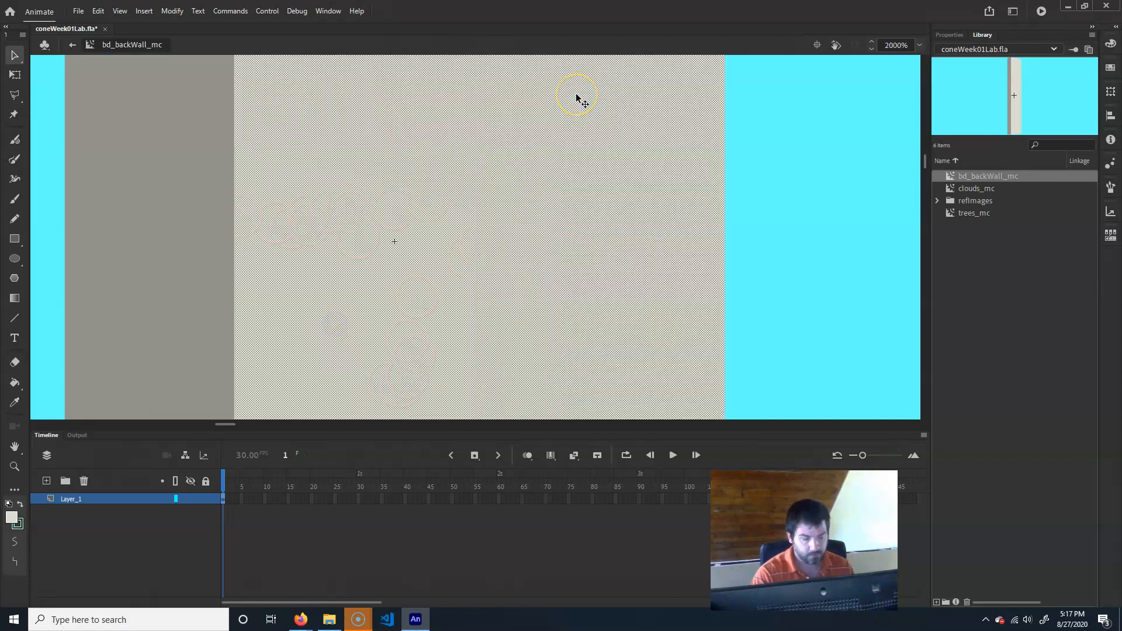
key("ctrl+minus")
key("ctrl+minus")
key("ctrl+minus")
left_click_drag(576, 100, 602, 328)
left_click(638, 233)
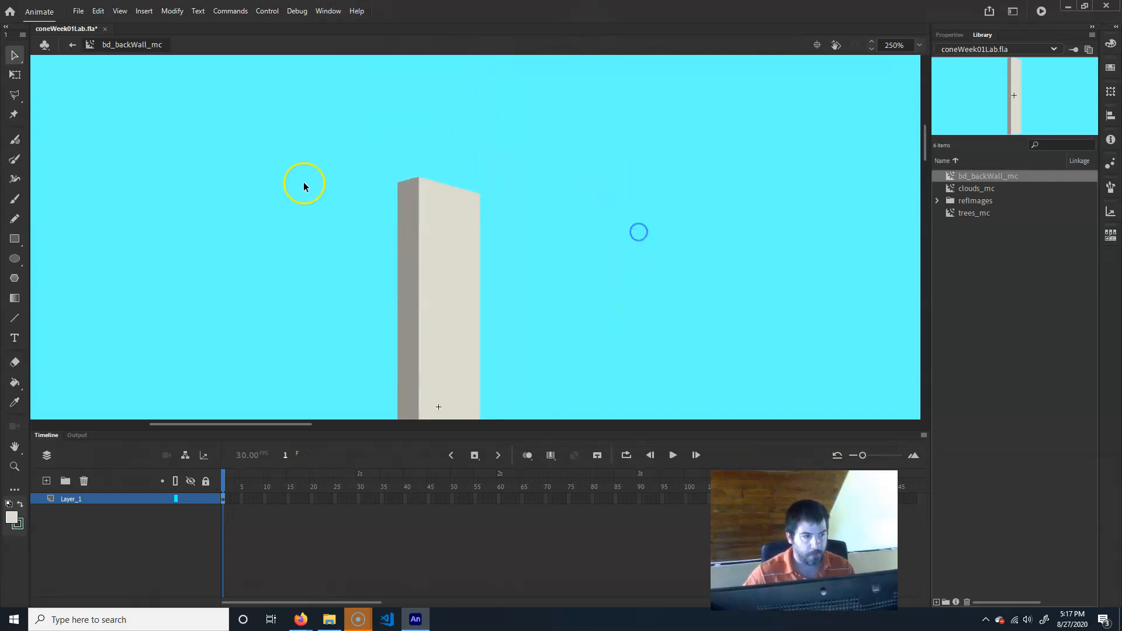
Return to Scene 1 and move the back wall pillar's transformation point to the middle of its edge beside the glass wall, undoing the test stretch
left_click(72, 45)
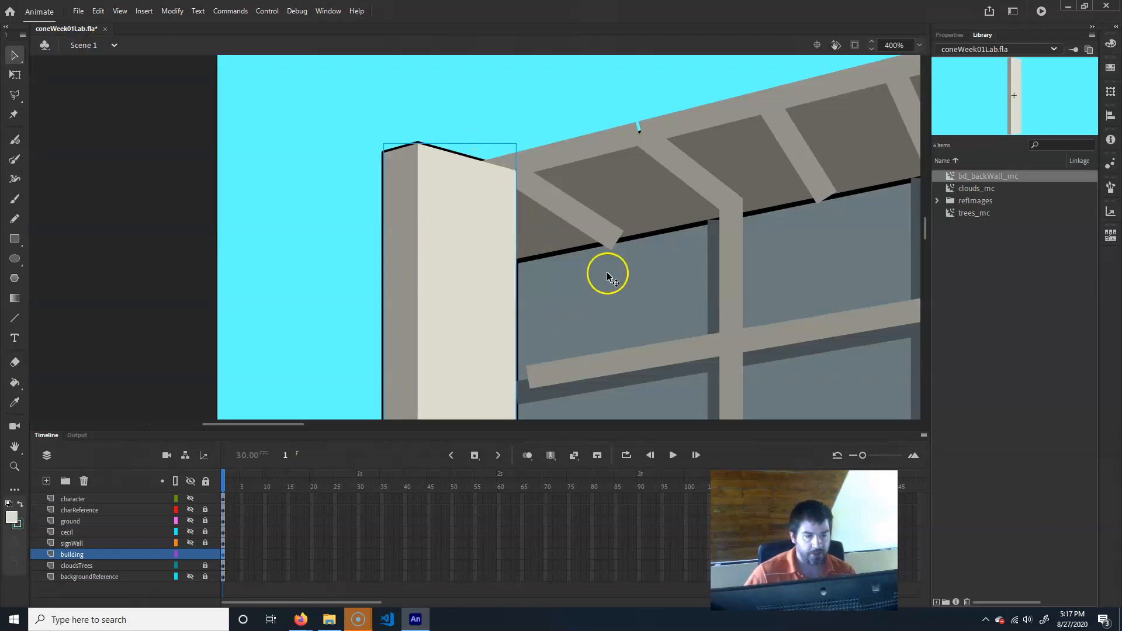
left_click_drag(744, 279, 592, 262)
key("ctrl+1")
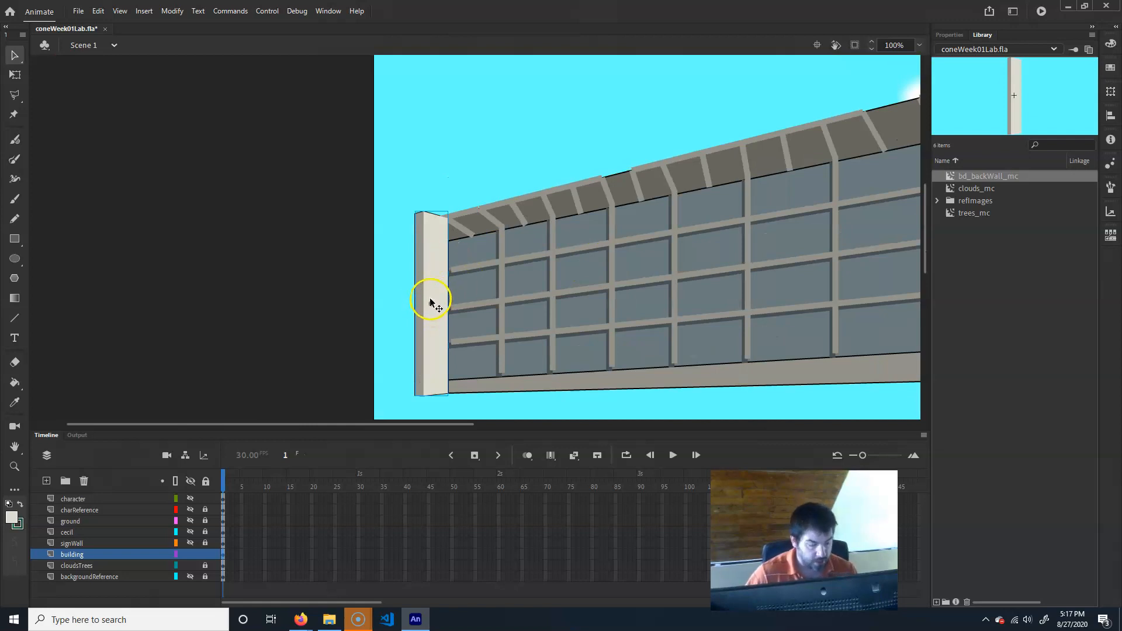
left_click(14, 75)
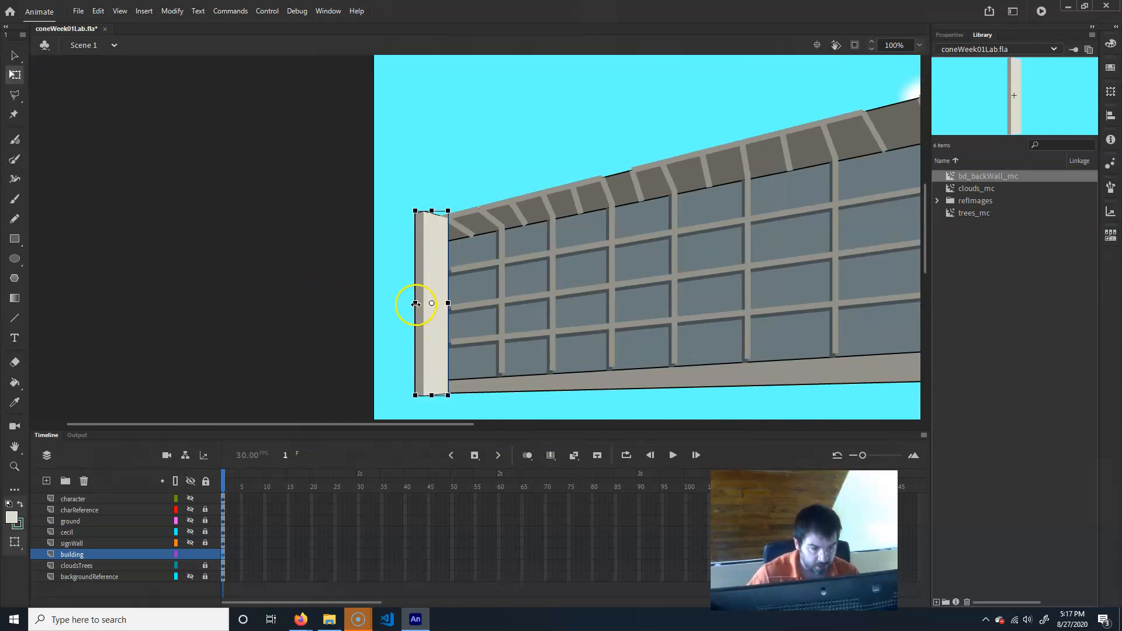
left_click_drag(432, 304, 409, 300)
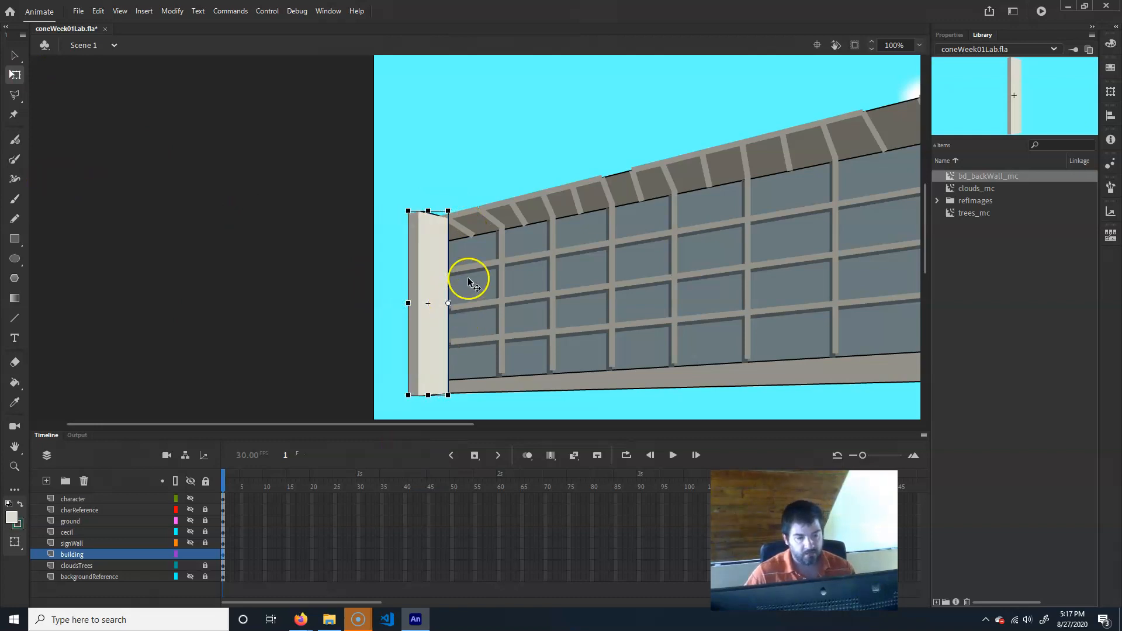
key("ctrl+z")
left_click(14, 58)
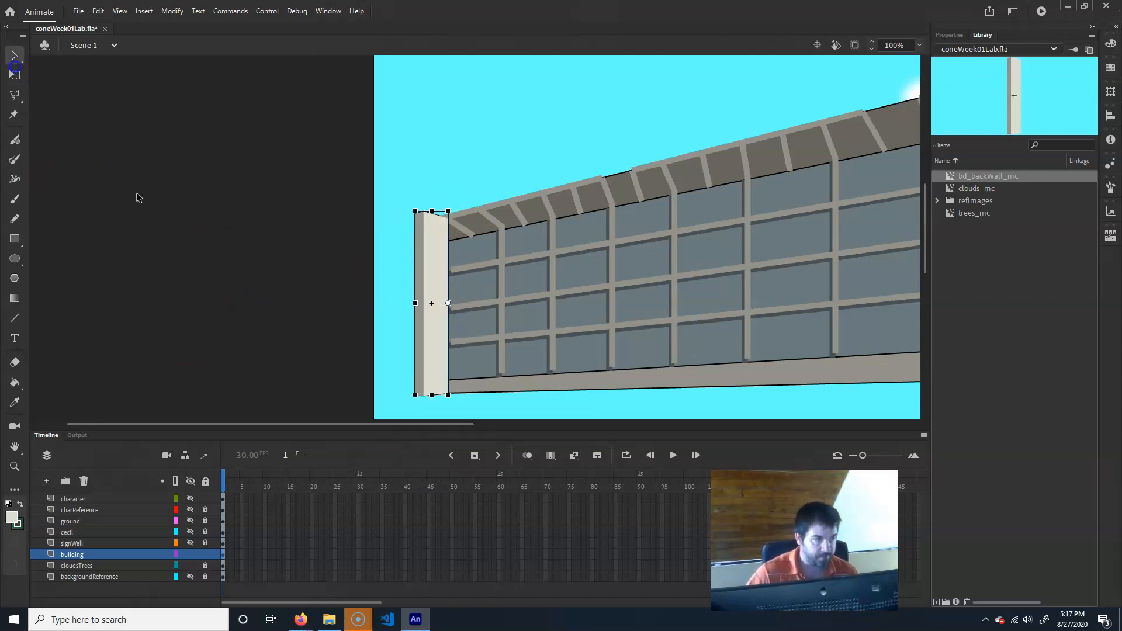
Select all the dark underside panels of the long side roof, from the back wall pillar to the front corner
left_click_drag(802, 266, 526, 288)
left_click_drag(695, 304, 696, 285)
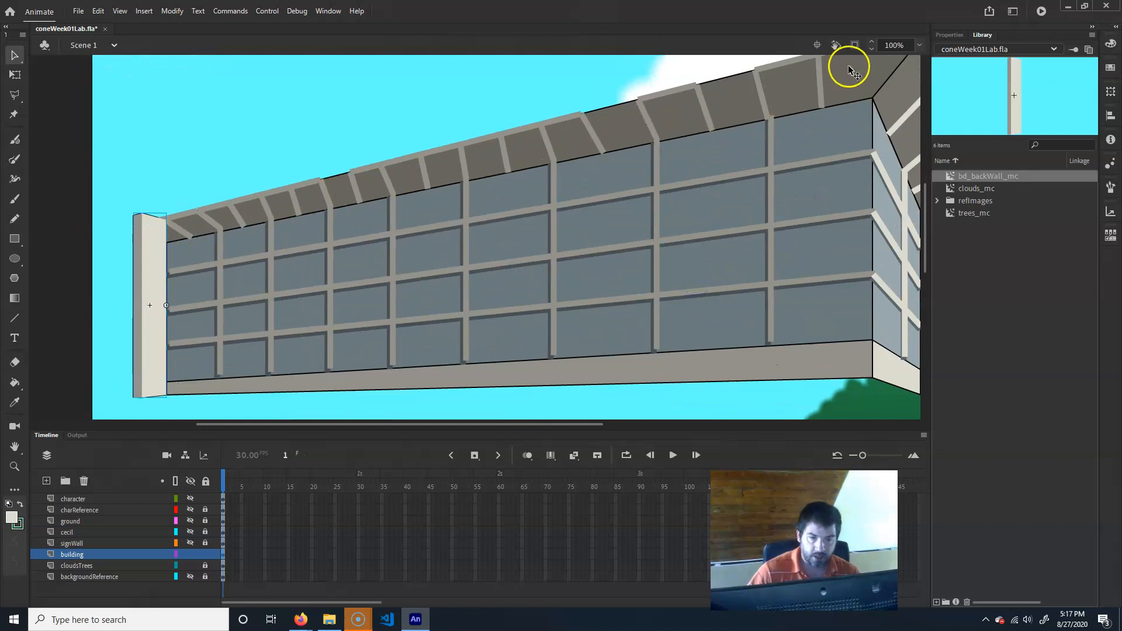
left_click_drag(642, 152, 521, 220)
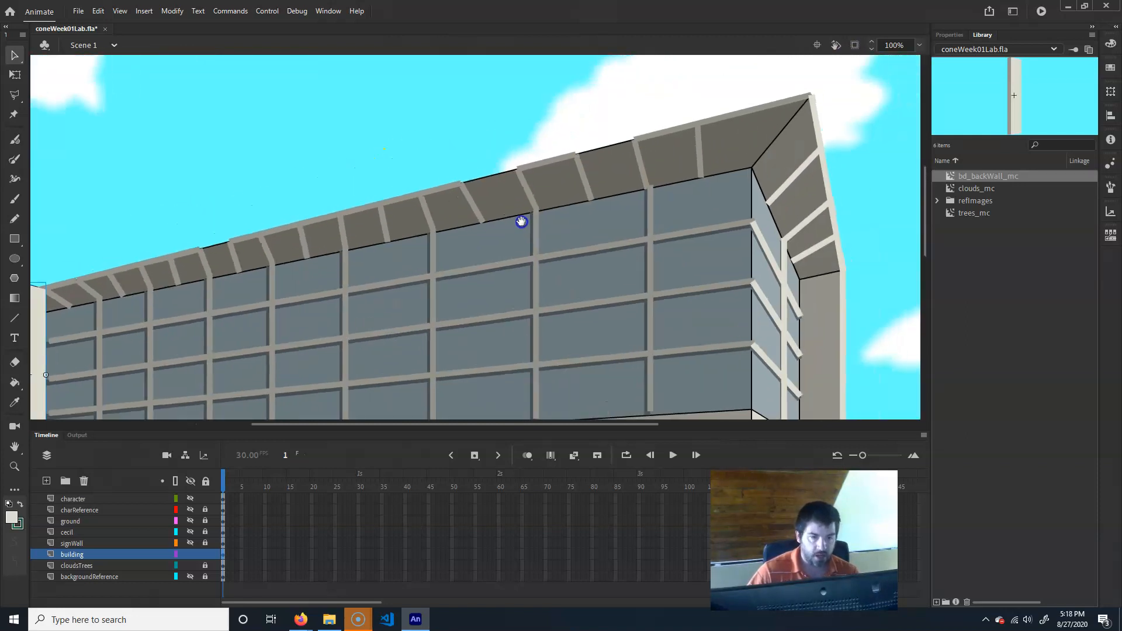
left_click_drag(796, 146, 422, 230)
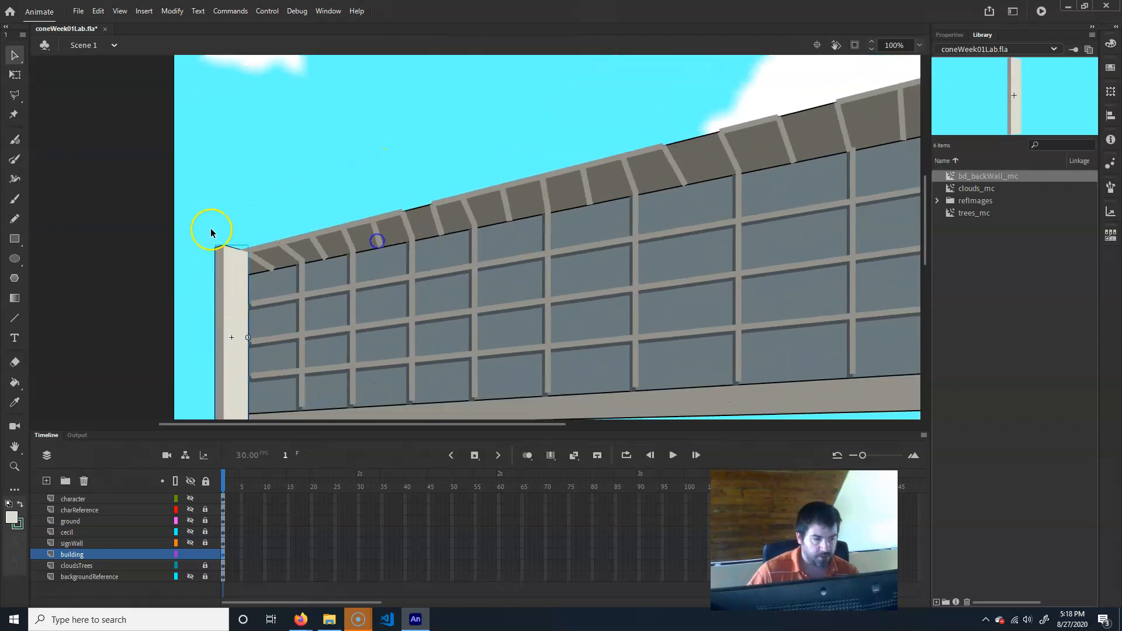
left_click(275, 257)
left_click(306, 252, "shift")
left_click(341, 241, "shift")
left_click(384, 237, "shift")
left_click(411, 232, "shift")
left_click(443, 218, "shift")
left_click(494, 214, "shift")
left_click(521, 199, "shift")
left_click(566, 193, "shift")
left_click(629, 175, "shift")
left_click(649, 169, "shift")
left_click(694, 159, "shift")
left_click(734, 148, "shift")
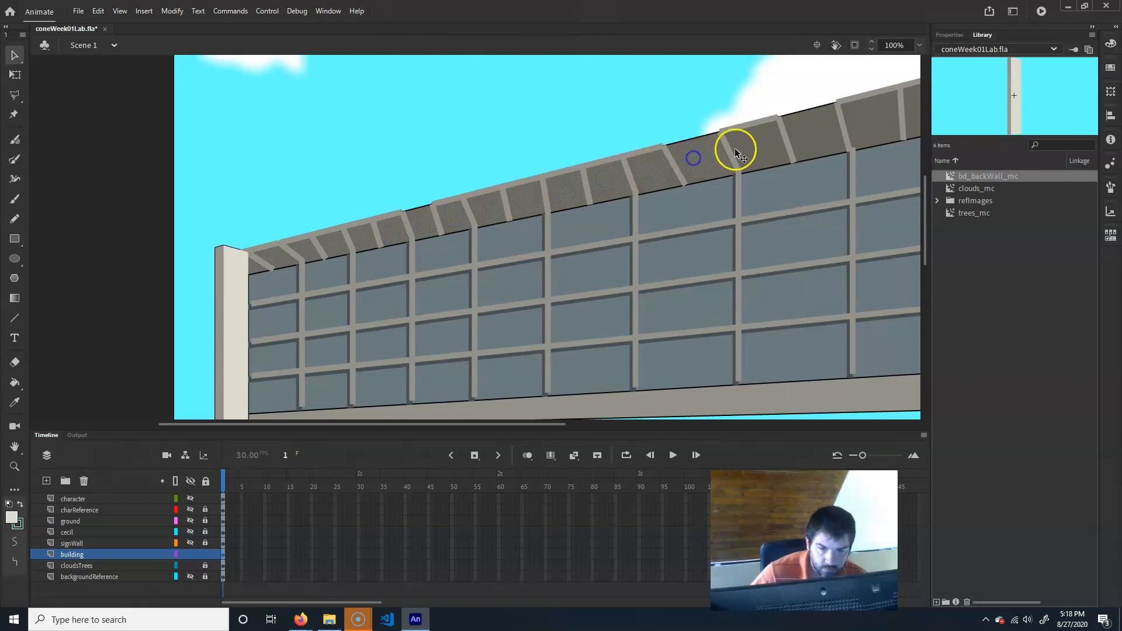
left_click_drag(802, 160, 649, 213)
left_click(648, 181, "shift")
left_click(696, 167, "shift")
left_click(776, 150, "shift")
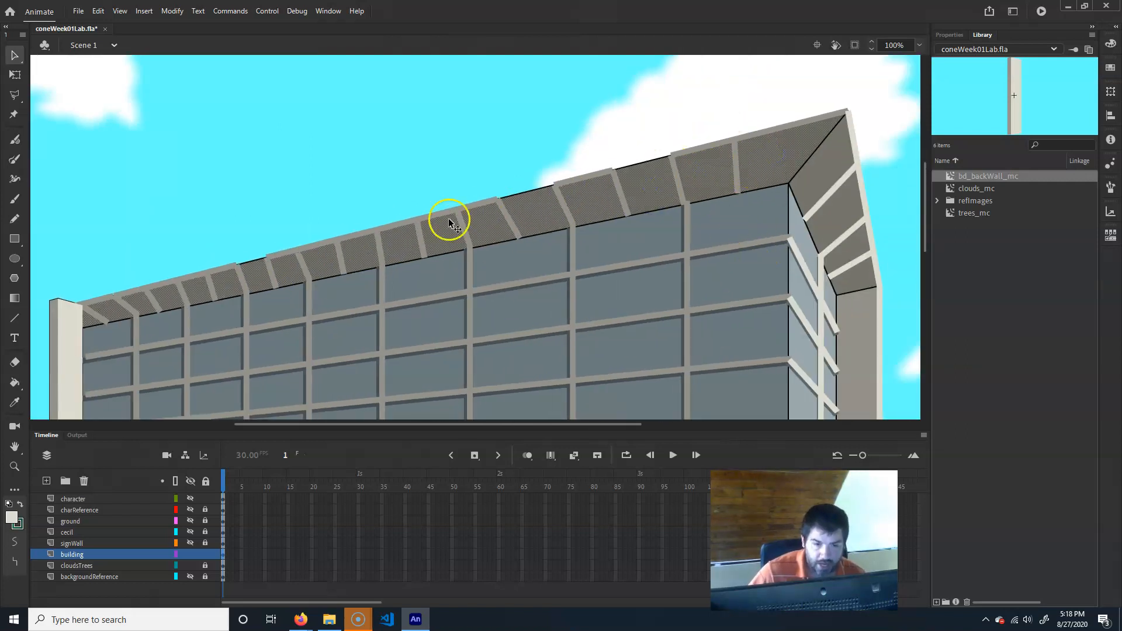
Add the grey ribs crossing the side roof's underside to the panel selection, from the pillar end to the front corner
left_click(94, 300, "shift")
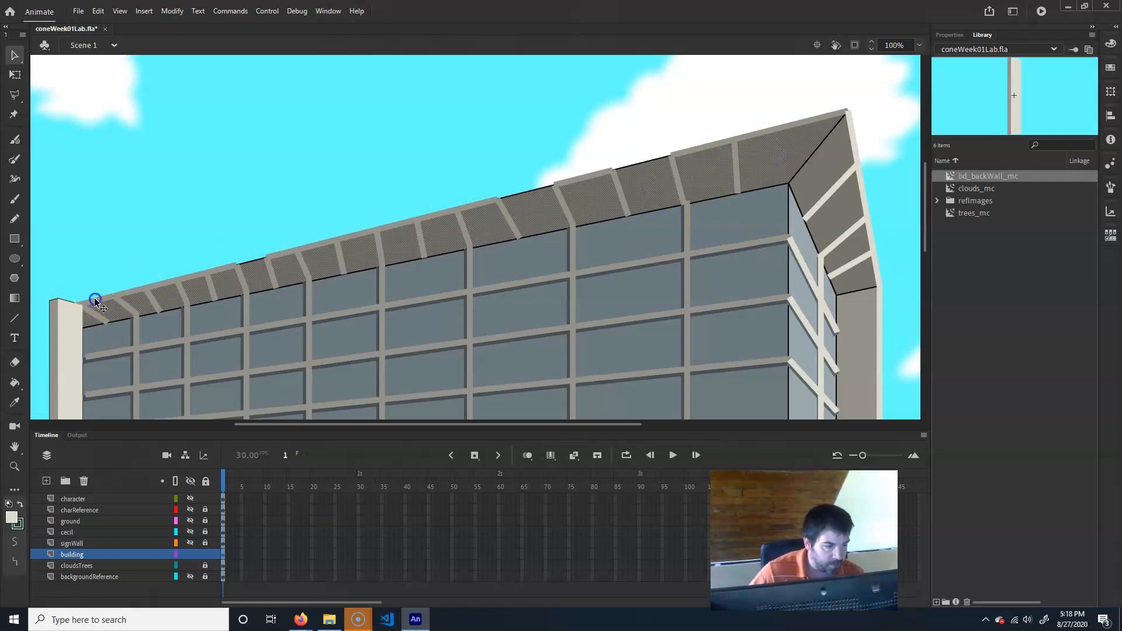
left_click(150, 303, "shift")
left_click(89, 306, "shift")
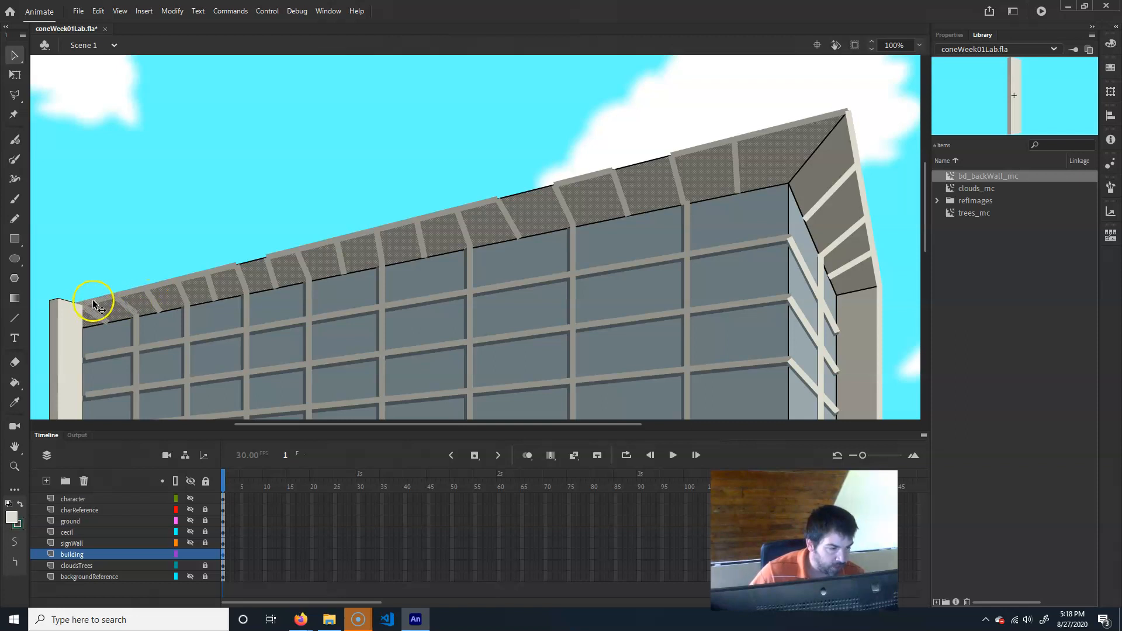
left_click(173, 306, "shift")
left_click(158, 307, "shift")
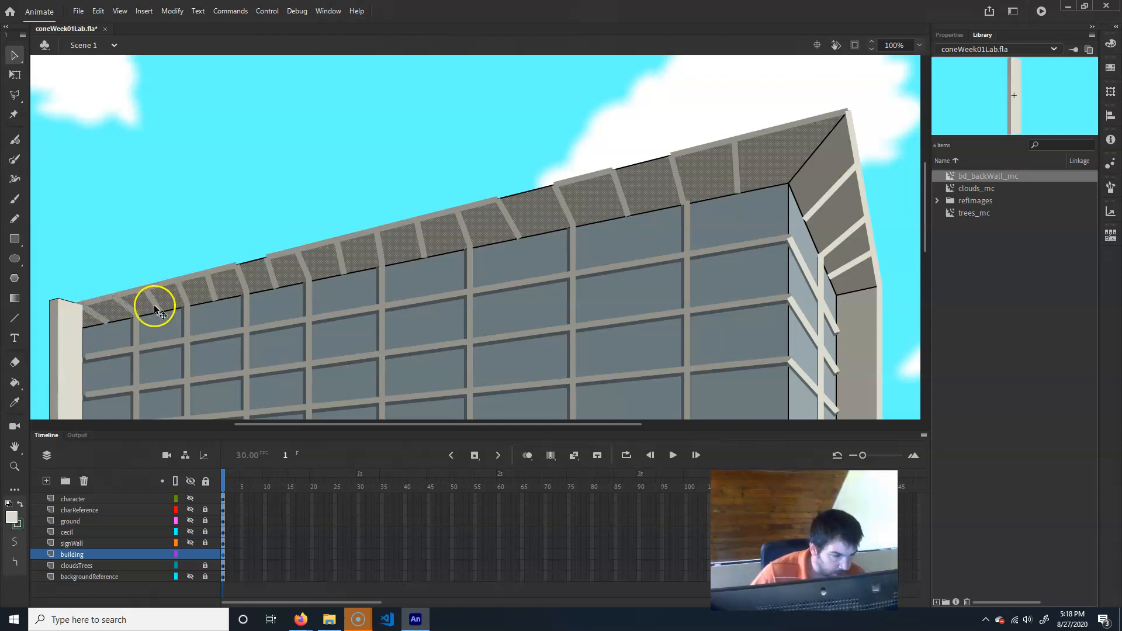
left_click(183, 298, "shift")
left_click(212, 289, "shift")
left_click(242, 281, "shift")
left_click(273, 275, "shift")
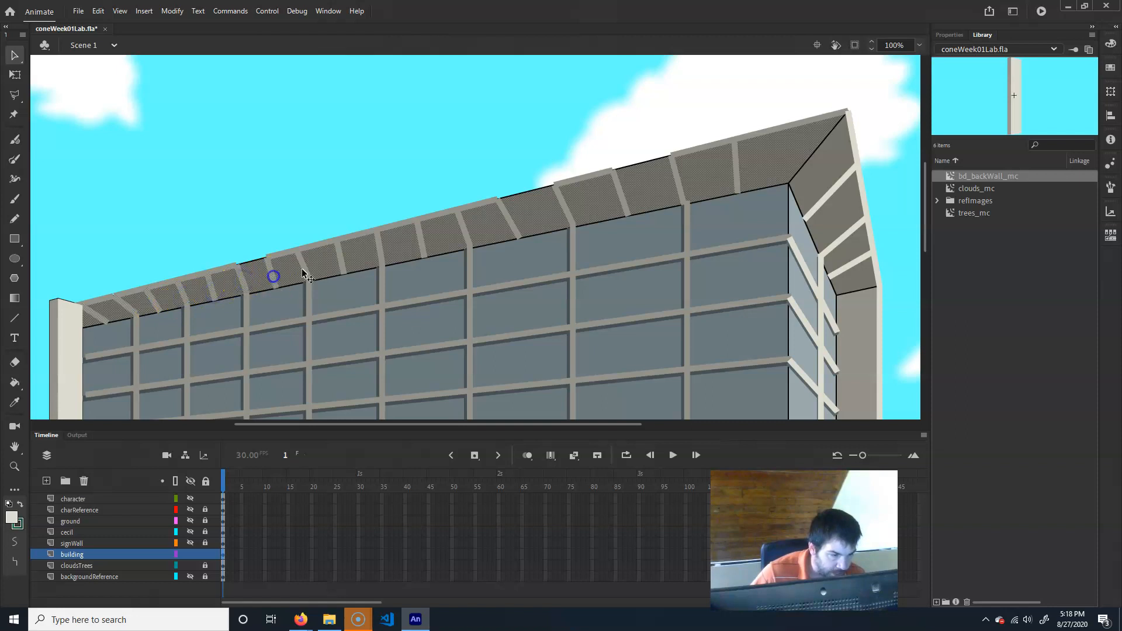
left_click(303, 261, "shift")
left_click(338, 258, "shift")
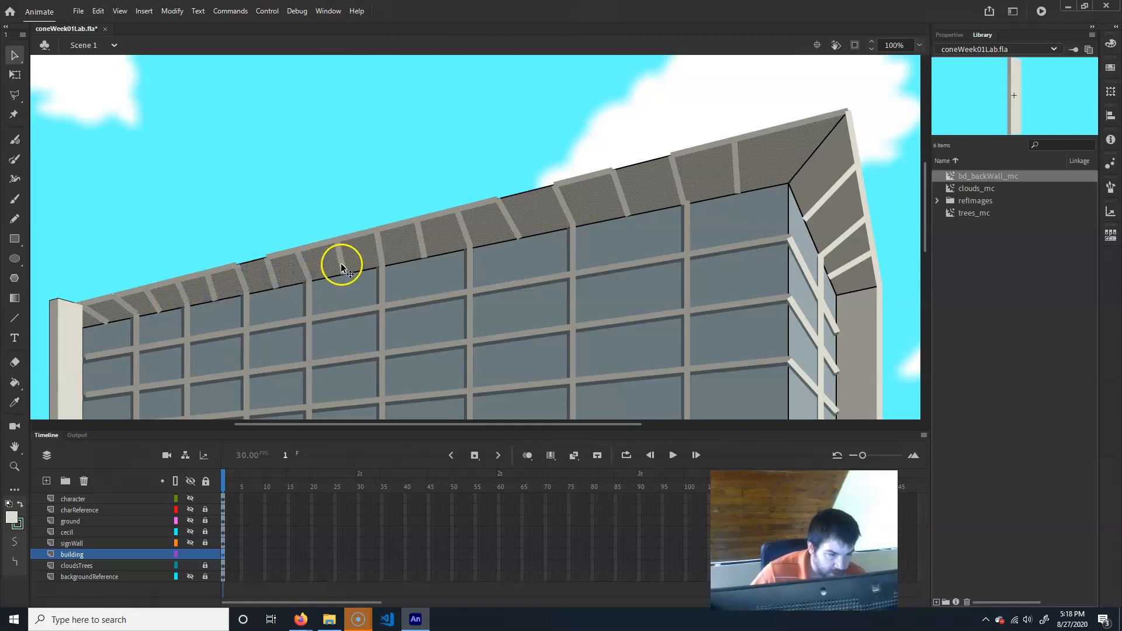
left_click(380, 251, "shift")
left_click(418, 239, "shift")
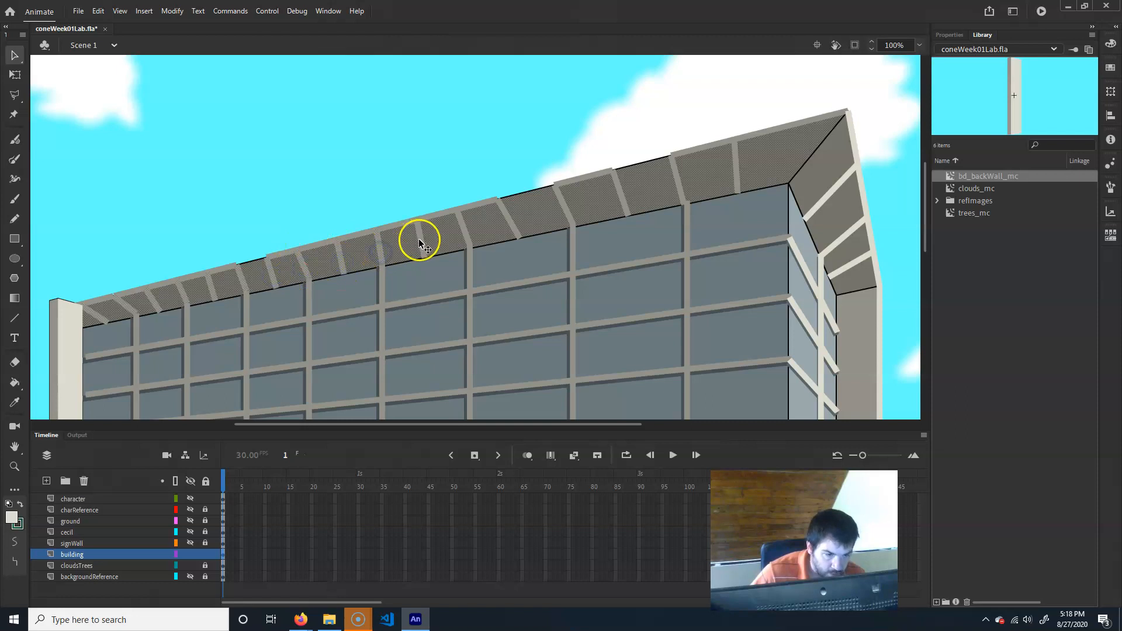
left_click(465, 233, "shift")
left_click(507, 223, "shift")
left_click(566, 213, "shift")
left_click(626, 197, "shift")
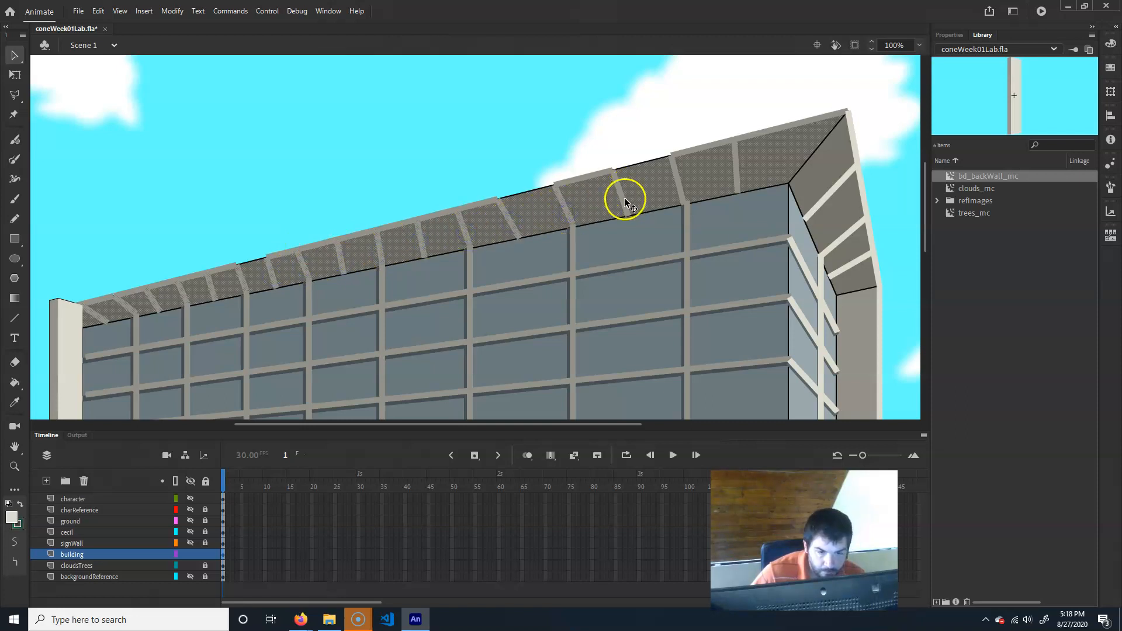
left_click(682, 187, "shift")
left_click(736, 170, "shift")
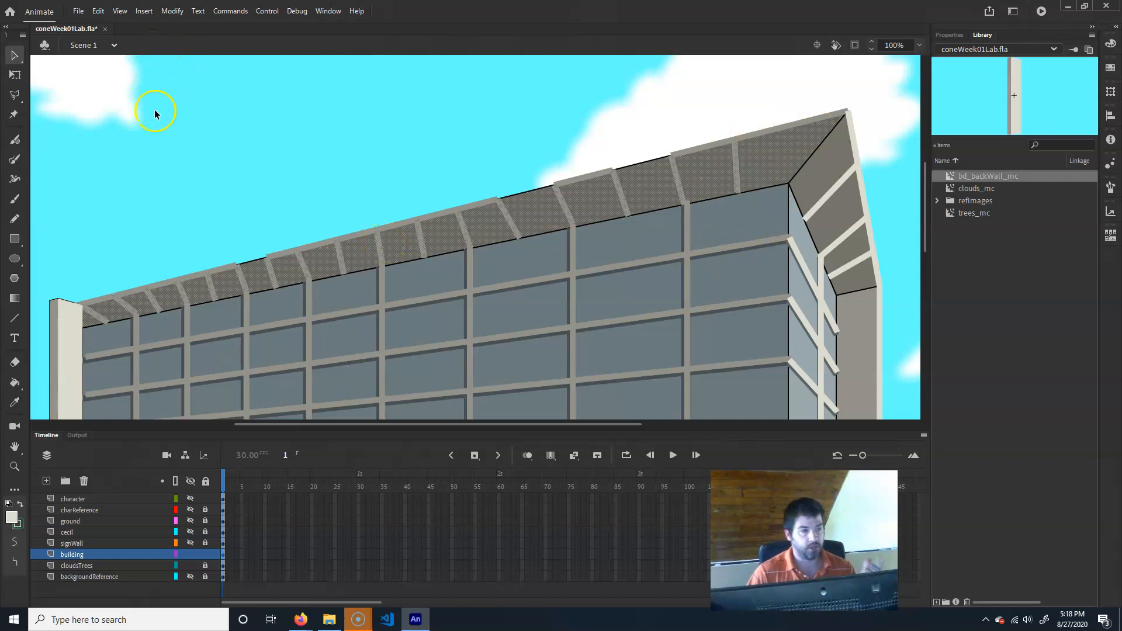
Convert the selected roof panels and ribs into a movie clip symbol named bd_sideRoof_mc
left_click(946, 32)
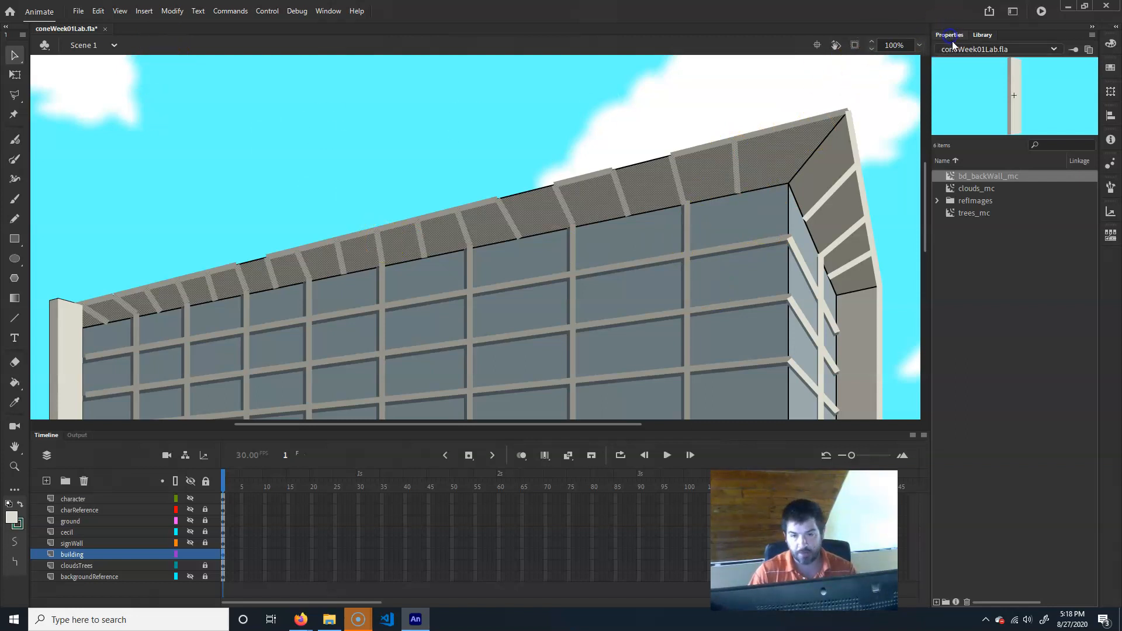
left_click(1024, 116)
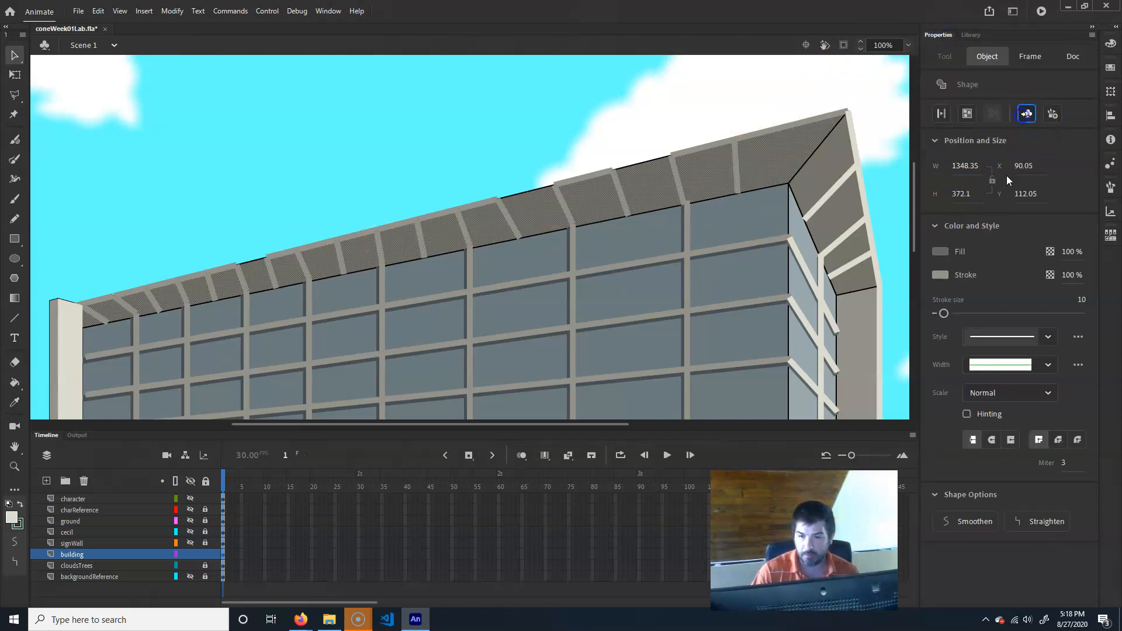
type("bd_")
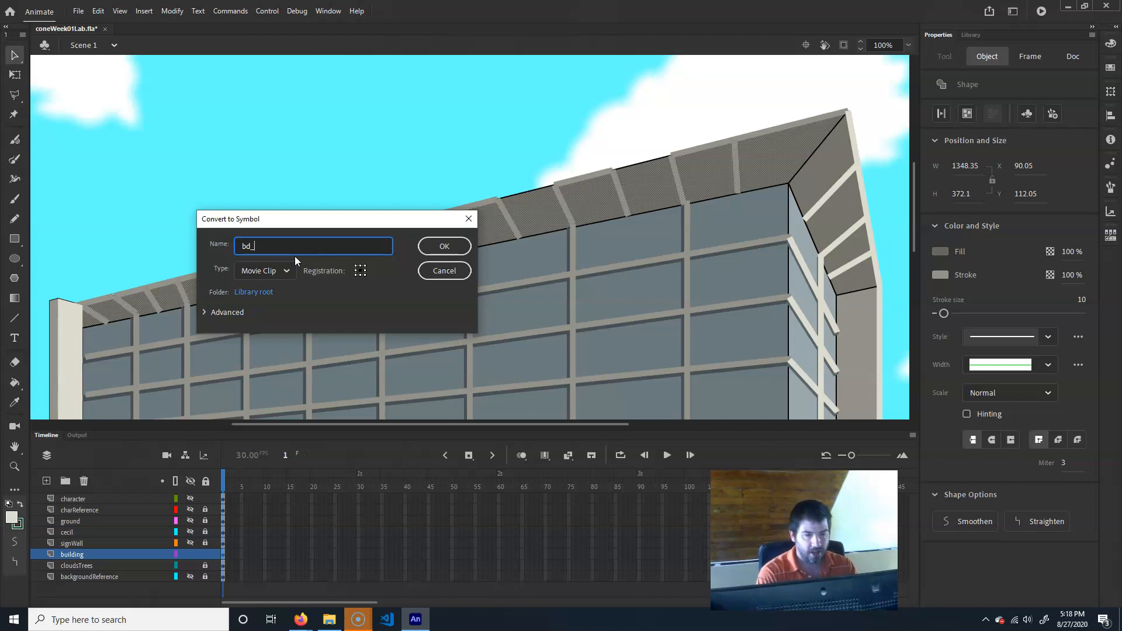
type("Roof_mc")
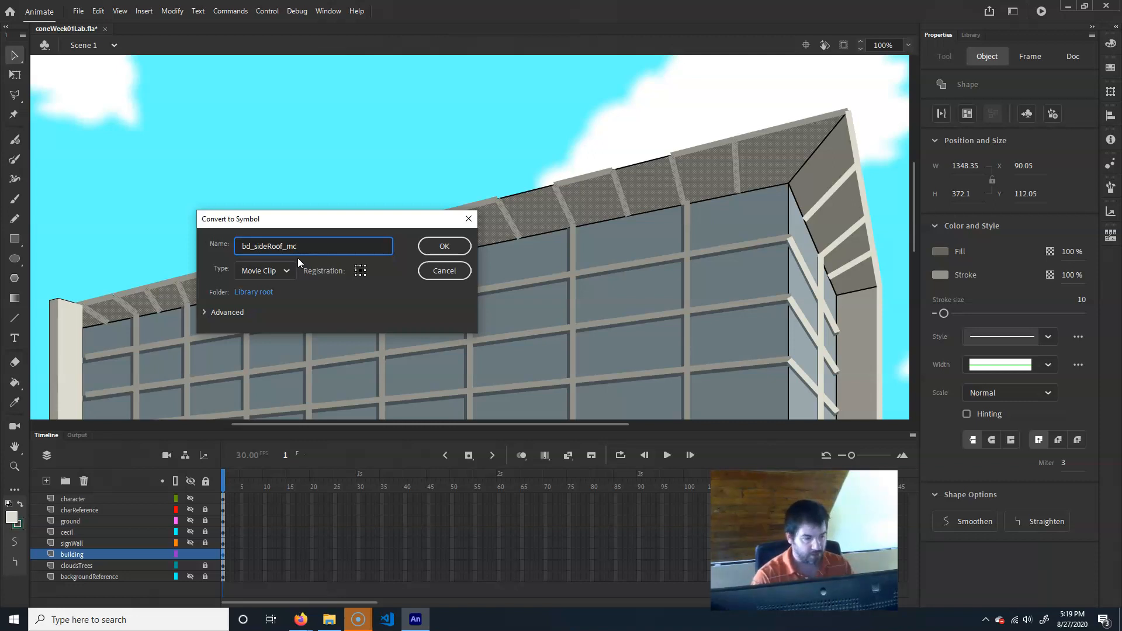
key("Return")
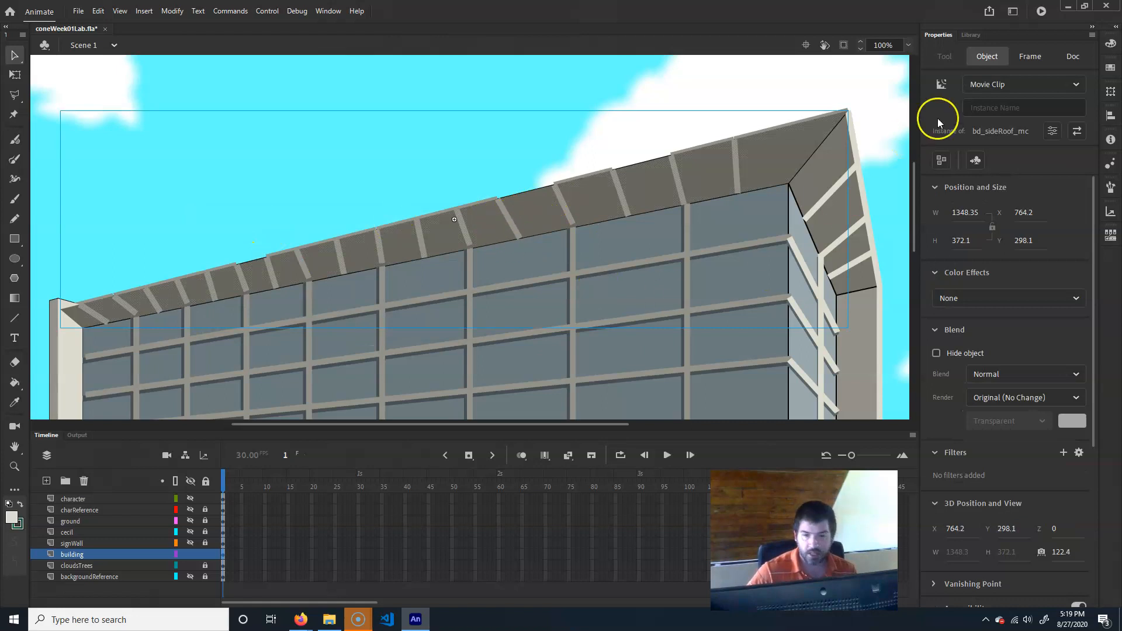
Open the bd_sideRoof_mc symbol on its own from the library for editing
left_click(968, 36)
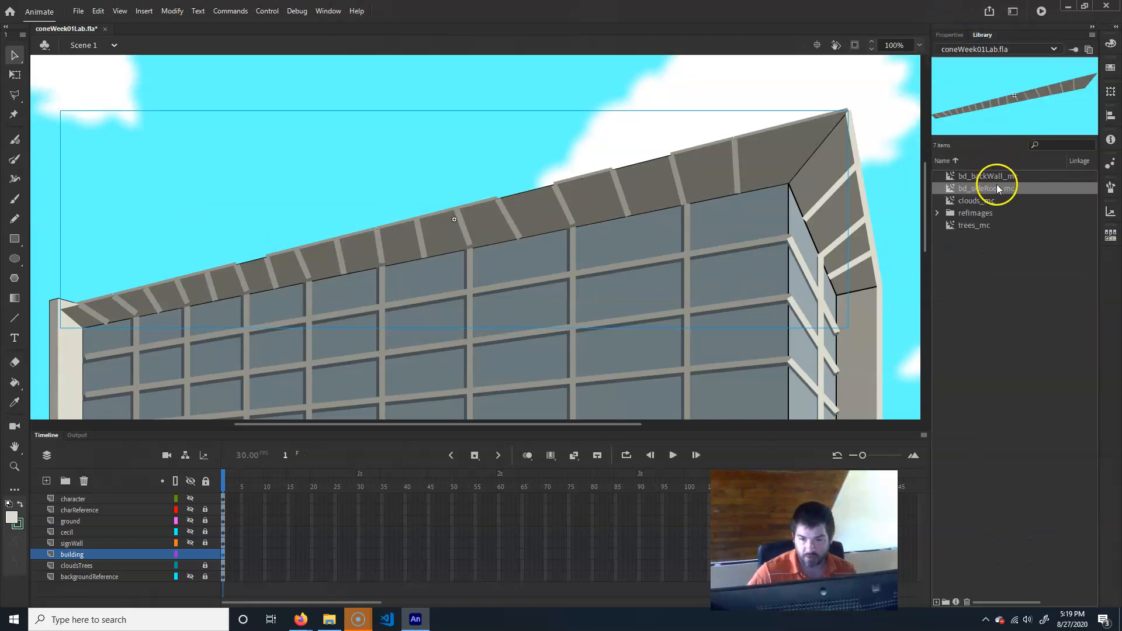
double_click(978, 188)
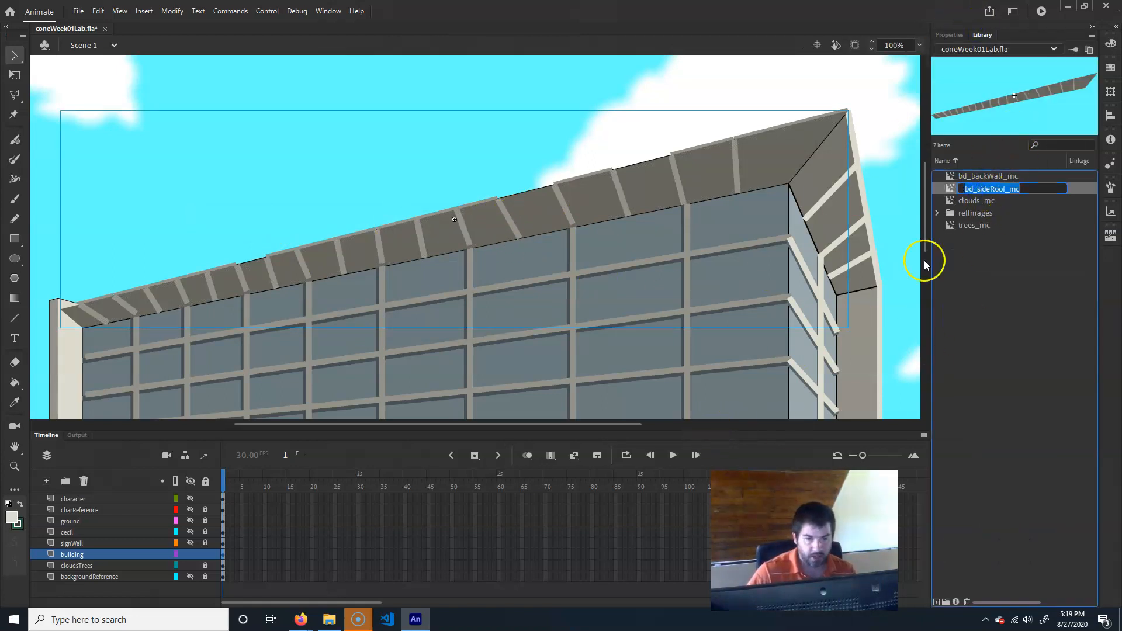
double_click(950, 188)
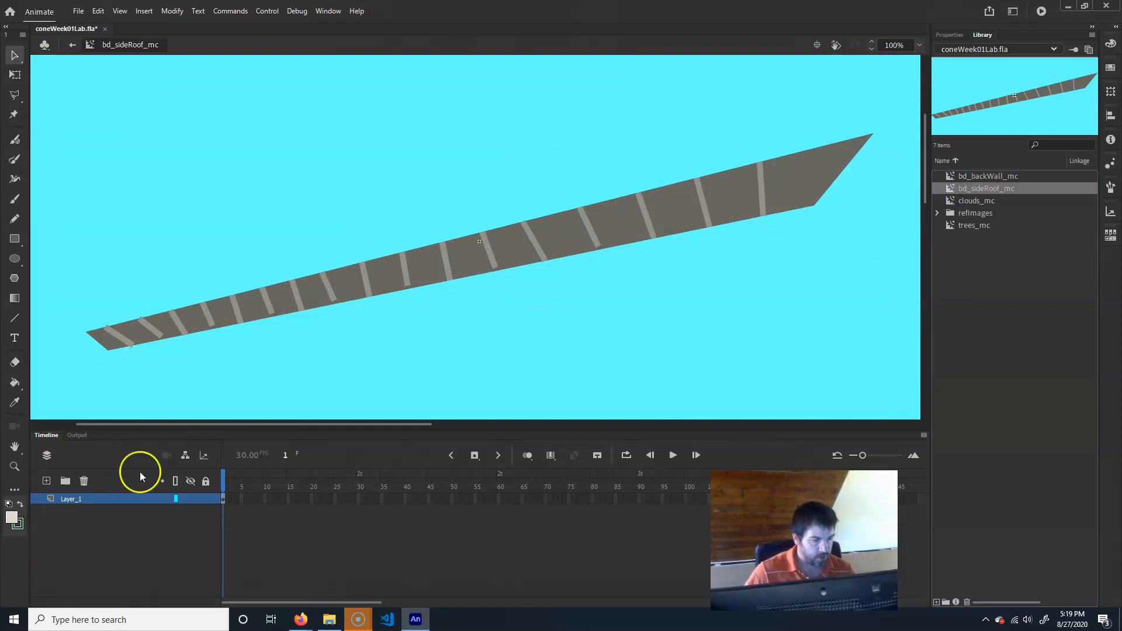
Sample the grey rib stroke and draw a matching line of stroke size 10 along the side roof's whole upper edge
key("i")
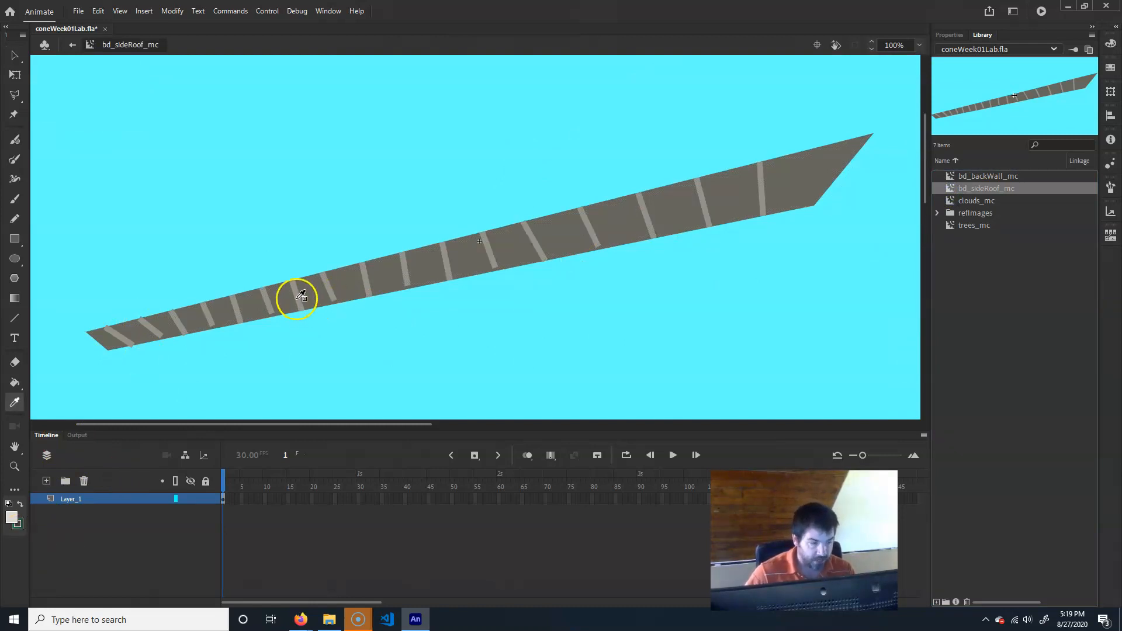
key("k")
left_click(54, 508)
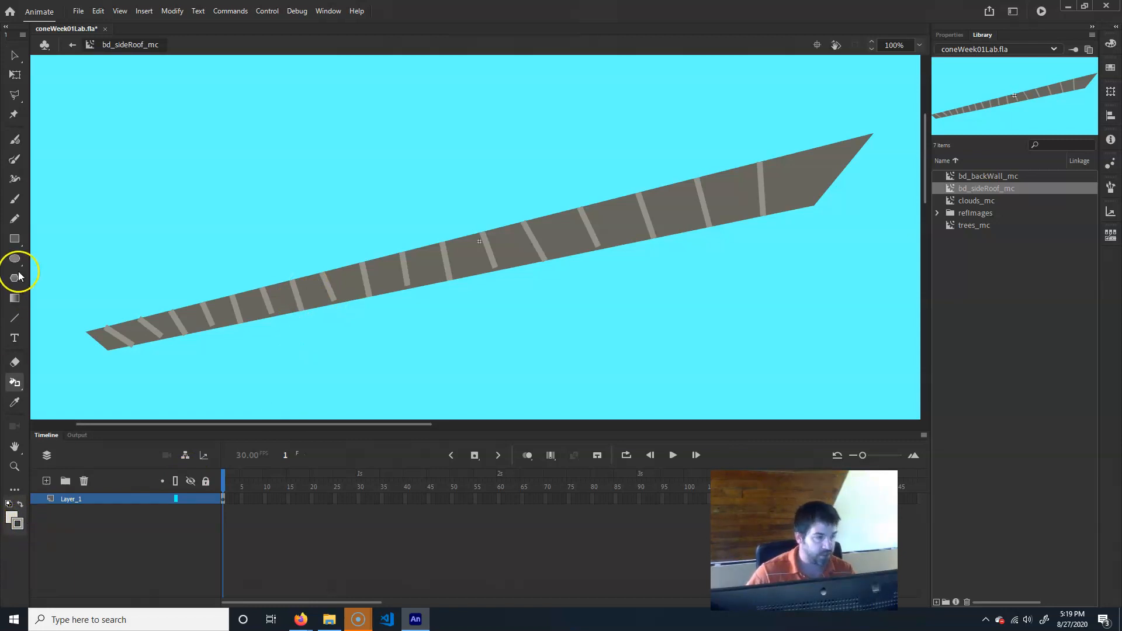
left_click(14, 318)
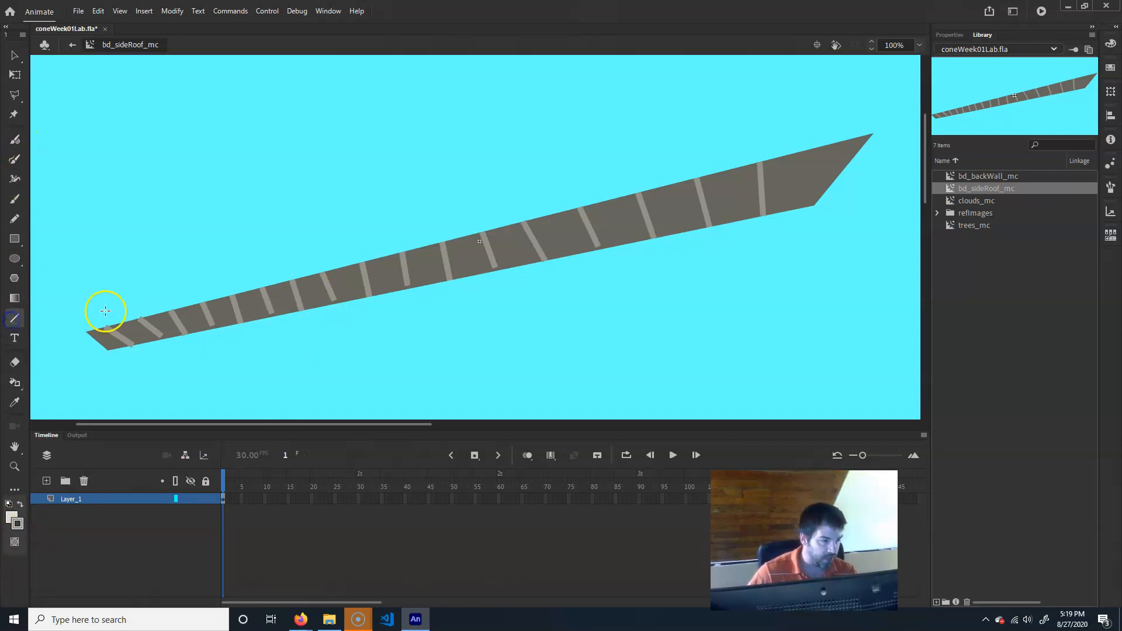
left_click(943, 34)
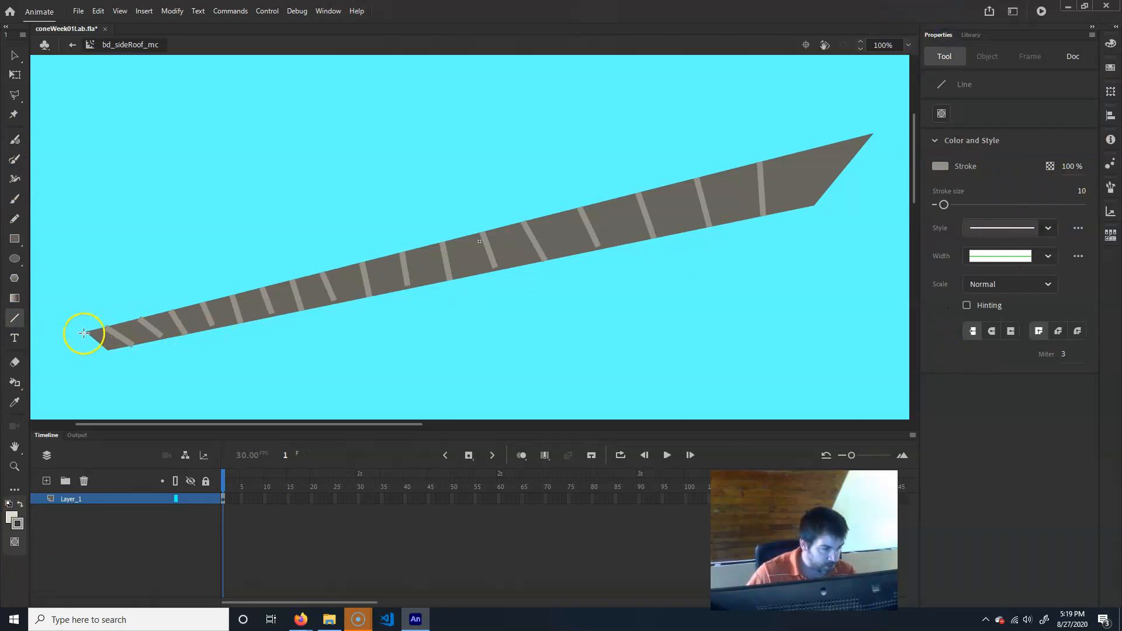
mouse_move(85, 333)
left_mouse_down()
mouse_move(524, 235)
mouse_move(731, 164)
mouse_move(881, 136)
left_mouse_up()
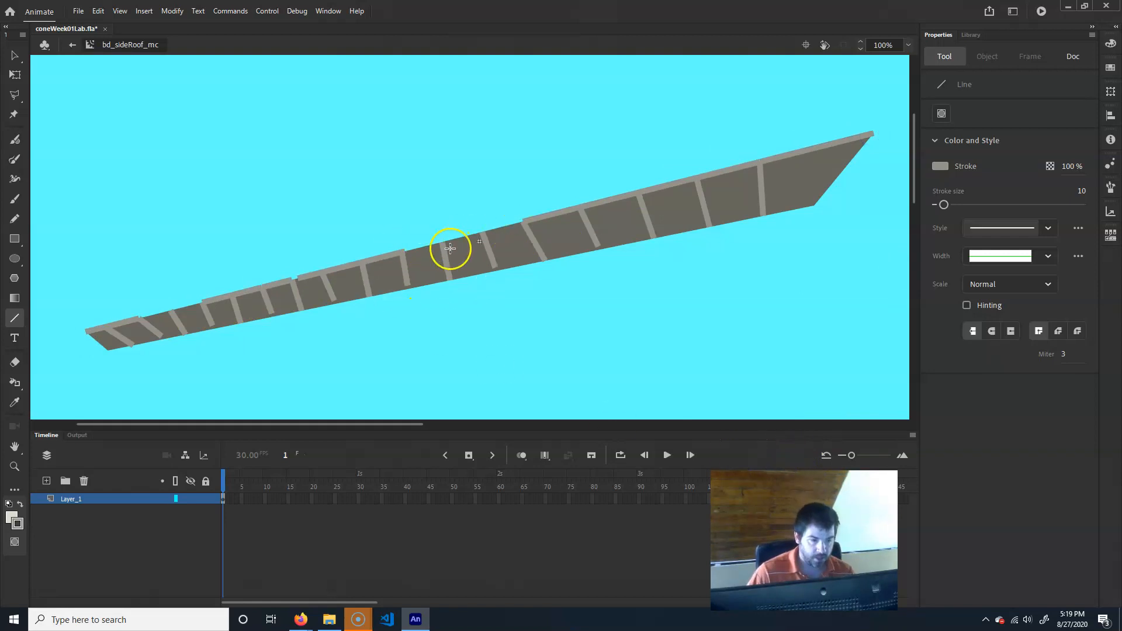
Close the gaps in the side roof's upper trim with matching grey lines of stroke size 10
key("ctrl+=")
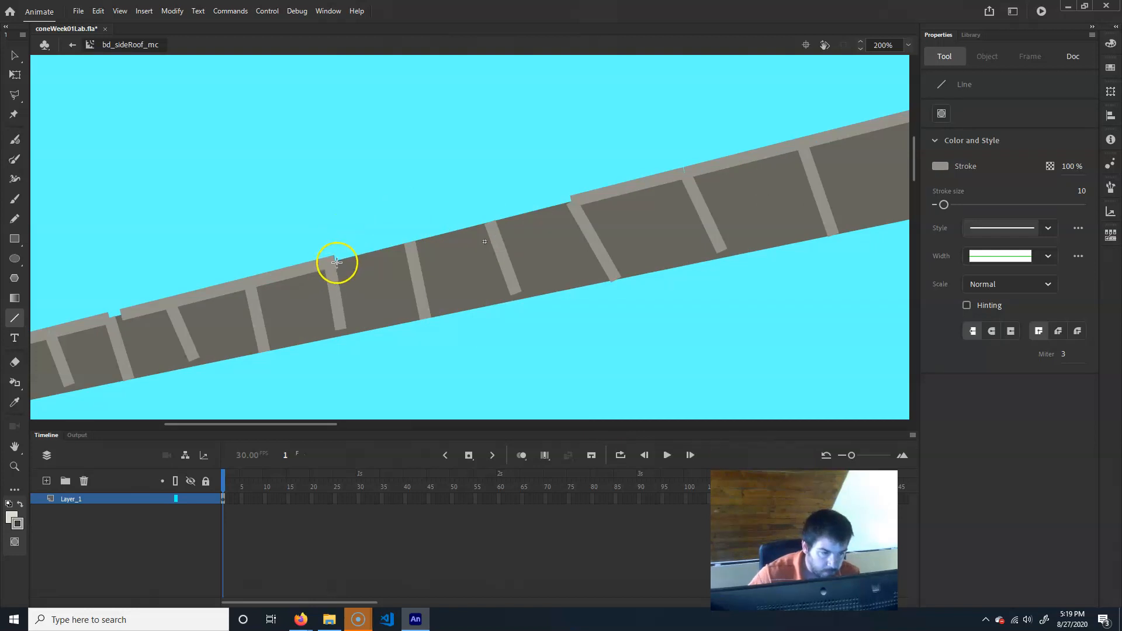
left_click_drag(332, 263, 568, 206)
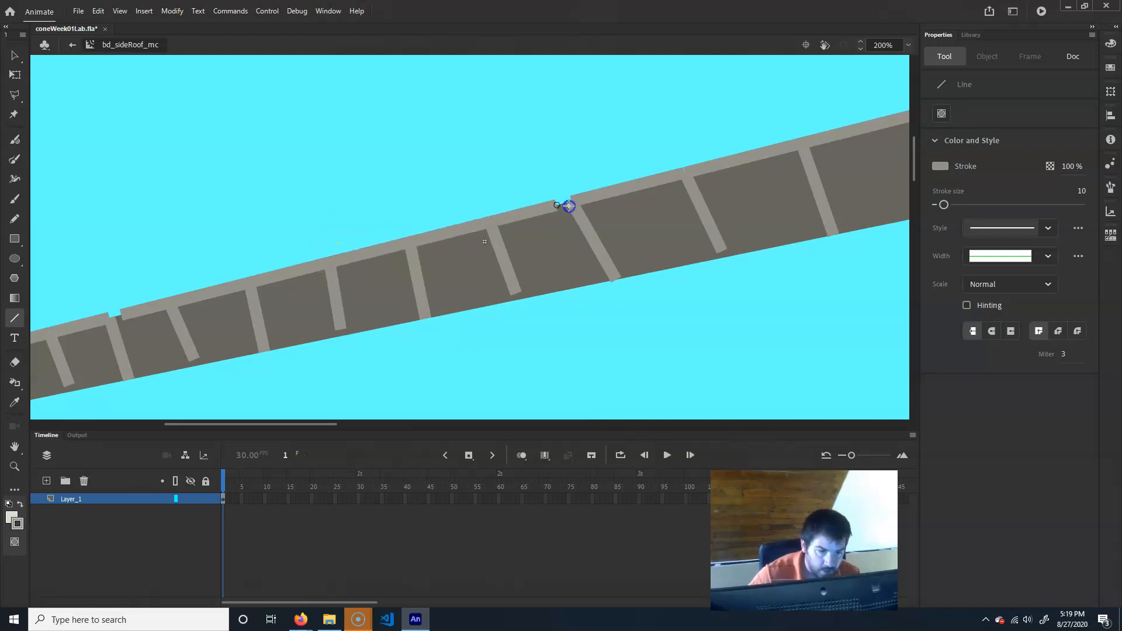
left_click_drag(250, 269, 671, 153)
left_click_drag(533, 200, 524, 202)
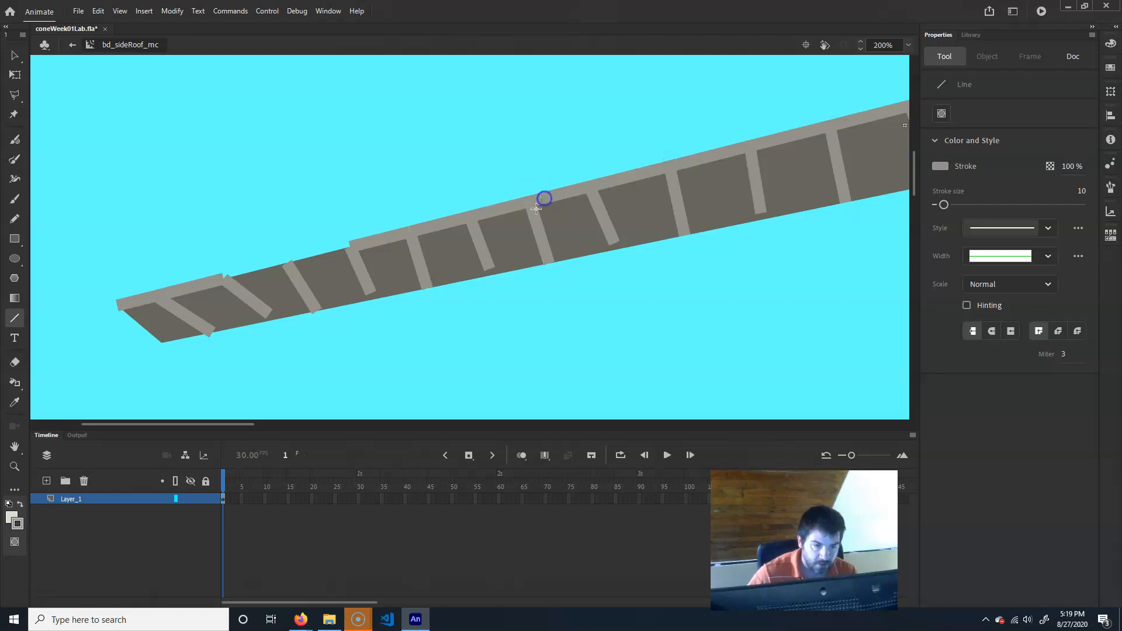
left_click_drag(220, 278, 310, 258)
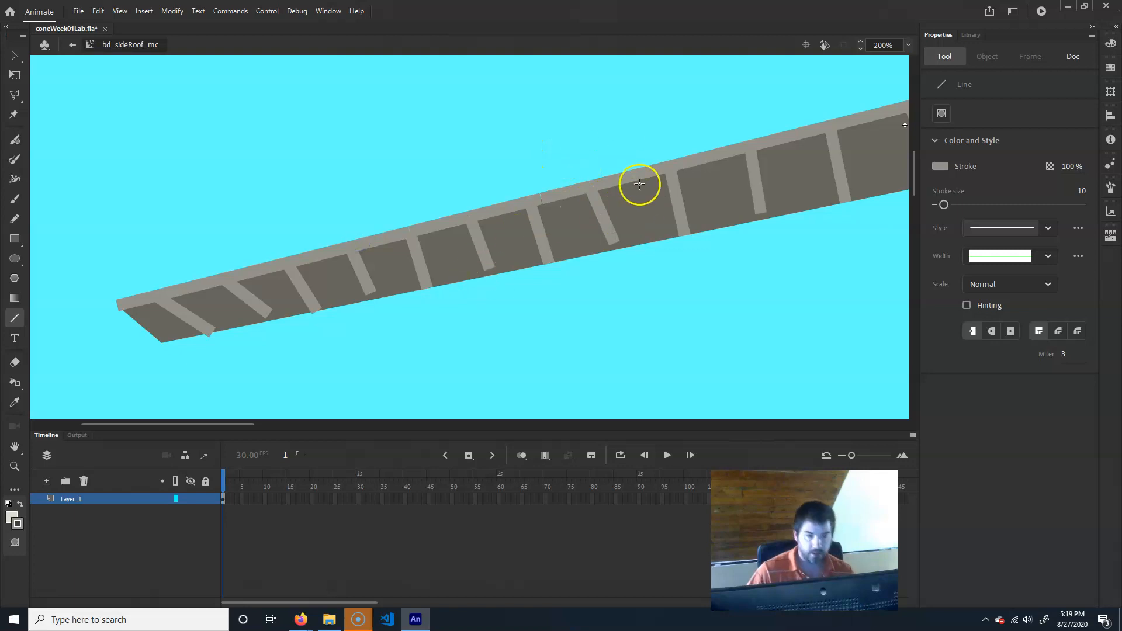
Return to Scene 1 and deselect the side roof symbol
key("ctrl+1")
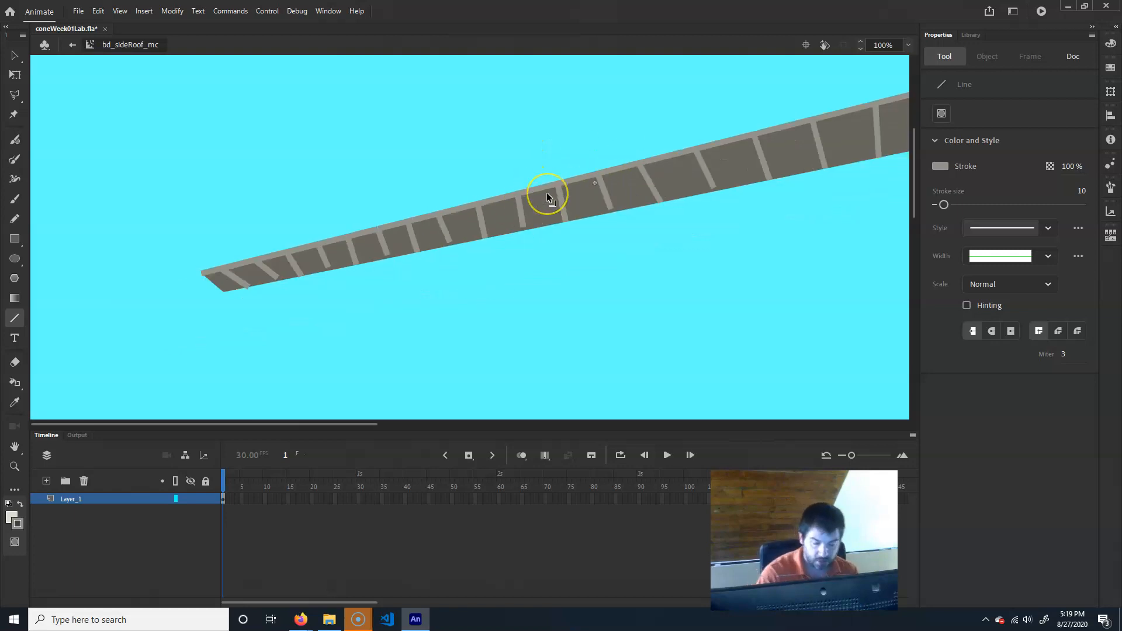
key("ctrl+minus")
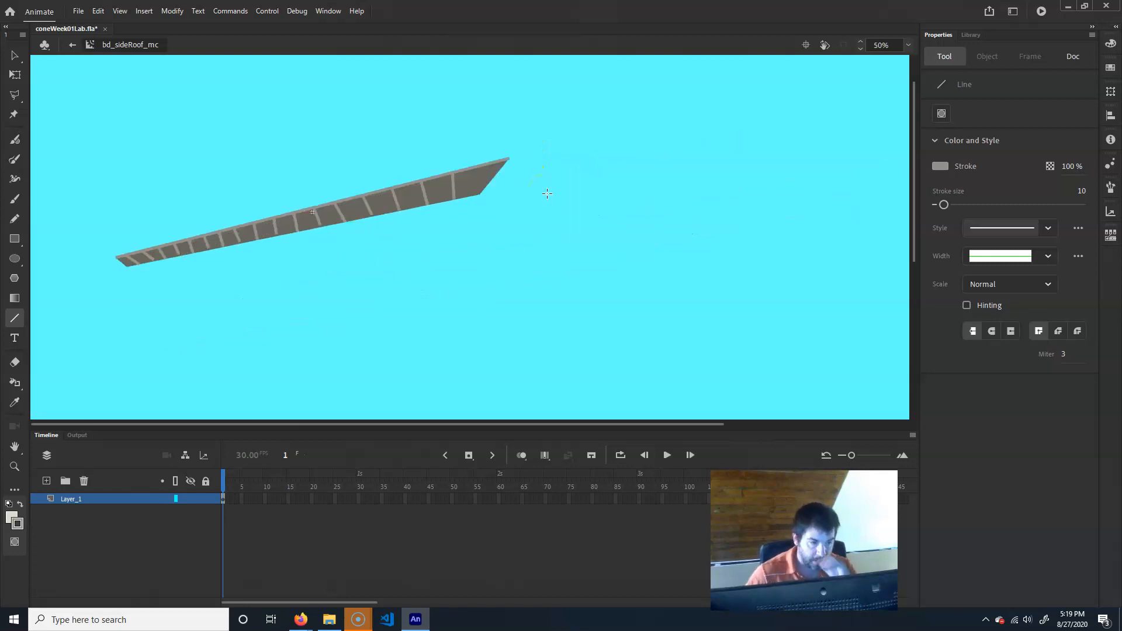
left_click(73, 45)
left_click_drag(496, 268, 637, 325)
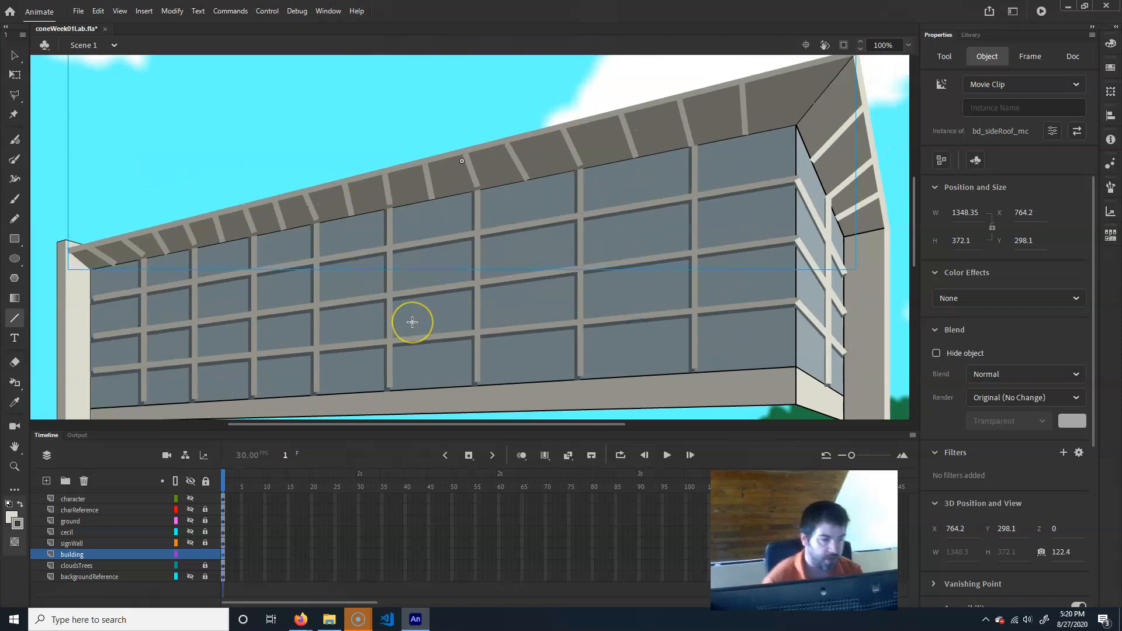
left_click(364, 298)
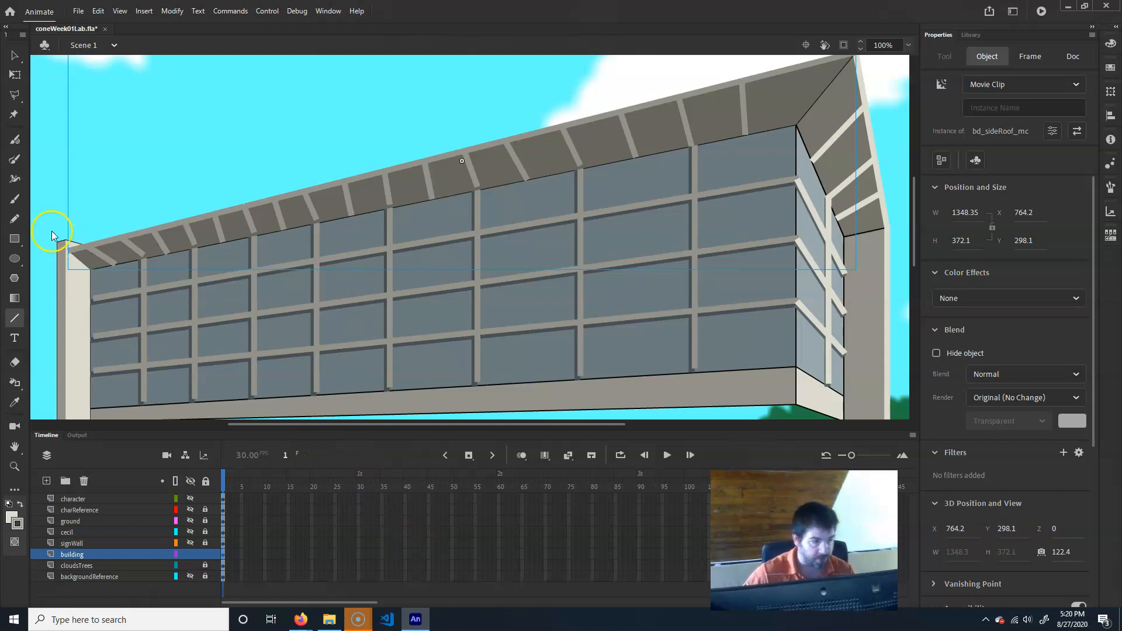
key("v")
left_click(152, 324)
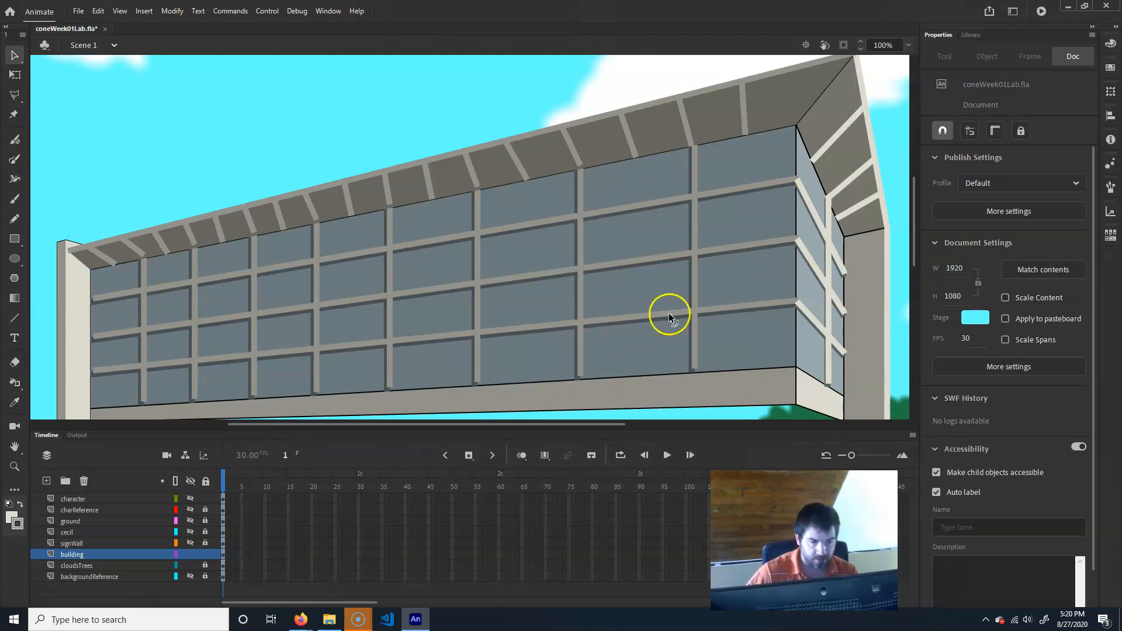
Select the blue-grey window panes of the side wall together, from the front corner to the far pillar
left_click(734, 167)
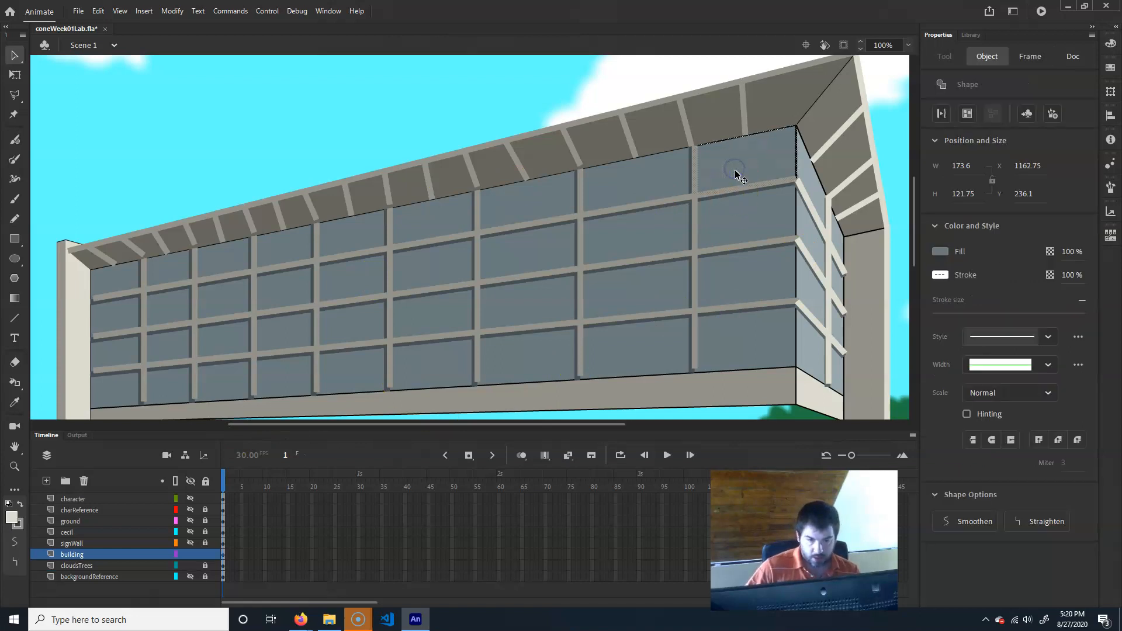
left_click(748, 225, "shift")
left_click(746, 290, "shift")
left_click(747, 359, "shift")
left_click(644, 357, "shift")
left_click(646, 294, "shift")
left_click(634, 238, "shift")
left_click(629, 184, "shift")
left_click(516, 201, "shift")
left_click(514, 258, "shift")
left_click(529, 315, "shift")
left_click(537, 353, "shift")
left_click(431, 363, "shift")
left_click(431, 307, "shift")
left_click(432, 271, "shift")
left_click(425, 235, "shift")
left_click(348, 241, "shift")
left_click(356, 283, "shift")
left_click(350, 321, "shift")
left_click(349, 368, "shift")
left_click(288, 381, "shift")
left_click(288, 296, "shift")
left_click(213, 259, "shift")
left_click(224, 304, "shift")
left_click(227, 355, "shift")
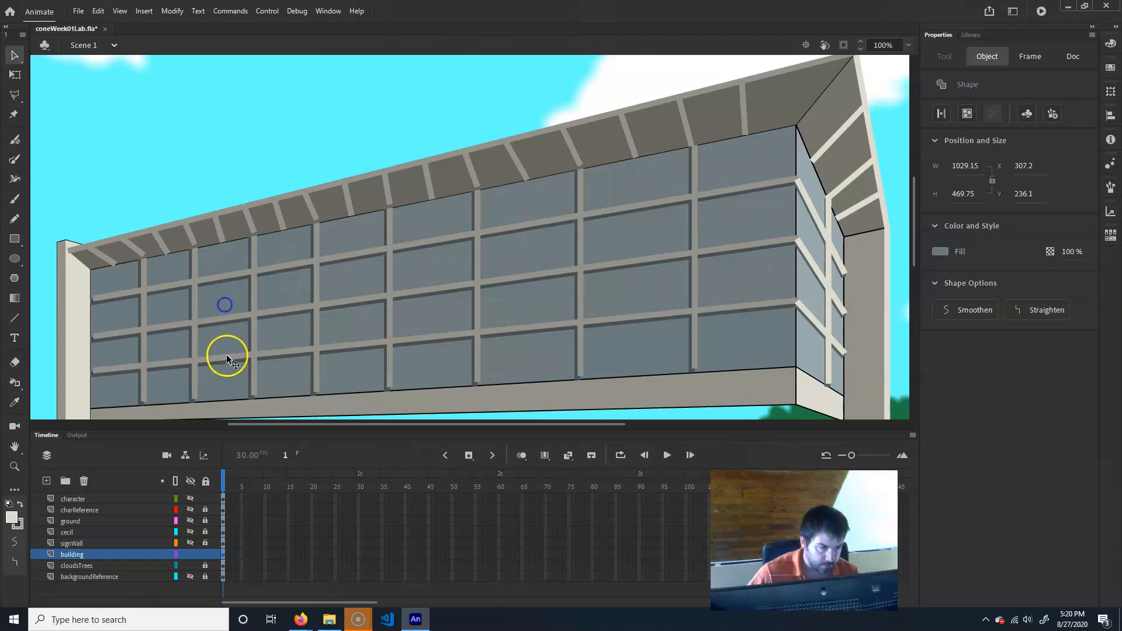
left_click(227, 380, "shift")
left_click(169, 389, "shift")
left_click(170, 349, "shift")
left_click(170, 314, "shift")
left_click(174, 270, "shift")
left_click(123, 284, "shift")
Add the lower ledge, grey mullions and their dark shadows to the pane selection and convert everything into a movie clip symbol named bd_sideWall_mc
left_click(371, 416, "shift")
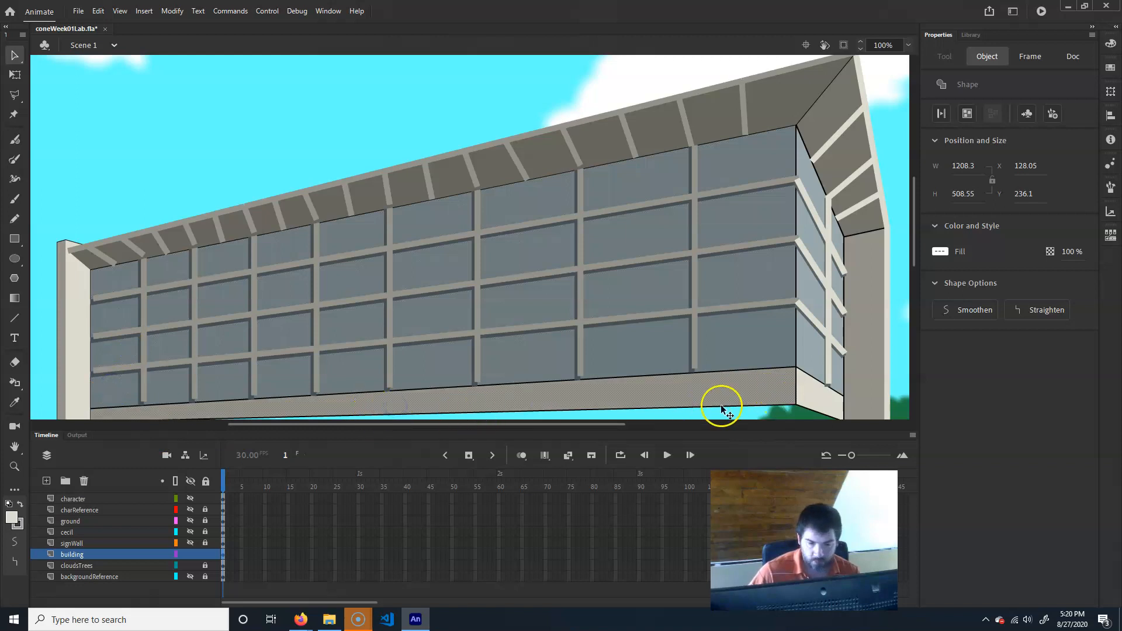
left_click(693, 310, "shift")
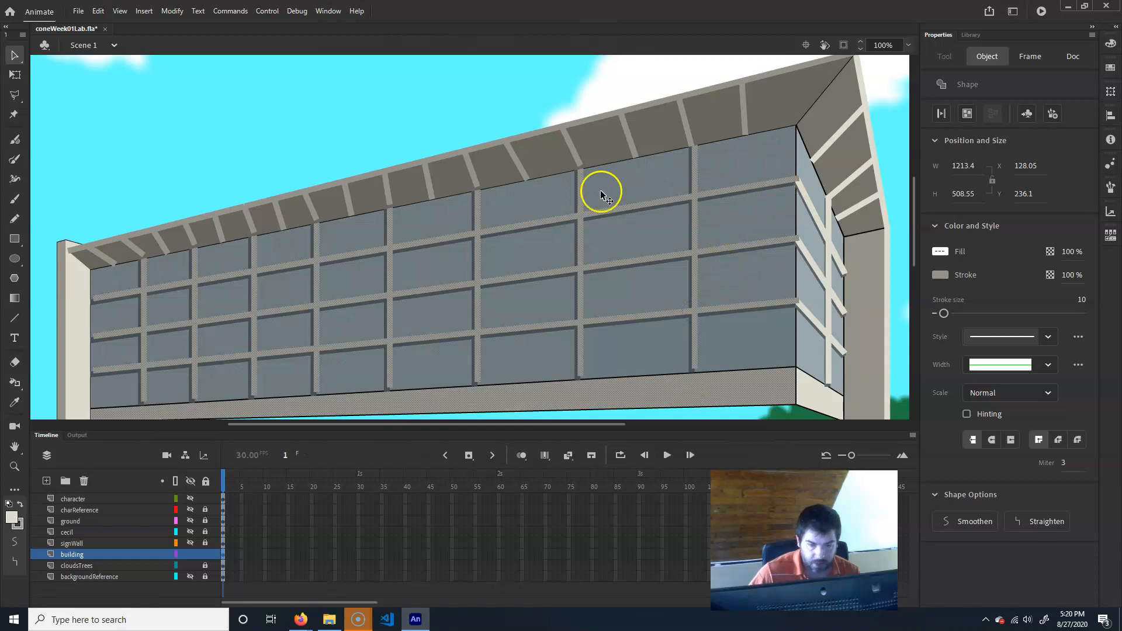
left_click(436, 342, "shift")
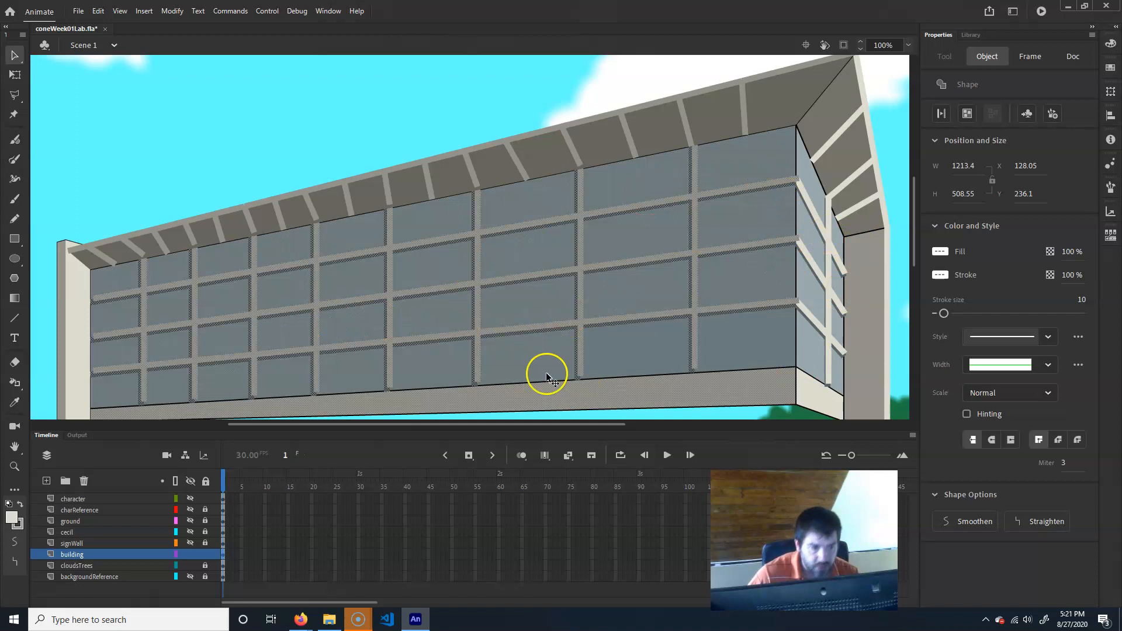
left_click(1027, 113)
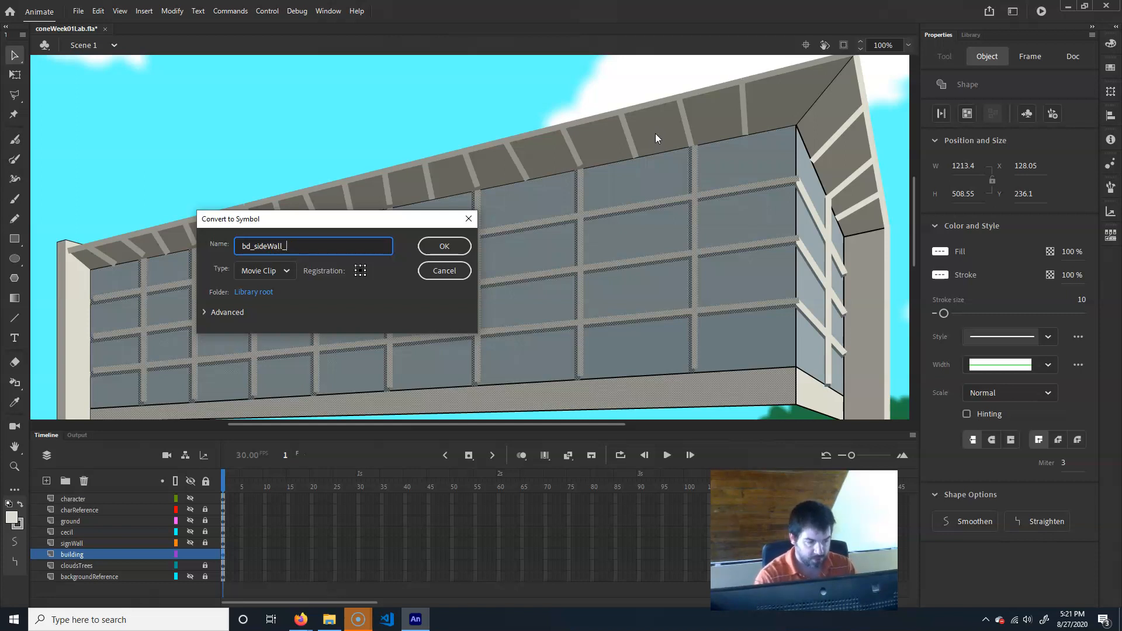
key("Return")
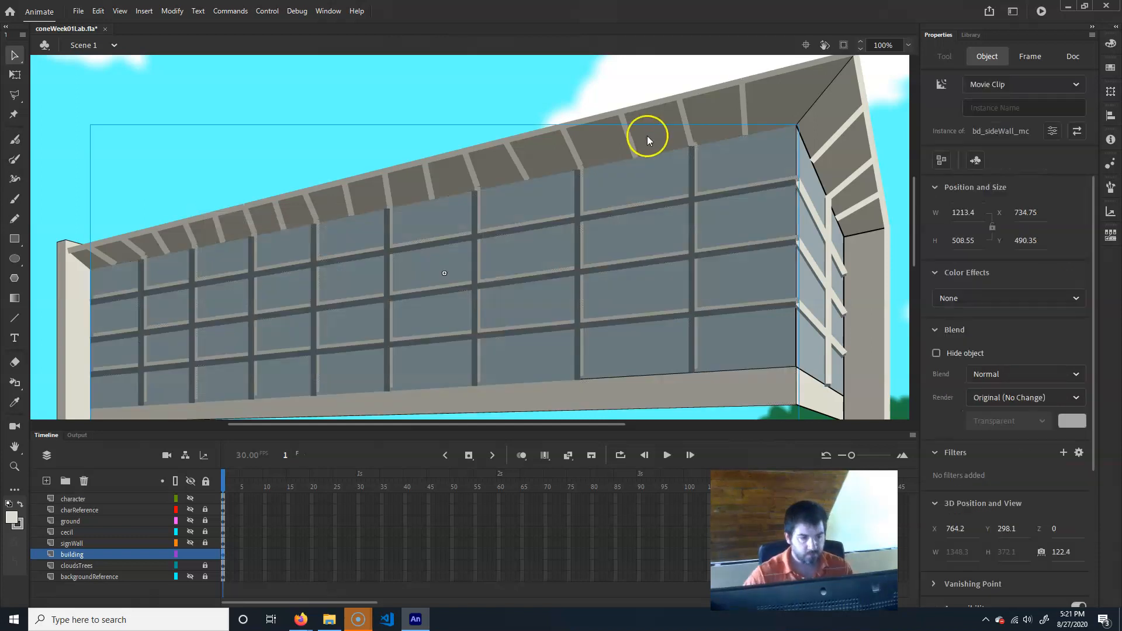
Open the bd_sideWall_mc symbol from the library to check it for missing pieces, and return to Scene 1
left_click(980, 35)
double_click(952, 200)
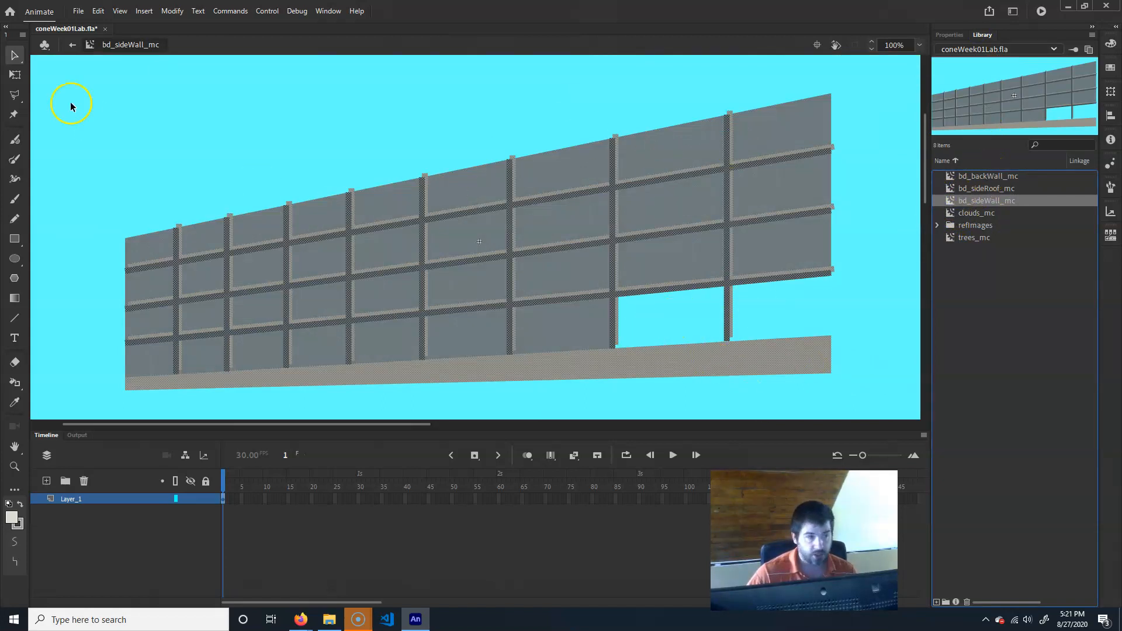
left_click(69, 47)
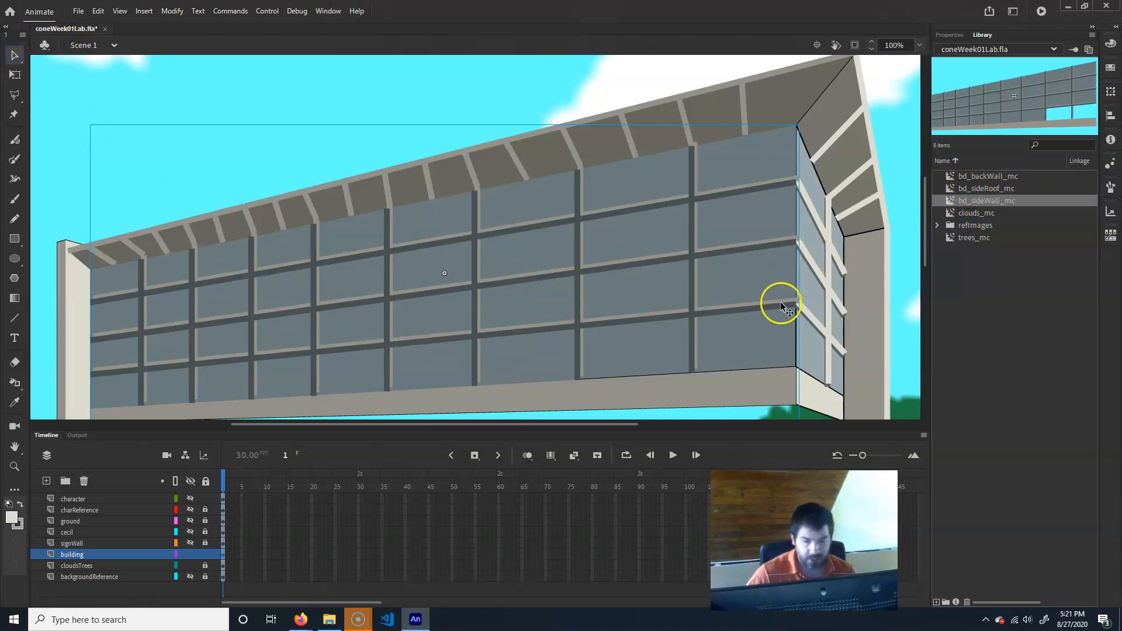
Copy the leftover pane and grid fills from the scene and paste them into bd_sideWall_mc, opened in place for editing
left_click(754, 328)
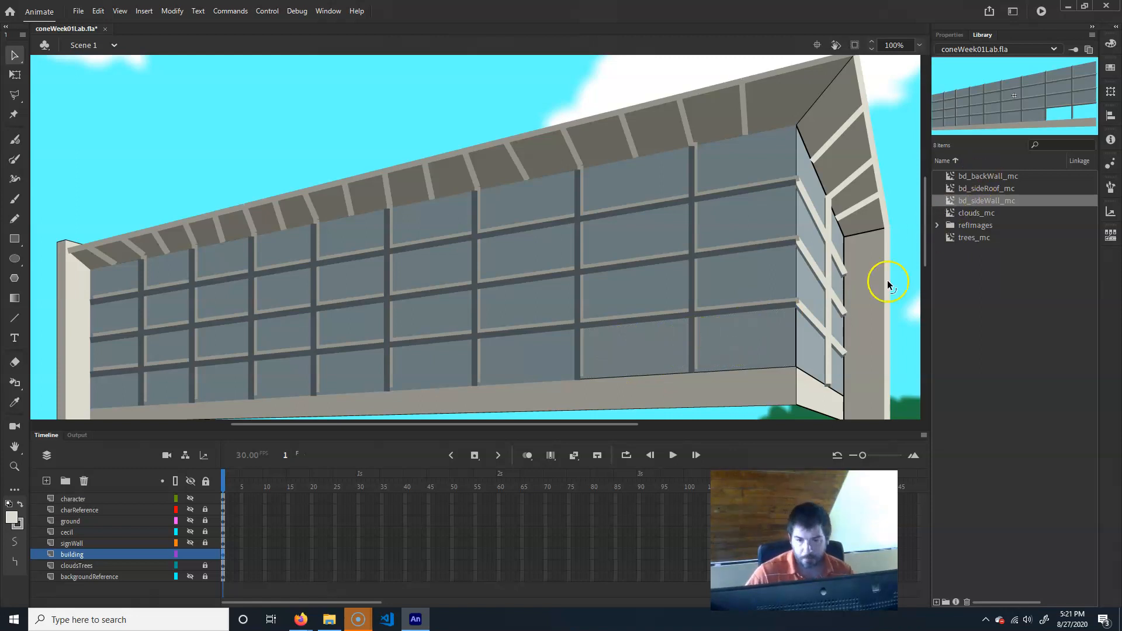
double_click(699, 274)
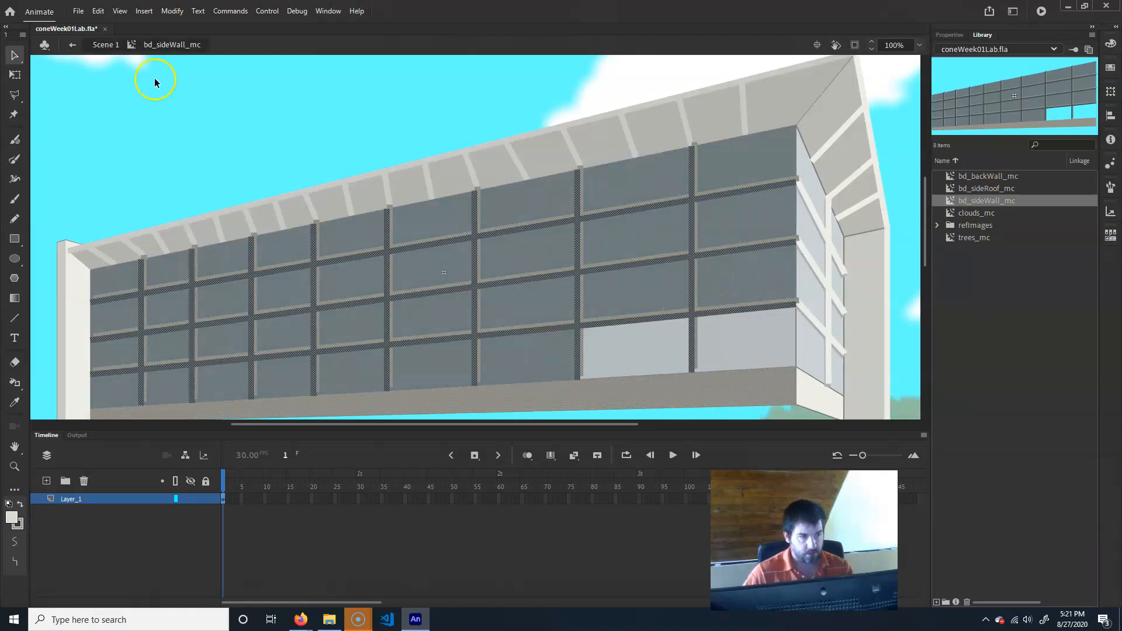
left_click(861, 275)
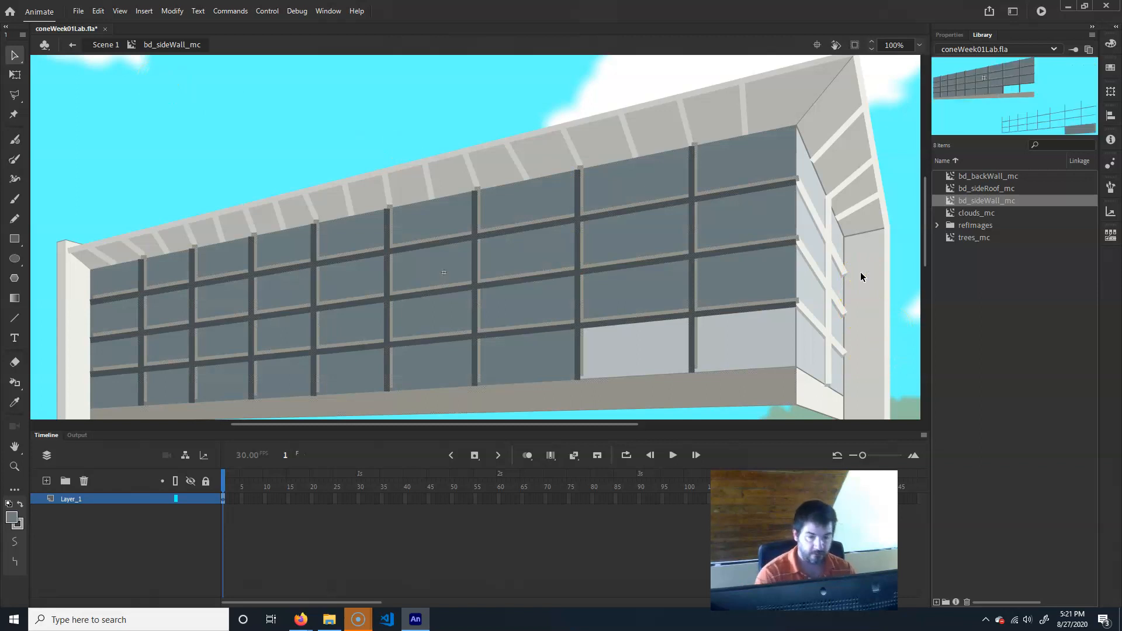
Delete the pasted pane and grid pieces lying away from the side wall
left_click_drag(742, 338, 285, 36)
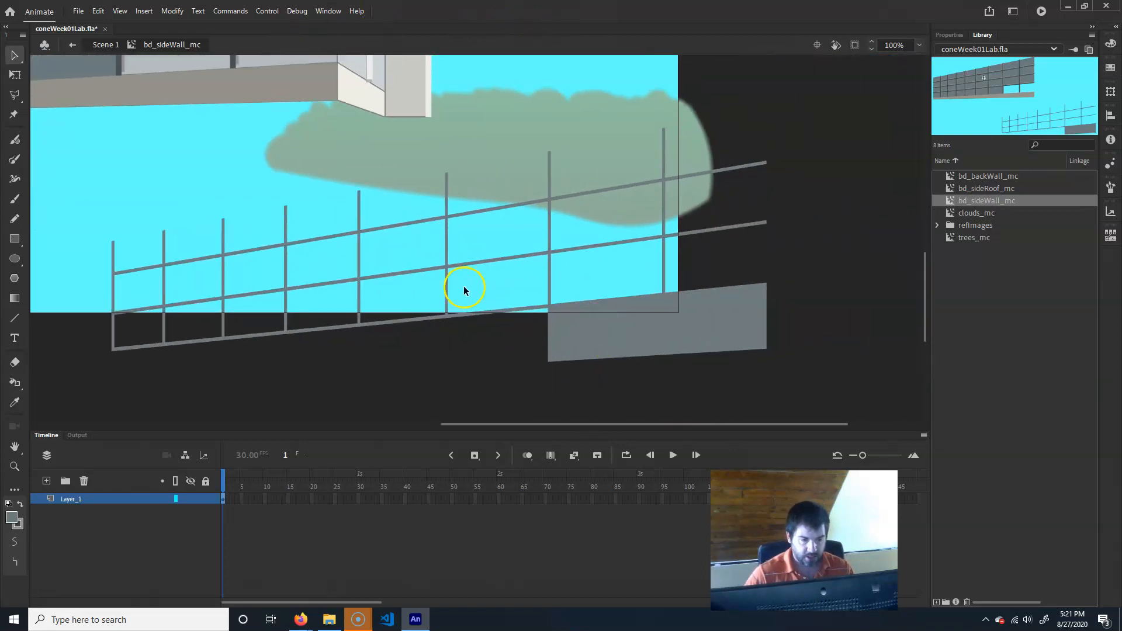
left_click(518, 307)
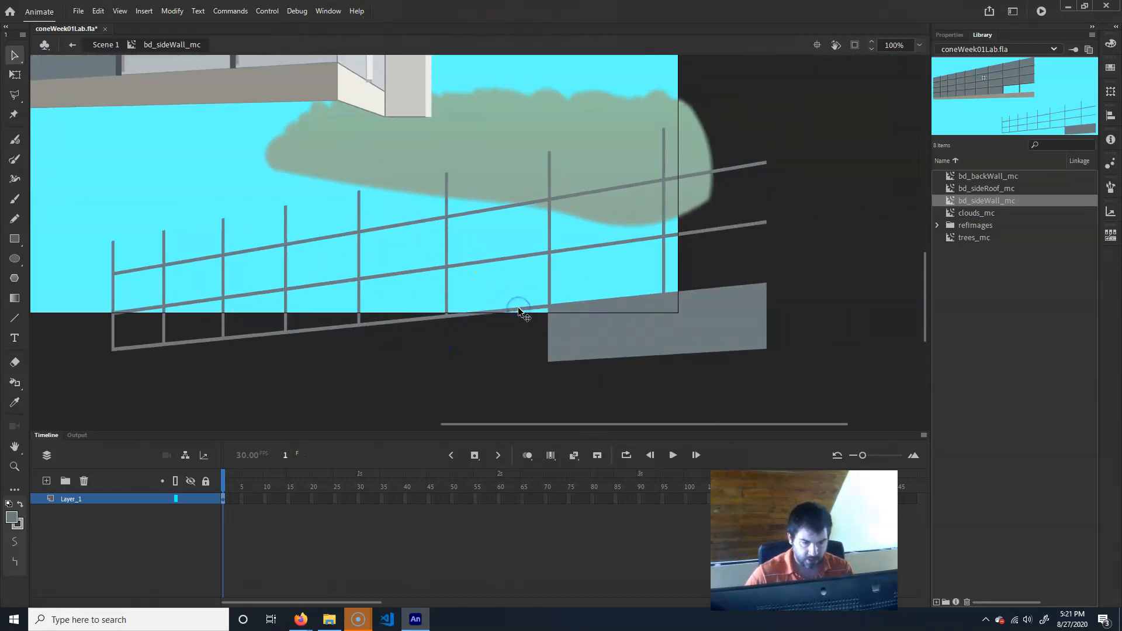
left_click(509, 309)
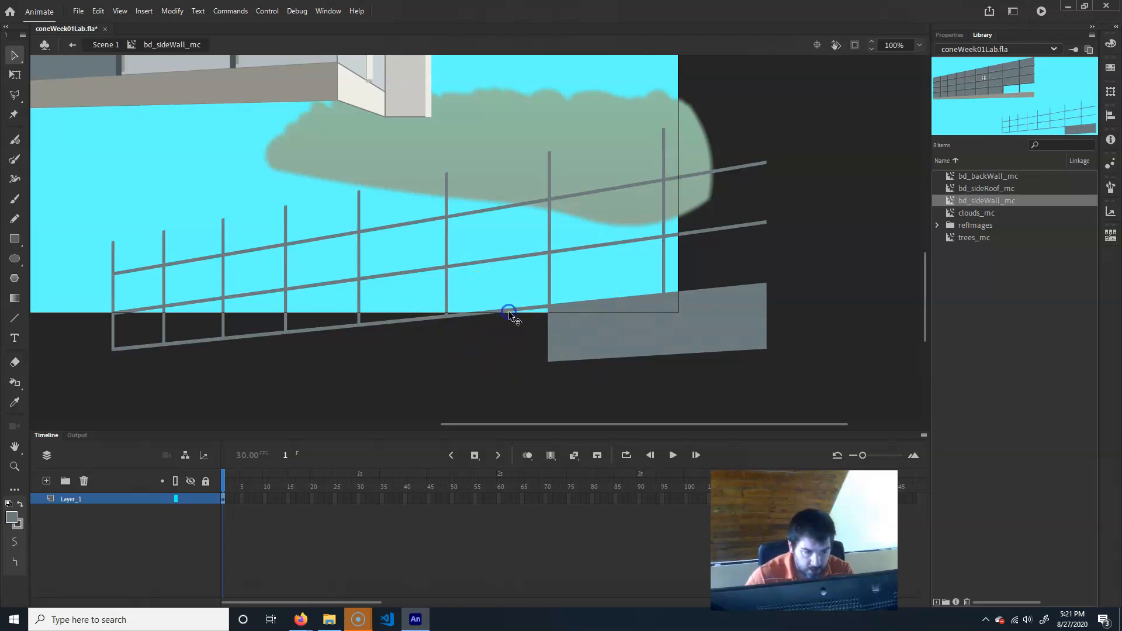
key("Delete")
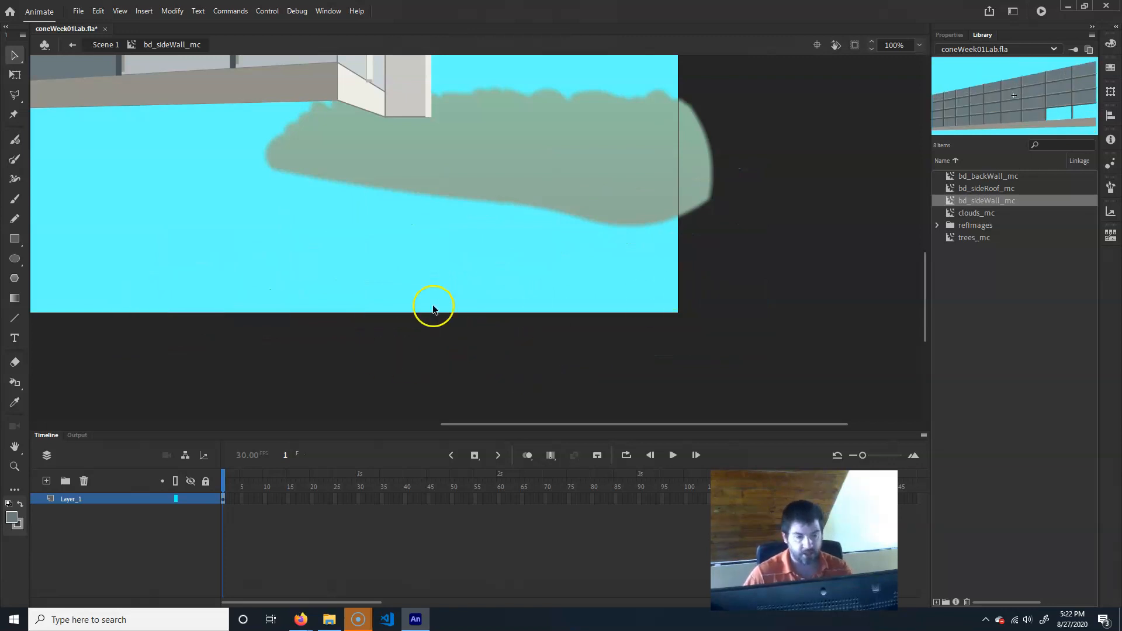
Fill the empty bottom-row pane one bay from the front corner using the Paint Bucket's gap closing, and try the same on the corner pane
left_click_drag(293, 199, 576, 370)
left_click(301, 218)
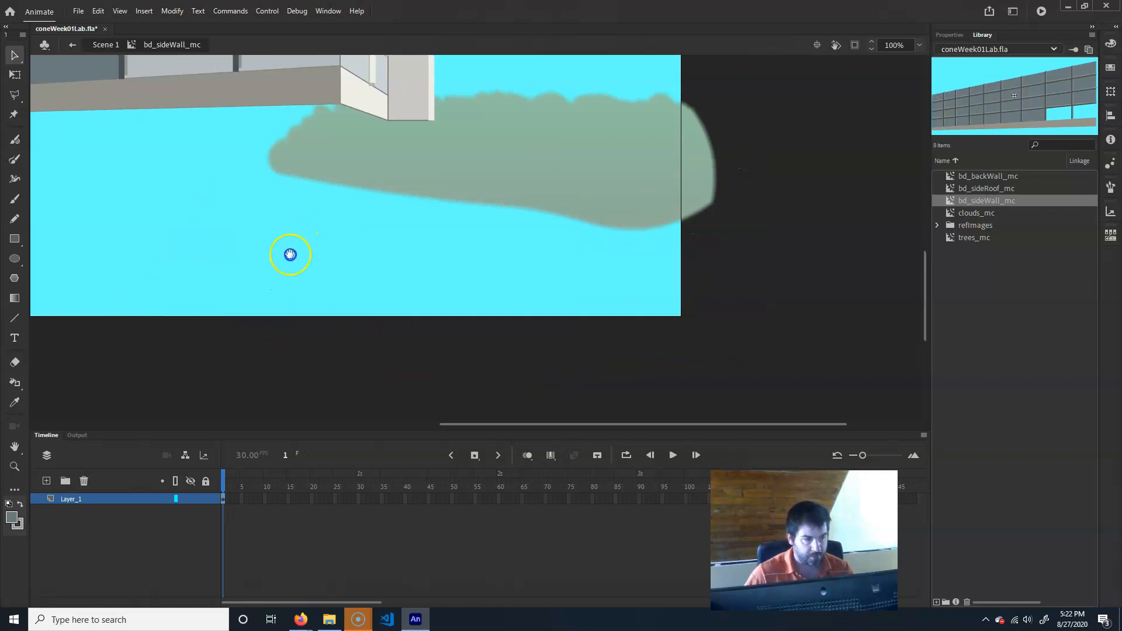
left_click_drag(291, 253, 488, 391)
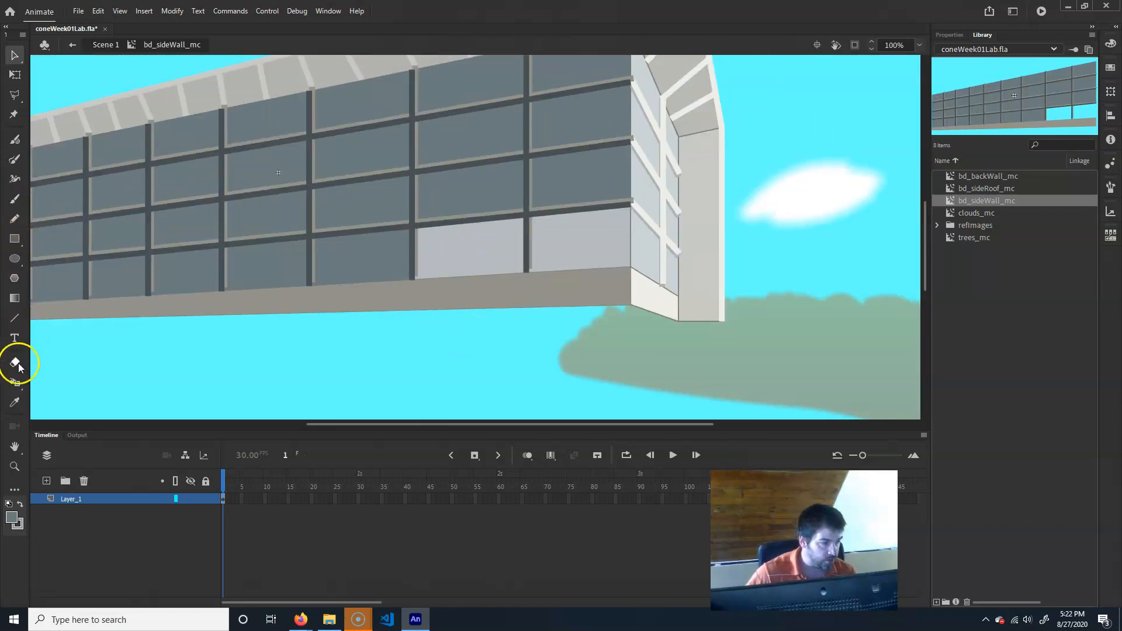
key("k")
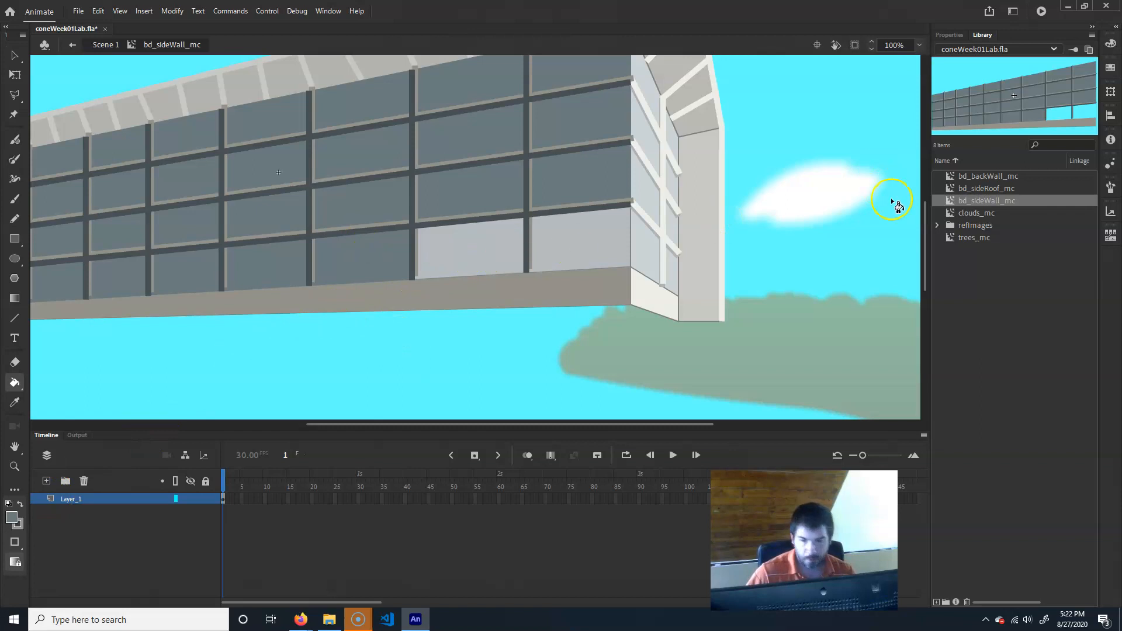
left_click(451, 242)
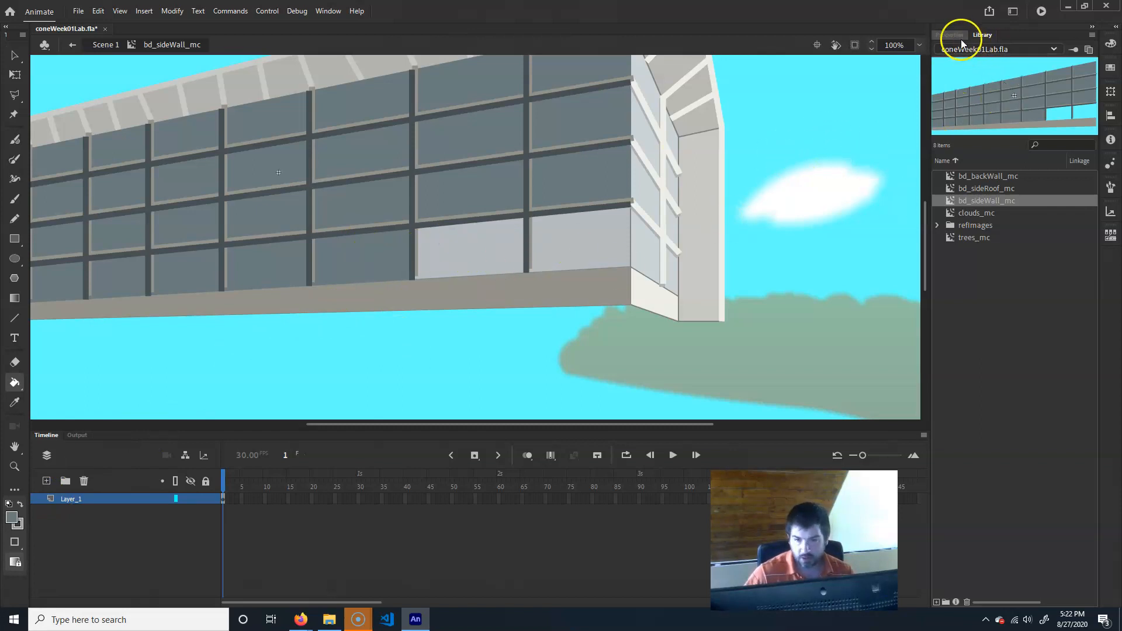
left_click(960, 37)
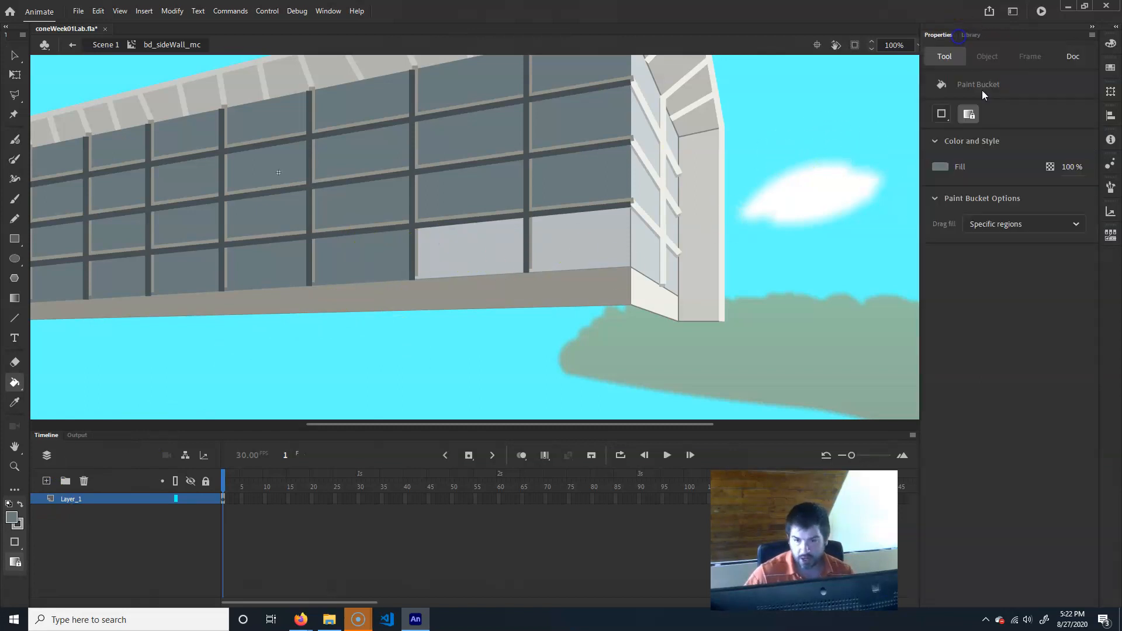
left_click(942, 115)
left_click(947, 171)
left_click(475, 250)
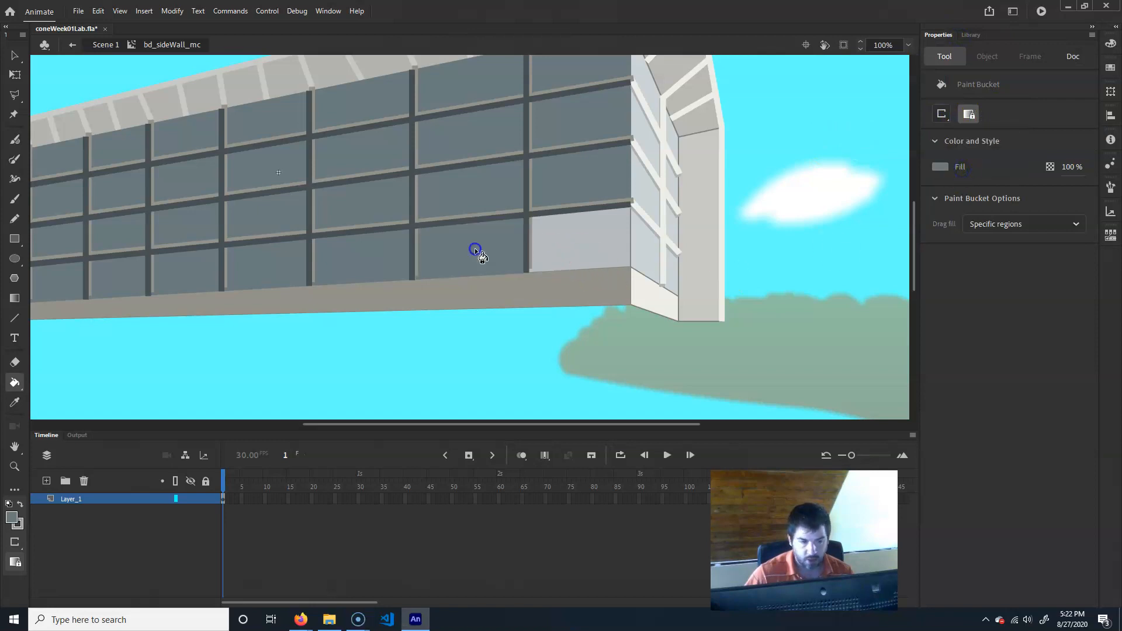
left_click(581, 244)
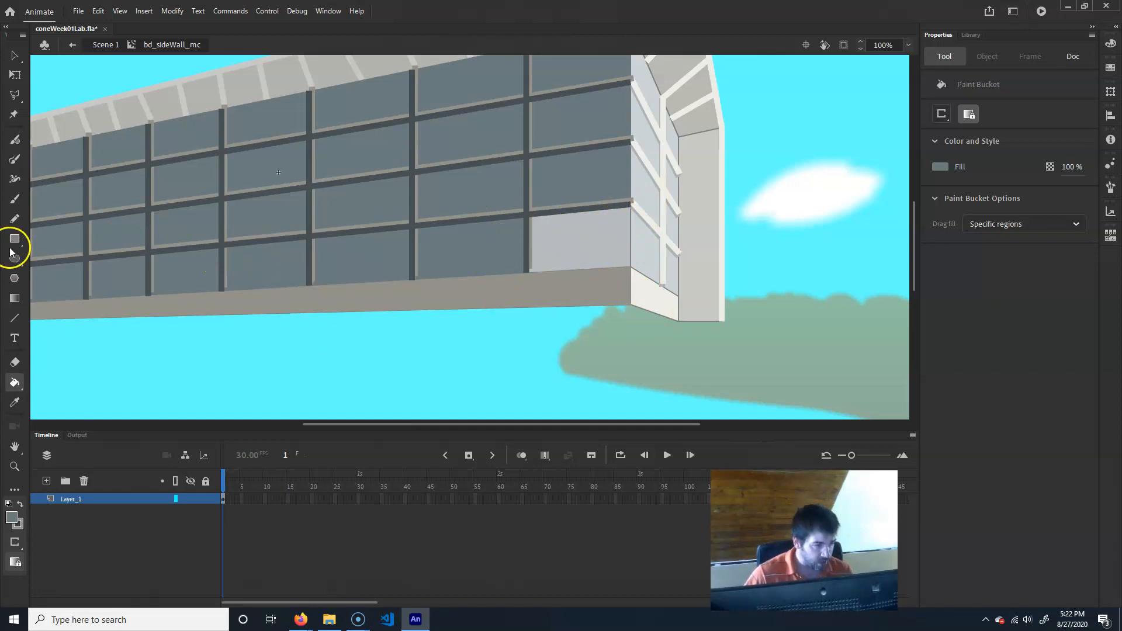
Set the Classic Brush size to 12 and sample the dark blue-grey window pane colour as its fill
left_click(14, 201)
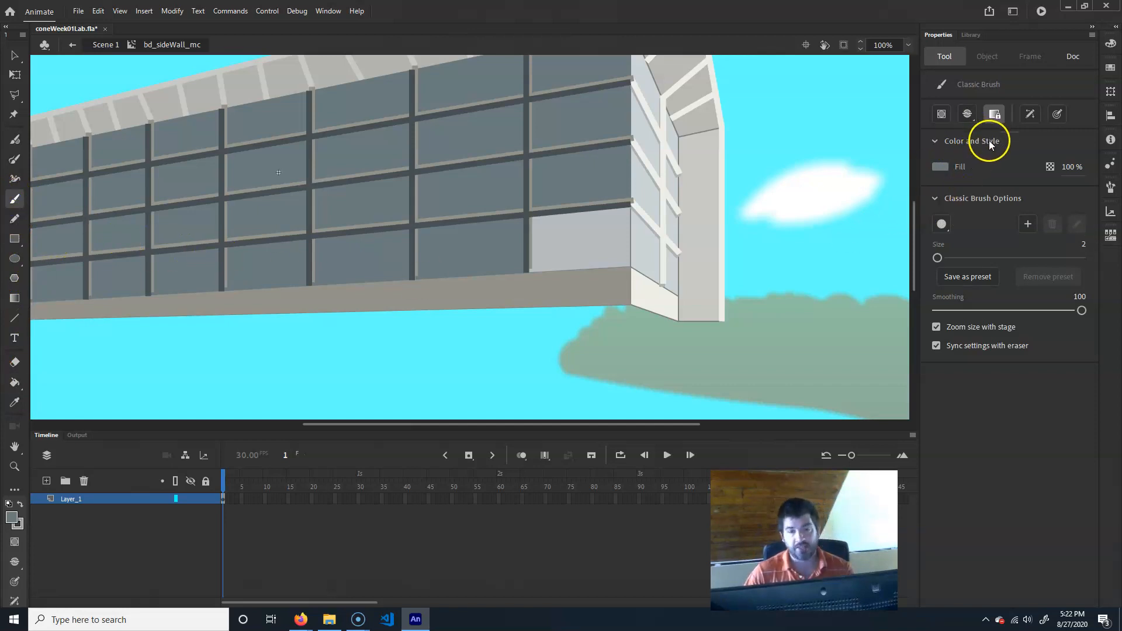
key("bracketright")
key("bracketright")
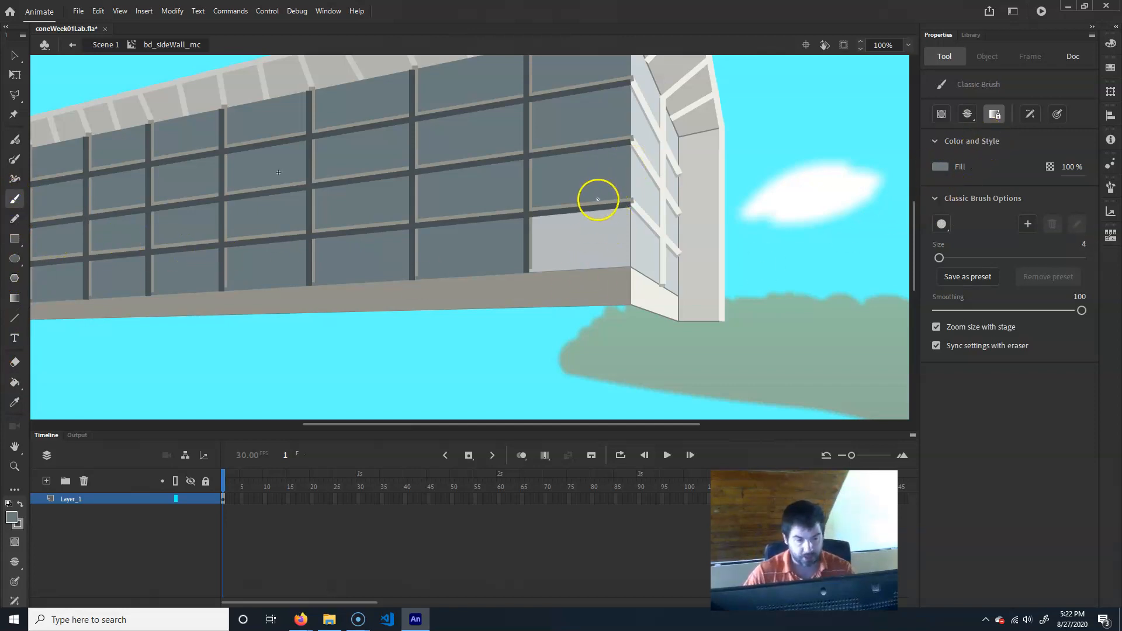
key("bracketright")
key("bracketright")
key("bracketright")
key("bracketright")
key("bracketright")
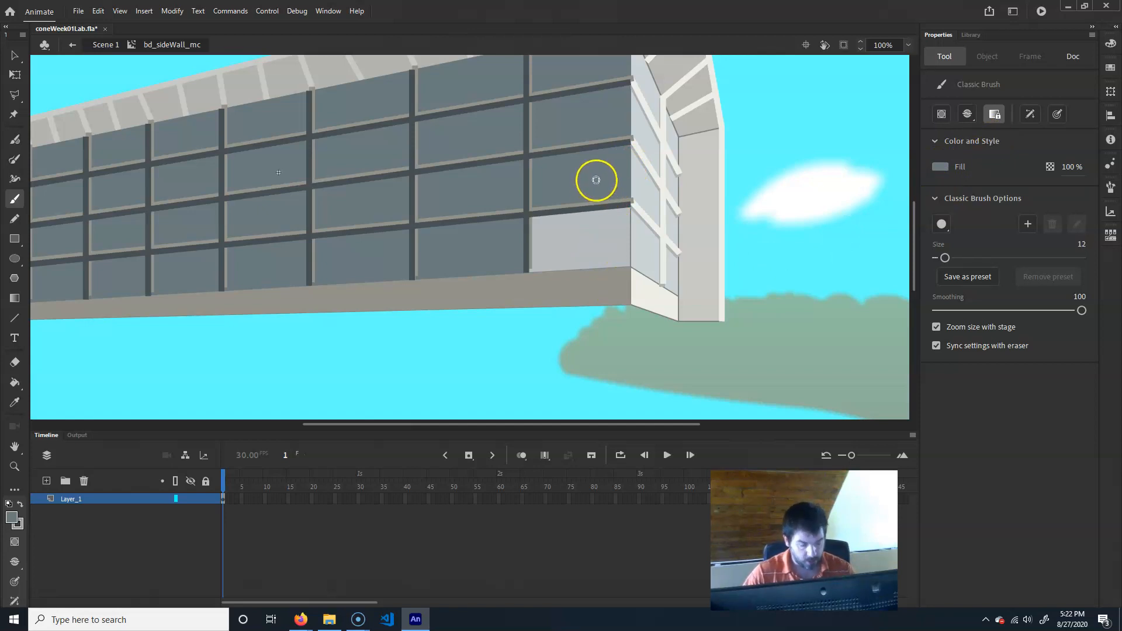
key("t")
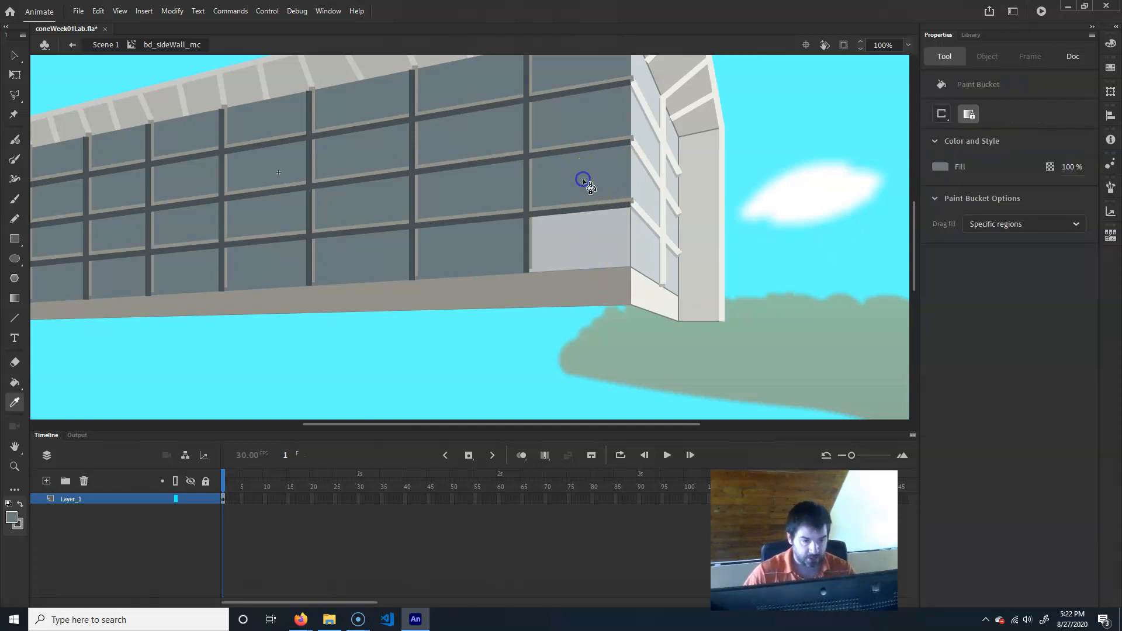
key("k")
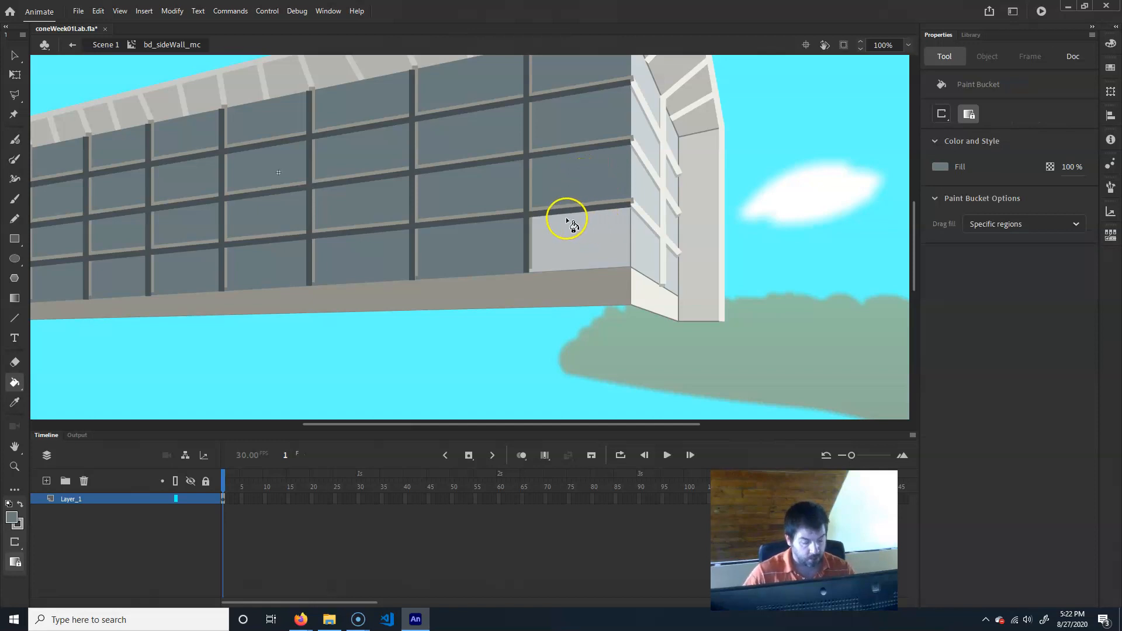
left_click(16, 201)
Try brushing over the corner pane's edge, then try Paint Behind strokes across the window grid, and undo all the strokes
mouse_move(621, 206)
left_mouse_down()
mouse_move(621, 269)
mouse_move(621, 181)
left_mouse_up()
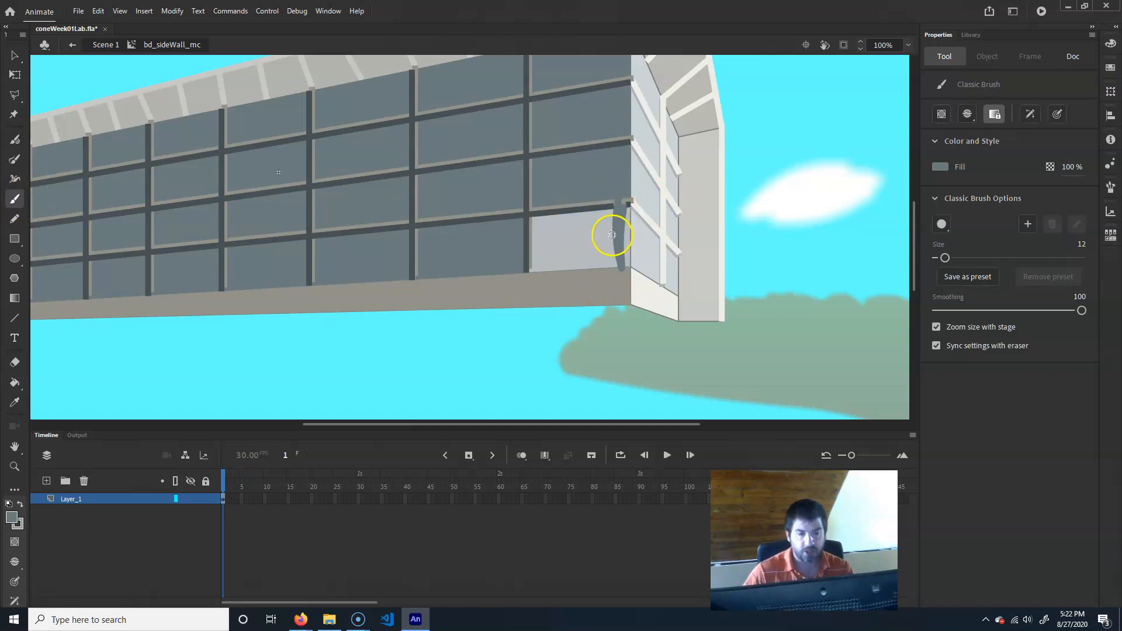
key("ctrl+z")
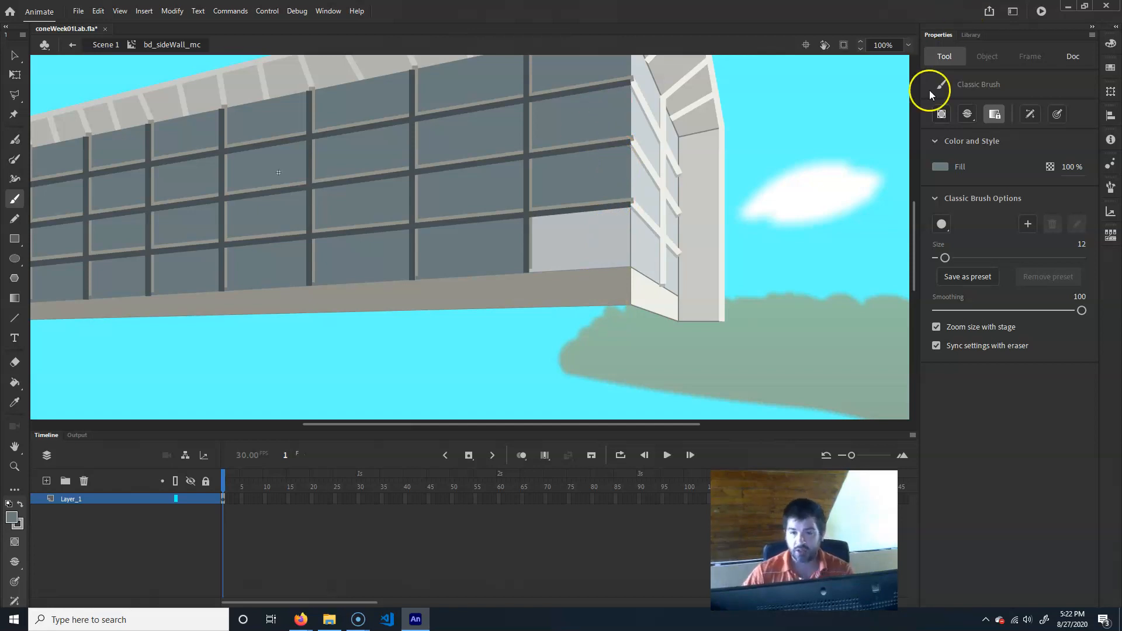
left_click(969, 116)
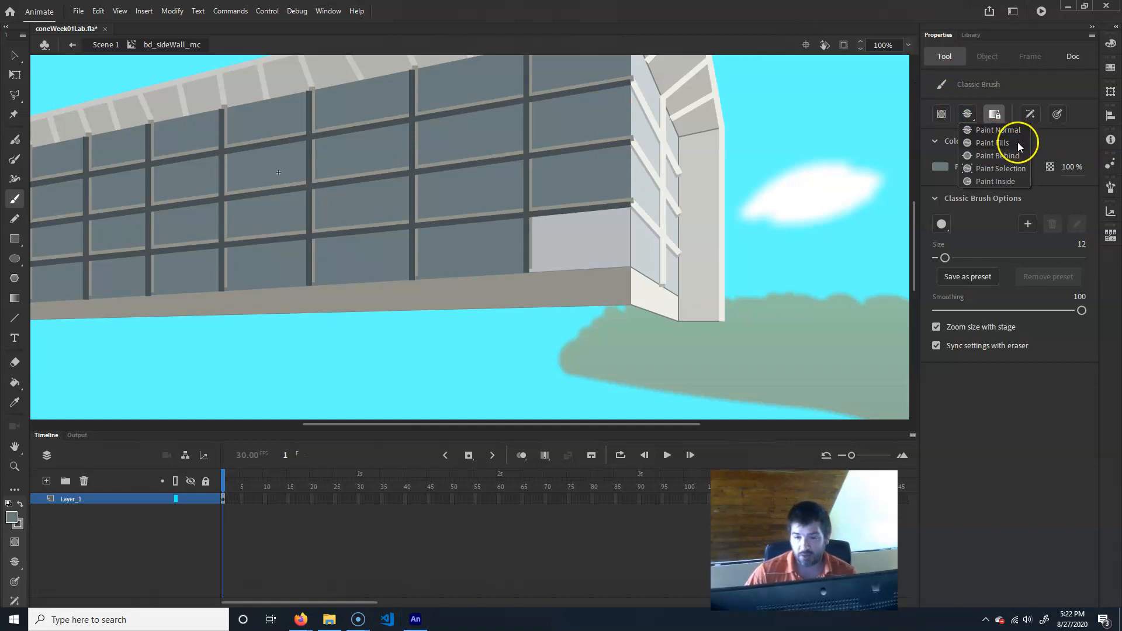
left_click(999, 155)
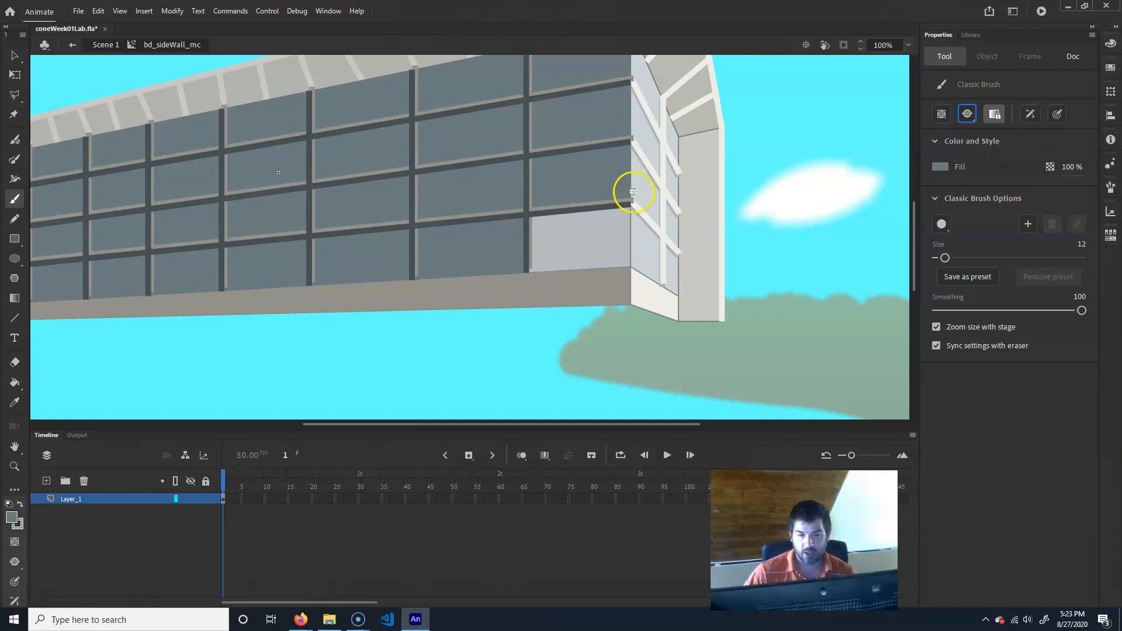
left_click_drag(565, 252, 594, 203)
mouse_move(552, 205)
left_mouse_down()
mouse_move(529, 240)
mouse_move(453, 222)
left_mouse_up()
left_click_drag(584, 147, 465, 165)
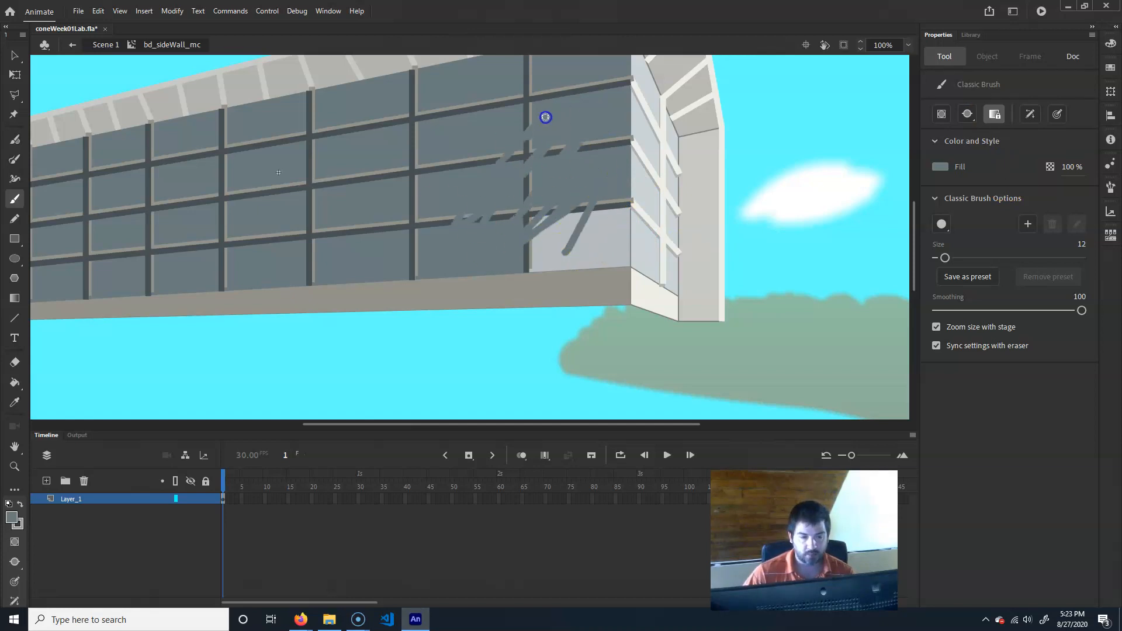
left_click_drag(606, 352, 564, 335)
key("ctrl+z")
key("ctrl+z")
key("ctrl+z")
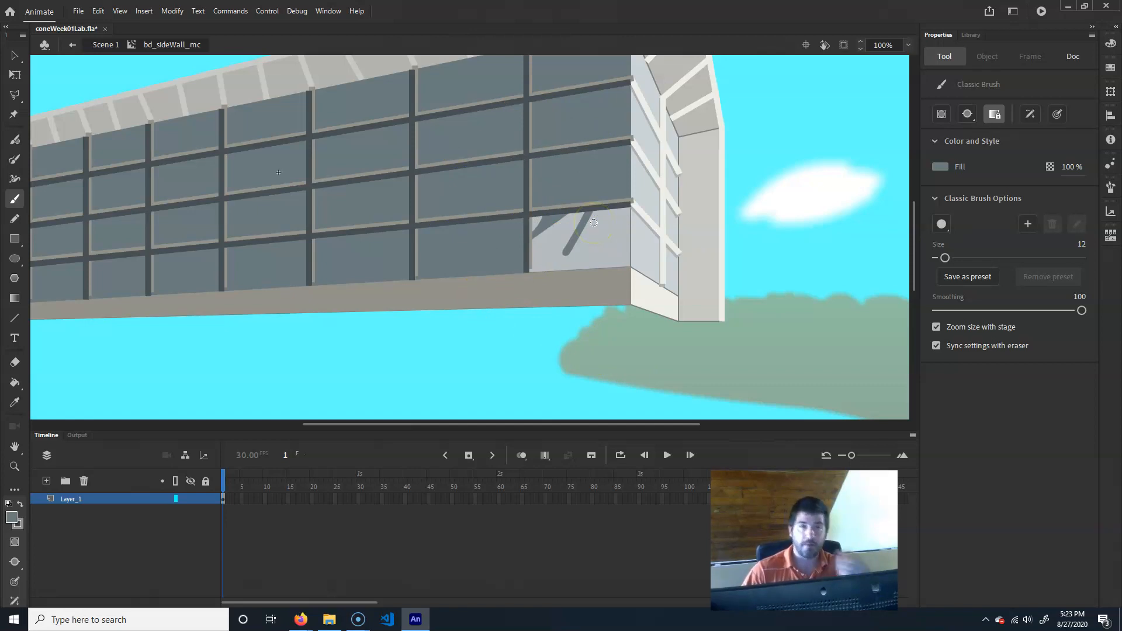
key("ctrl+z")
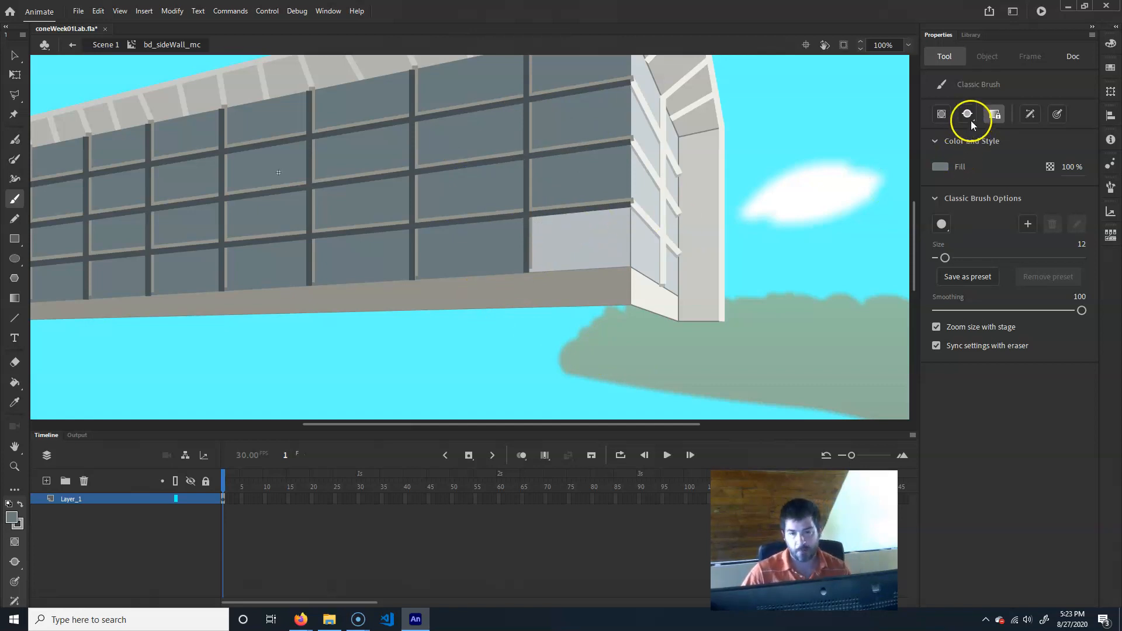
Paint a pane-coloured stroke down the front-corner edge of the empty bottom pane in Paint Behind mode to close its gap
left_click(969, 115)
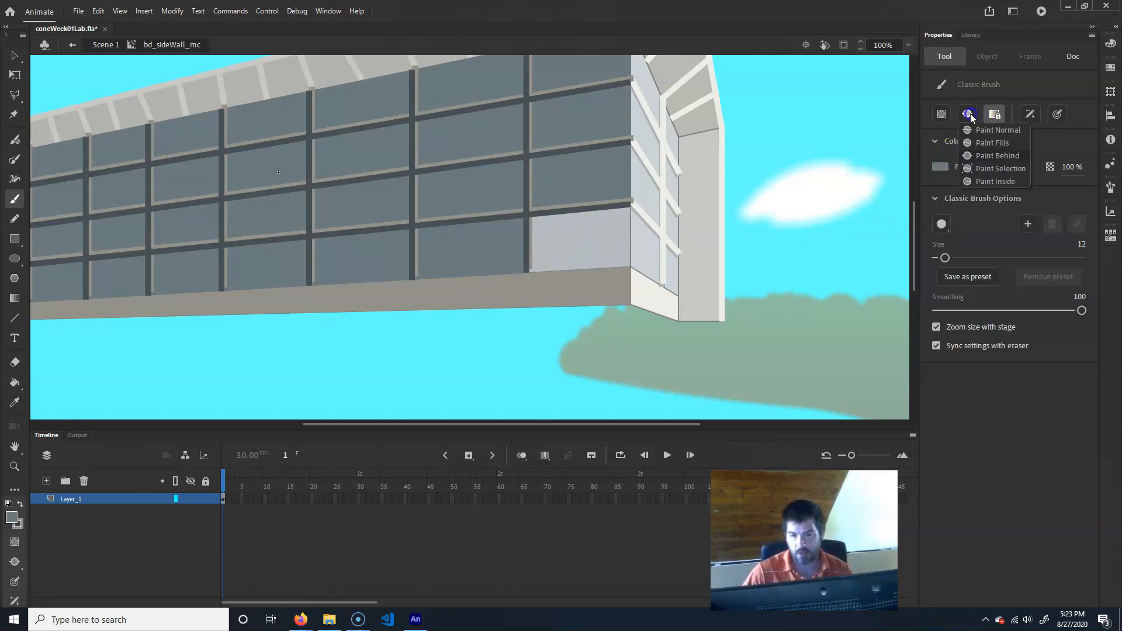
left_click(1004, 144)
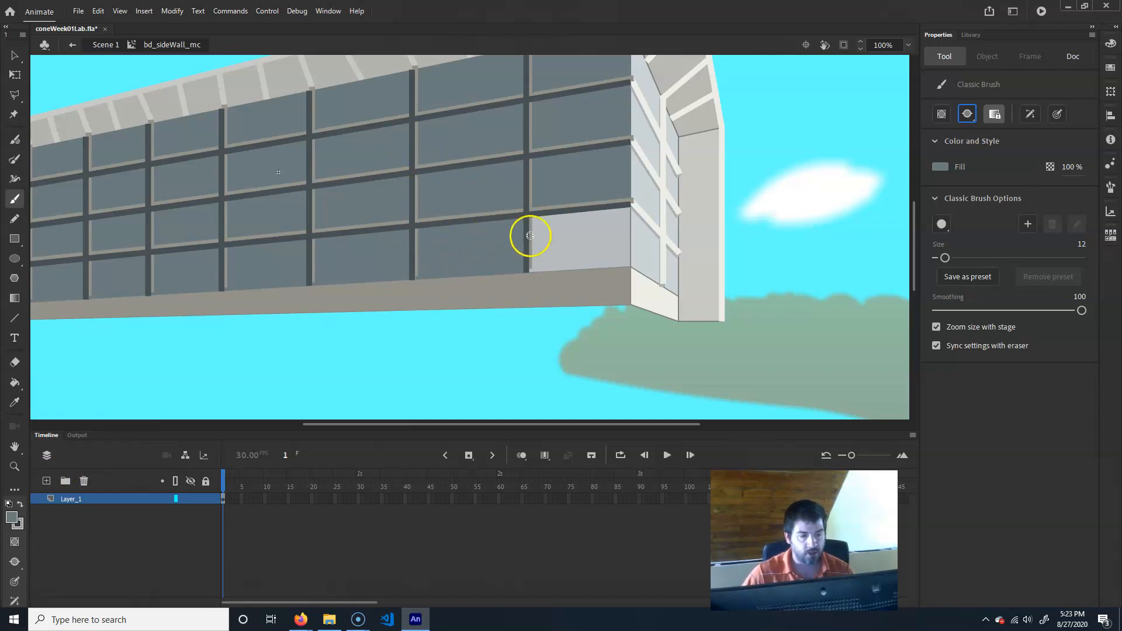
left_click(967, 114)
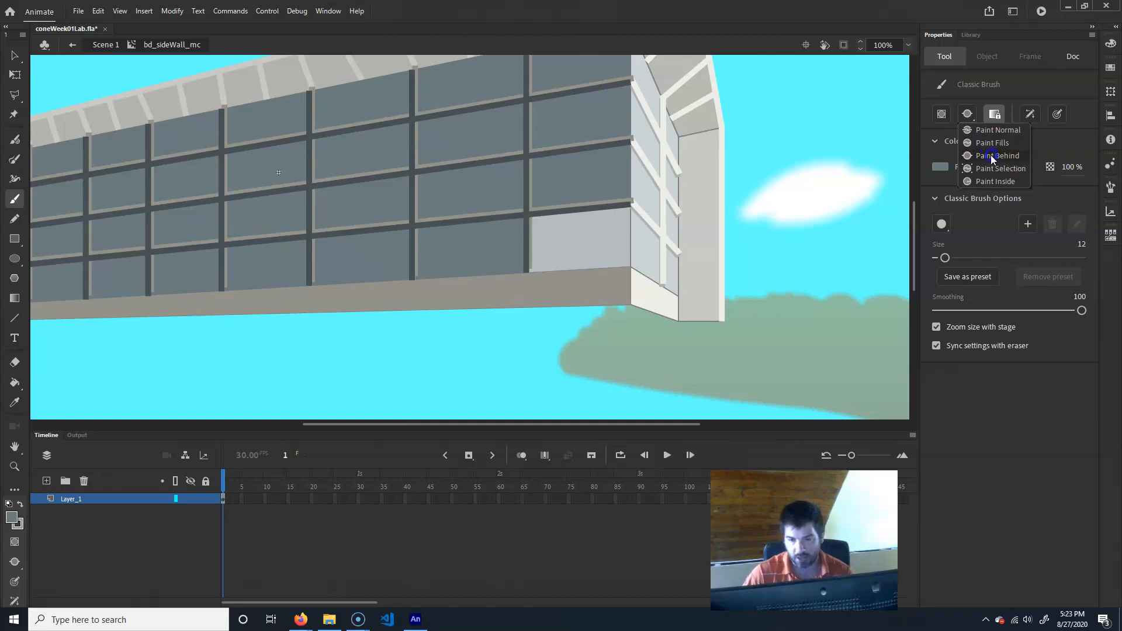
left_click(993, 156)
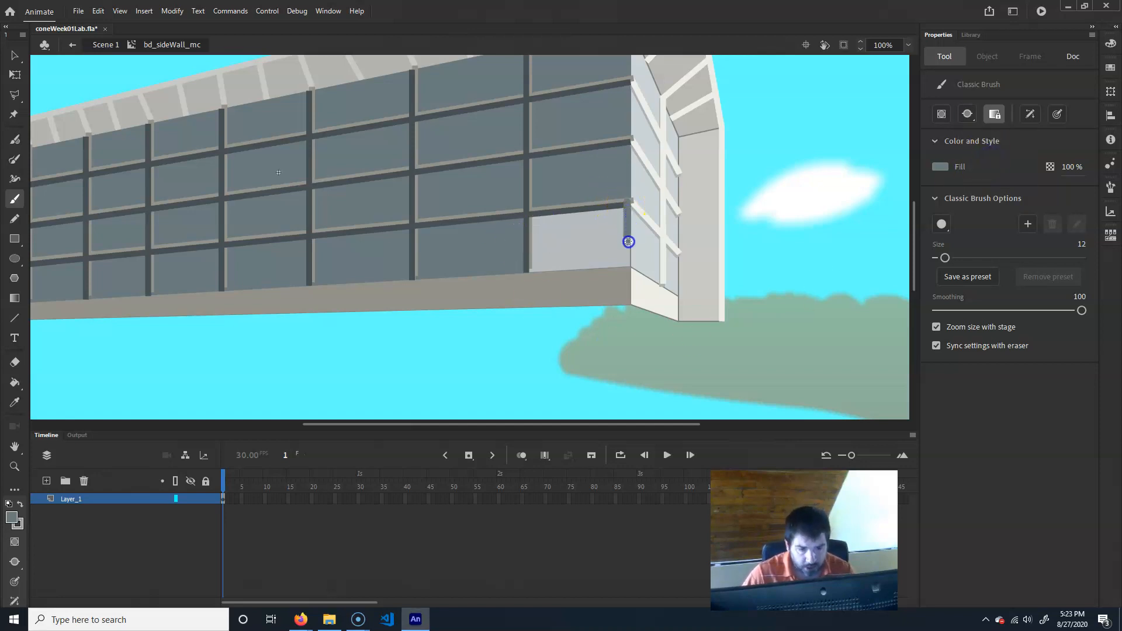
mouse_move(626, 273)
left_mouse_down()
mouse_move(625, 299)
mouse_move(627, 168)
mouse_move(625, 283)
mouse_move(619, 261)
left_mouse_up()
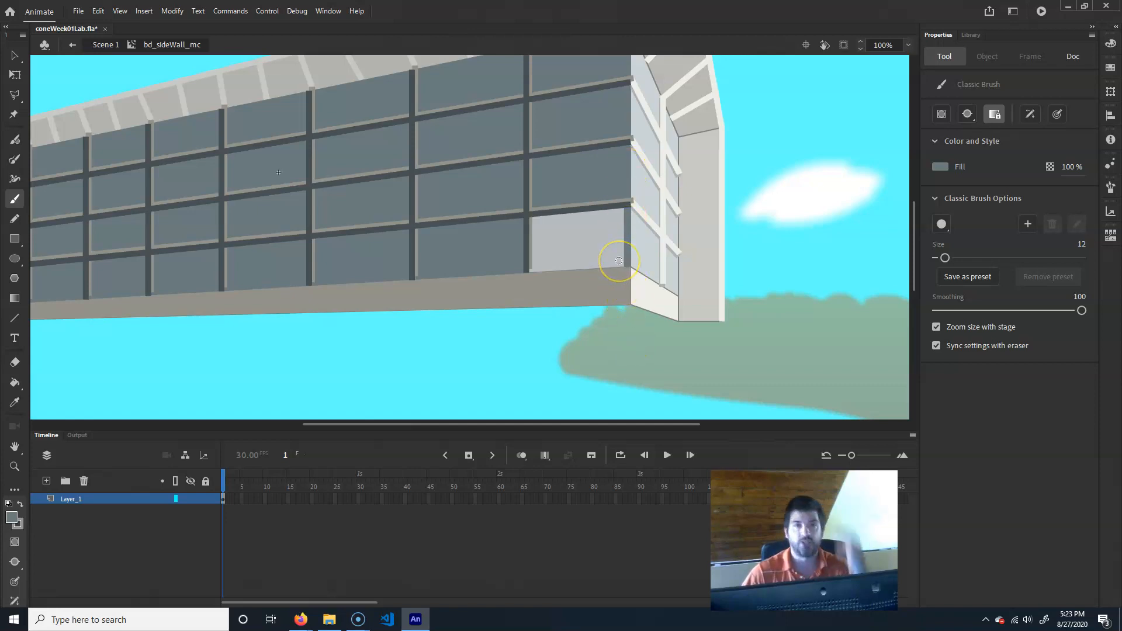
left_click_drag(543, 240, 527, 218)
Fill the rest of the empty bottom corner pane with the Paint Bucket and return to Scene 1
key("k")
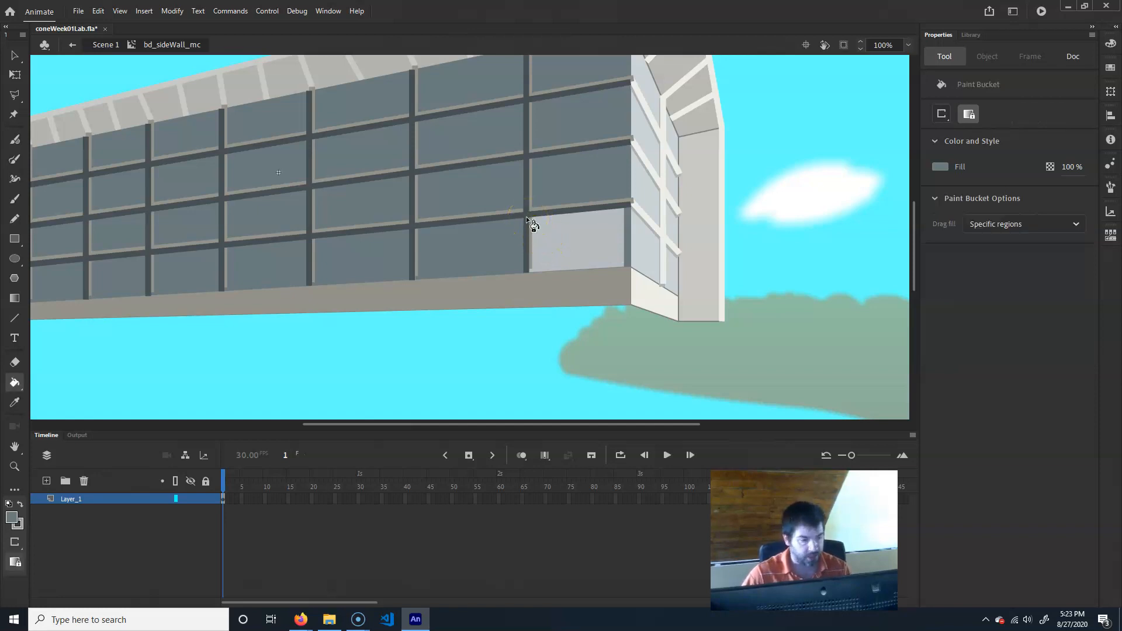
left_click(582, 230)
left_click_drag(643, 349, 643, 349)
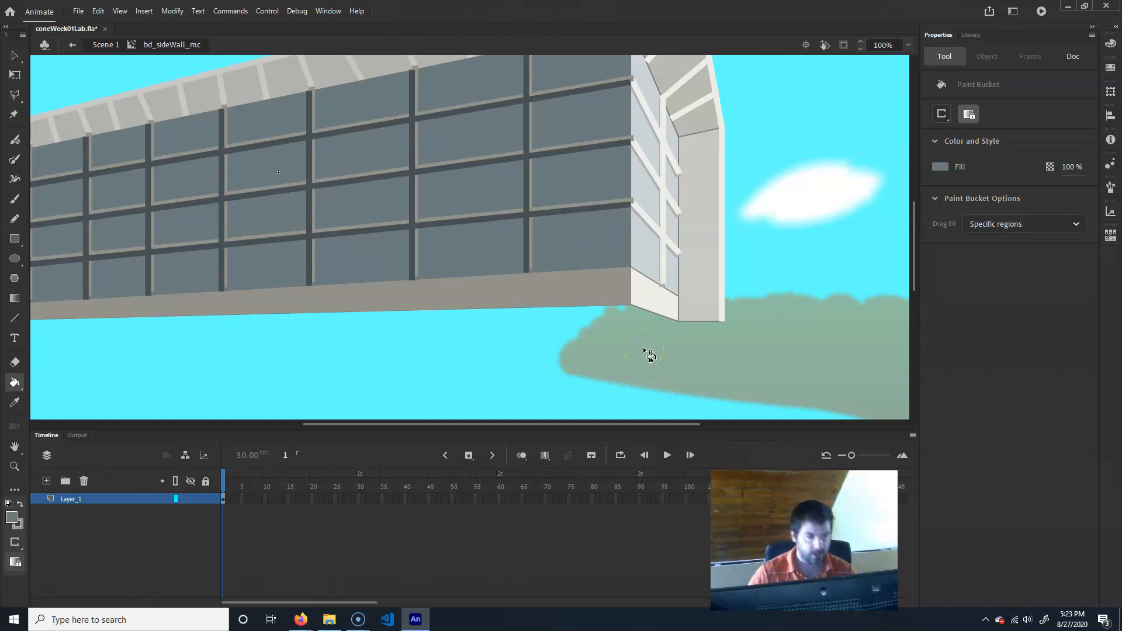
key("ctrl+minus")
left_click_drag(551, 288, 379, 325)
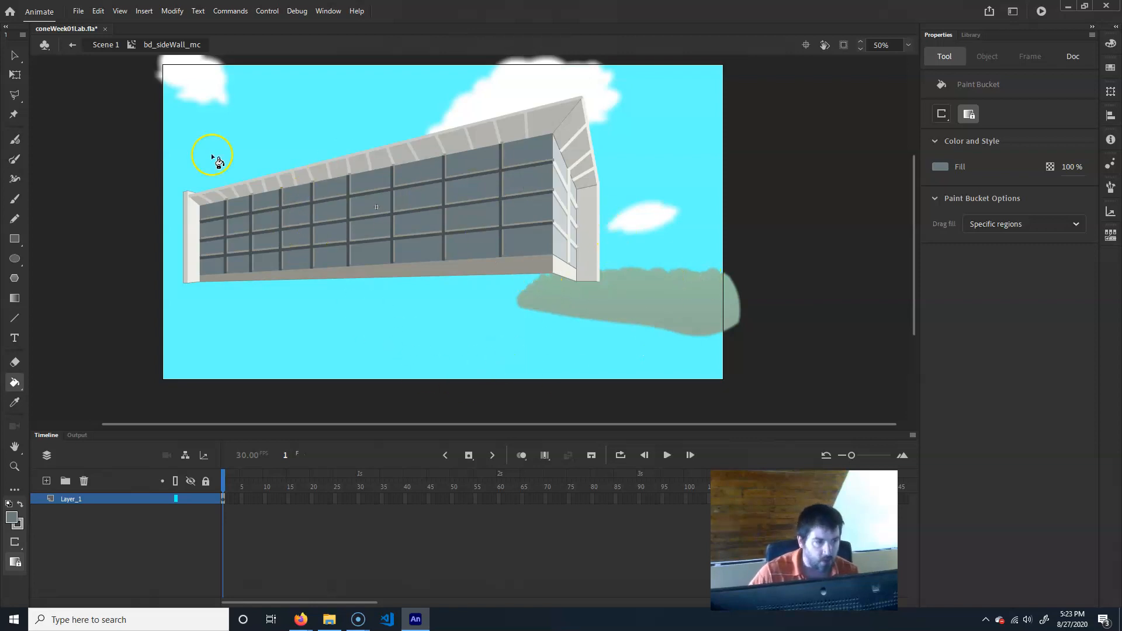
left_click(105, 45)
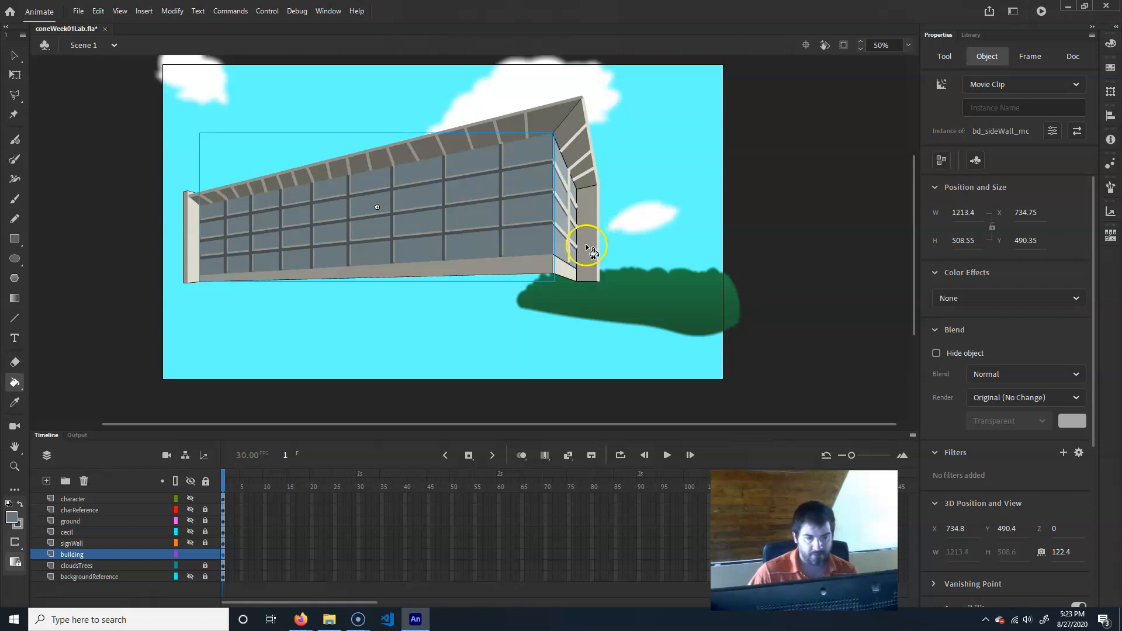
Convert the front roof overhang's dark panels, light ribs and outer trim into a movie clip symbol named bd_frontRoof_mc
left_click(12, 57)
left_click(646, 177)
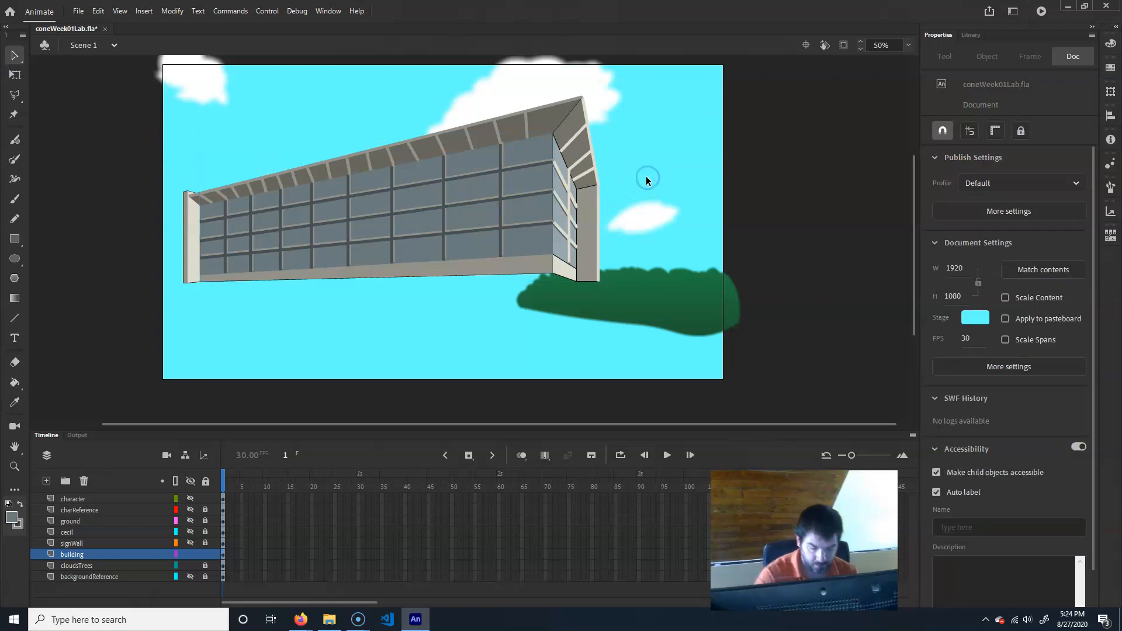
key("ctrl+=")
key("ctrl+=")
left_click_drag(799, 211, 476, 218)
key("ctrl+minus")
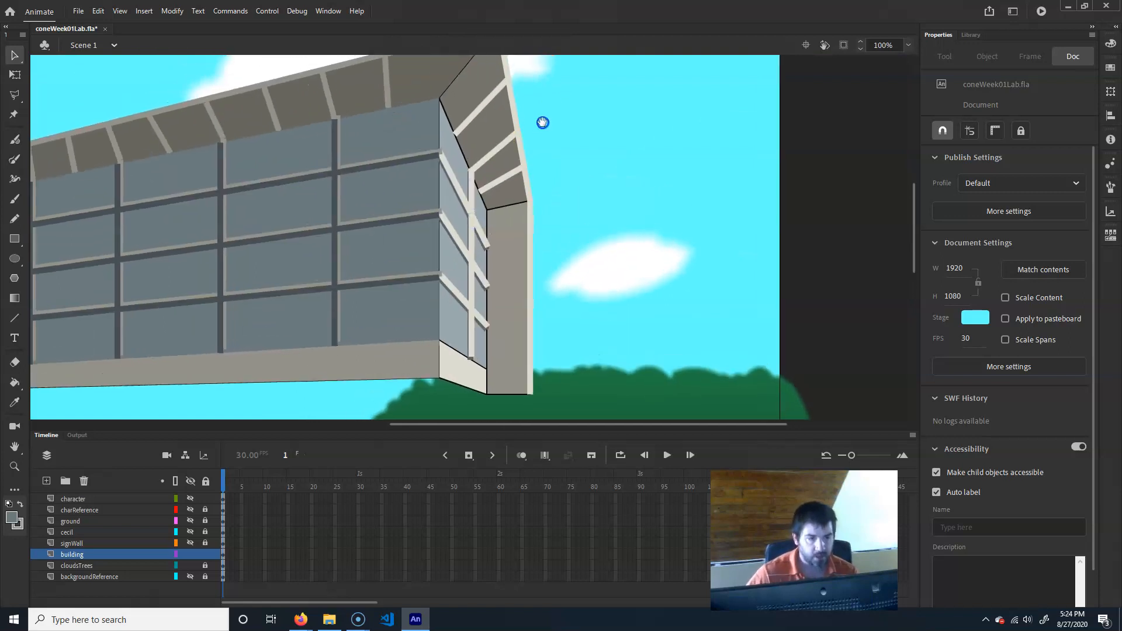
left_click_drag(542, 121, 533, 170)
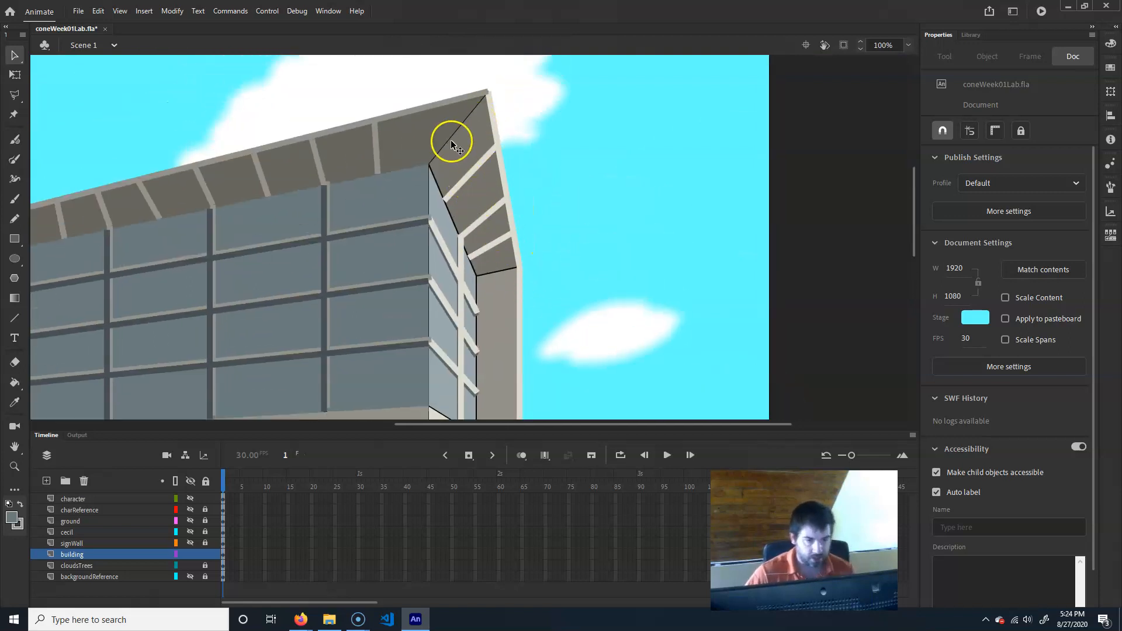
left_click(459, 155)
left_click(490, 235)
left_click(497, 260, "shift")
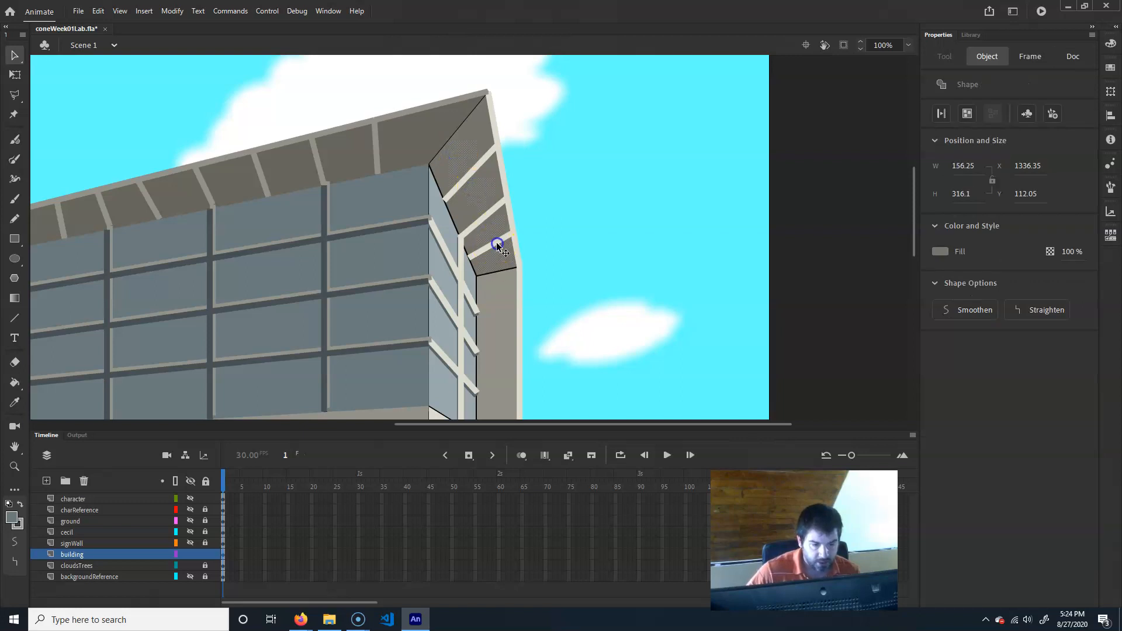
left_click(486, 214, "shift")
left_click(477, 166, "shift")
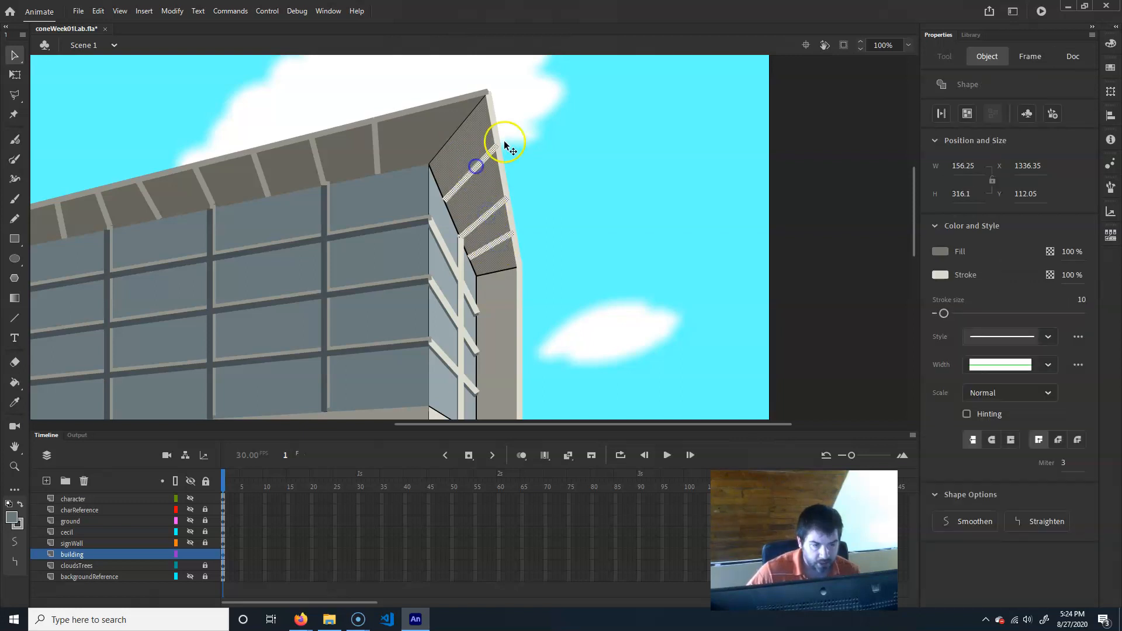
left_click(498, 134, "shift")
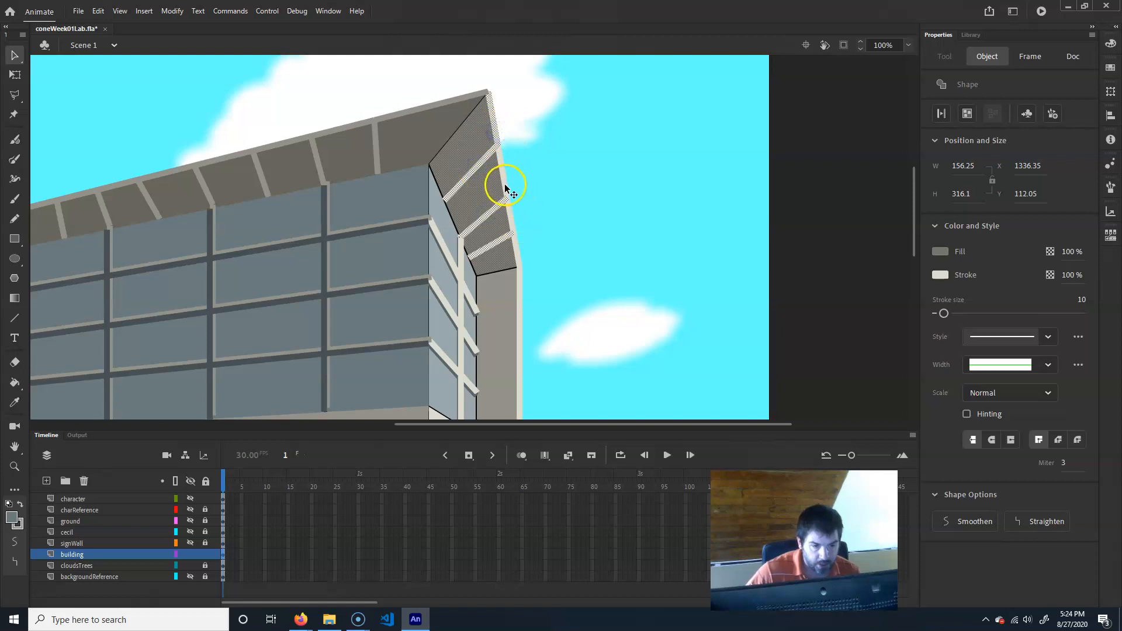
left_click(513, 221, "shift")
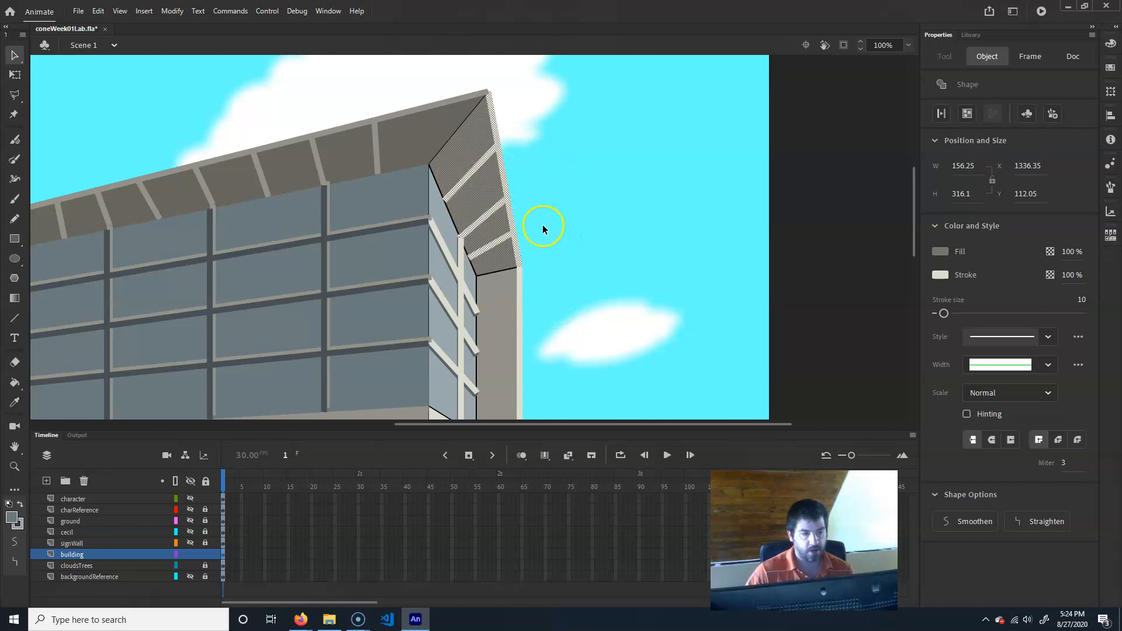
left_click(1026, 113)
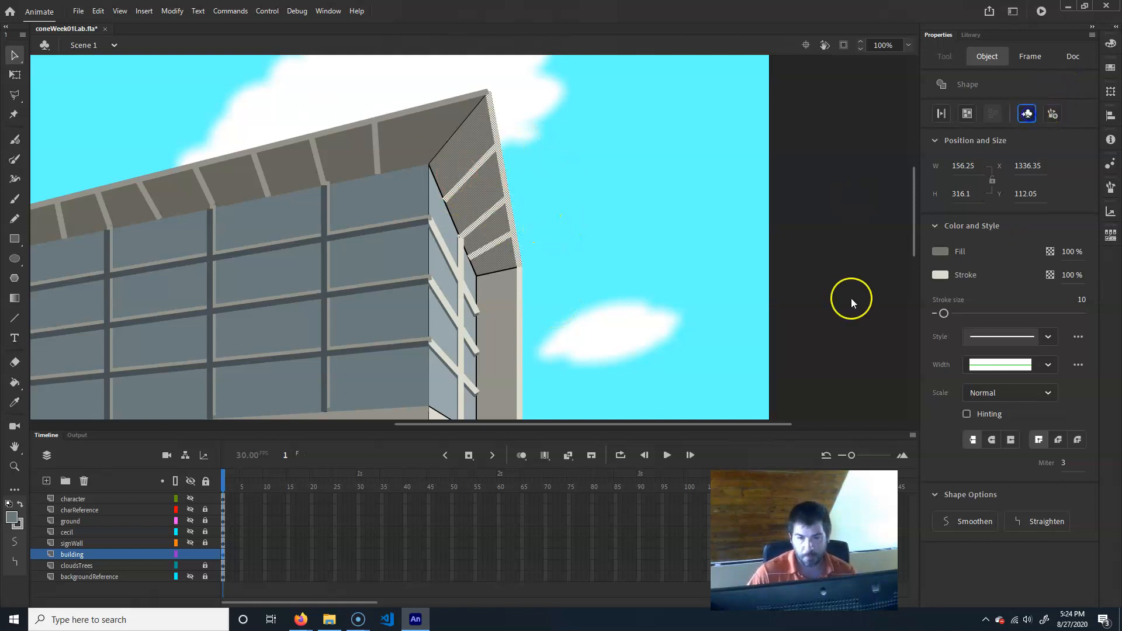
type("bd")
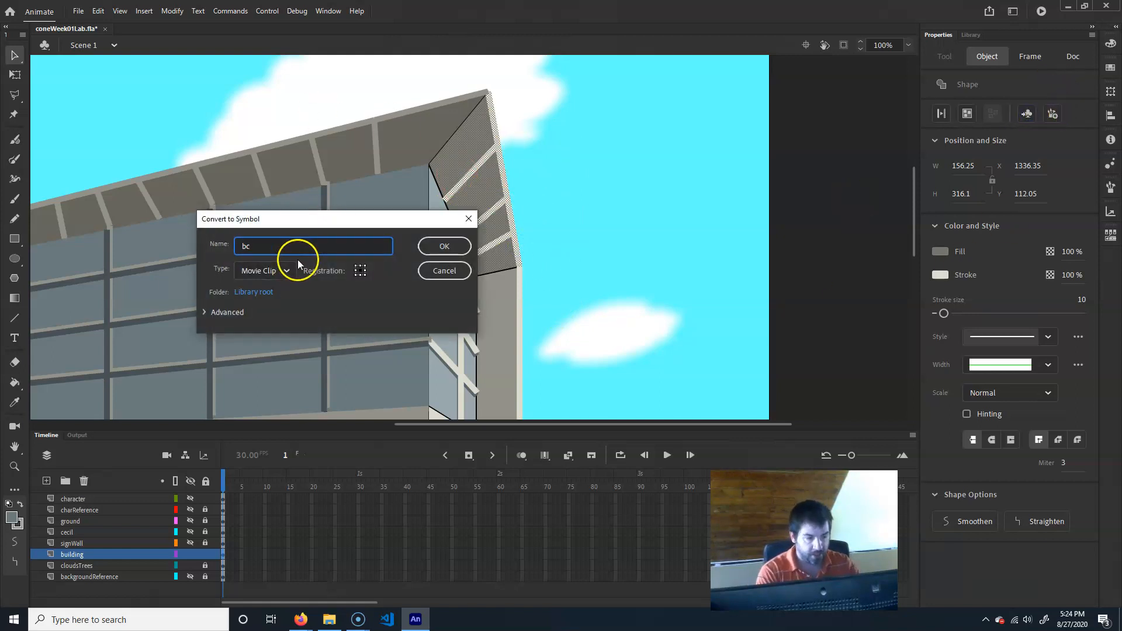
type("_")
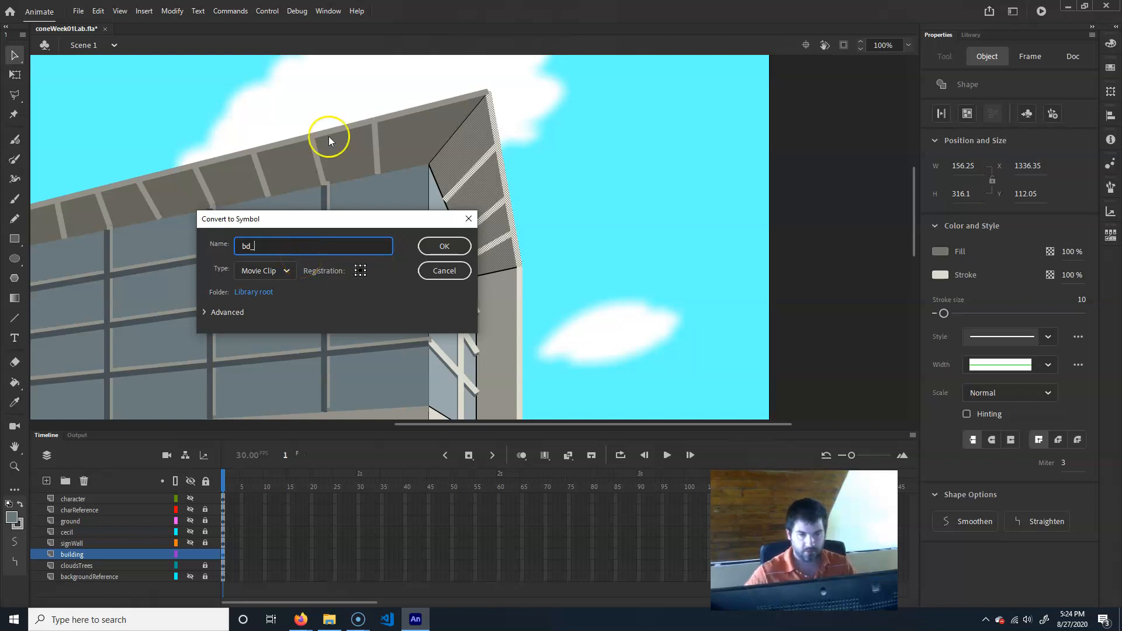
left_click(972, 35)
left_click(267, 244)
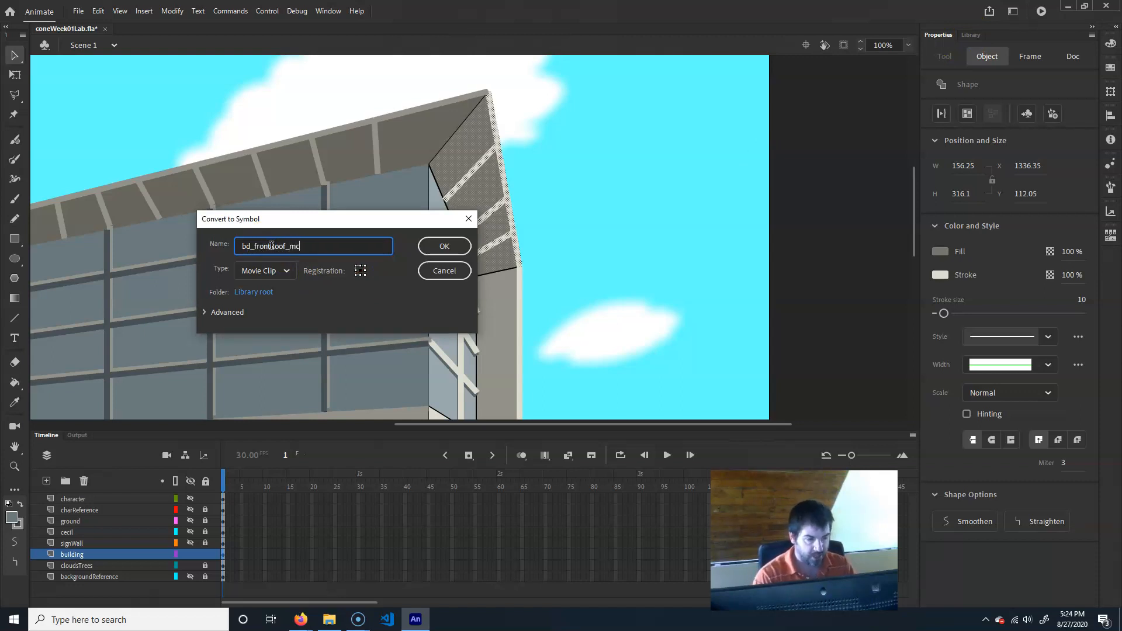
key("Return")
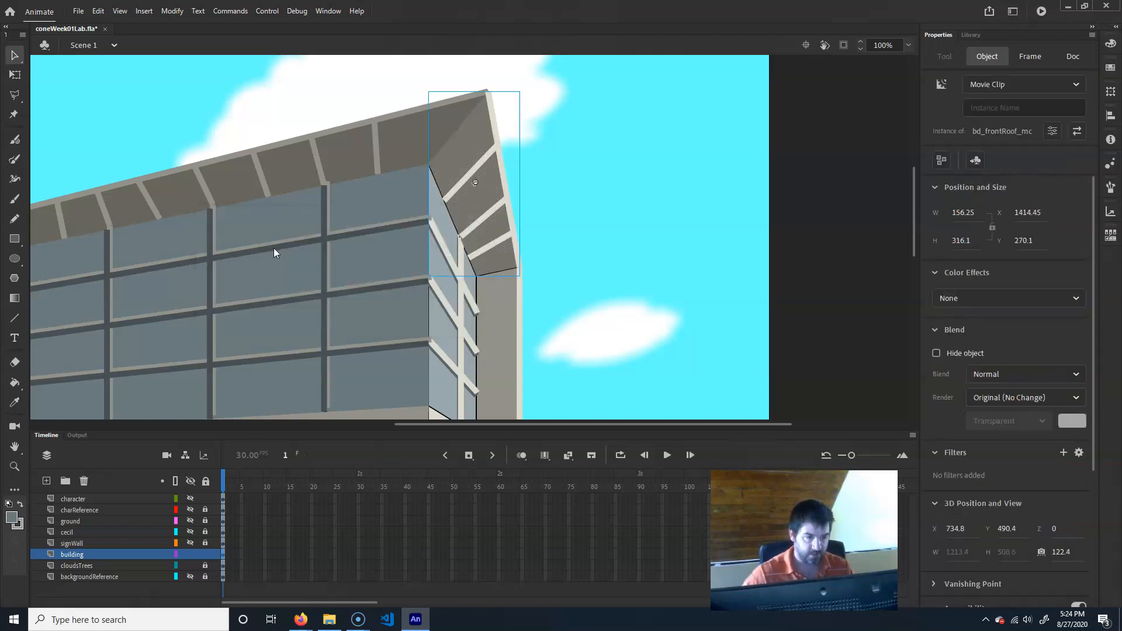
Open the front roof symbol to check which shapes it contains, and return to Scene 1
double_click(470, 155)
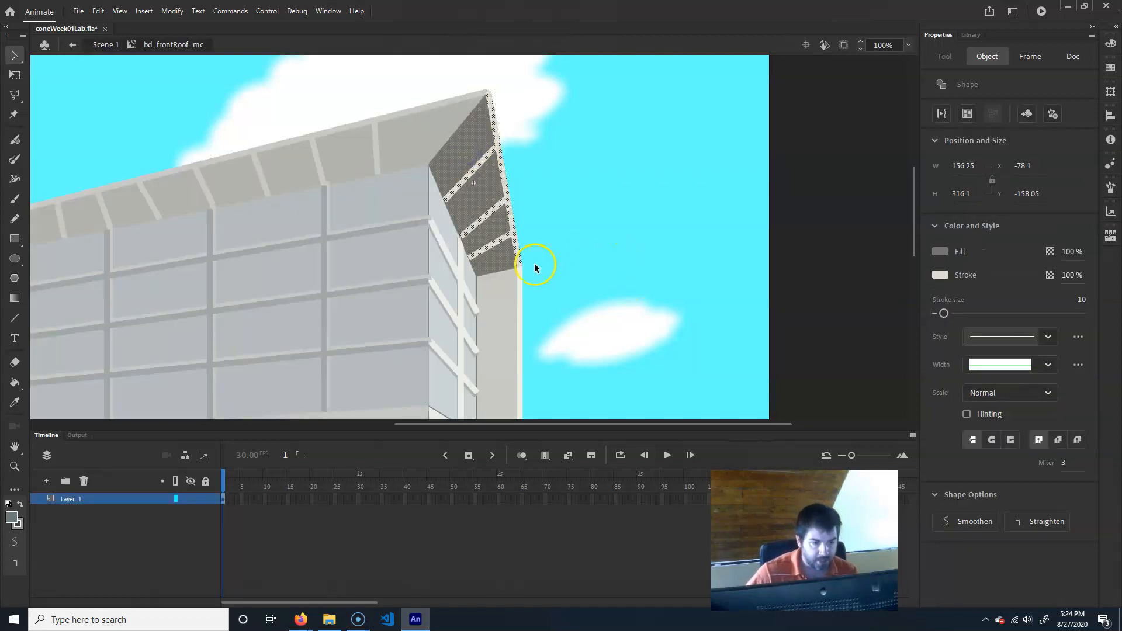
left_click(576, 232)
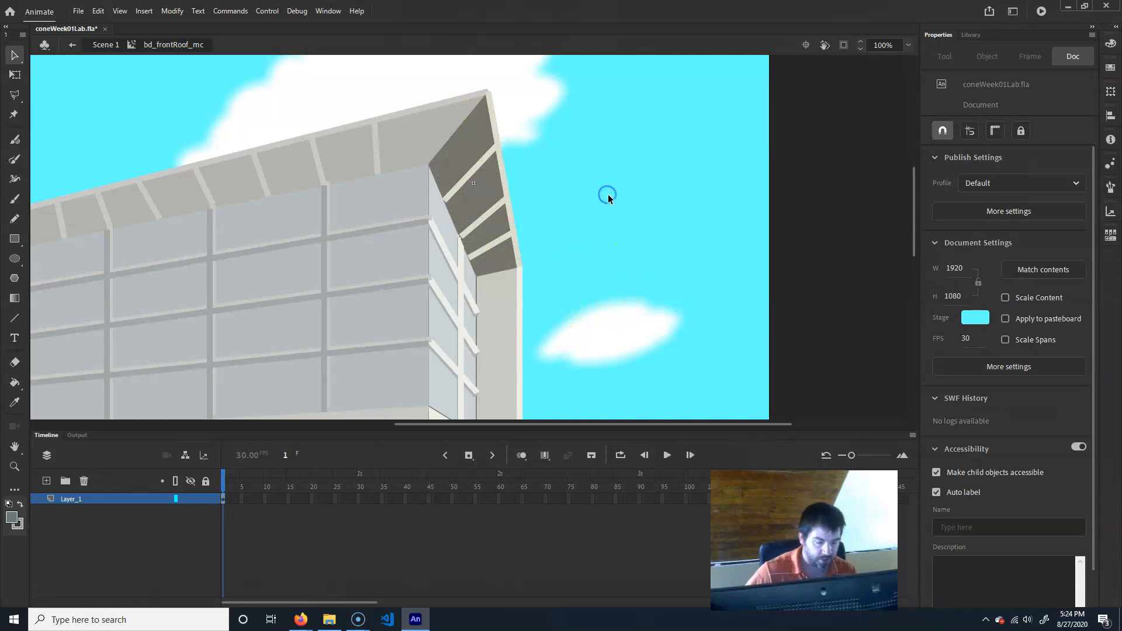
left_click(72, 44)
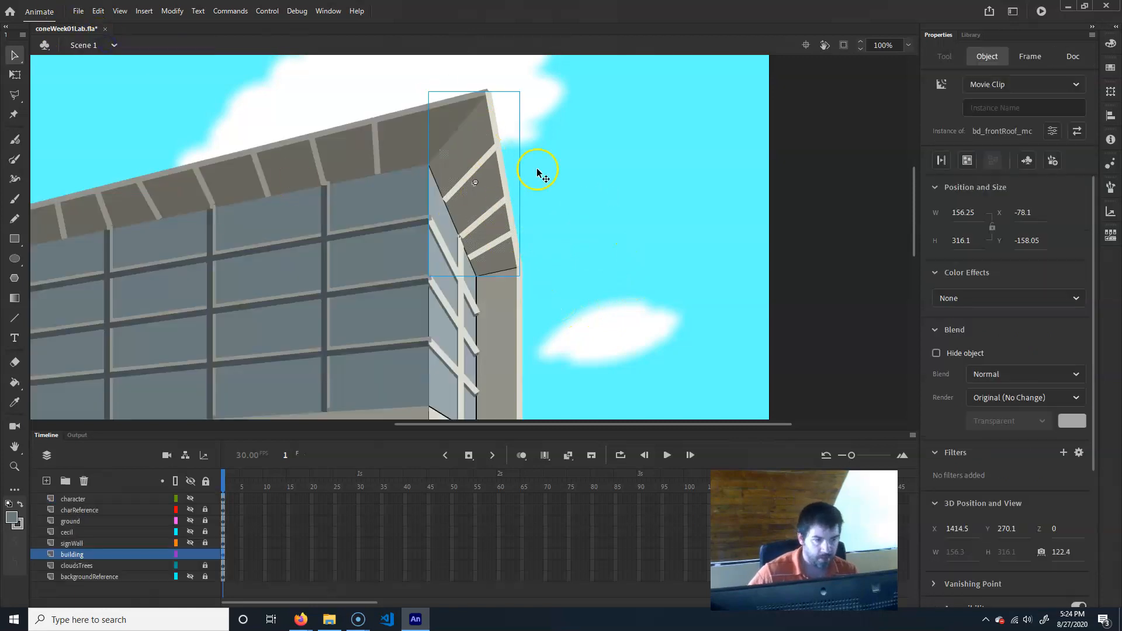
Convert the grey wall section behind the front windows, with its light outer trim, into a movie clip symbol named bd_backFrontWall_mc
scroll(591, 275, "down", 3)
left_click(613, 239)
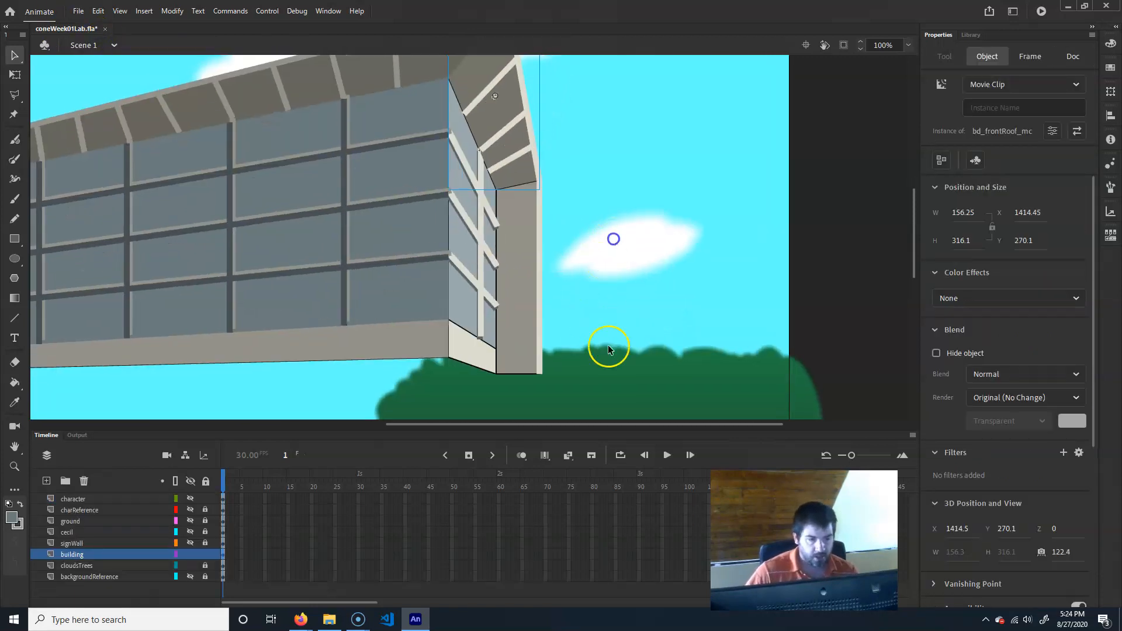
left_click(520, 321)
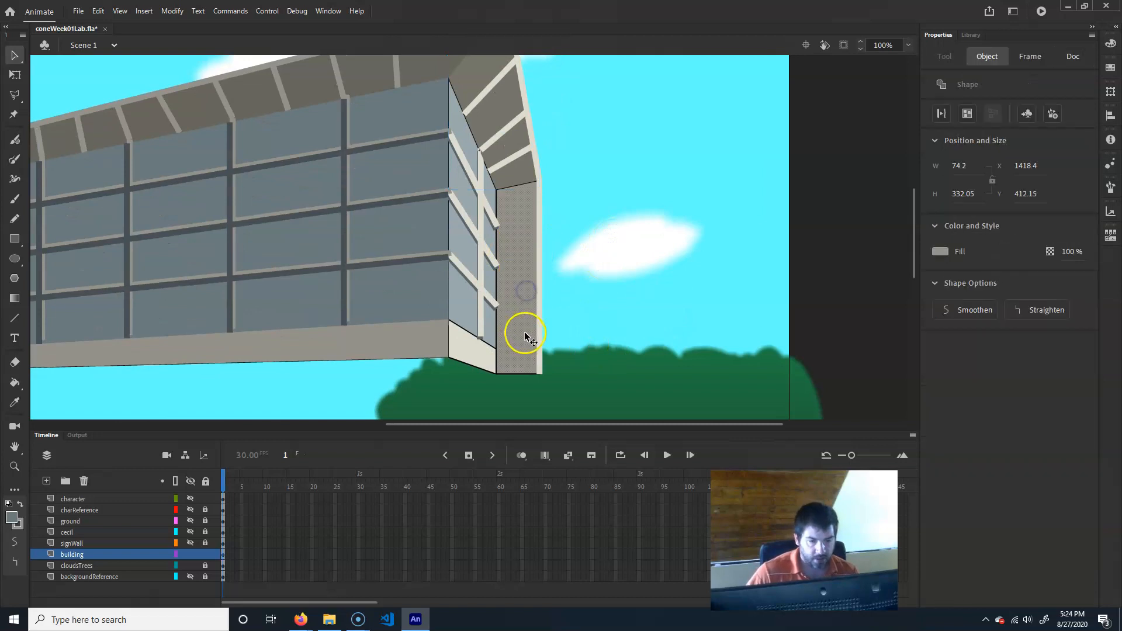
double_click(541, 252)
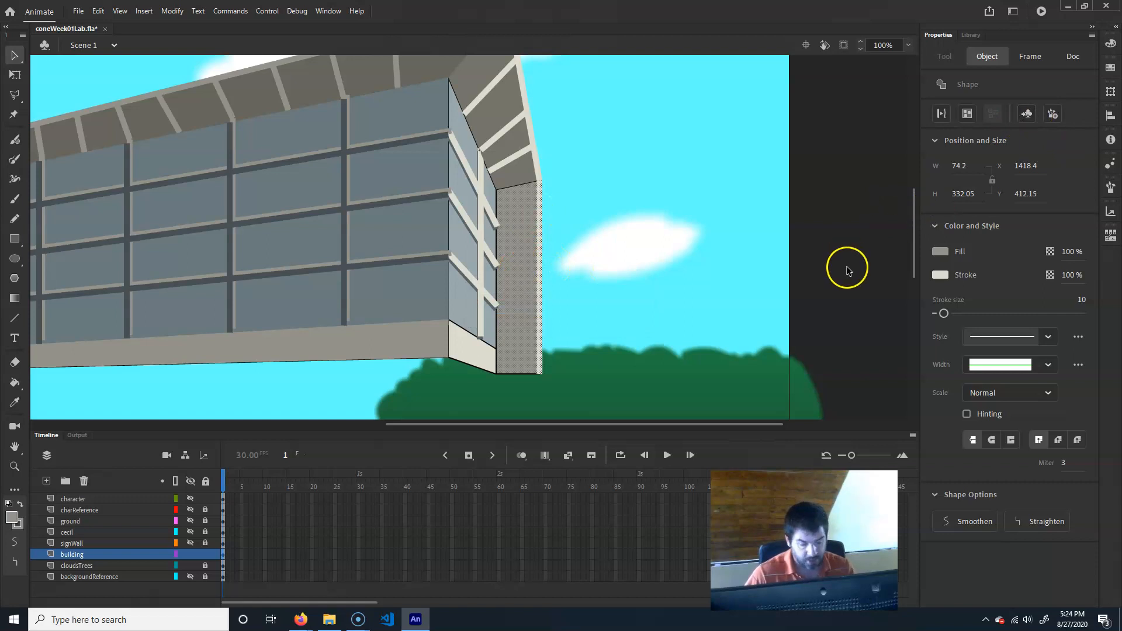
key("F8")
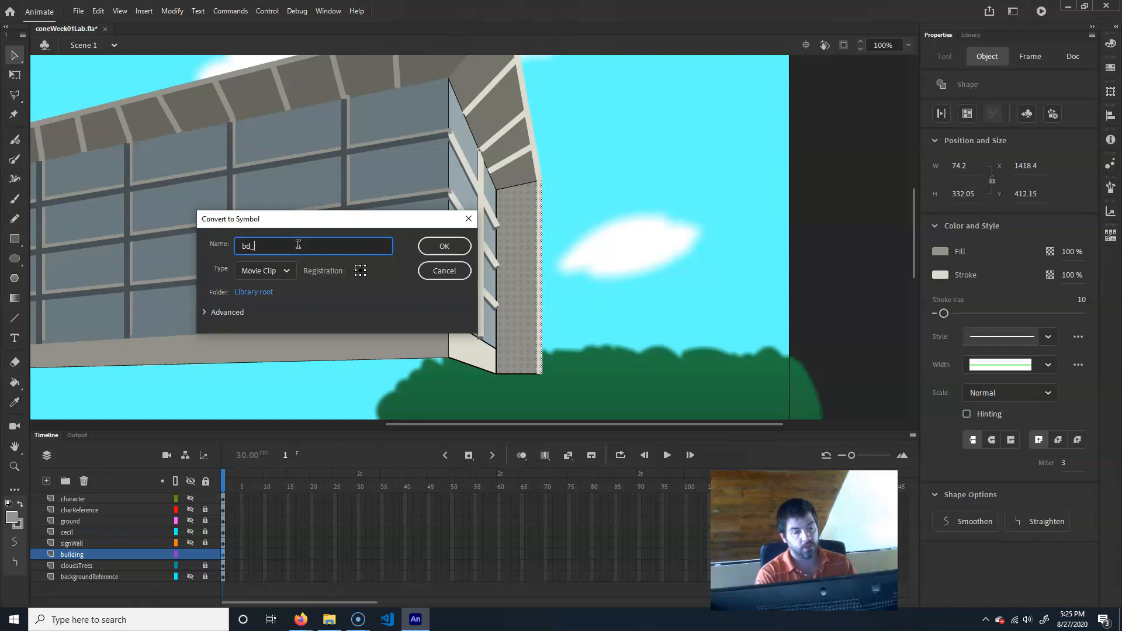
type("ckFrontWall_mc")
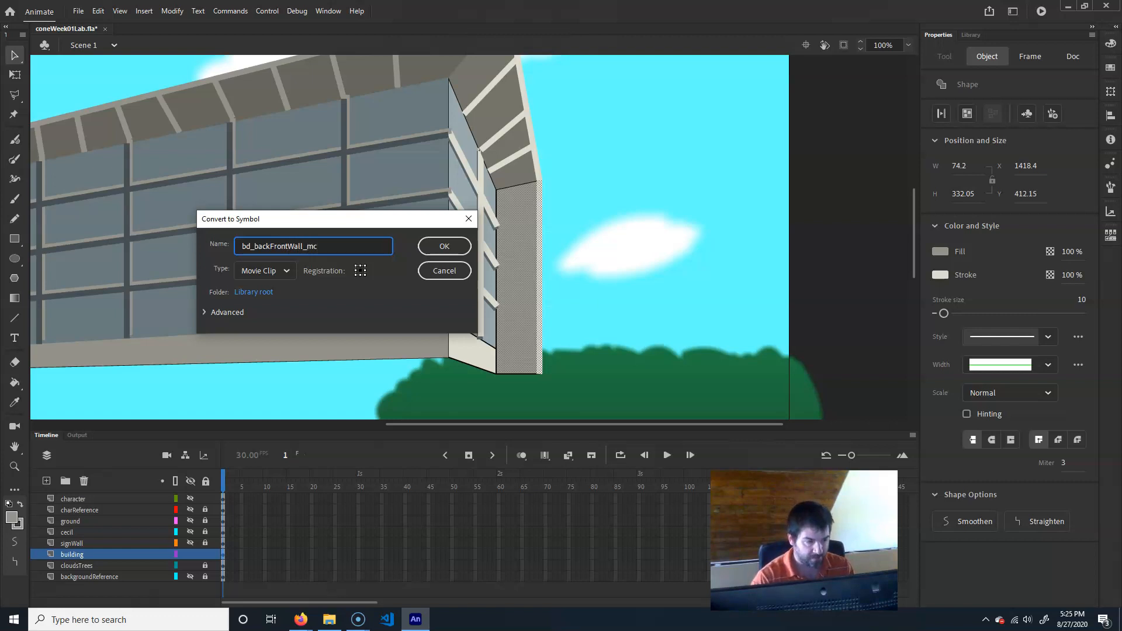
key("Return")
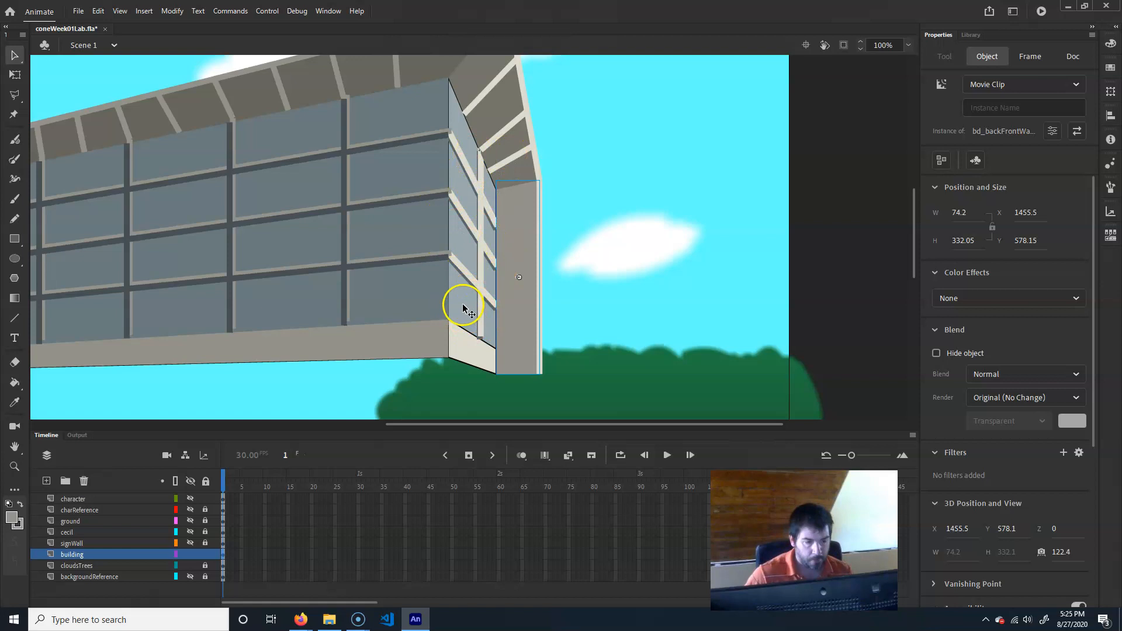
Select all the glass panes of the narrow front wall together with its light window bars and their dark shadow edges
left_click(701, 252)
left_click(456, 316)
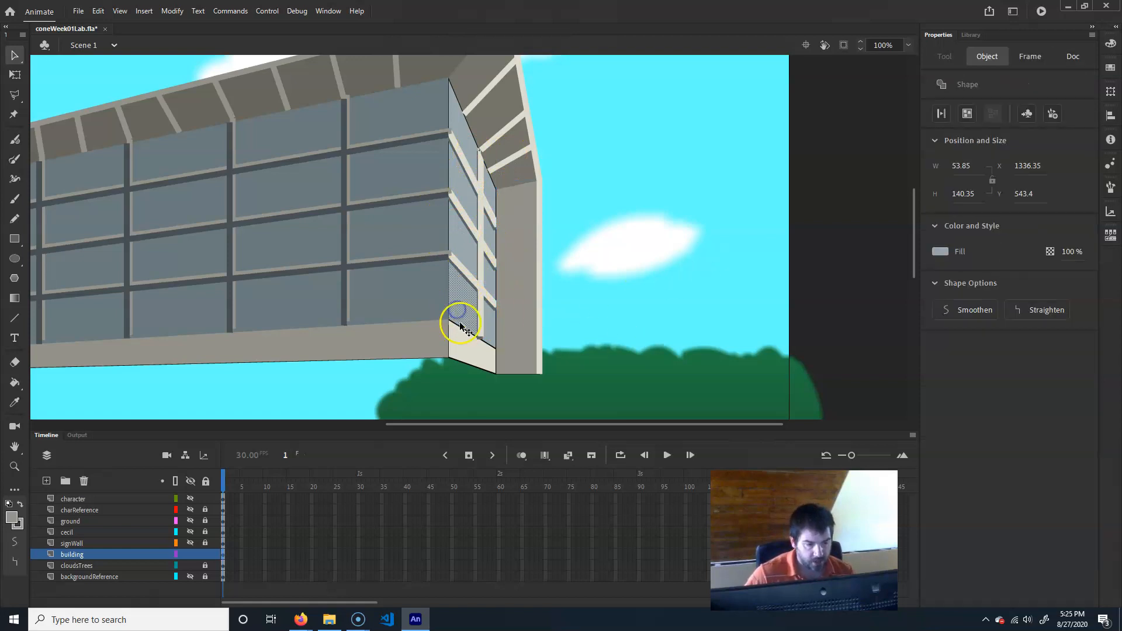
left_click(465, 248, "shift")
left_click(462, 194, "shift")
left_click(464, 146, "shift")
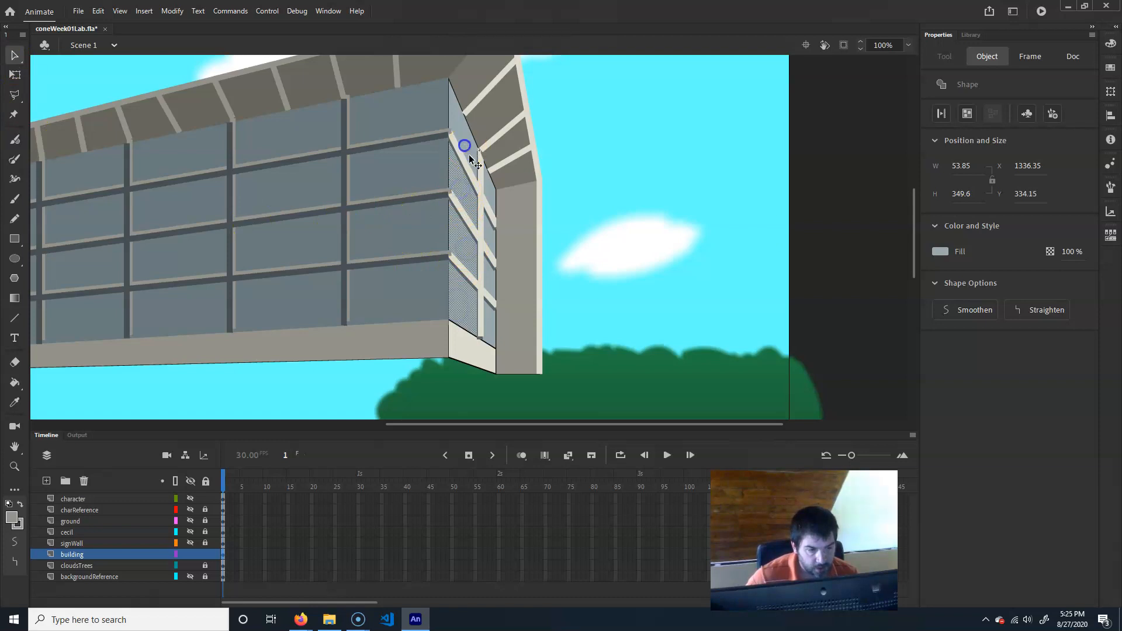
left_click(490, 199, "shift")
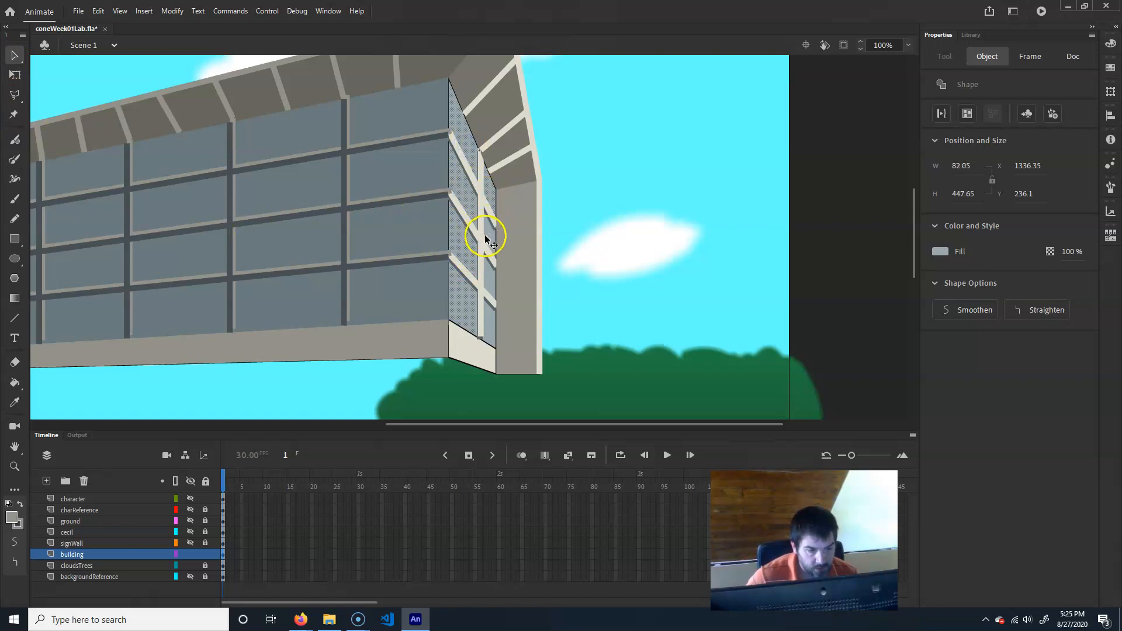
left_click(487, 318, "shift")
double_click(481, 315, "shift")
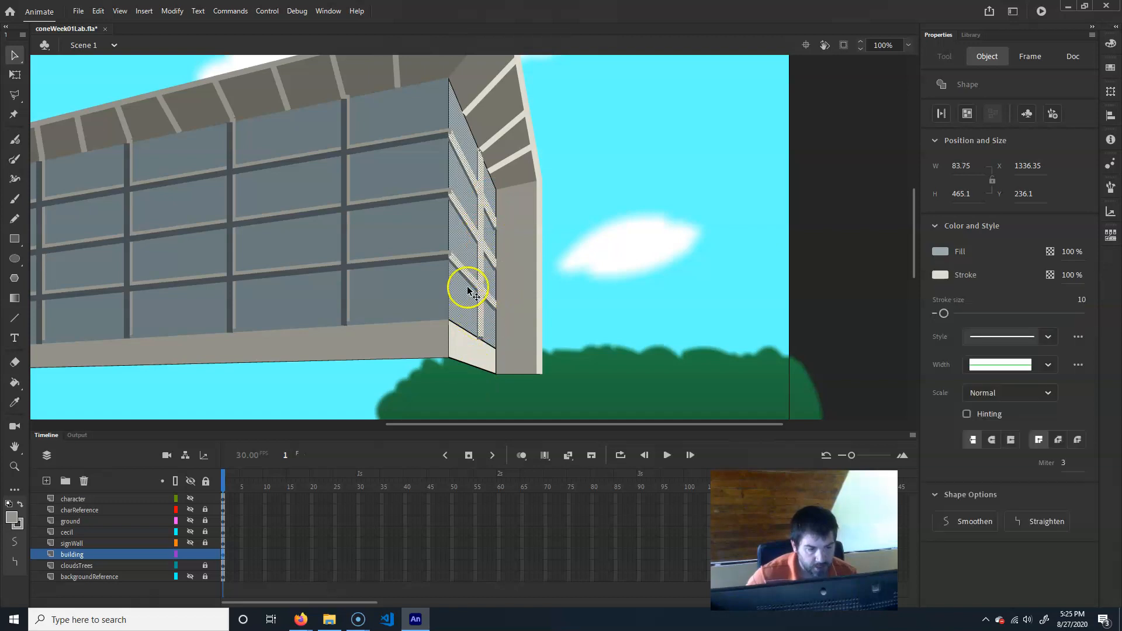
left_click(481, 338, "shift")
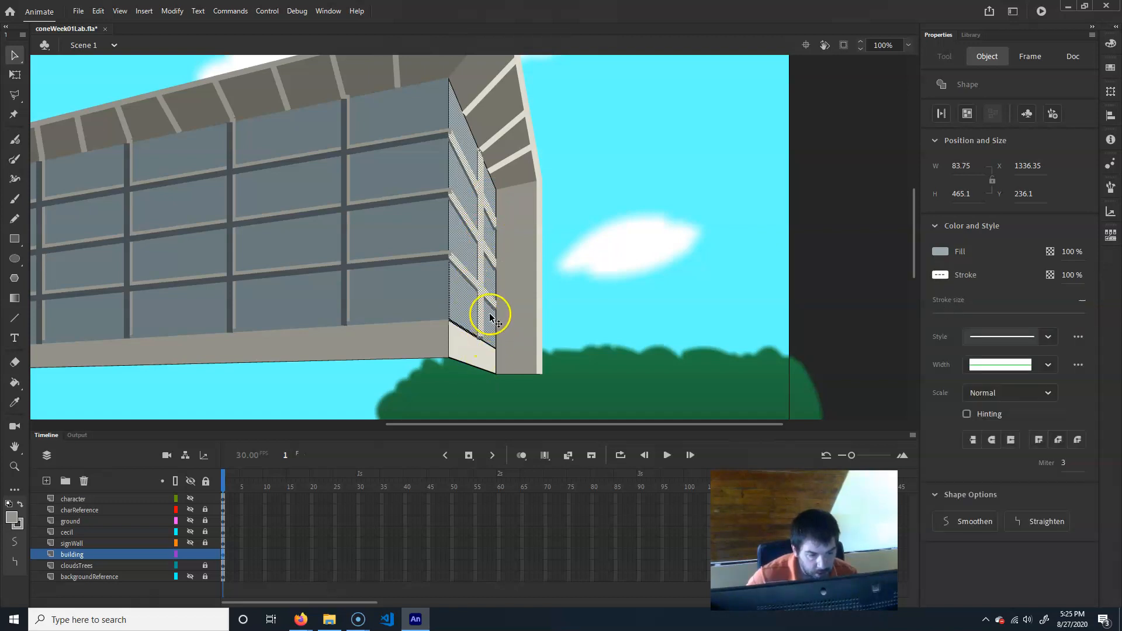
Refine the front wall selection at the foot of the vertical window bar, keeping every pane included
scroll(479, 242, "up", 2)
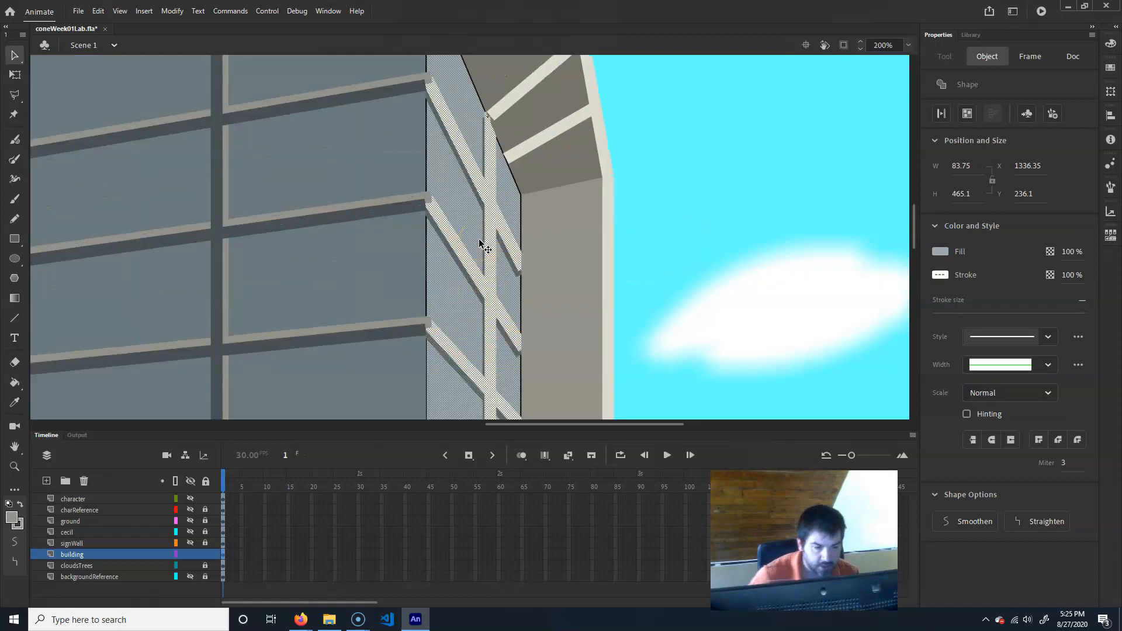
scroll(484, 243, "down", 3)
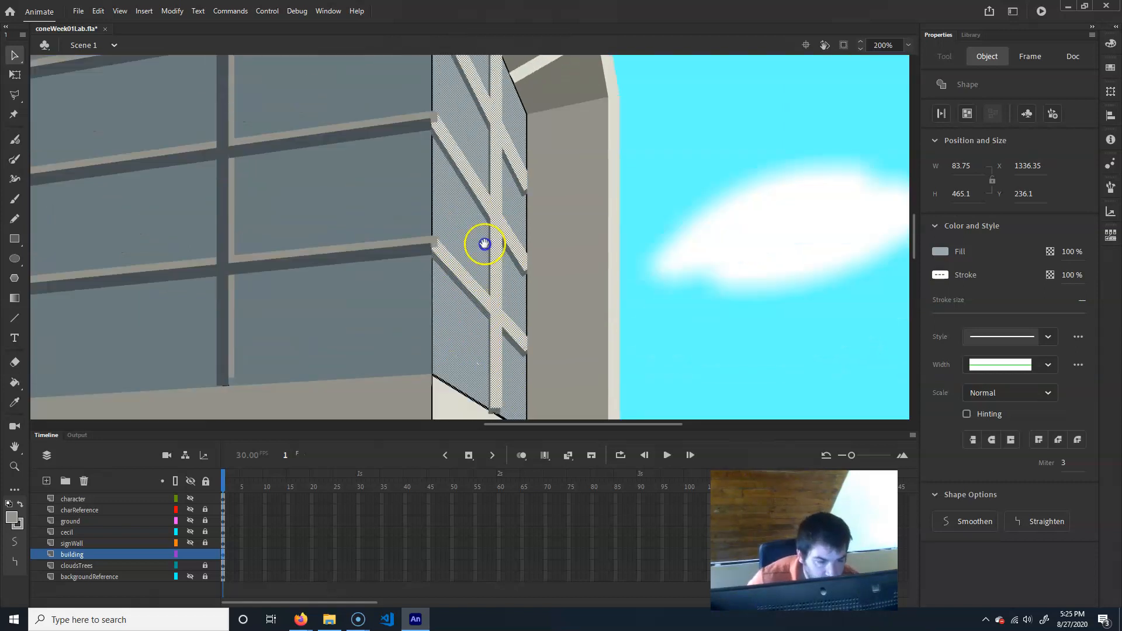
left_click(504, 369, "shift")
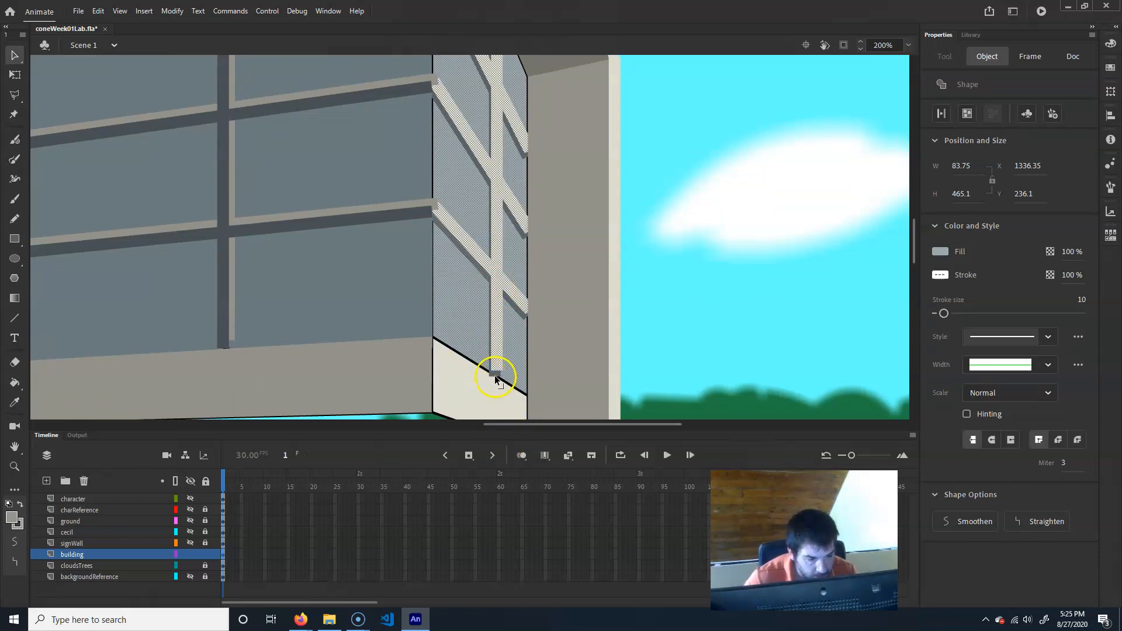
left_click_drag(496, 379, 497, 350)
left_click_drag(520, 313, 481, 276)
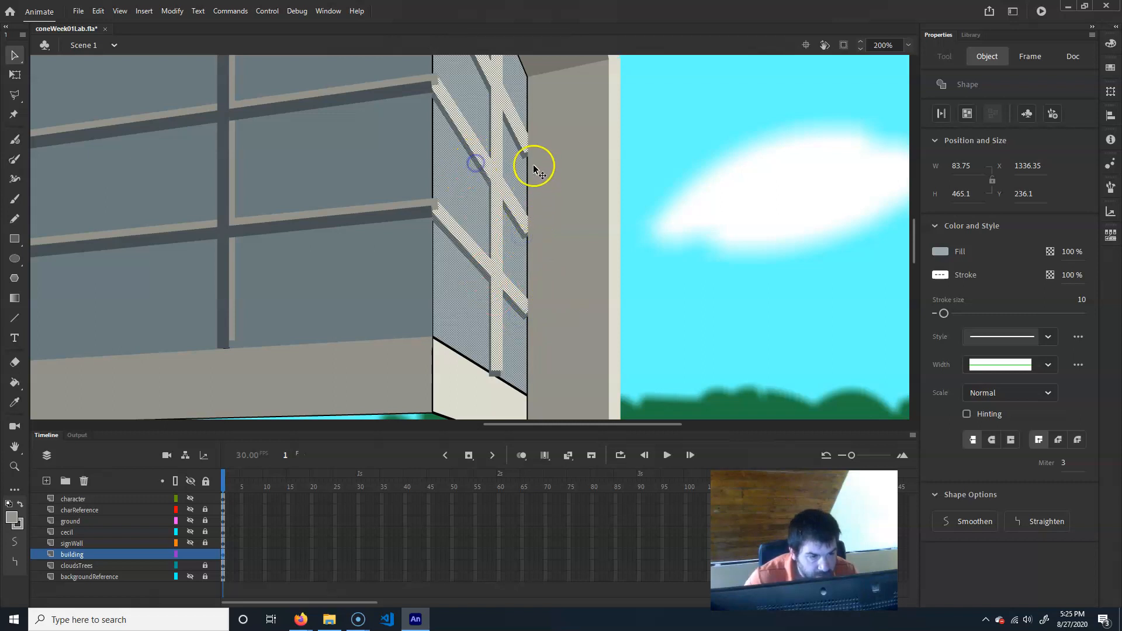
left_click_drag(505, 143, 480, 248)
left_click(458, 213)
left_click(447, 194)
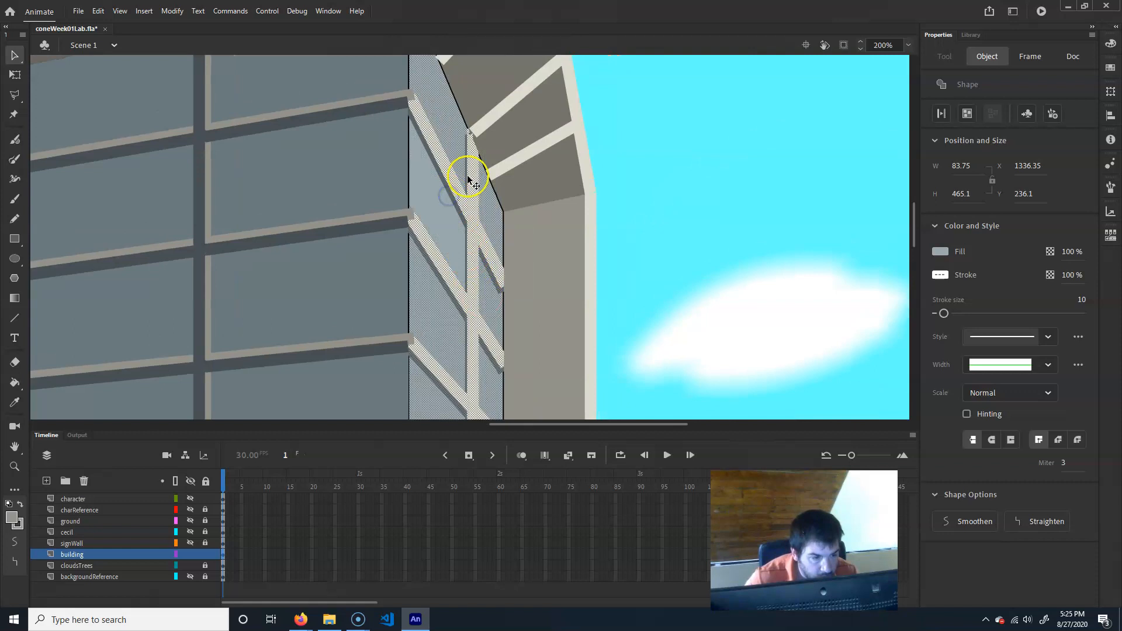
left_click(444, 216)
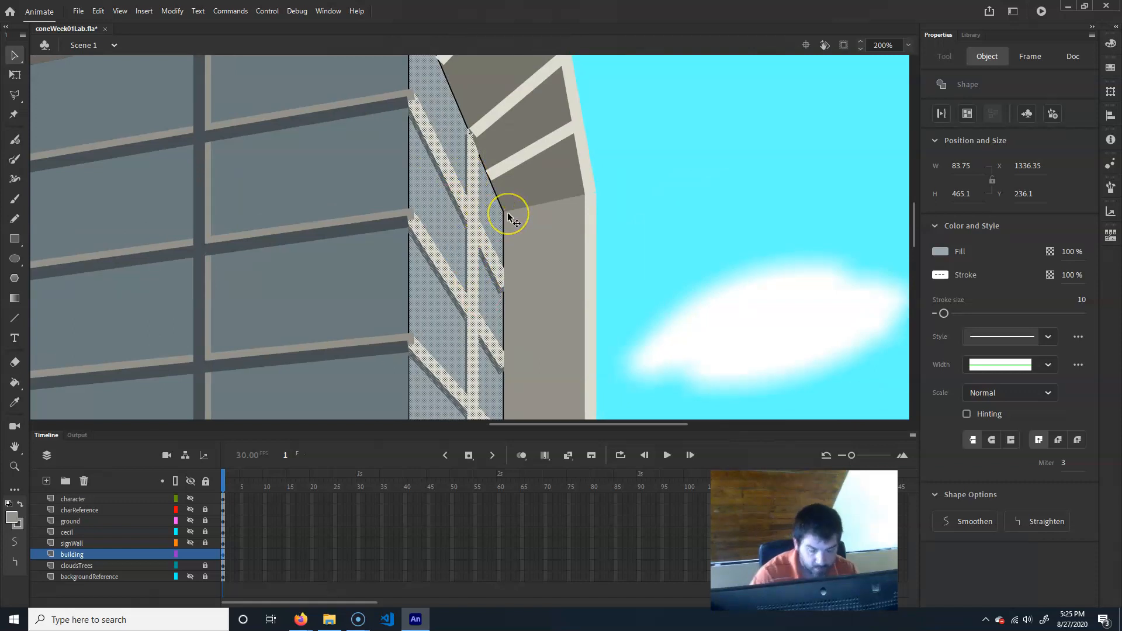
Examine the front wall's selected panes, bars and shadow edges close up for missed pieces, down to the base
key("ctrl+equal")
key("ctrl+equal")
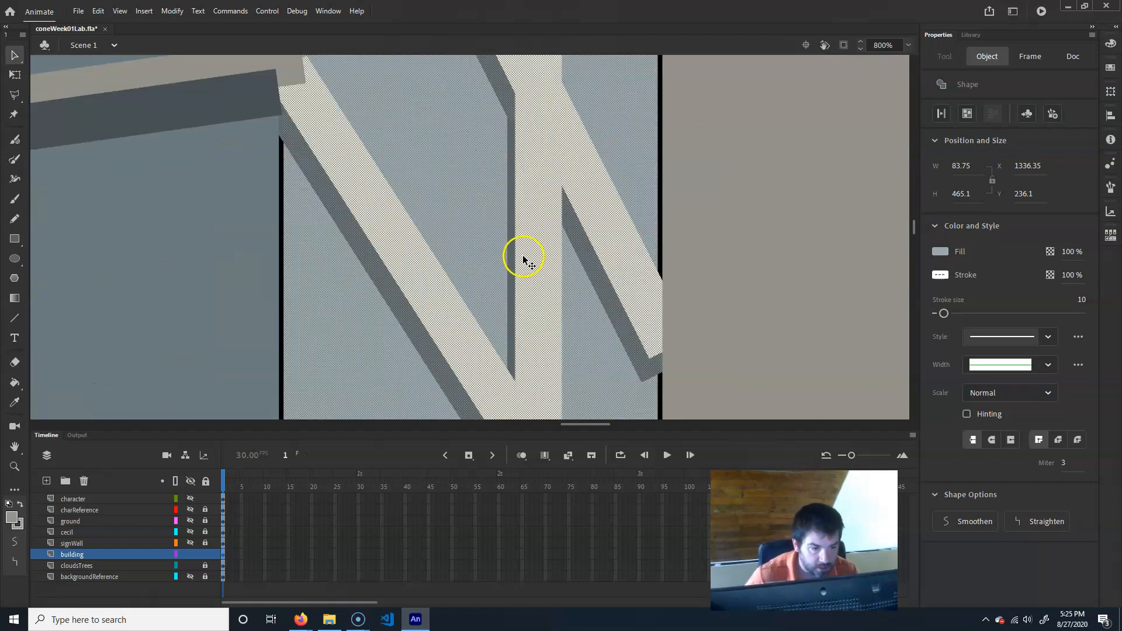
left_click_drag(574, 170, 541, 47)
scroll(563, 245, "down", 5)
left_click_drag(539, 315, 521, 58)
left_click_drag(521, 297, 544, 115)
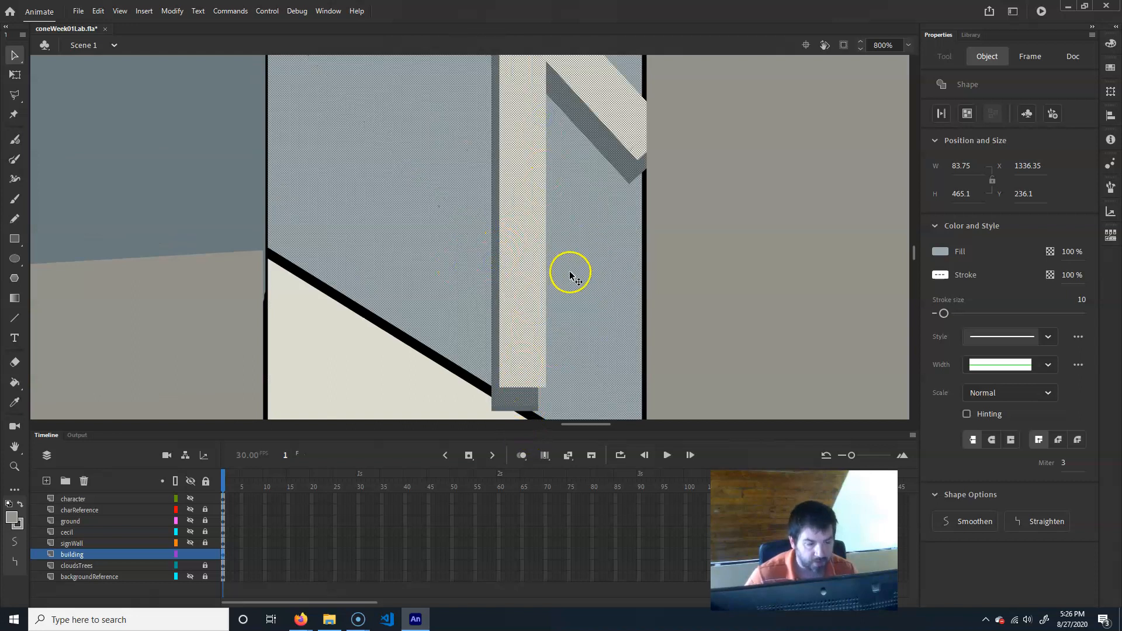
key("ctrl+minus")
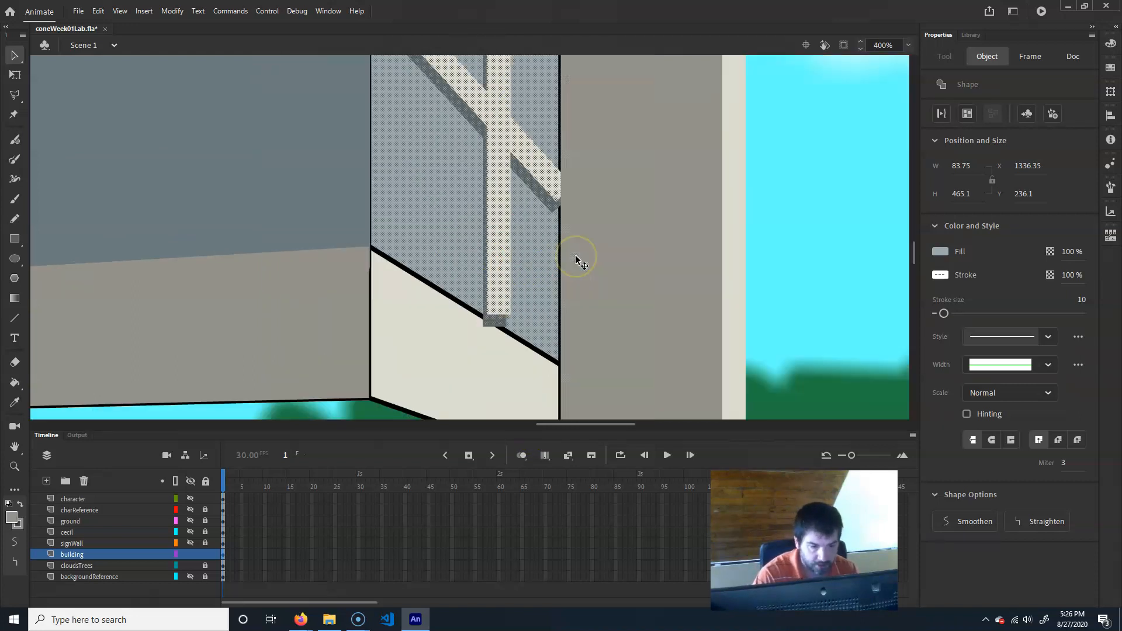
key("ctrl+minus")
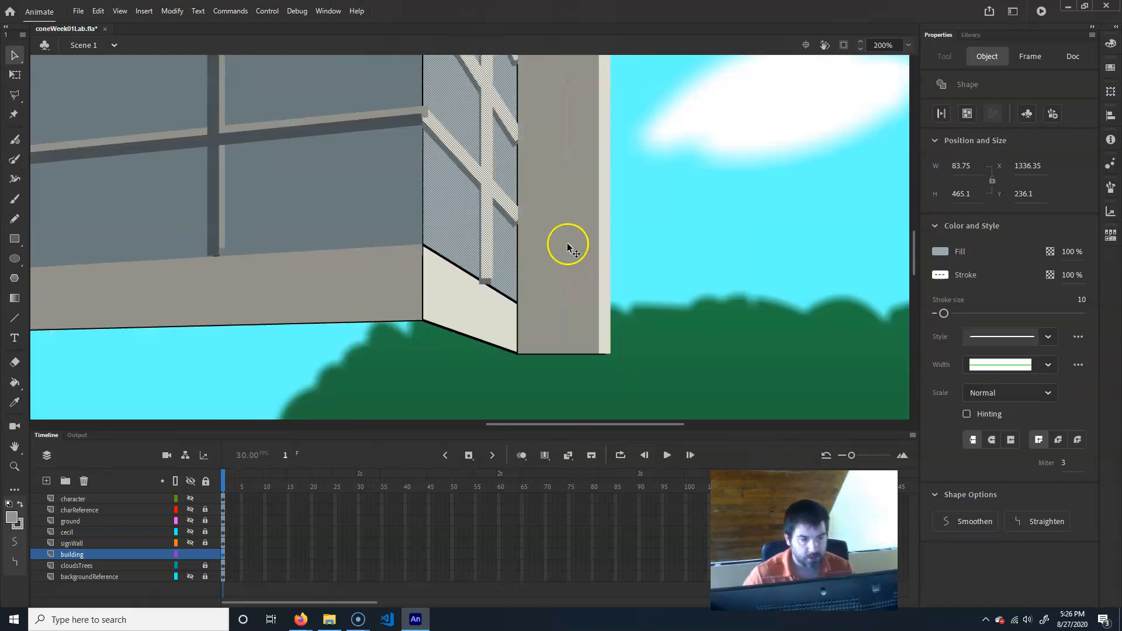
key("ctrl+minus")
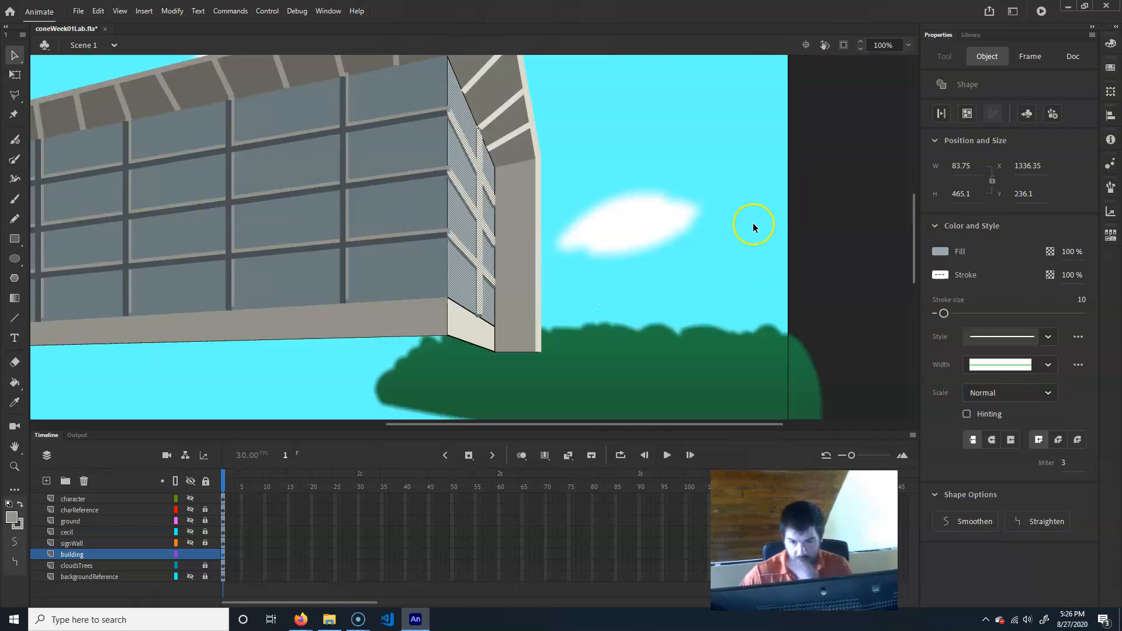
Convert the selected front wall panes and window bars into a movie clip symbol named bd_frontWall_mc
left_click(1028, 113)
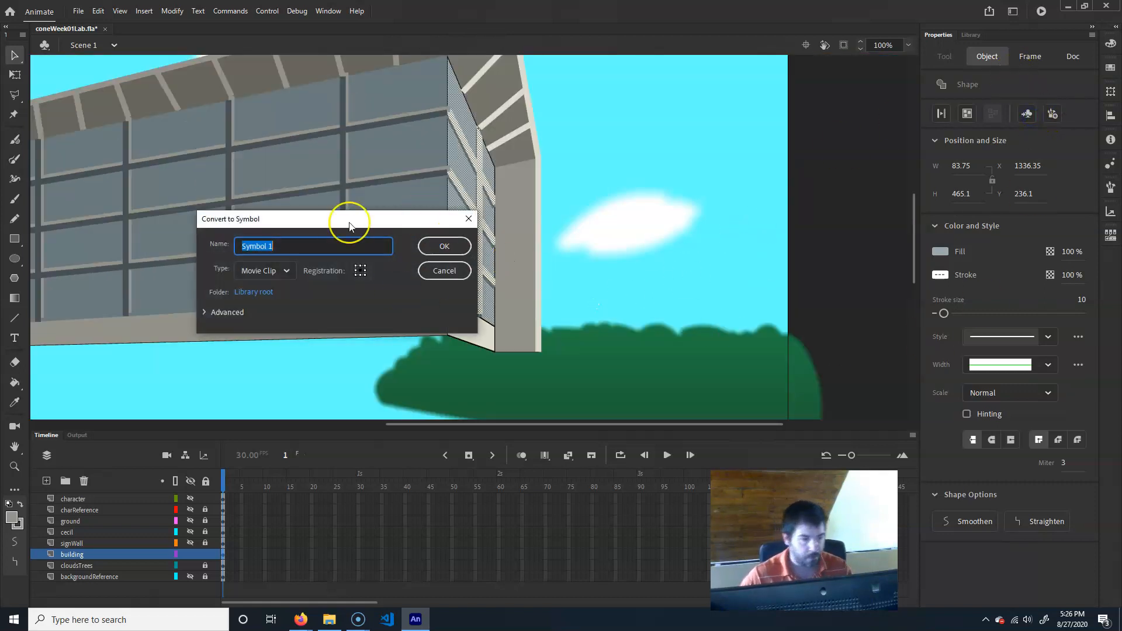
type("bd")
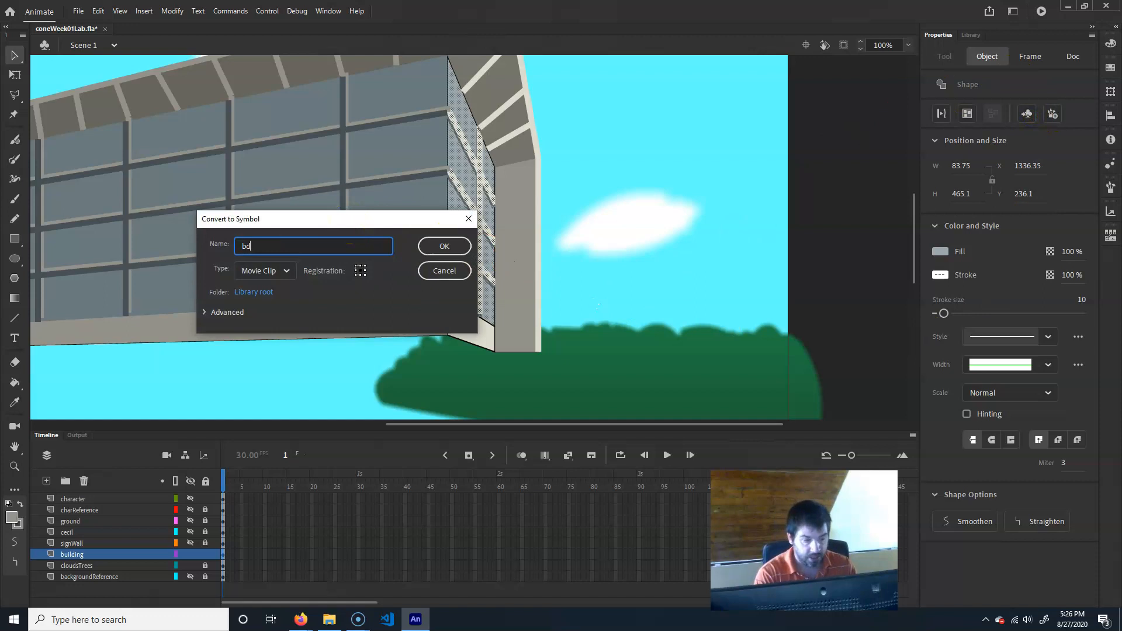
type("_frontWall_mc")
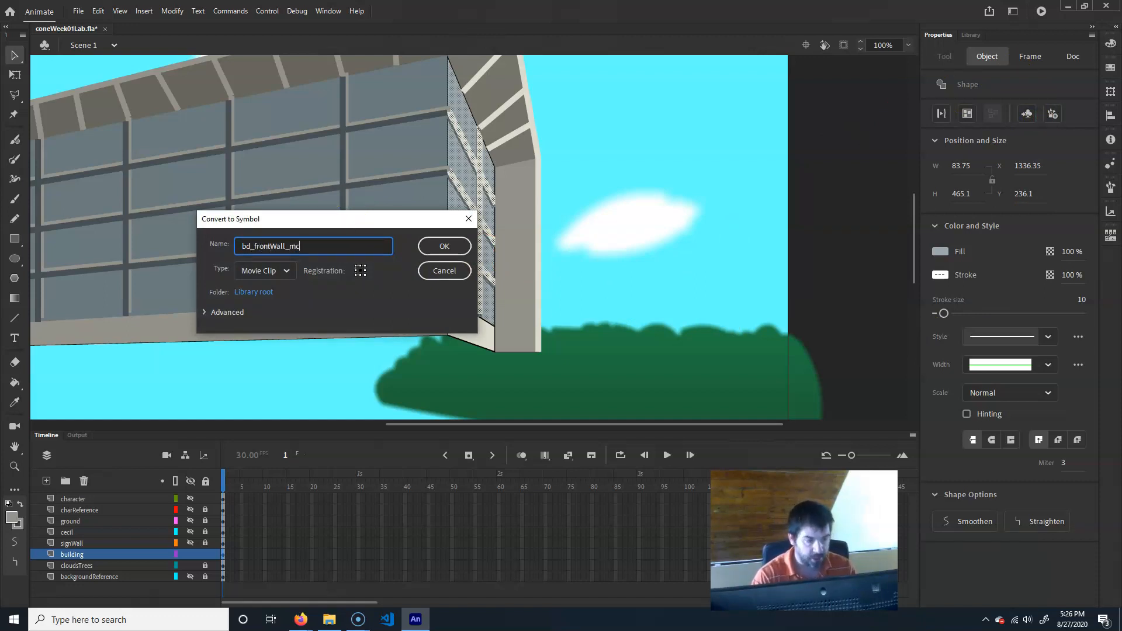
key("Return")
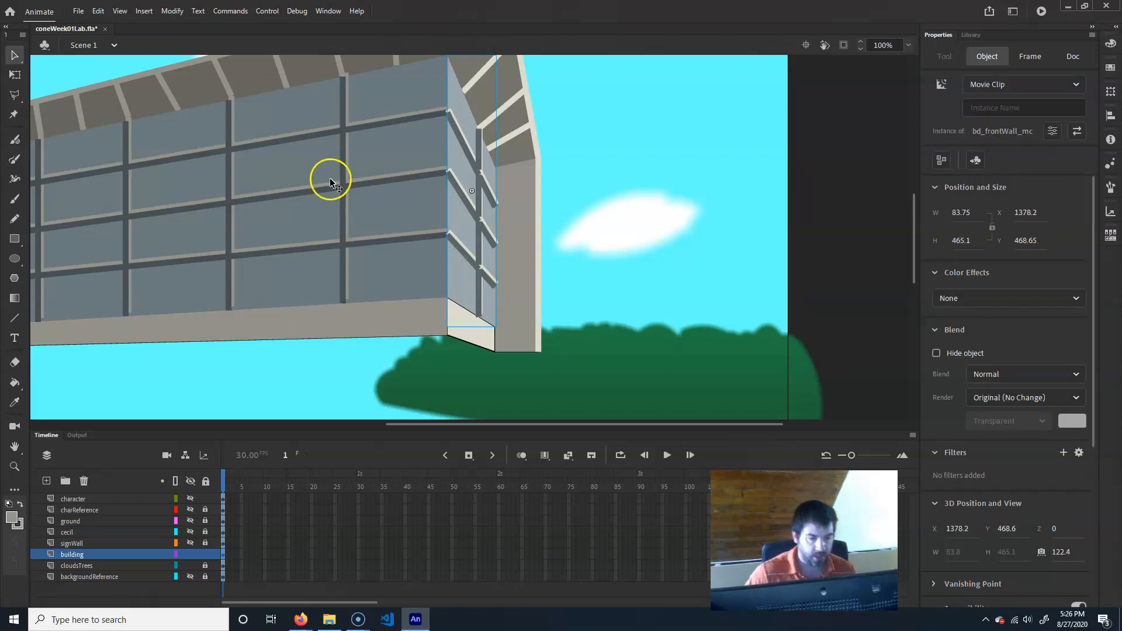
Transfer the light base panel beneath the front windows from the scene into the bd_frontWall_mc symbol, placing it roughly below the panes
left_click(476, 343)
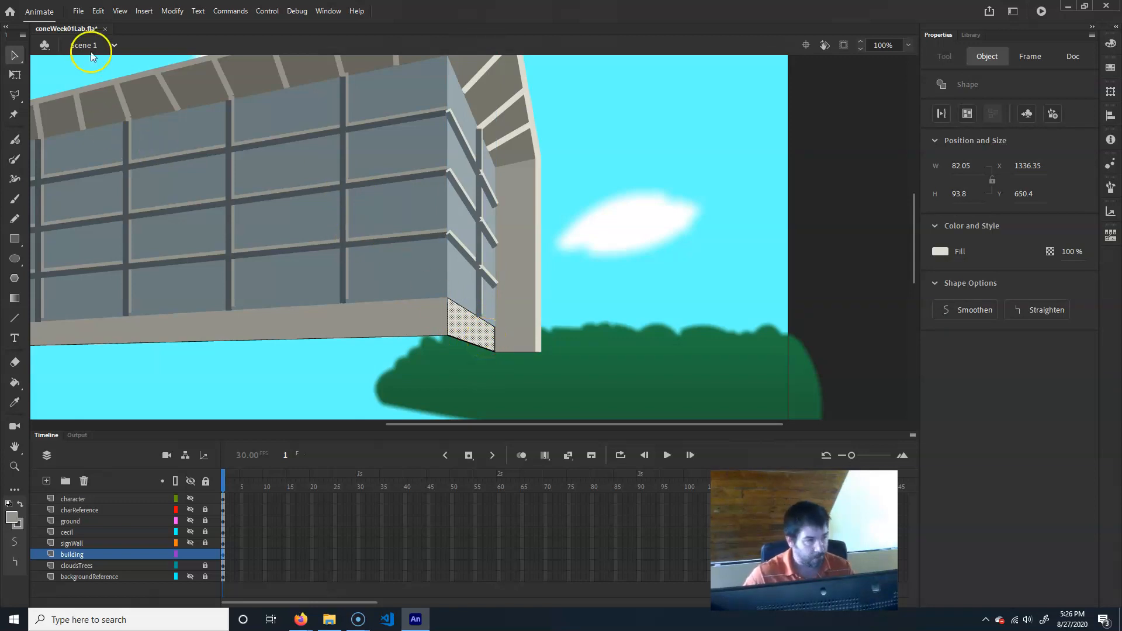
double_click(463, 224)
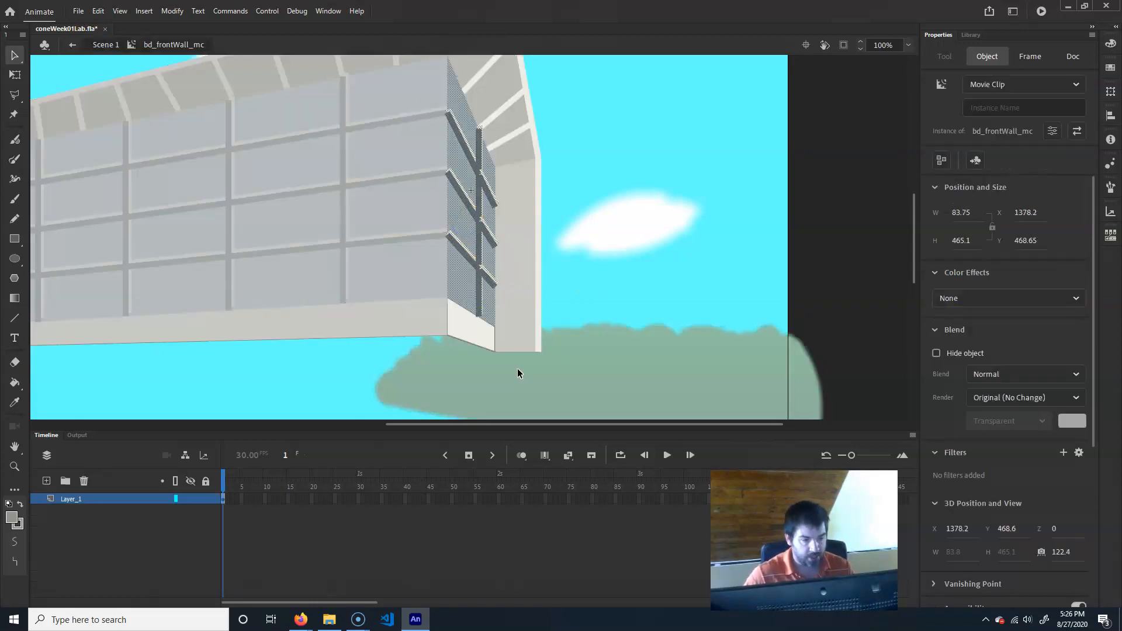
left_click(524, 359)
left_click_drag(464, 244, 468, 327)
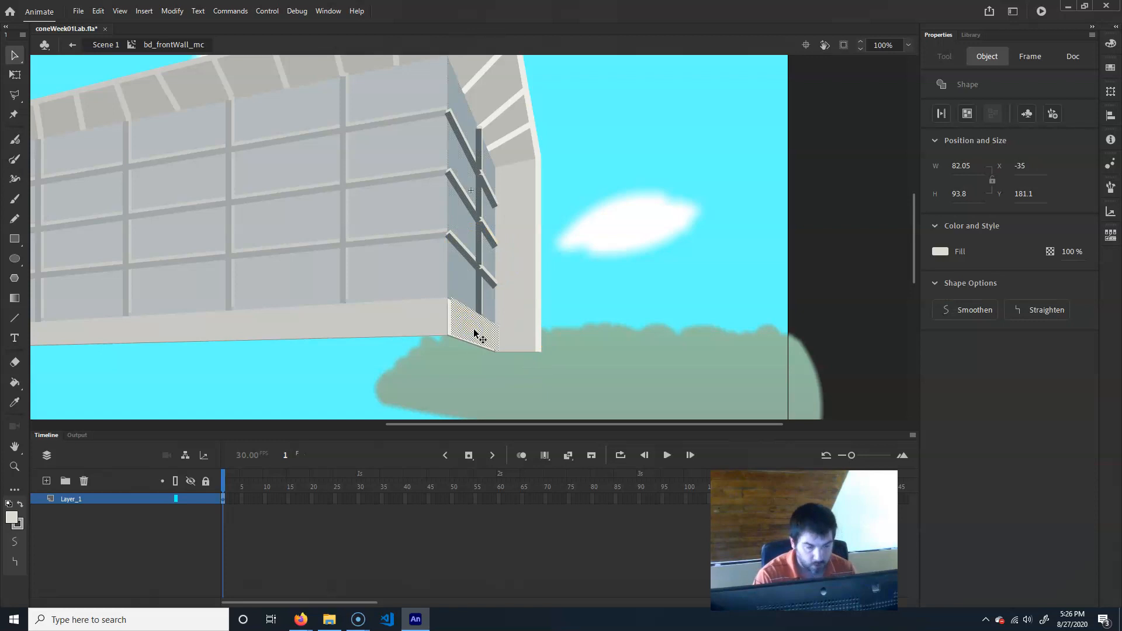
Nudge the base panel flush beneath the front panes, to X -41.75 and Y 181.35, and return to Scene 1
scroll(474, 334, "up", 2)
left_click(492, 270)
key("Left")
key("Left")
key("Left")
key("Left")
key("Left")
key("Left")
key("Left")
key("Left")
key("Left")
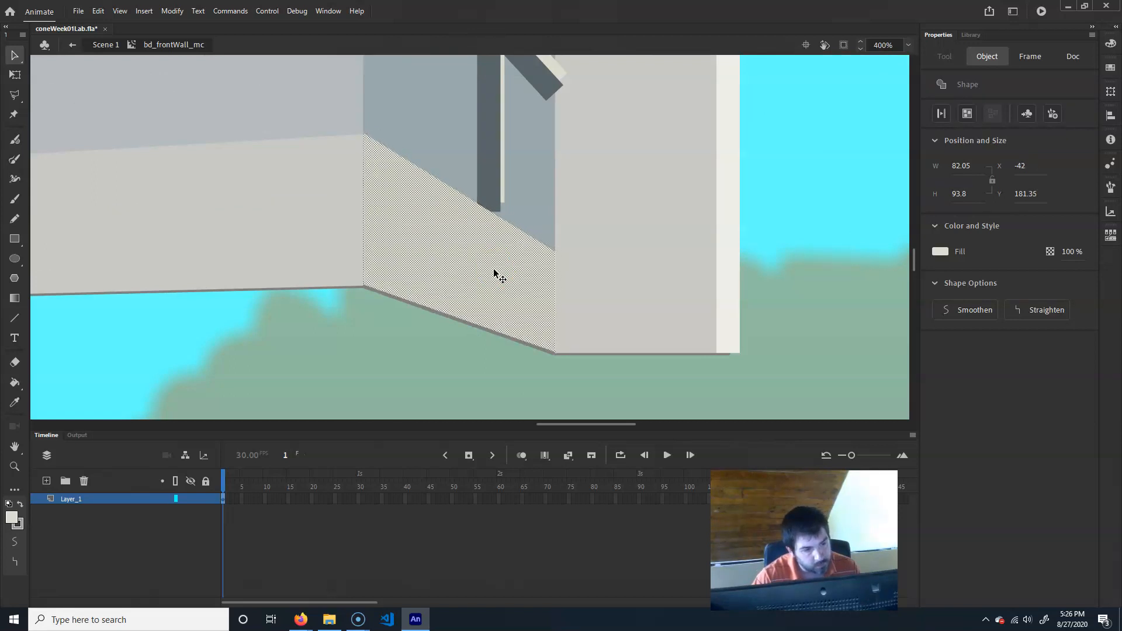
left_click(534, 226)
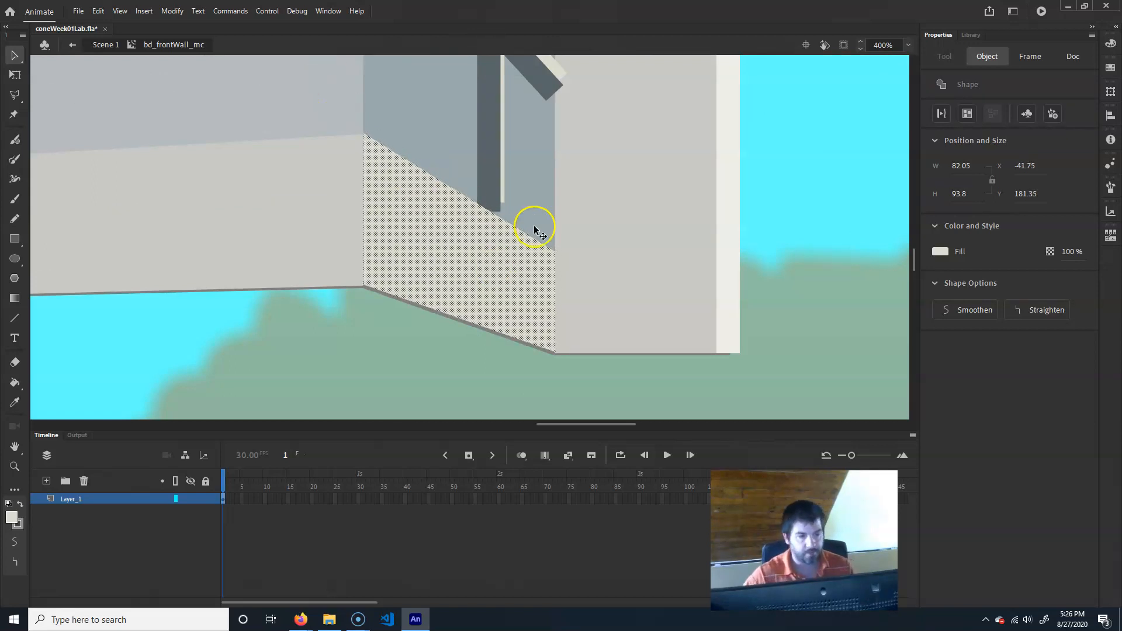
left_click(794, 188)
left_click(107, 45)
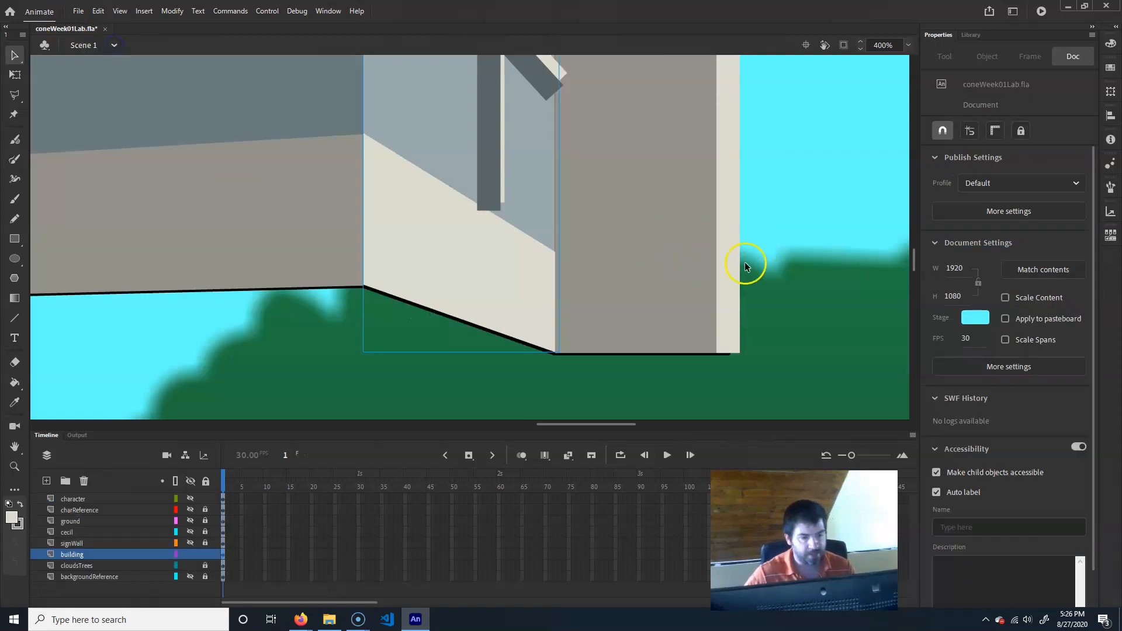
Cut all the building's wall and roof movie clips together from the scene, leaving only the loose outlines and fills
left_click(750, 230)
key("ctrl+minus")
key("ctrl+minus")
key("ctrl+minus")
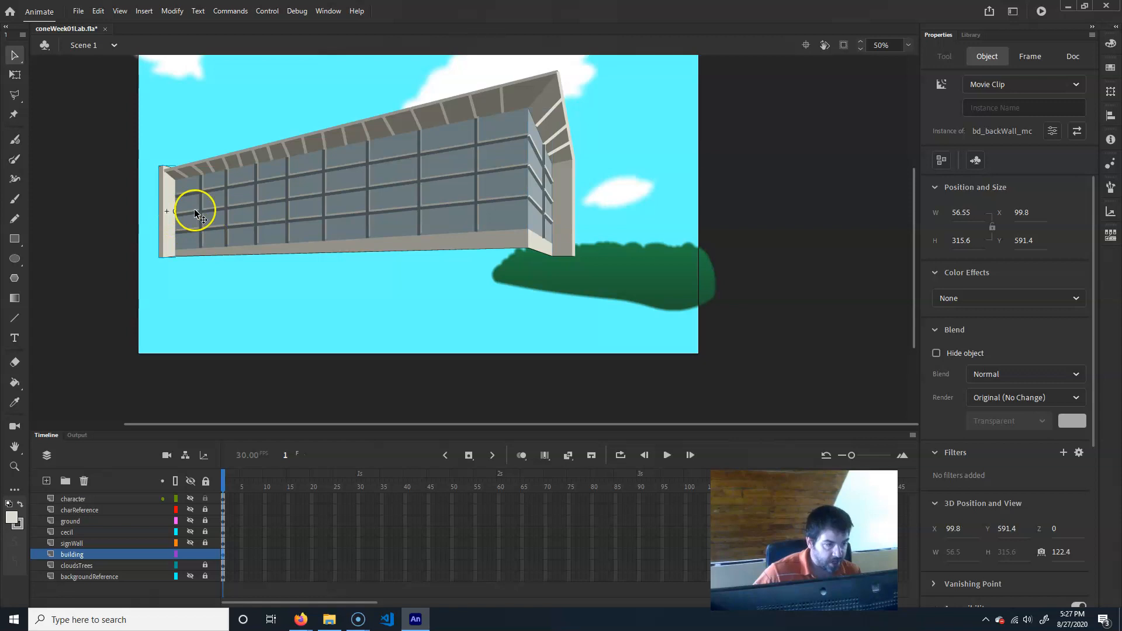
left_click(193, 208)
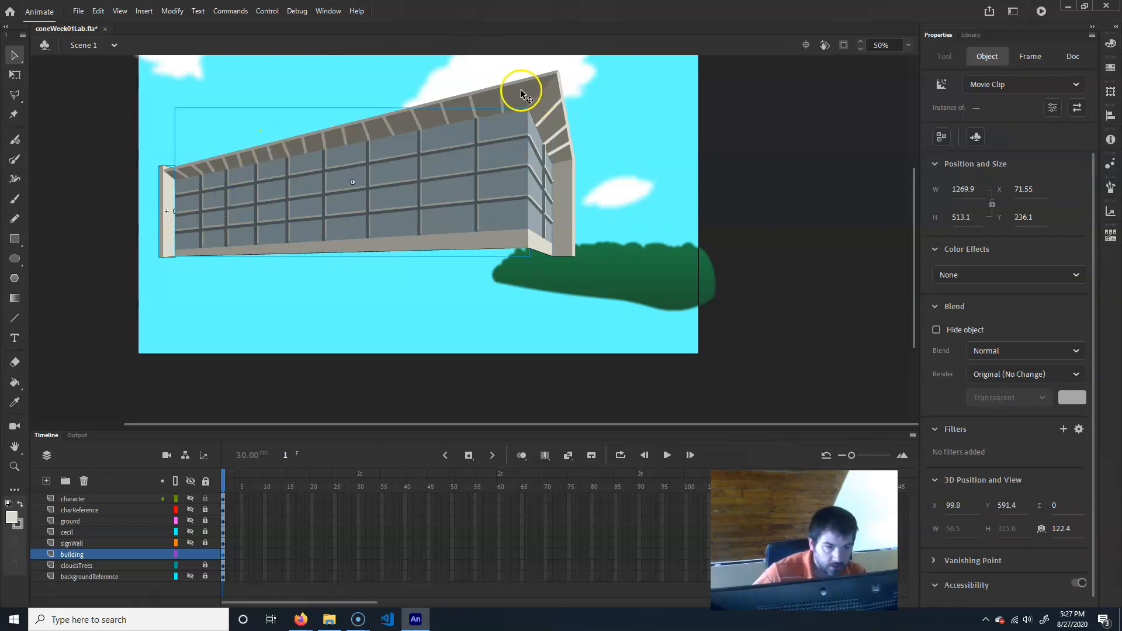
left_click(547, 166, "shift")
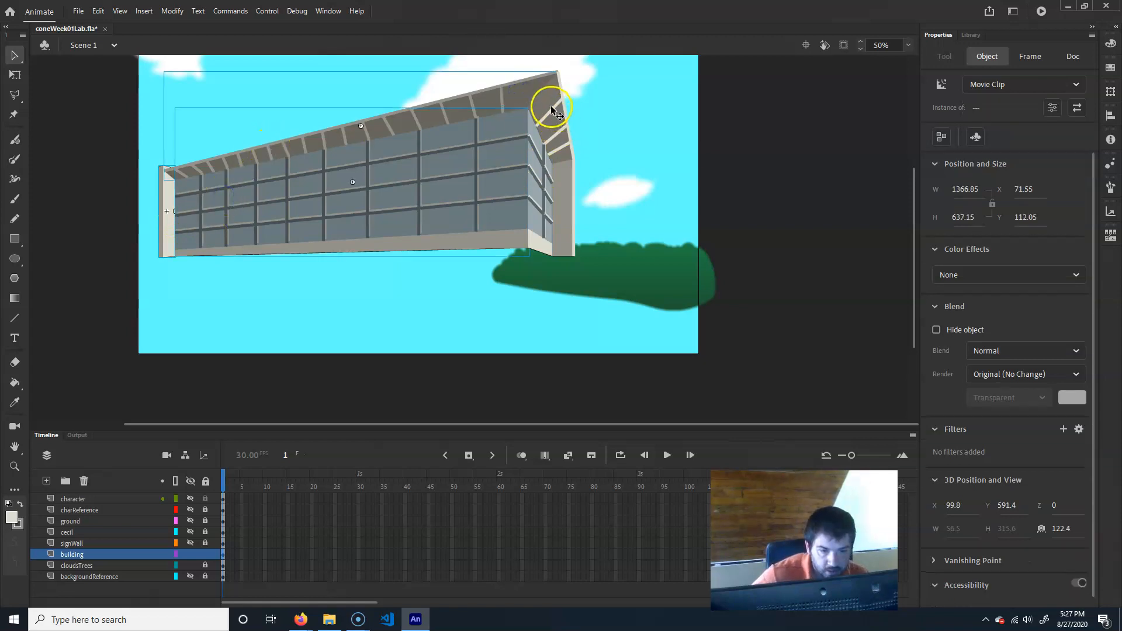
left_click(552, 111, "shift")
left_click(563, 188, "shift")
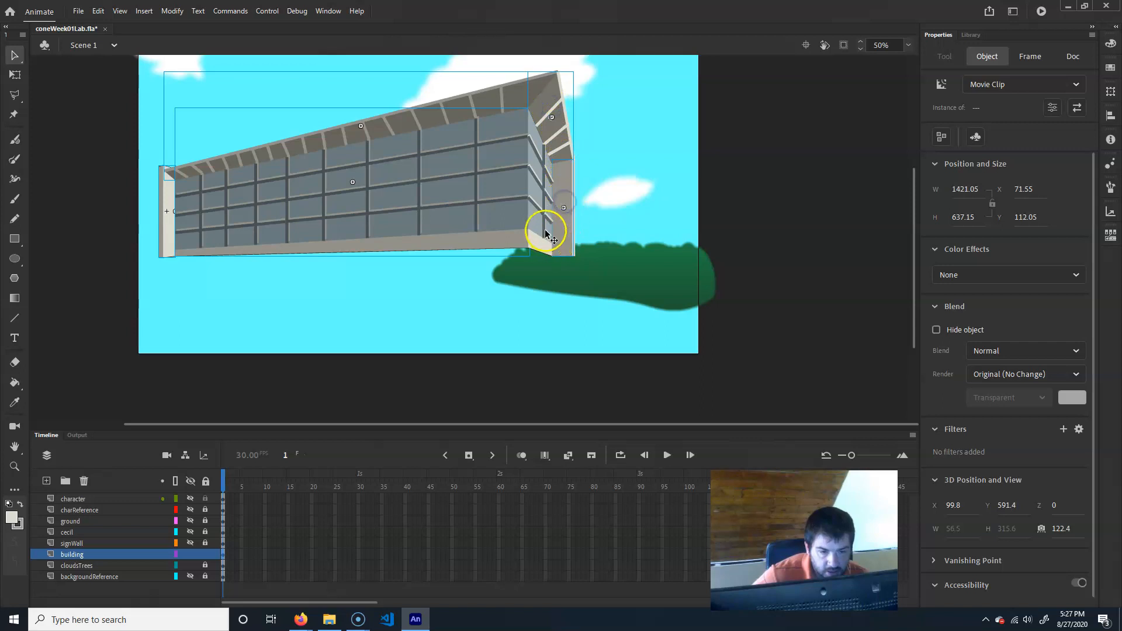
left_click(540, 212, "shift")
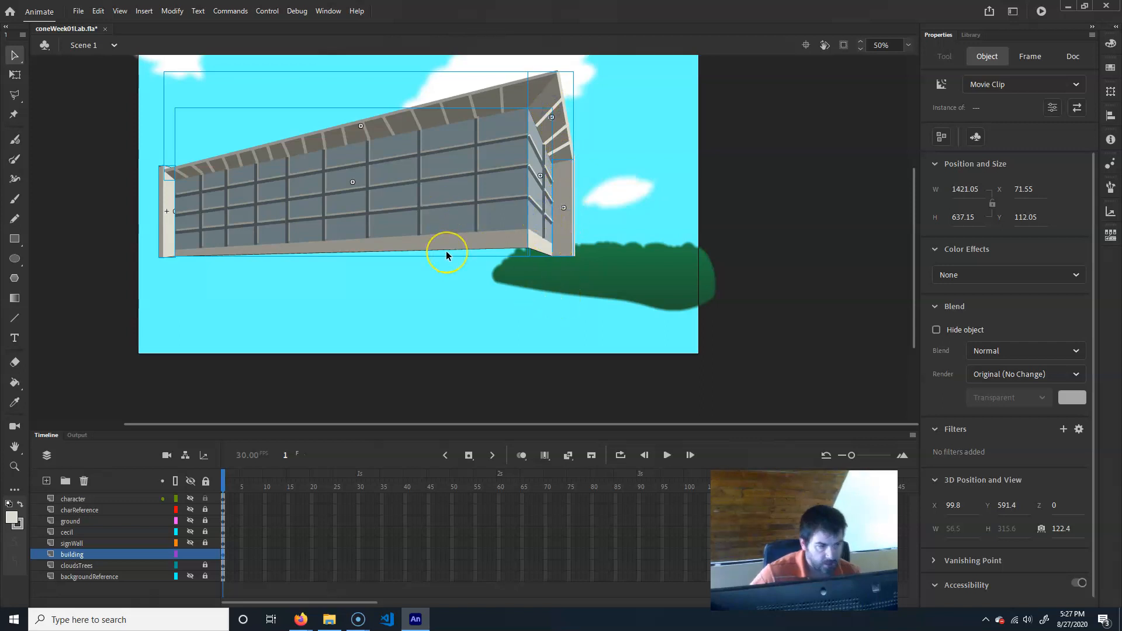
key("Delete")
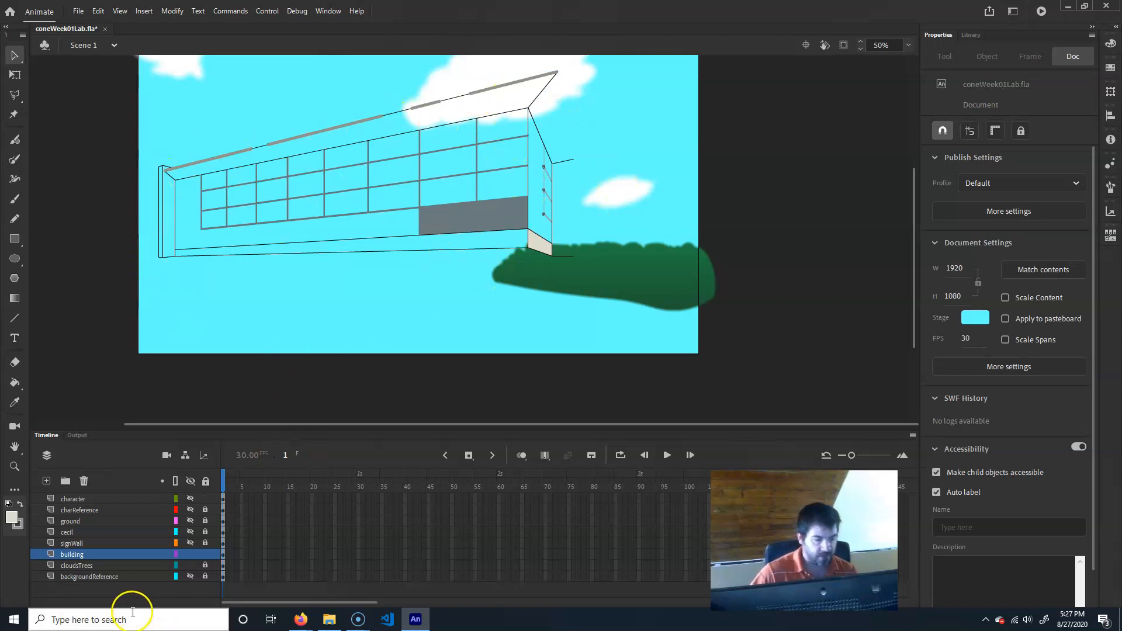
Delete all the leftover outlines and fills on the building layer and paste the cut building symbols back in place
left_click(76, 543)
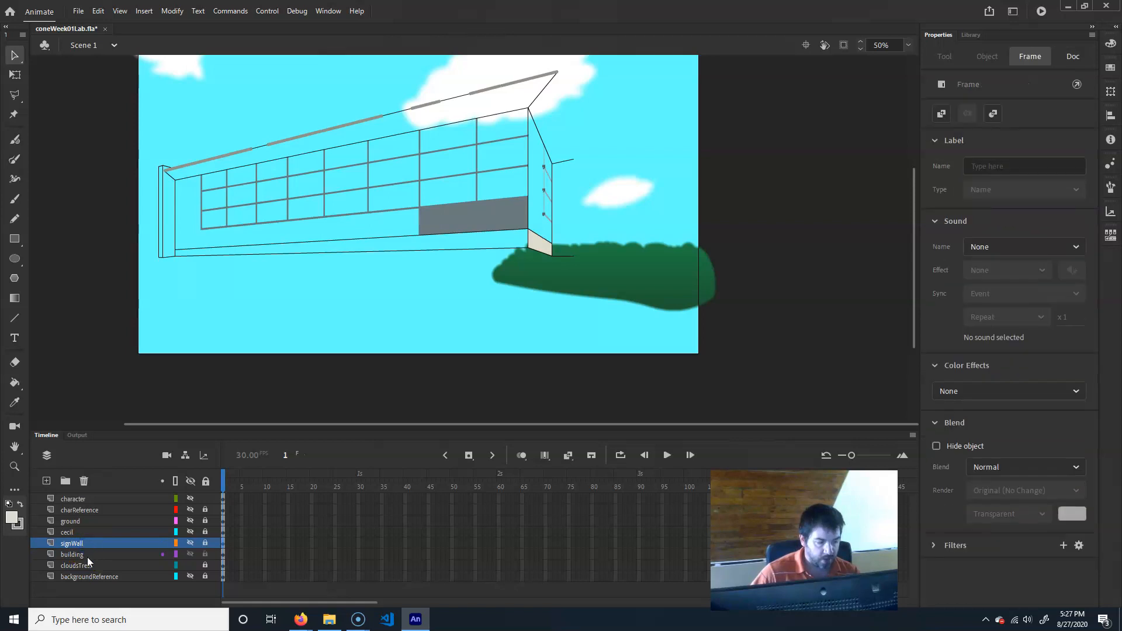
left_click(86, 555)
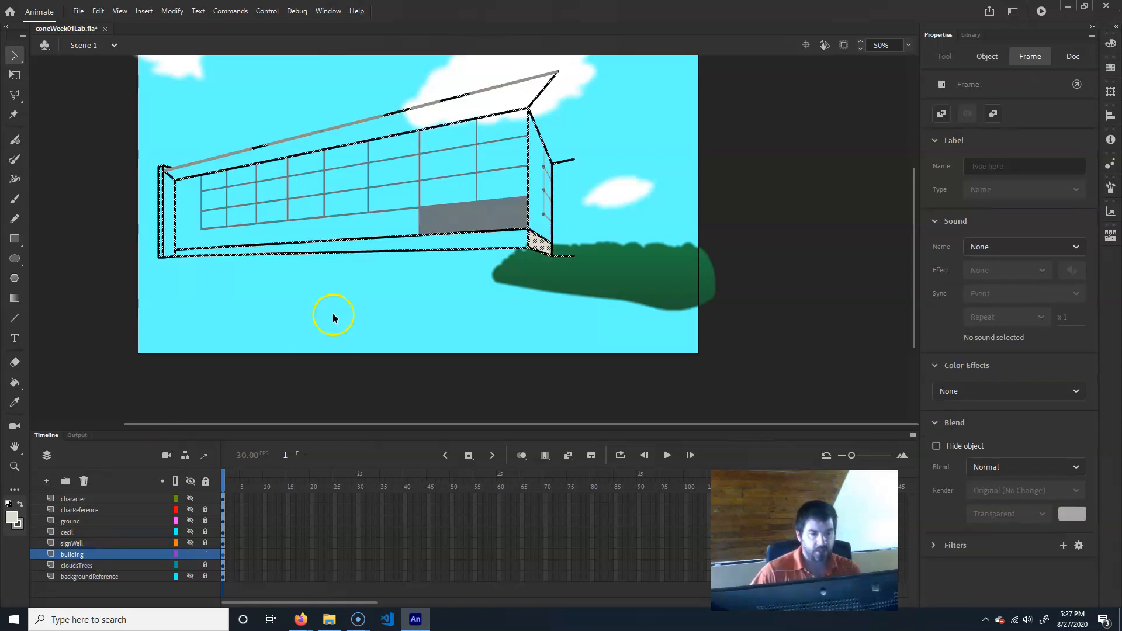
key("Delete")
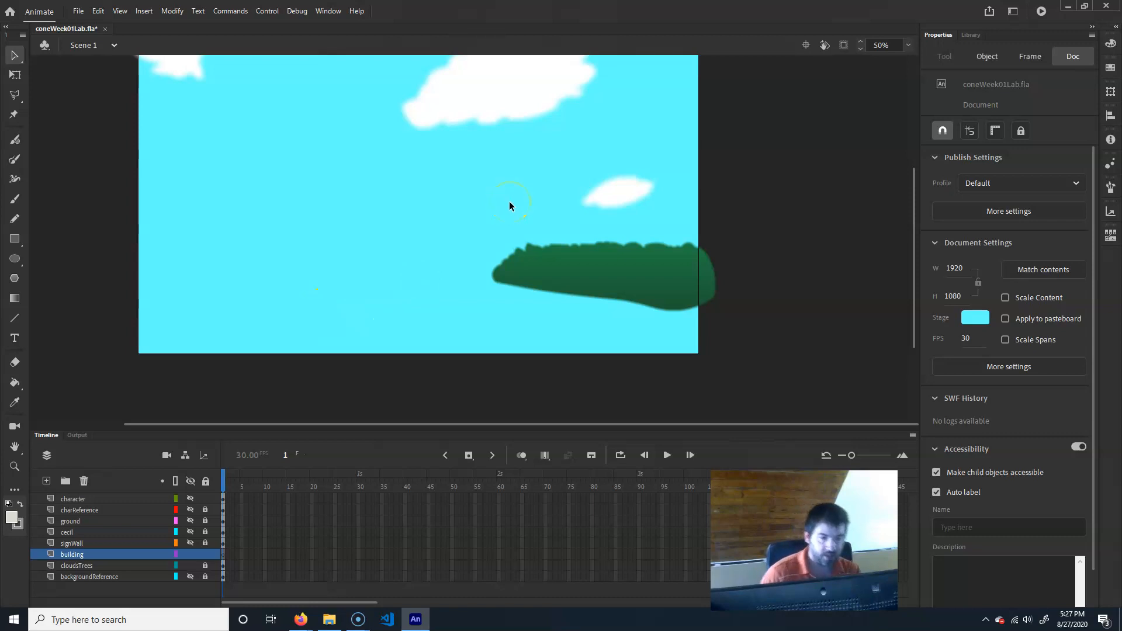
key("ctrl+shift+v")
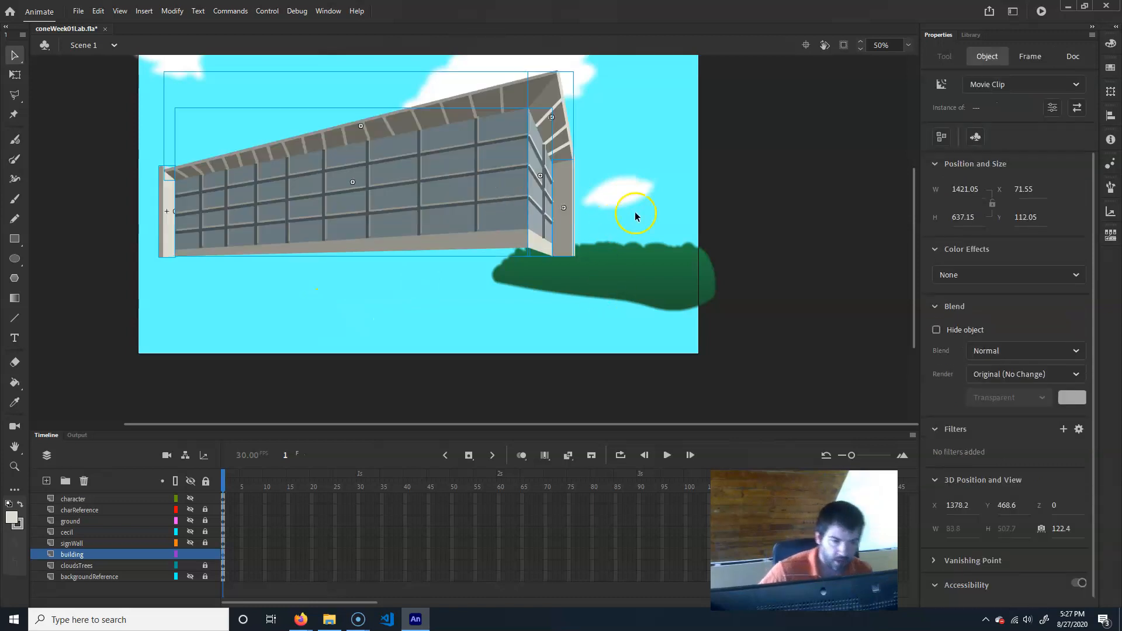
Convert the selected building parts into a single movie clip symbol named bd_whole_mc
scroll(437, 222, "up", 3)
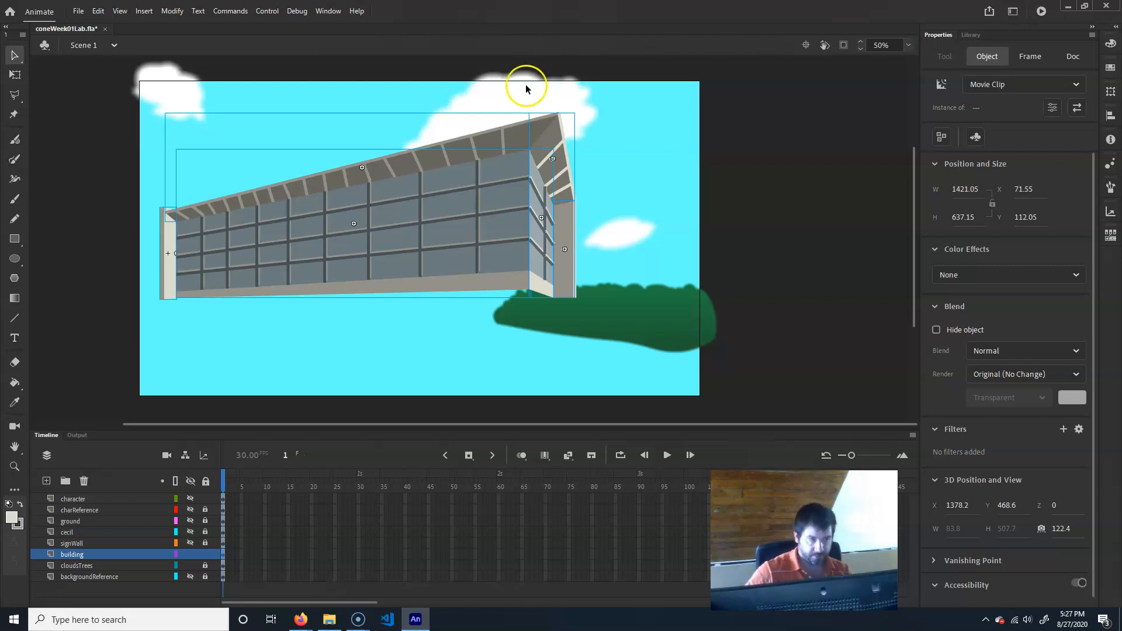
key("F8")
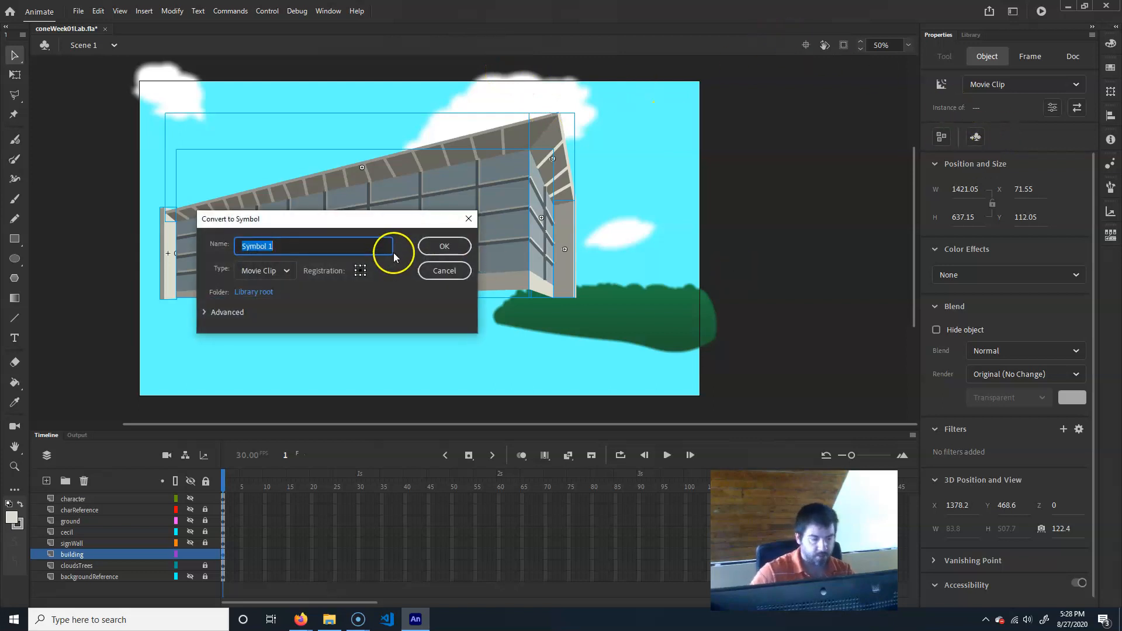
type("b")
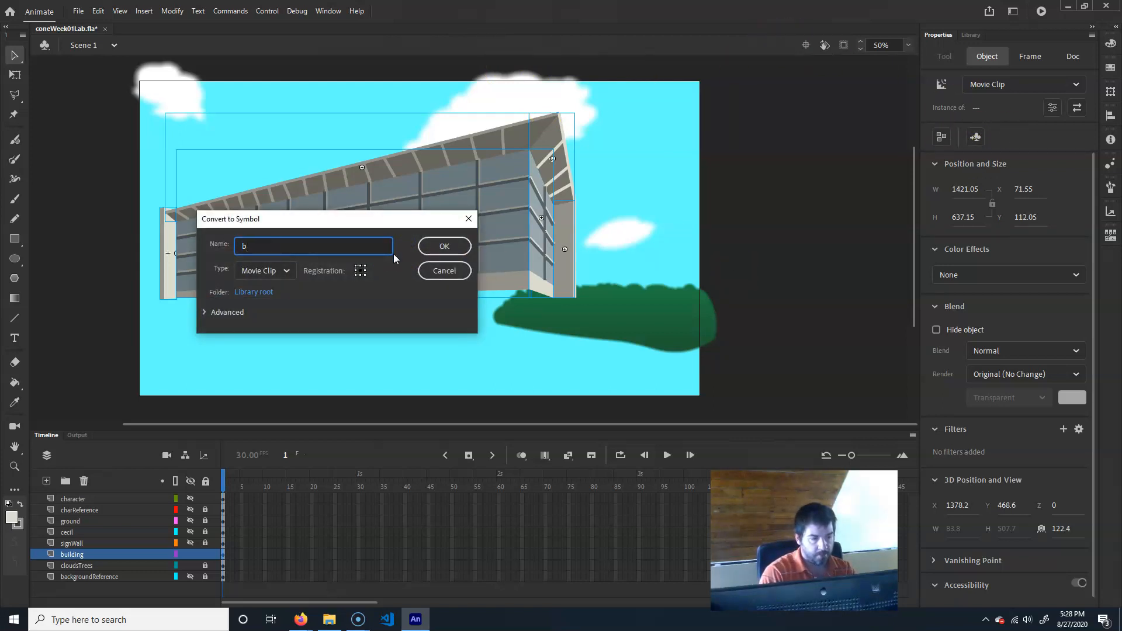
type("d")
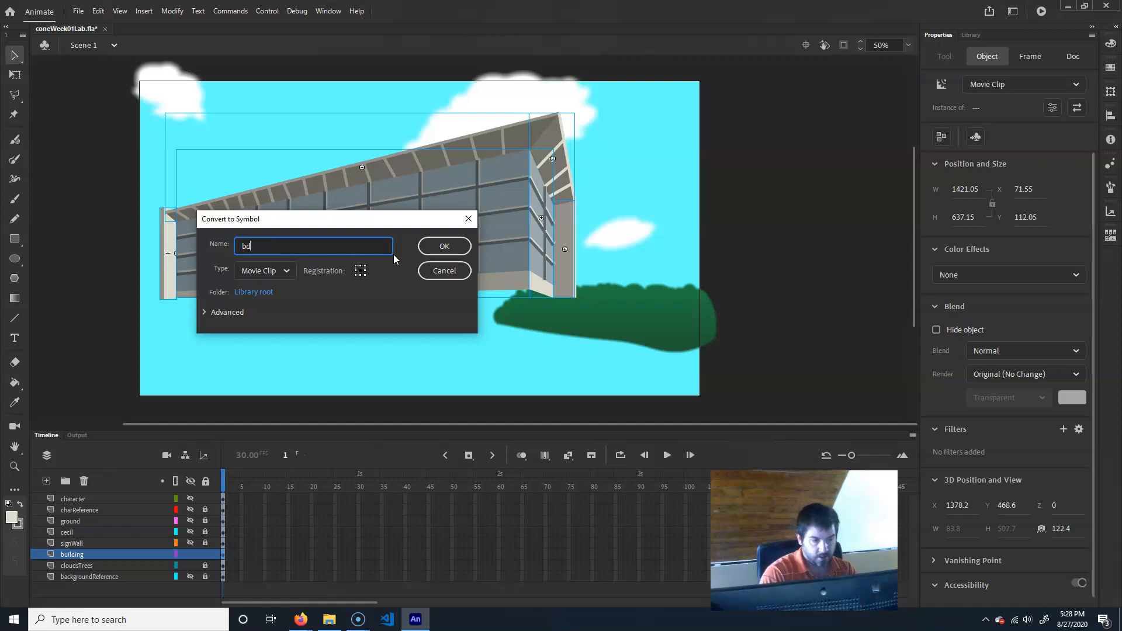
type("_who")
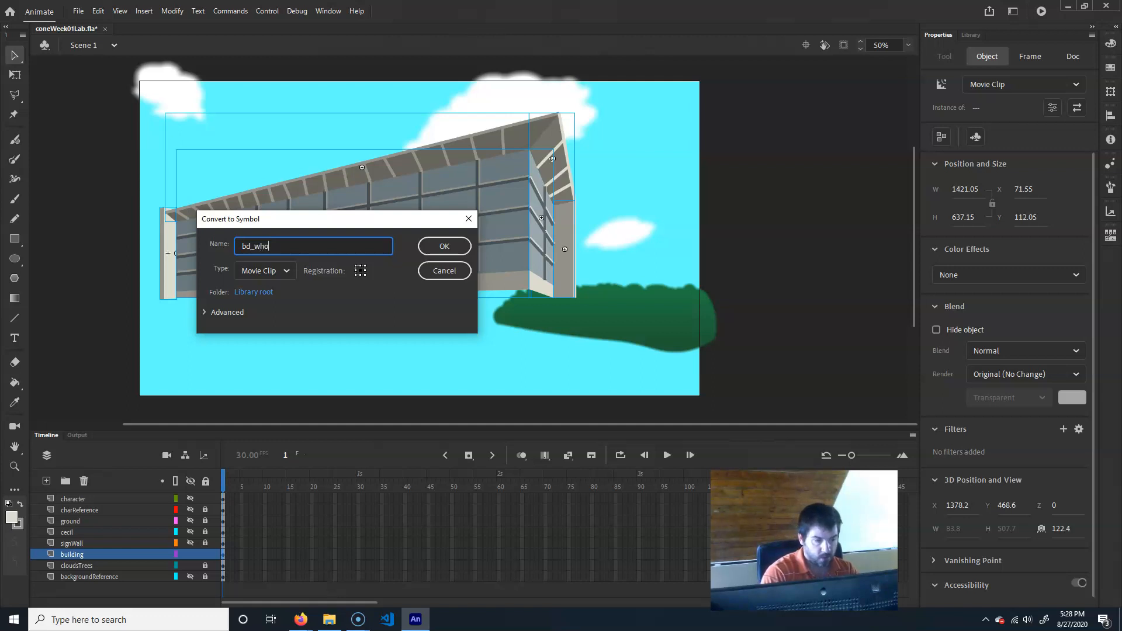
type("le_mc")
key("Return")
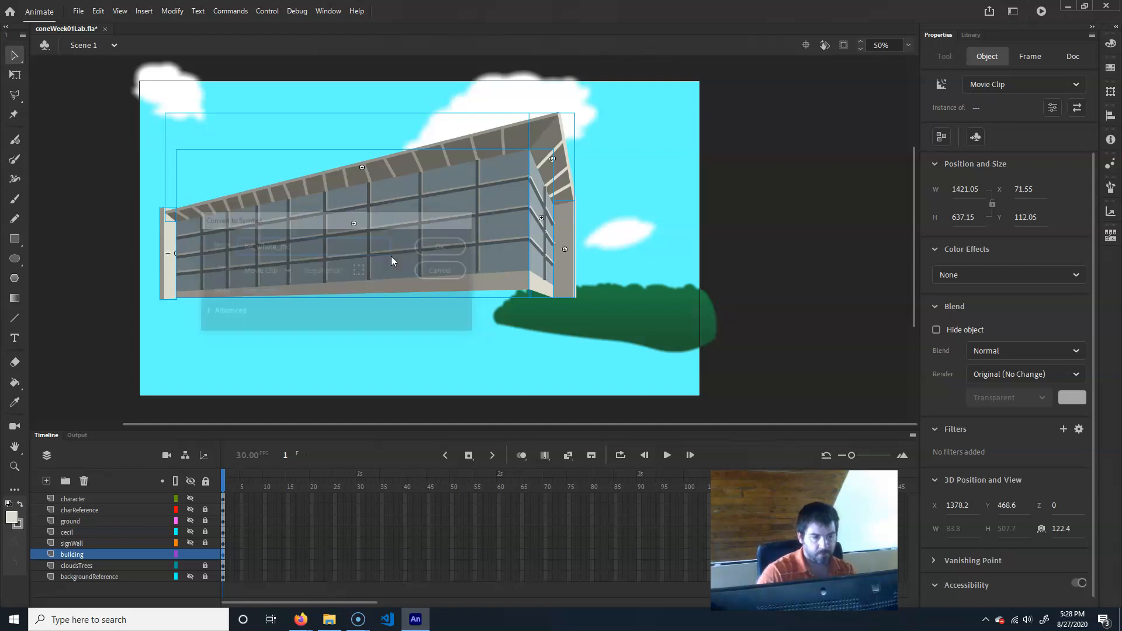